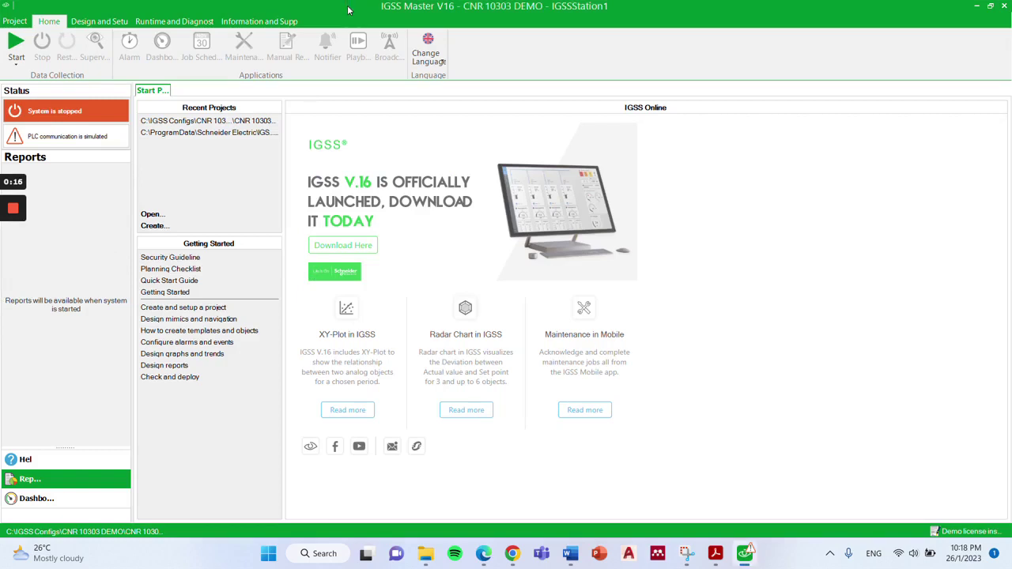
- Start a new project with the Project Wizard and choose to create a new IGSS project
left_click(14, 22)
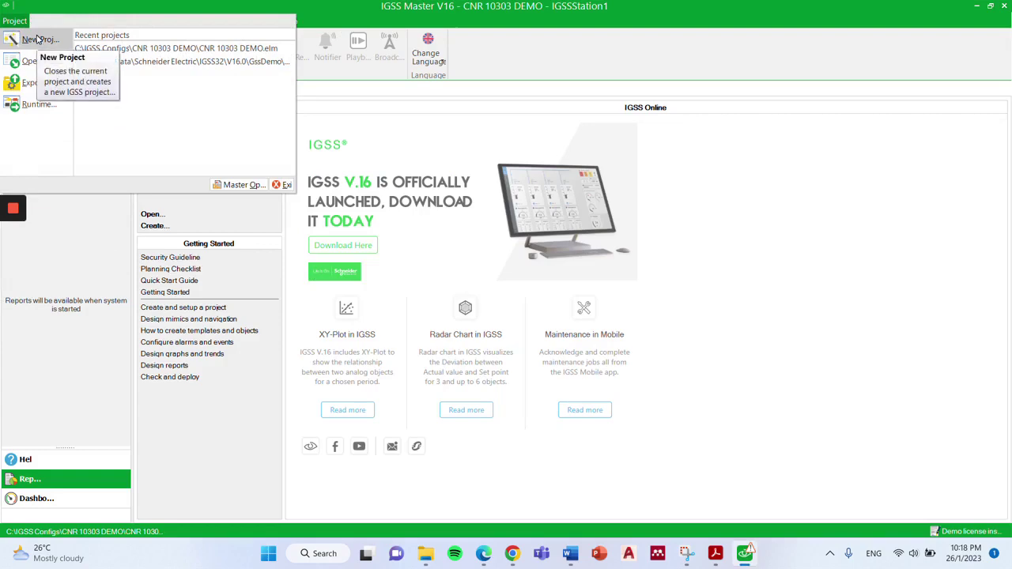
left_click(37, 40)
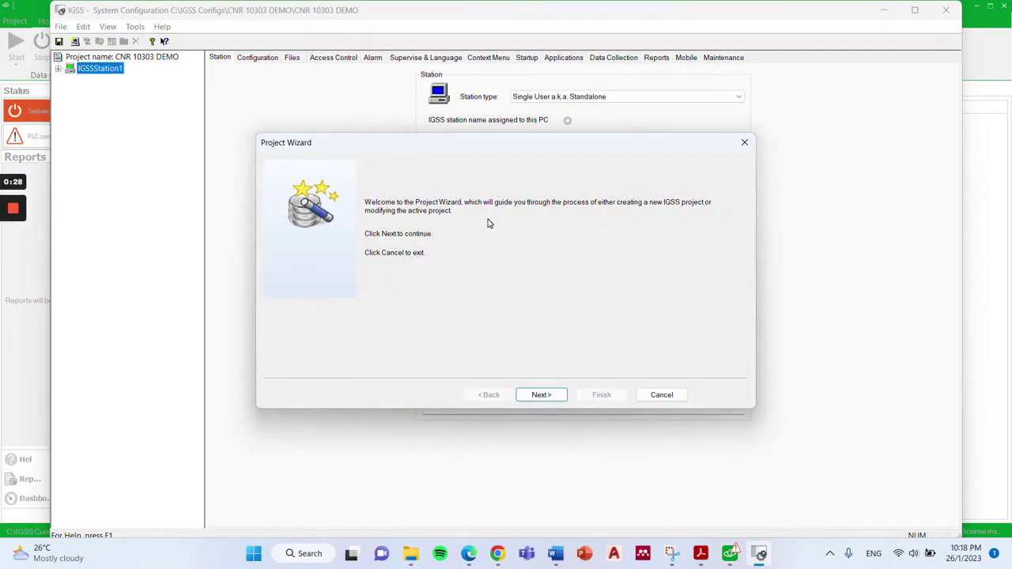
left_click(541, 395)
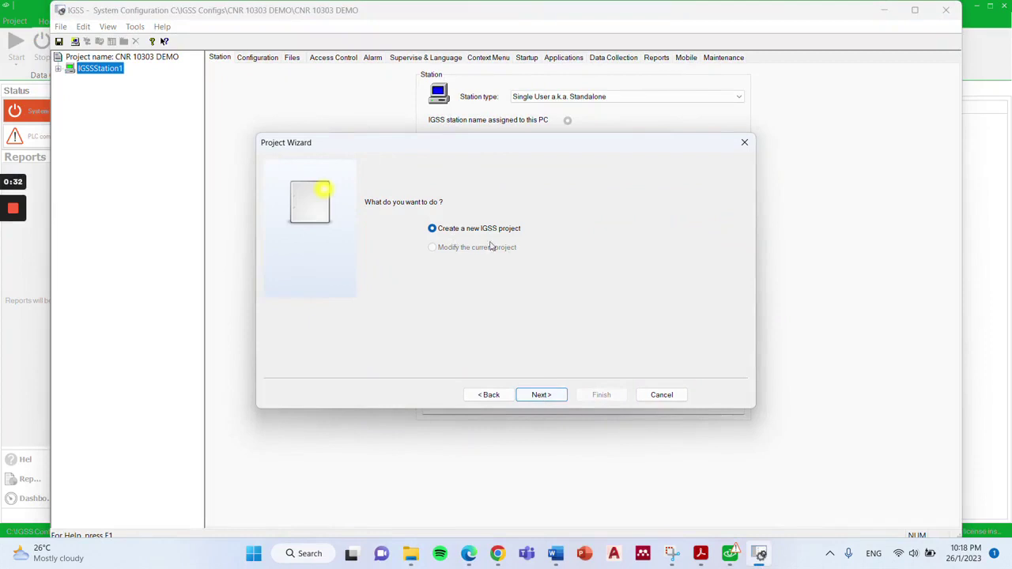
left_click(538, 398)
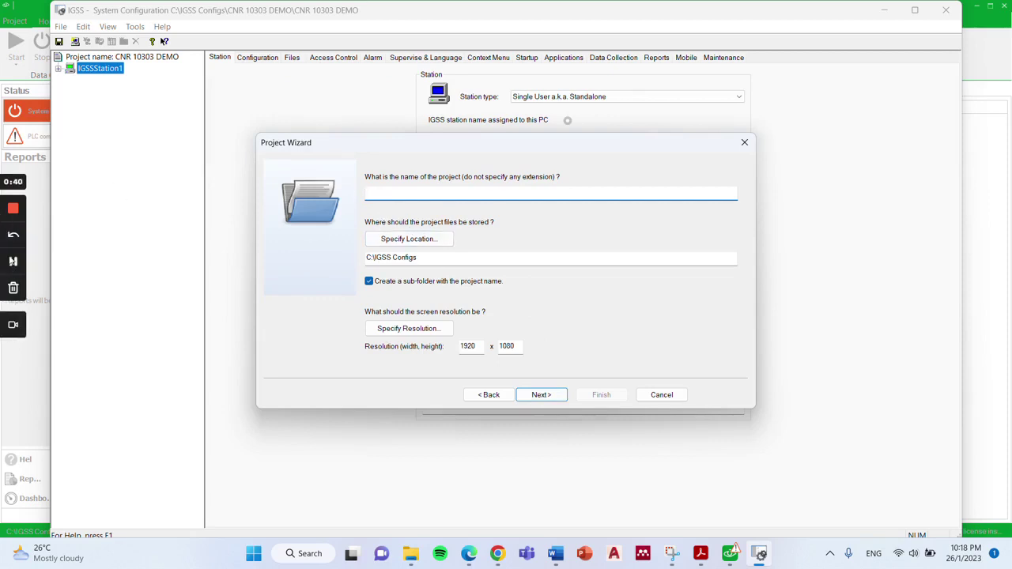
- Name the project "IGSS for CNR 10303 DEMO" and proceed to the station type selection
left_click(13, 263)
left_click(412, 192)
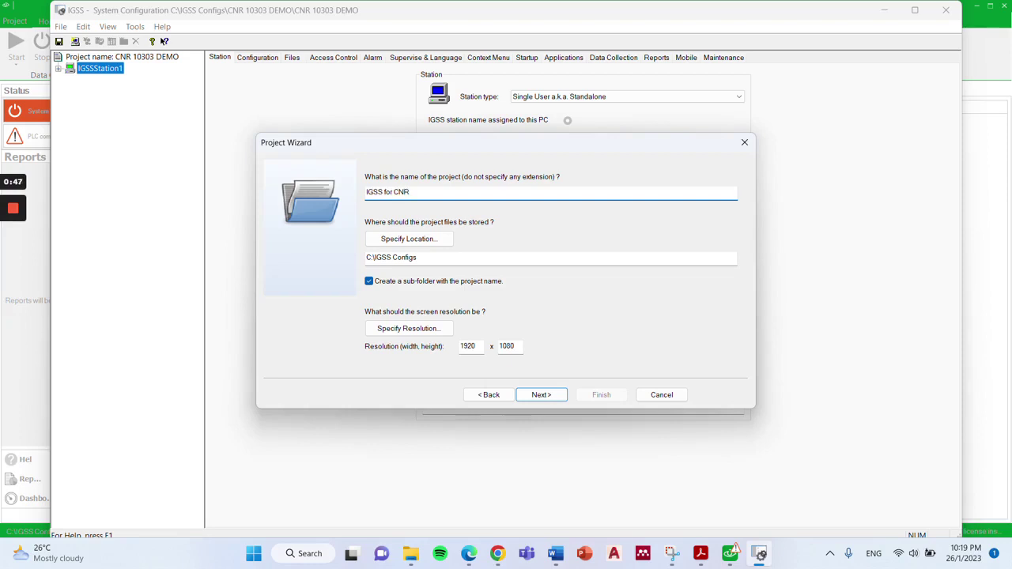
type("303 DEMO")
left_click(404, 240)
left_click(536, 395)
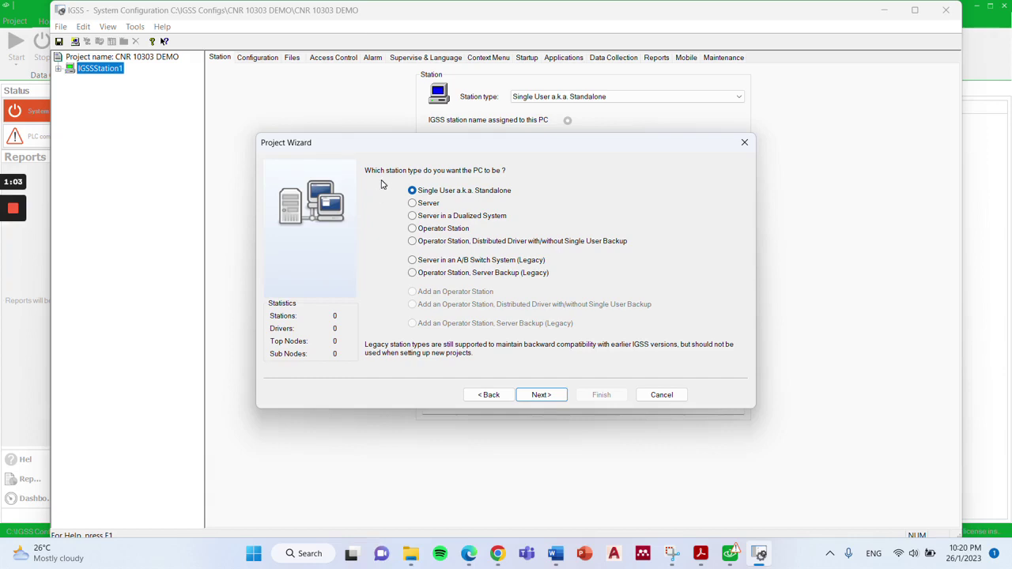
- Accept Single User a.k.a. Standalone as the station type and keep IGSSStation1 as the unique station name
mouse_move(3, 234)
left_click(13, 264)
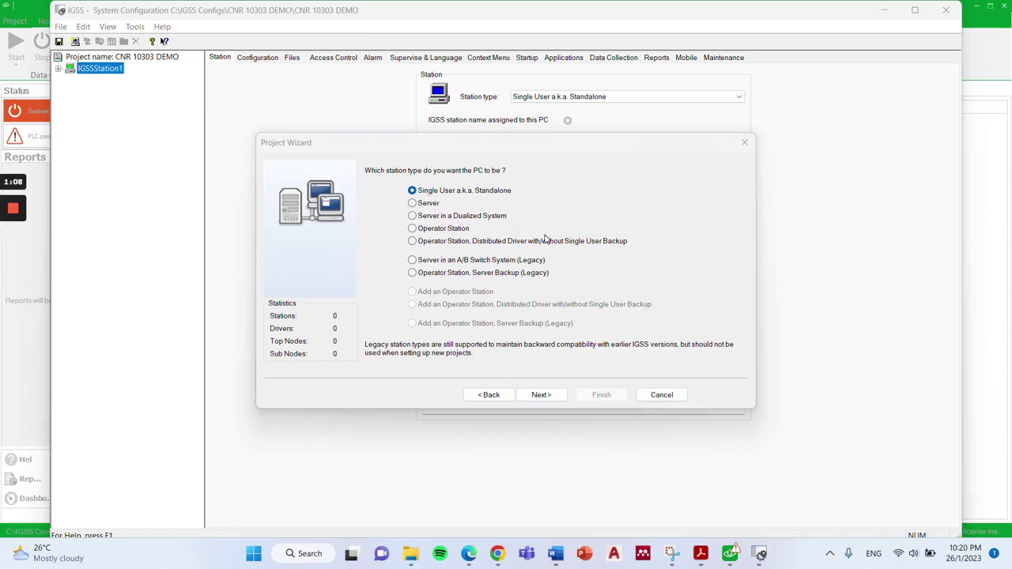
left_click(540, 394)
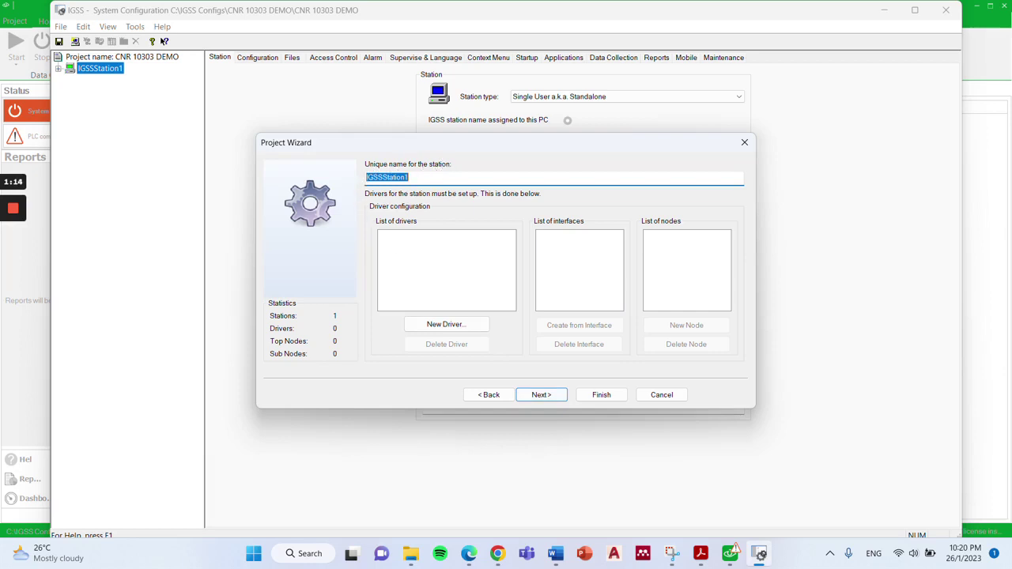
key("End")
mouse_move(13, 209)
left_click(13, 262)
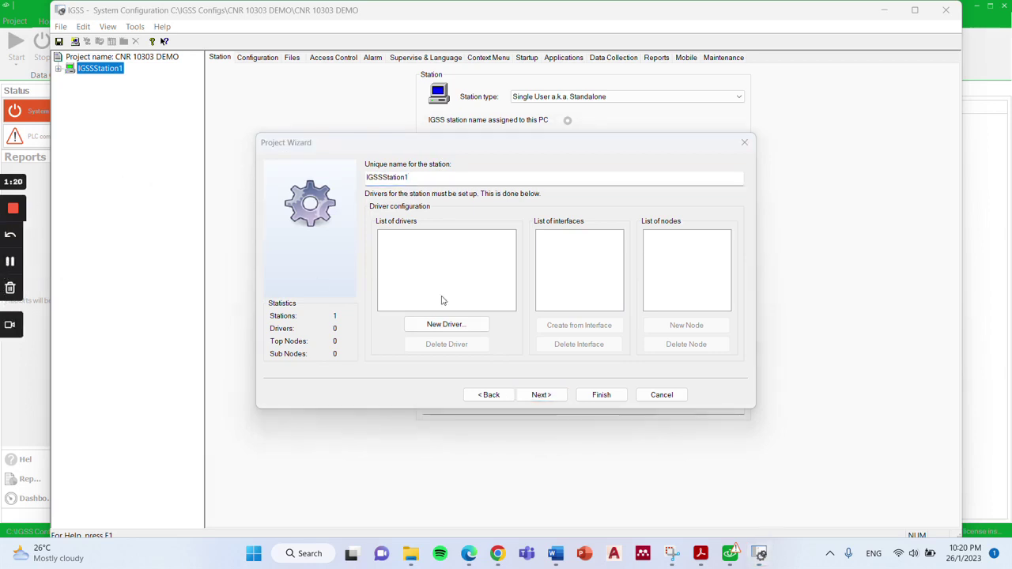
- Add the 7TS7TCP Siemens S7 TCP/IP protocol driver to the station
left_click(419, 322)
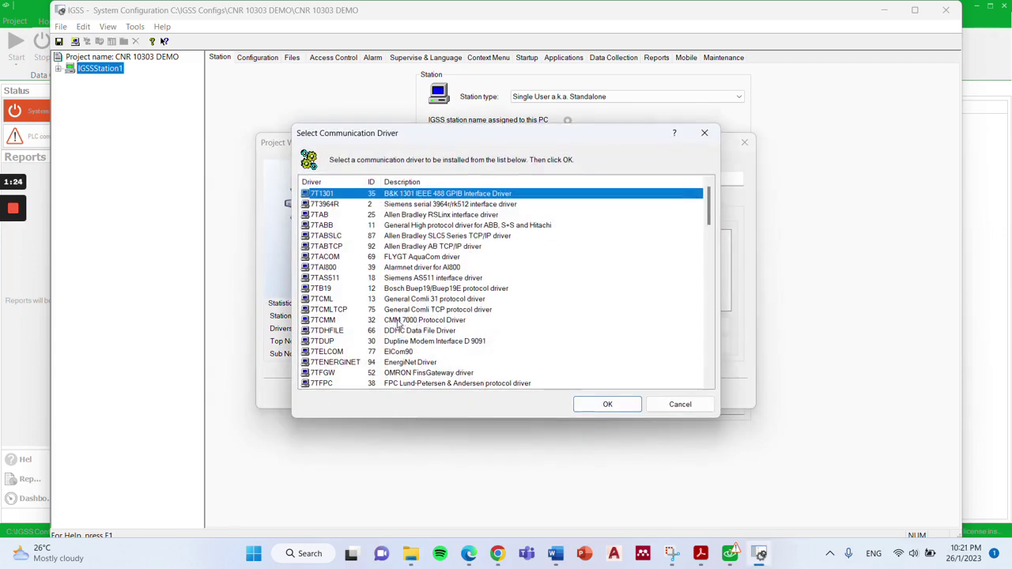
left_click_drag(709, 203, 720, 318)
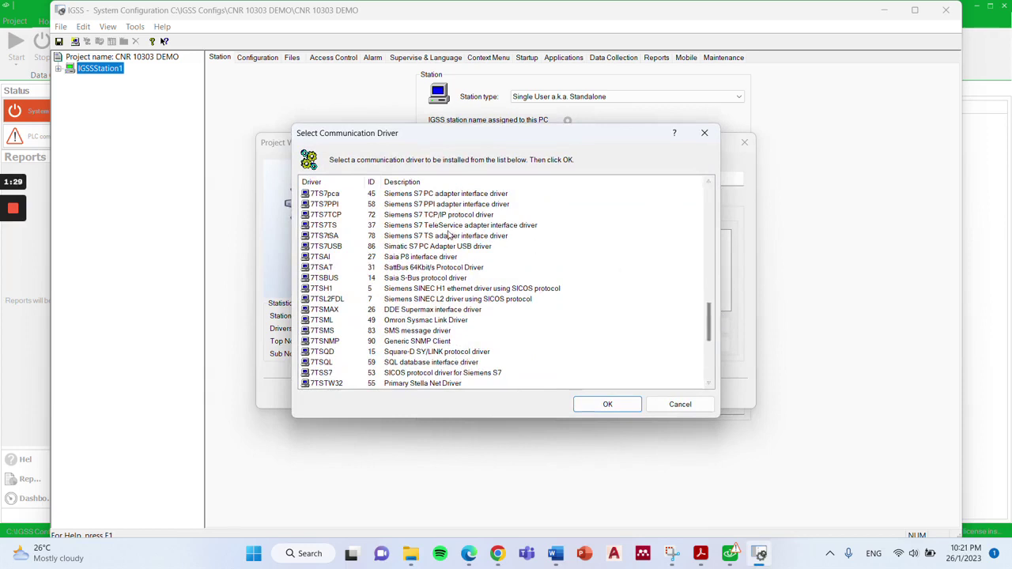
left_click(431, 218)
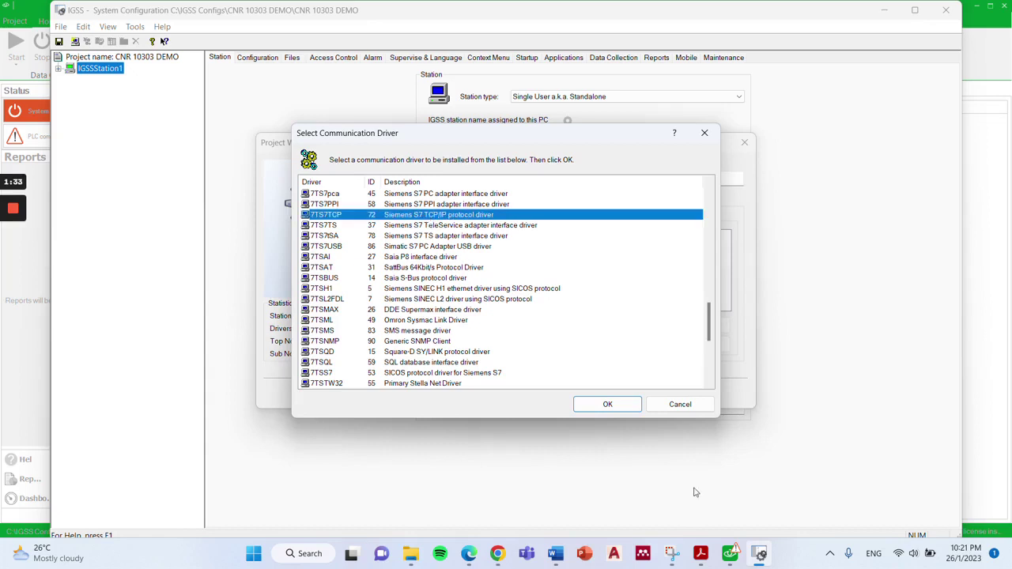
left_click(607, 406)
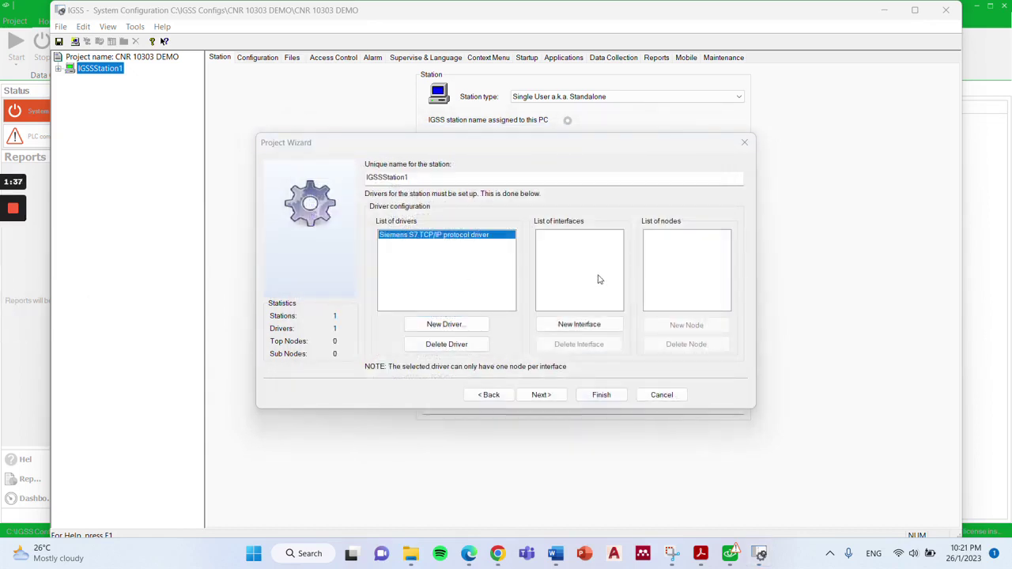
- Create an interface and a node for the Siemens S7 TCP/IP driver, and finish the project wizard
left_click(595, 326)
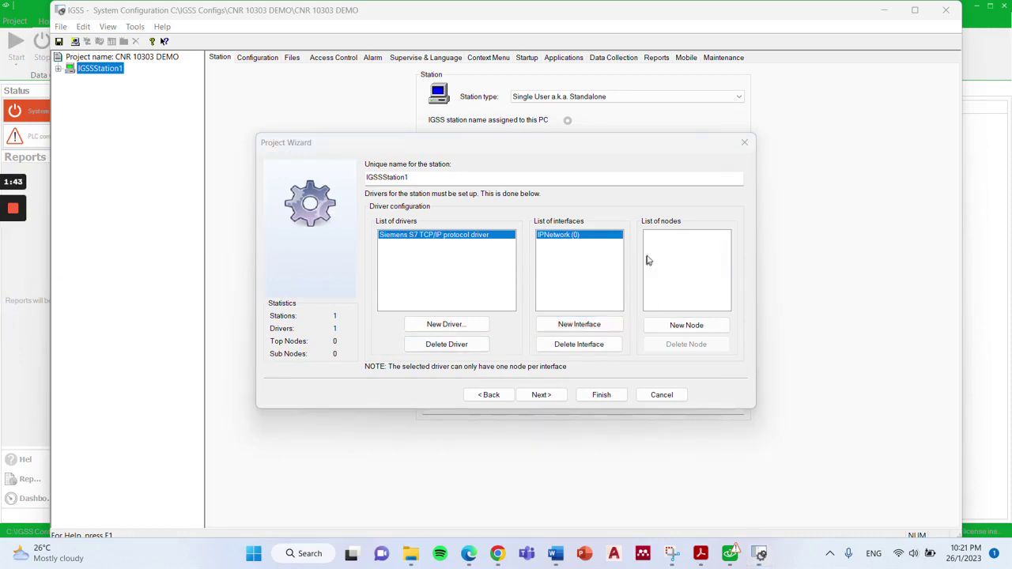
left_click(645, 226)
left_click(682, 327)
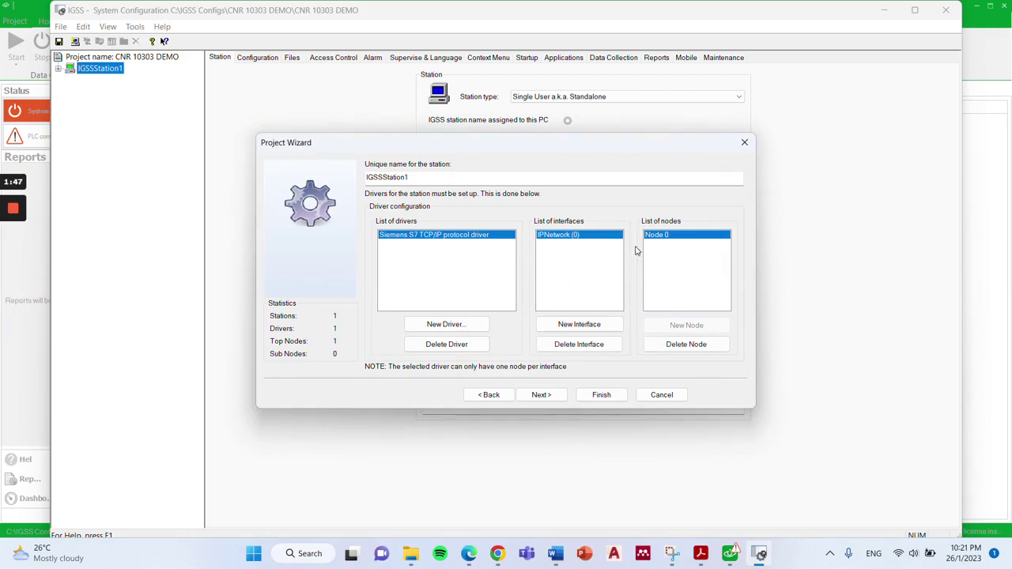
mouse_move(2, 234)
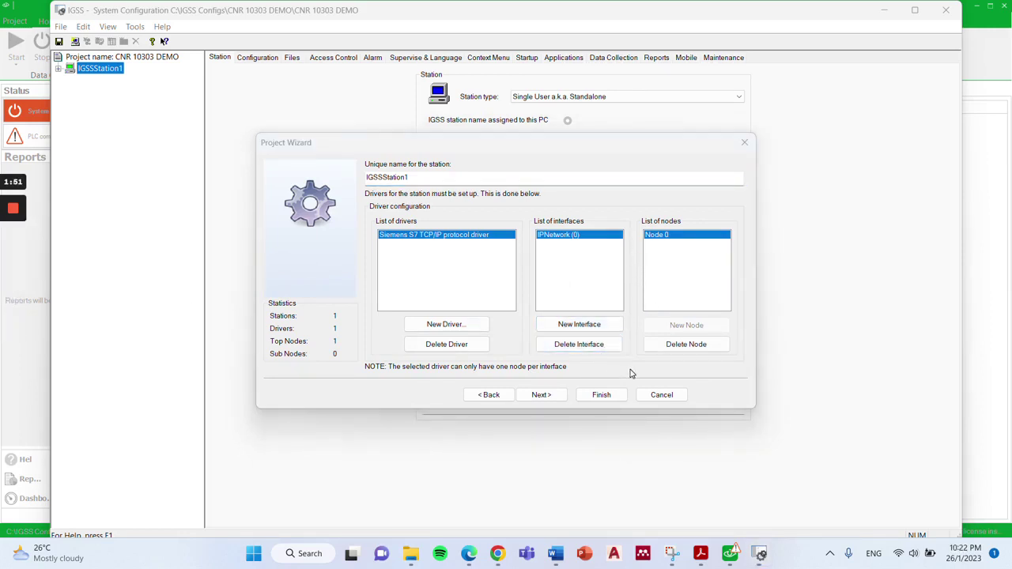
left_click(601, 395)
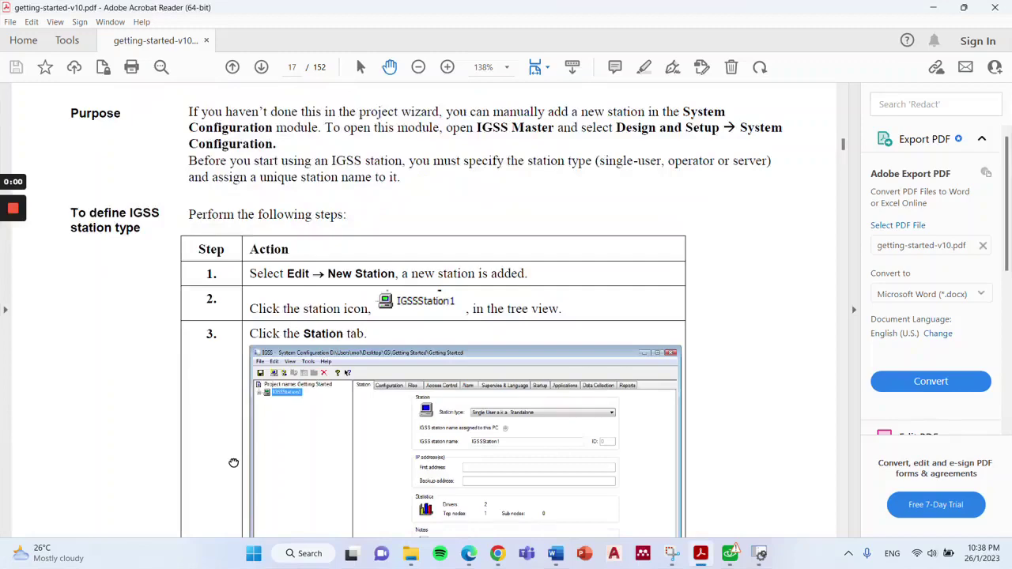
- Read the instructions for defining the IGSS station type in getting-started-v10.pdf
scroll(235, 463, "up", 4)
scroll(223, 397, "down", 2)
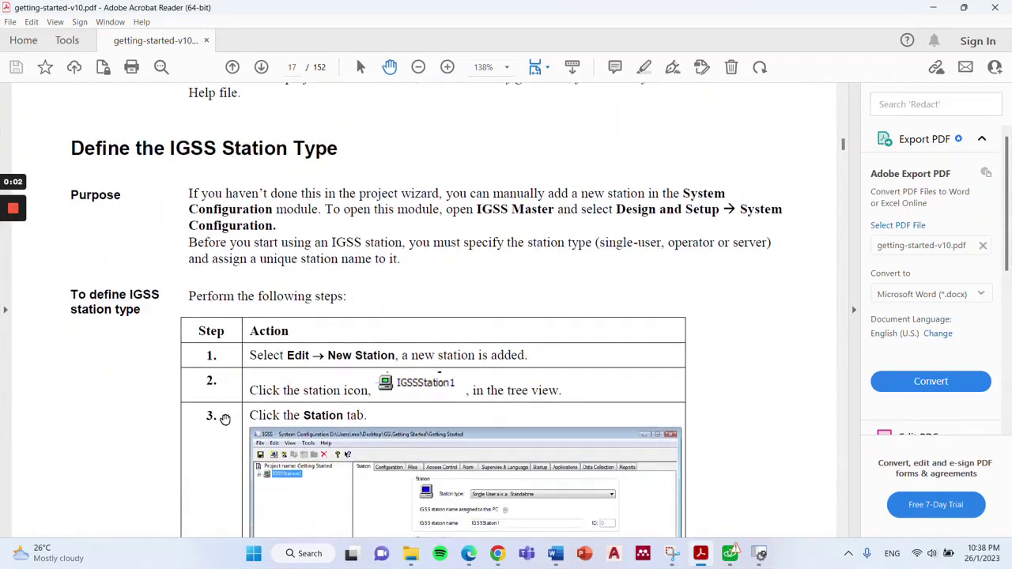
scroll(225, 419, "down", 5)
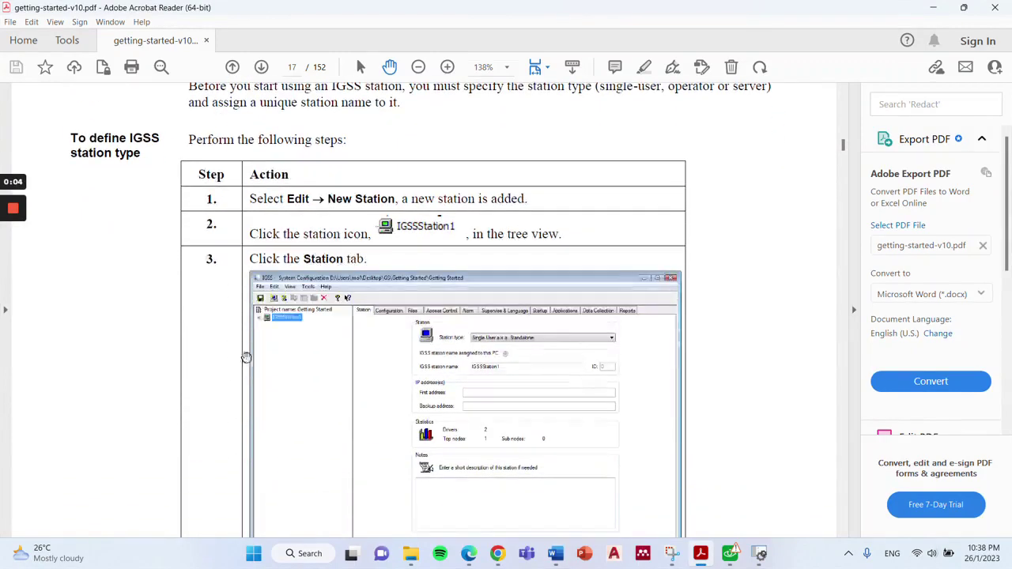
- Switch to IGSS System Configuration and look up the New Station command without adding a station
mouse_move(730, 560)
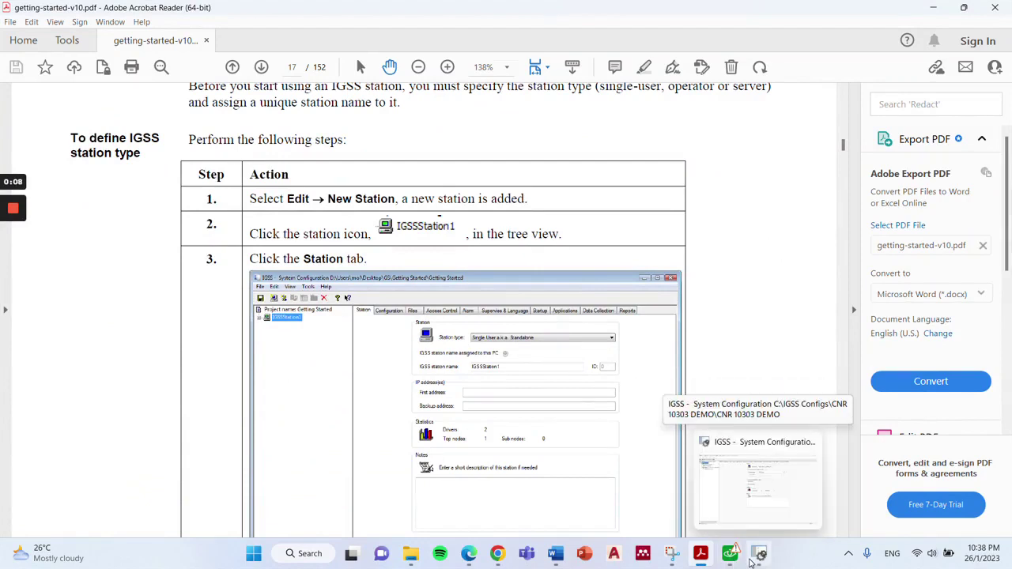
left_click(757, 560)
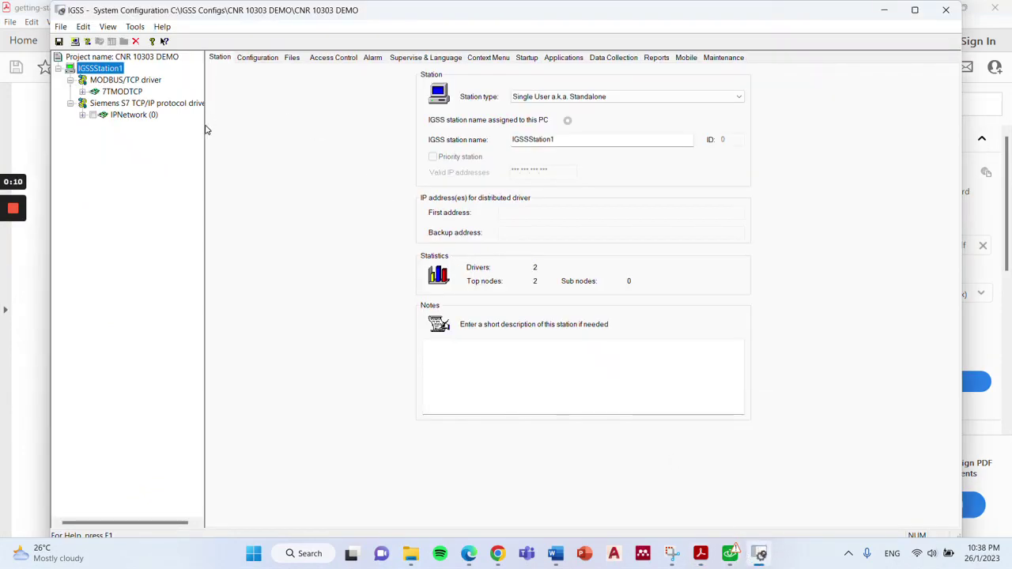
left_click(82, 27)
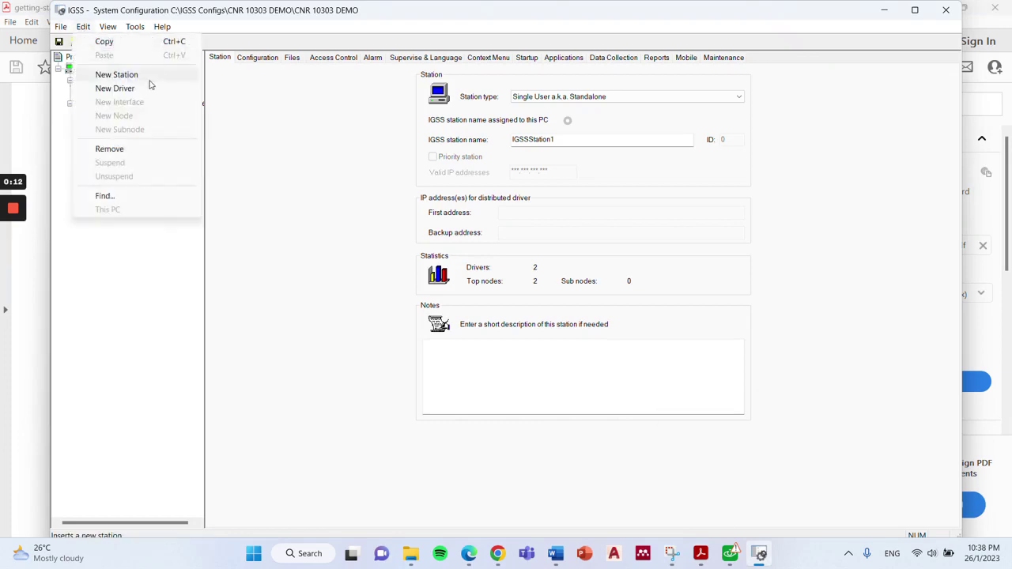
left_click(248, 131)
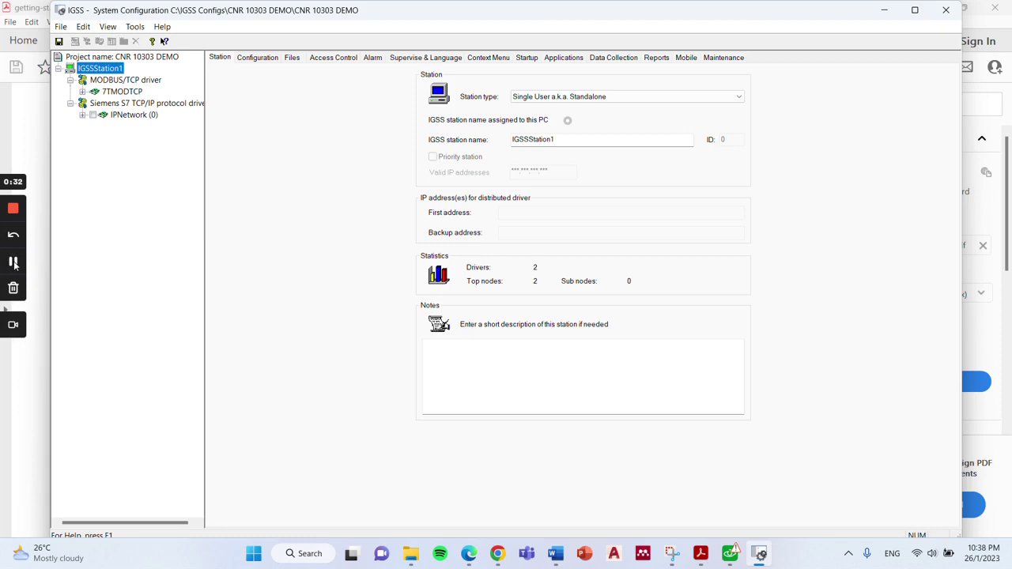
- Review the Configuration and Data Collection settings of IGSSStation1
left_click(255, 60)
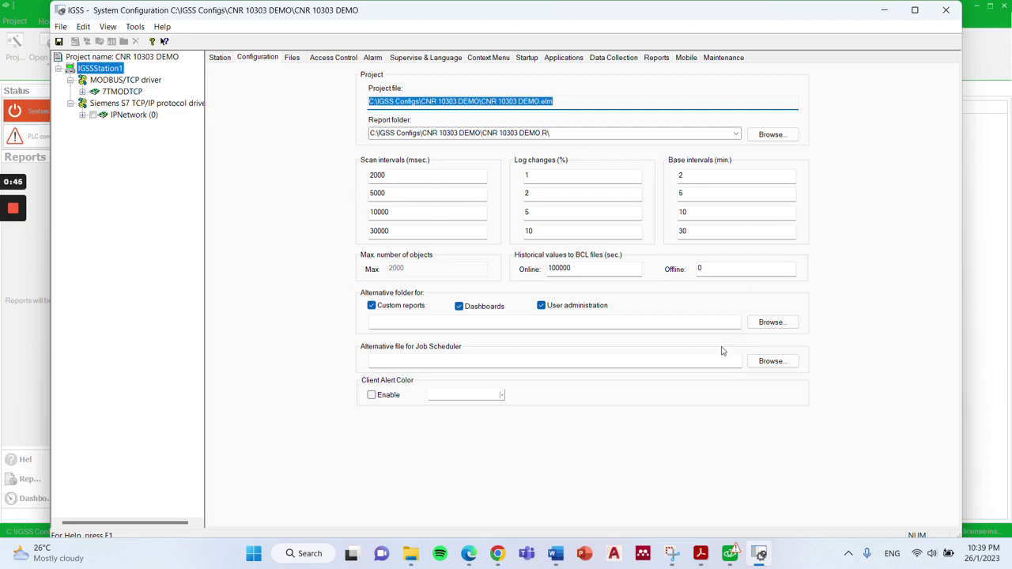
left_click(11, 260)
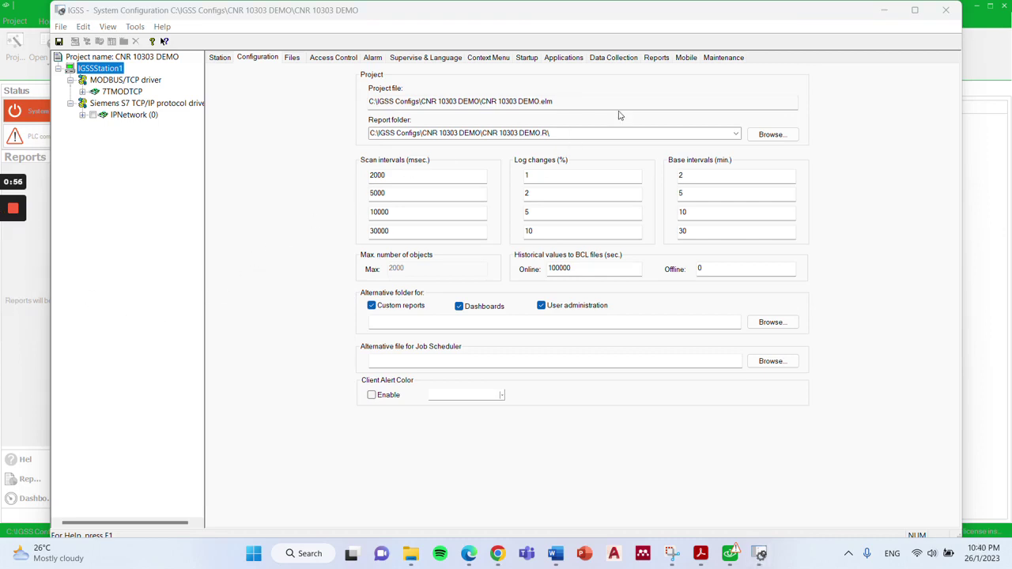
left_click(608, 58)
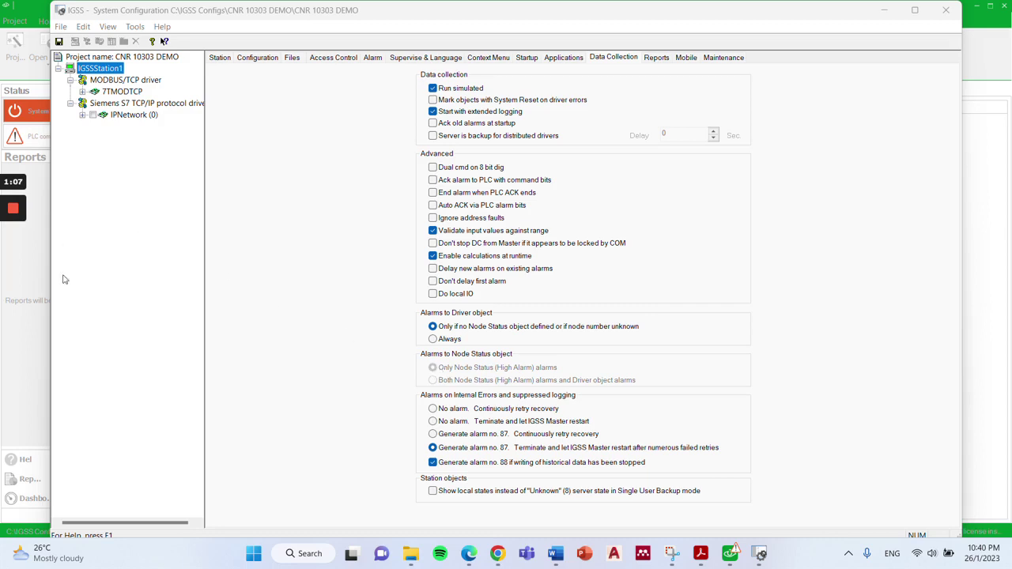
mouse_move(3, 283)
- Review the Alarm and Access Control settings of IGSSStation1
left_click(371, 60)
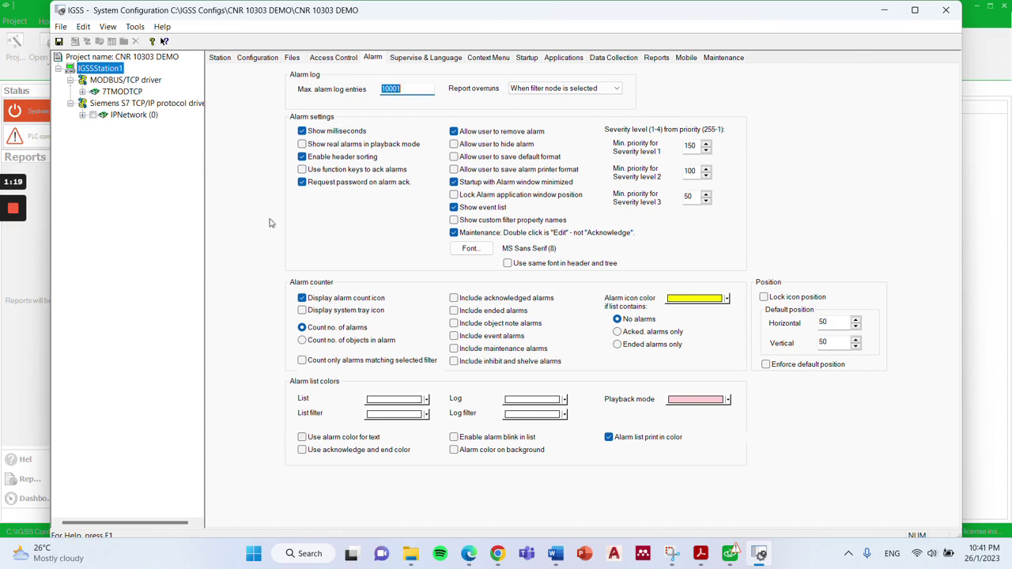
mouse_move(1, 278)
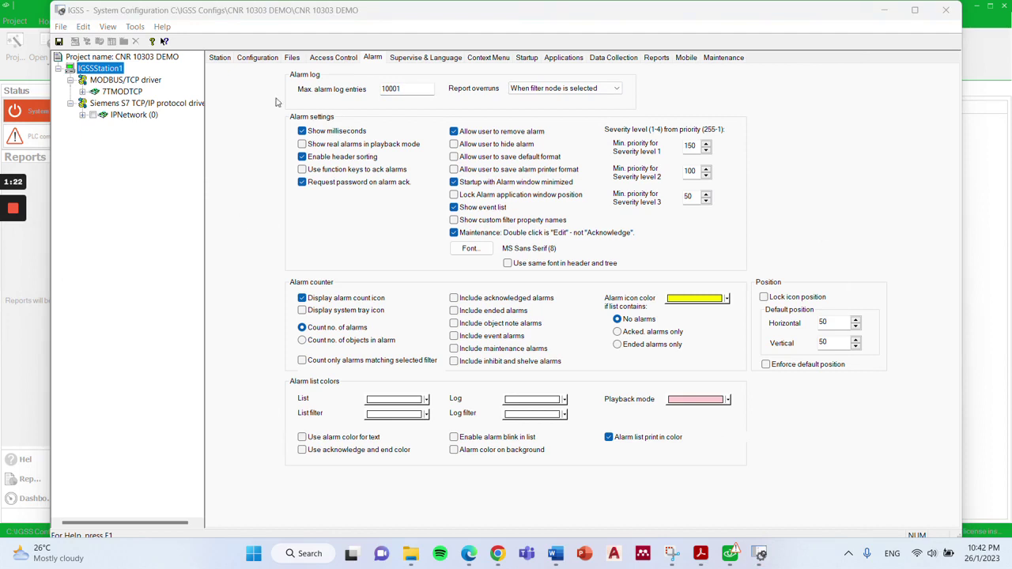
left_click(339, 59)
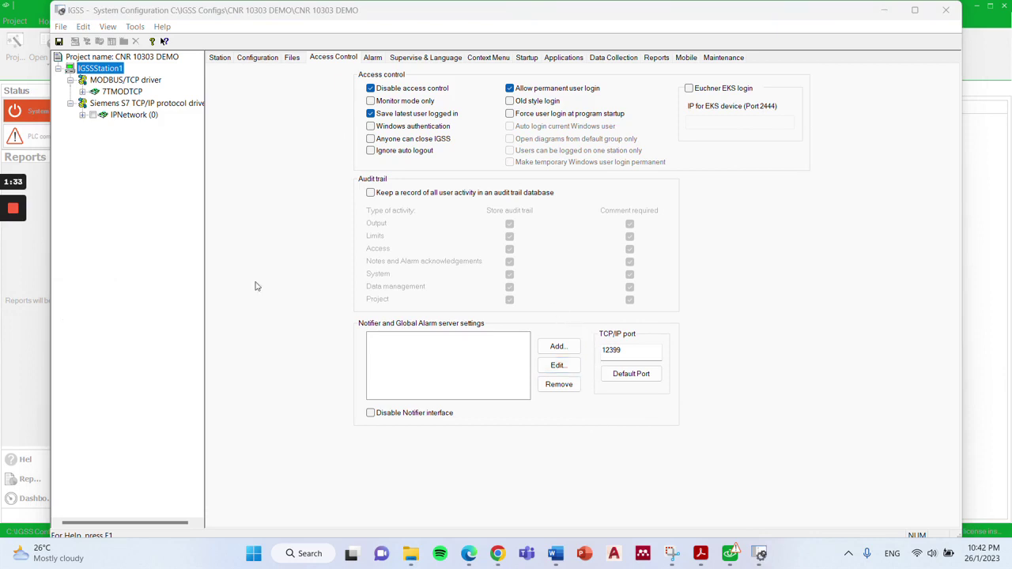
mouse_move(13, 261)
left_click(12, 263)
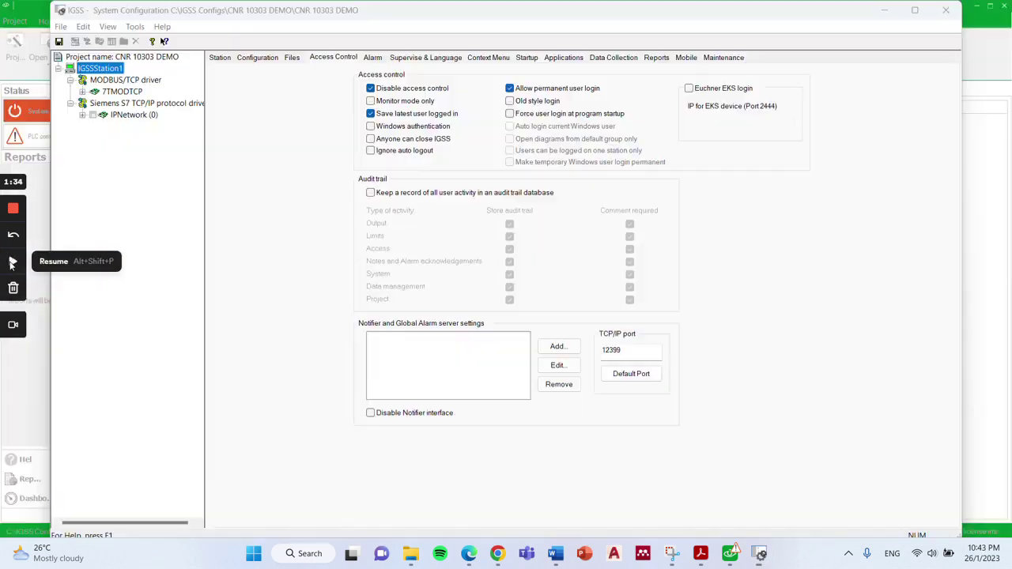
- Compare the station's Supervise & Language settings with the recommended parameters in getting-started-v10.pdf in Adobe Acrobat Reader
left_click(413, 59)
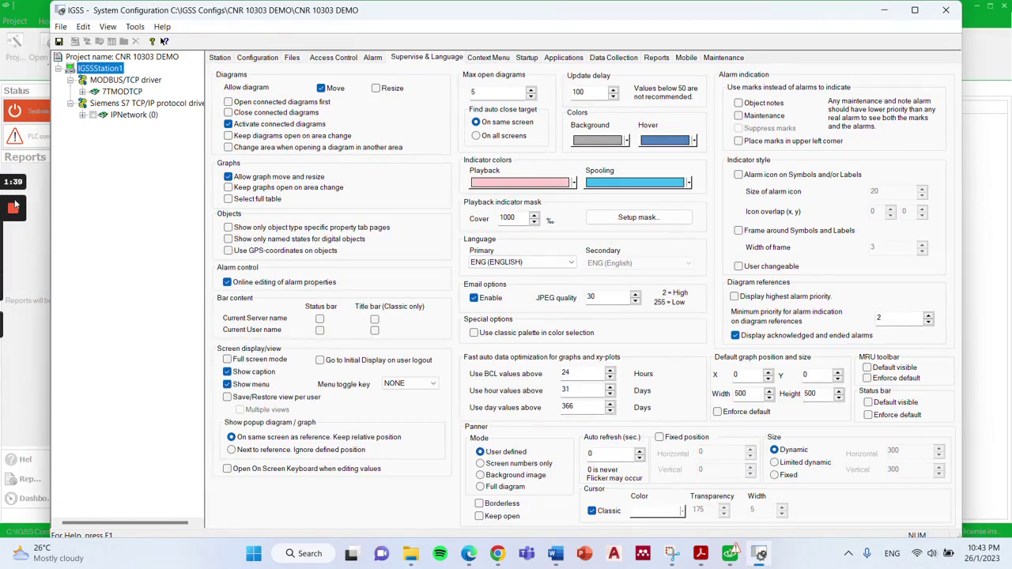
left_click(706, 558)
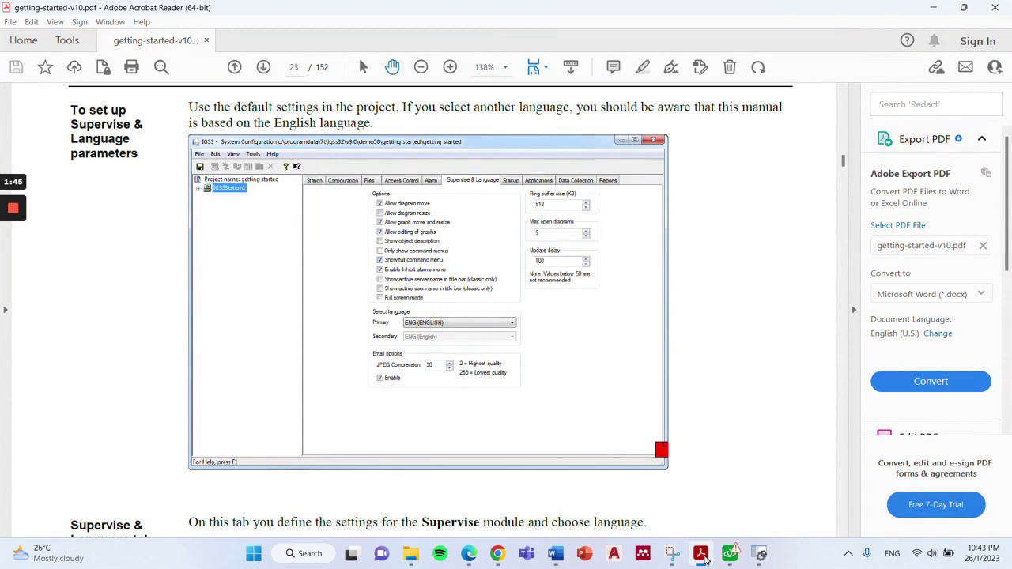
left_click(706, 558)
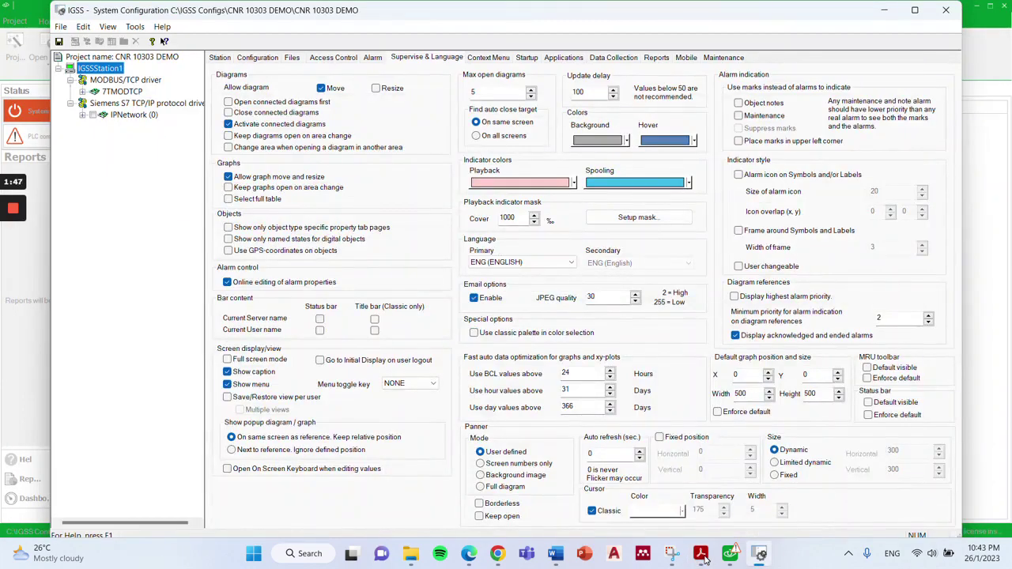
mouse_move(695, 560)
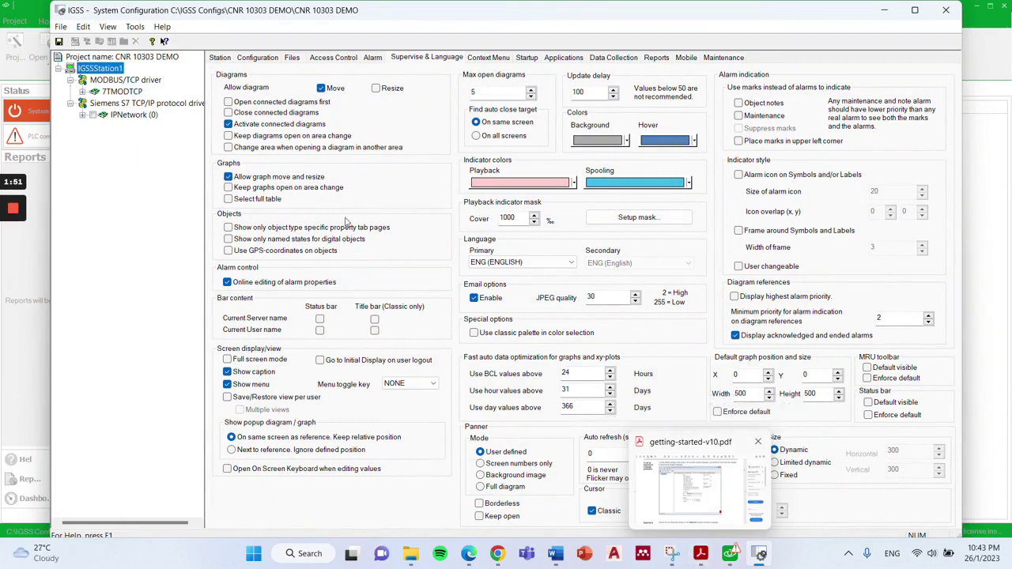
left_click(699, 557)
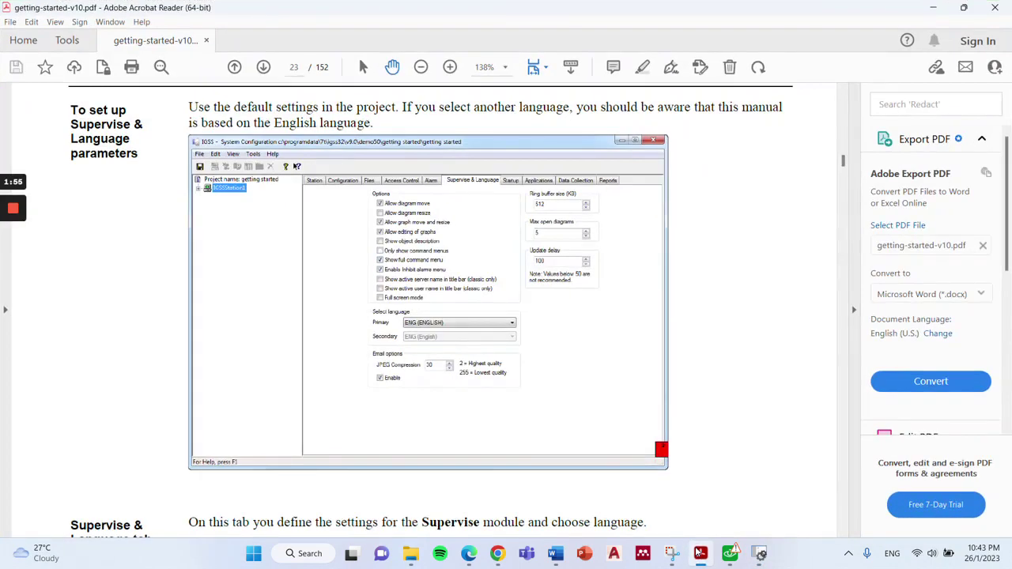
- Return to IGSS System Configuration and review the Reports settings of IGSSStation1
left_click(699, 556)
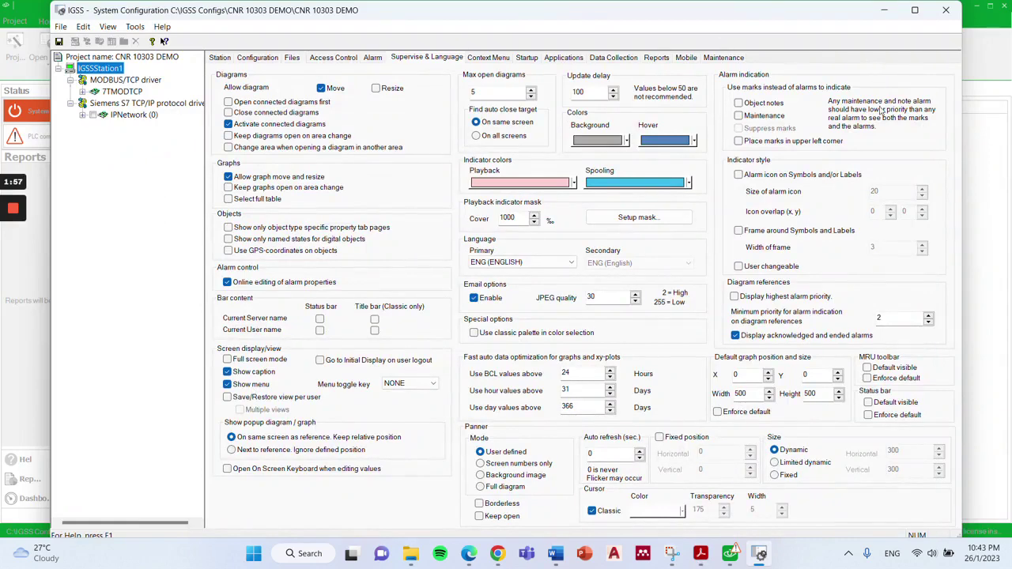
left_click(12, 262)
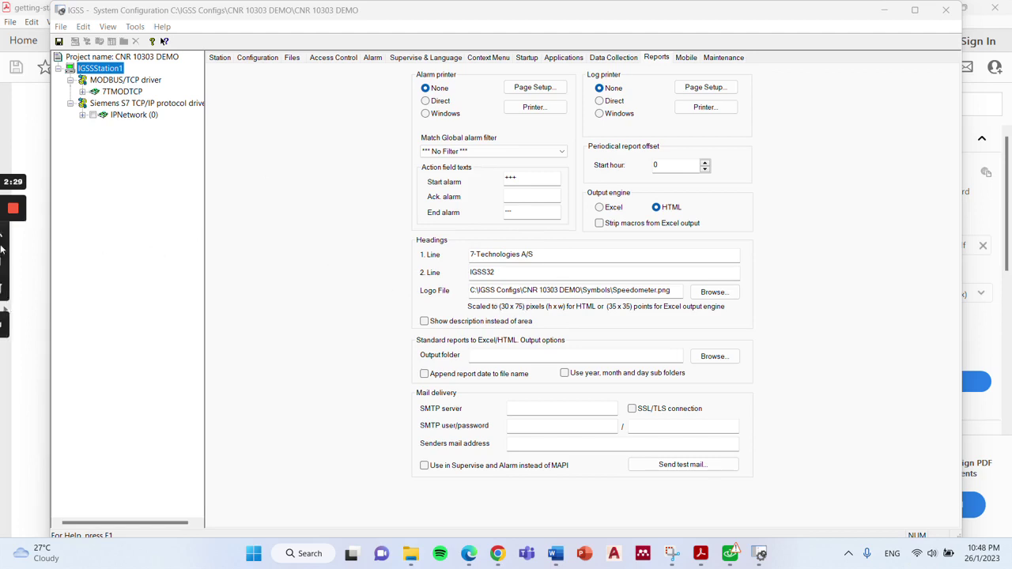
mouse_move(13, 269)
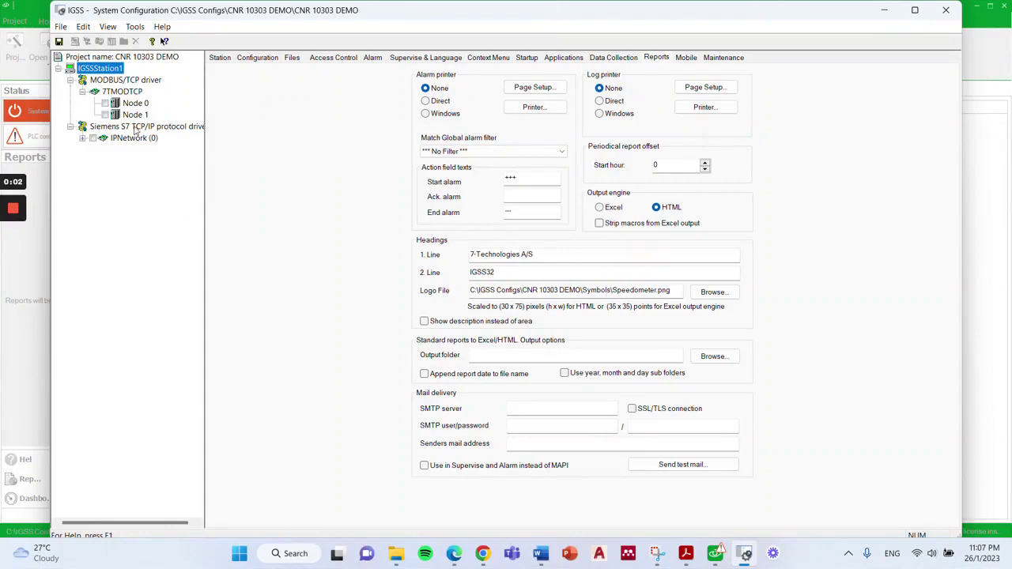
- Look up the MODBUS/TCP driver among the communication drivers available to IGSSStation1 without installing a new one
left_click(87, 71)
right_click(87, 72)
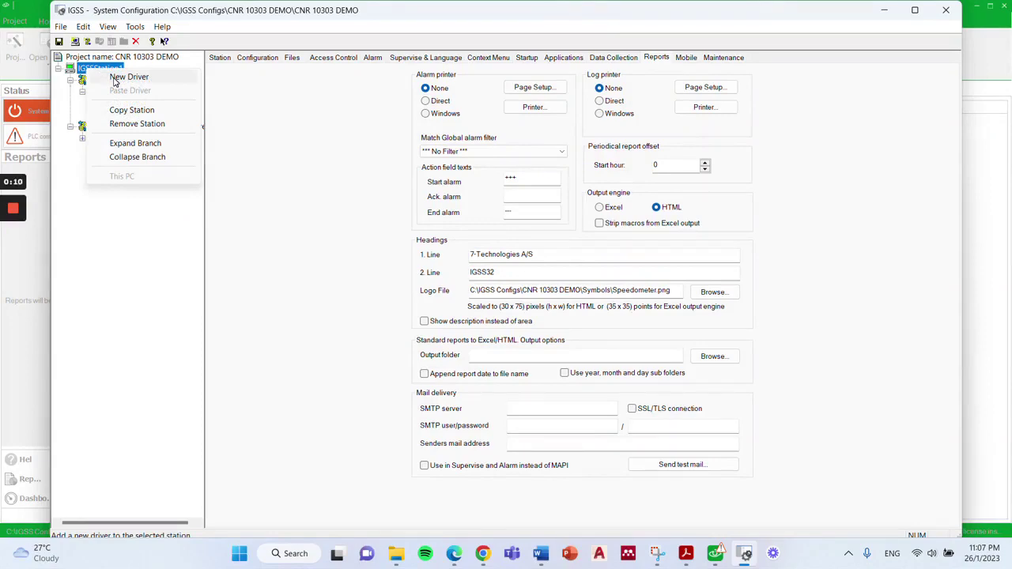
left_click(115, 79)
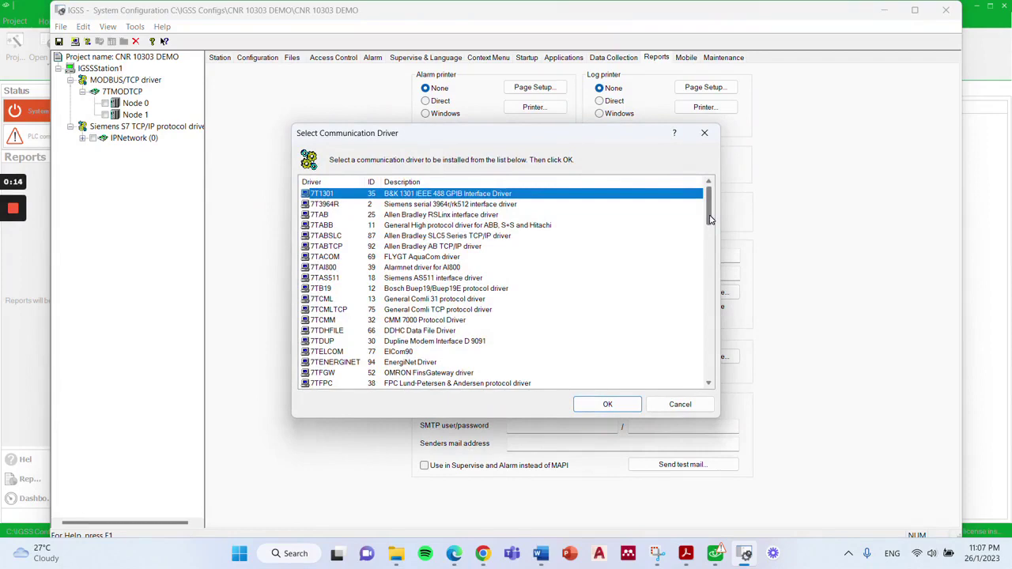
left_click_drag(709, 219, 718, 275)
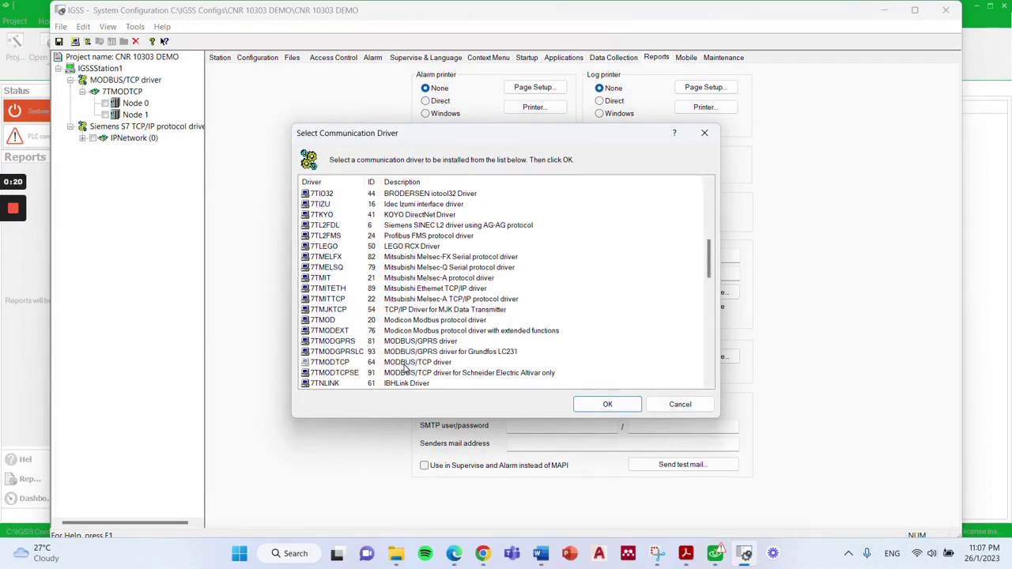
left_click(704, 132)
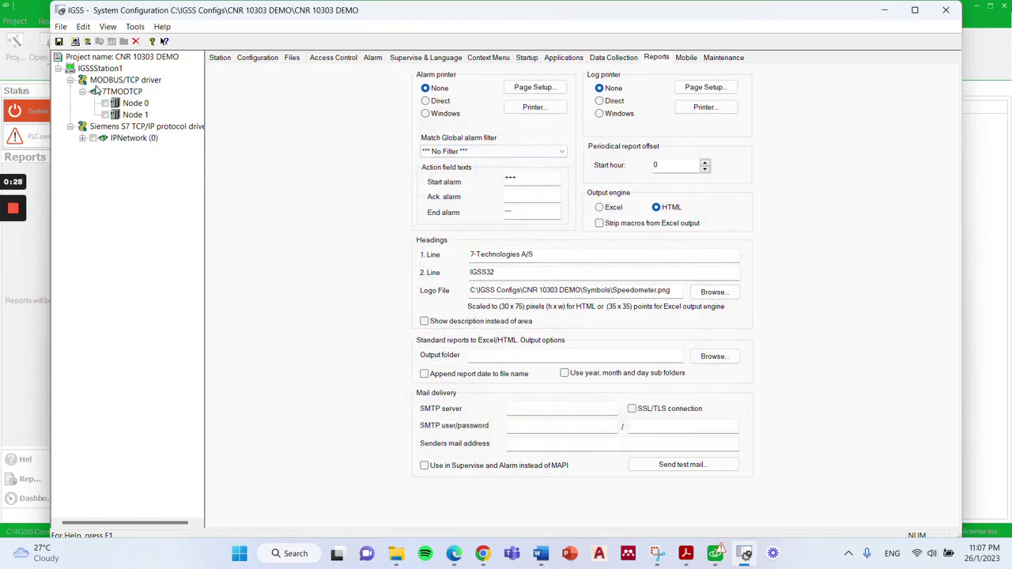
left_click(5, 261)
left_click(5, 261)
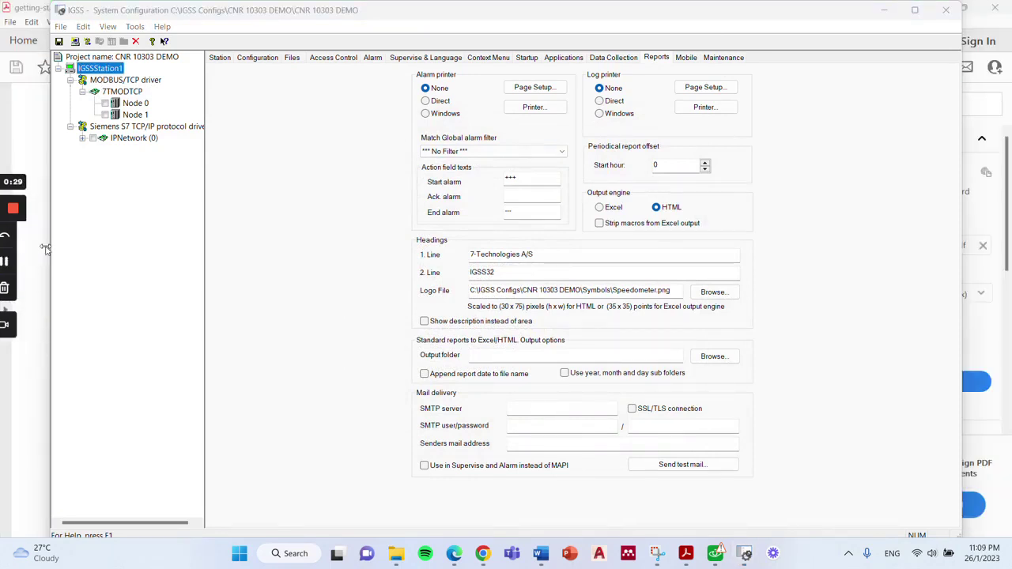
- Look up the New Node command for the 7TMODTCP interface without adding a node
right_click(120, 95)
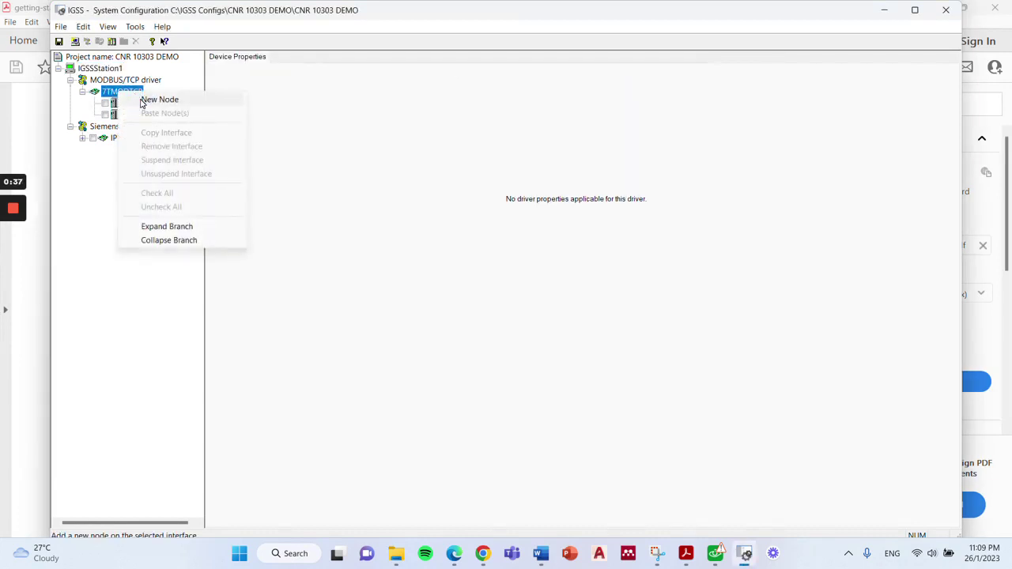
left_click(103, 197)
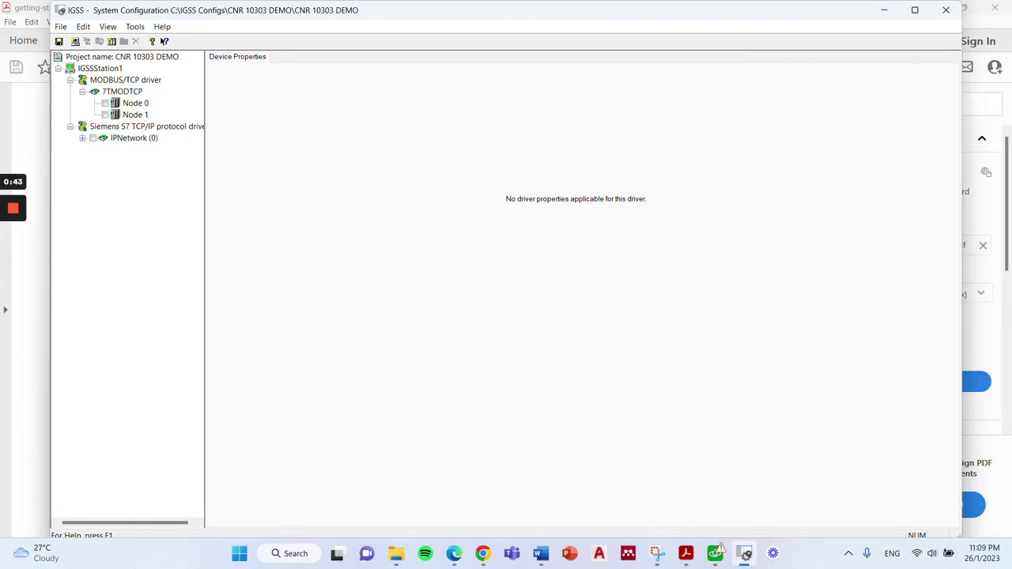
left_click(31, 263)
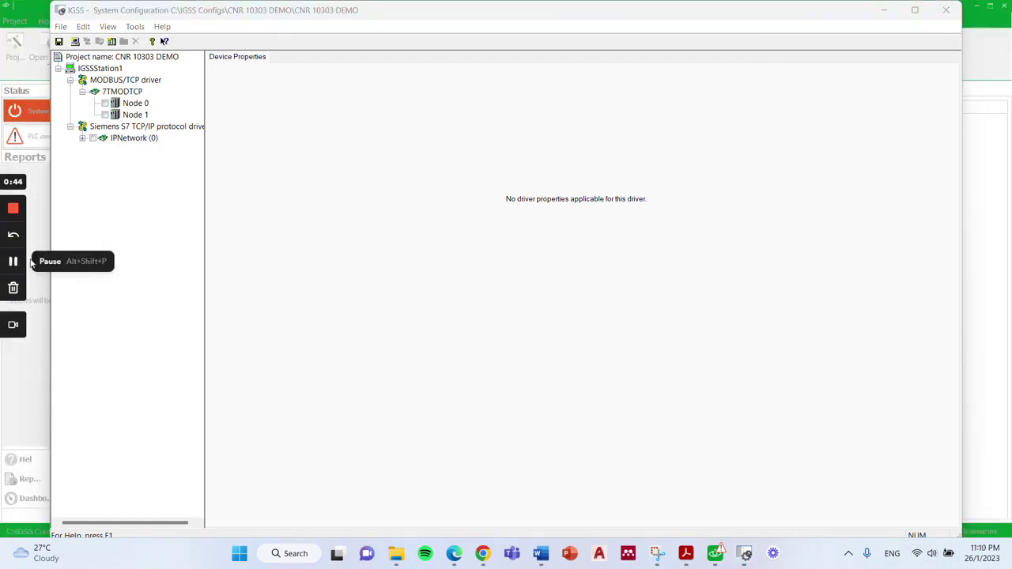
left_click(133, 104)
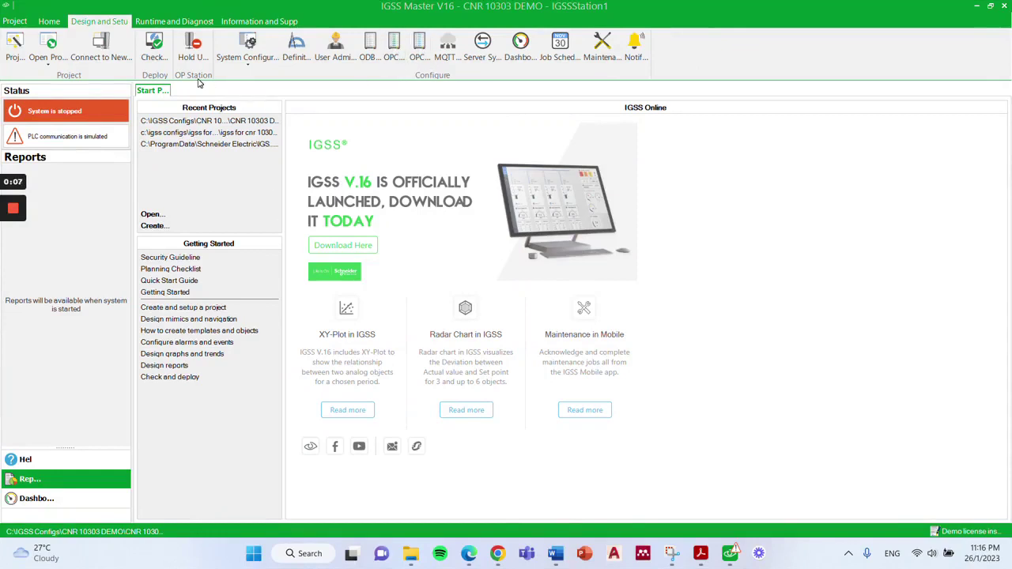
- Open the CNR 10303 DEMO project in the Definition module from IGSS Master
left_click(294, 46)
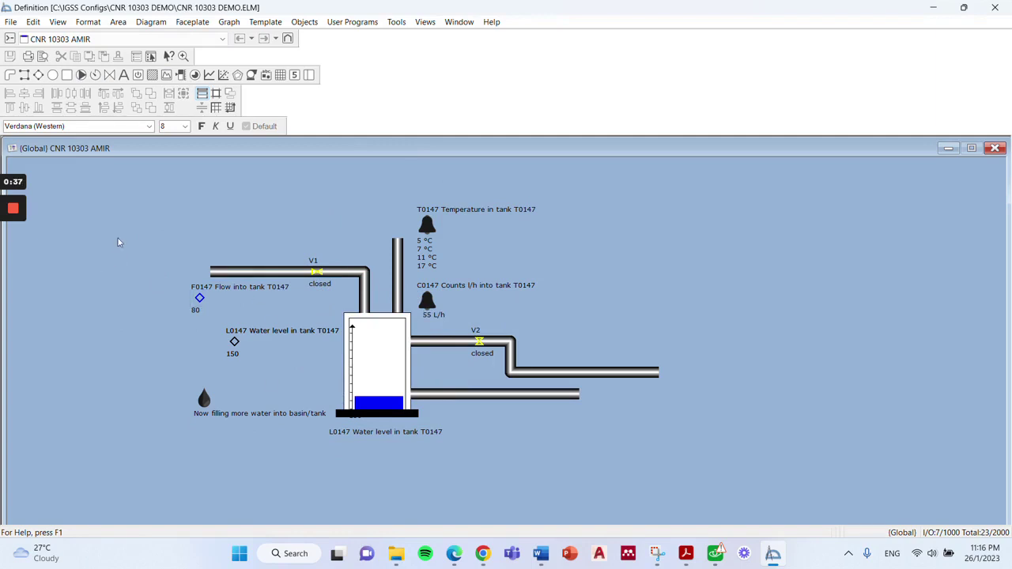
left_click(13, 262)
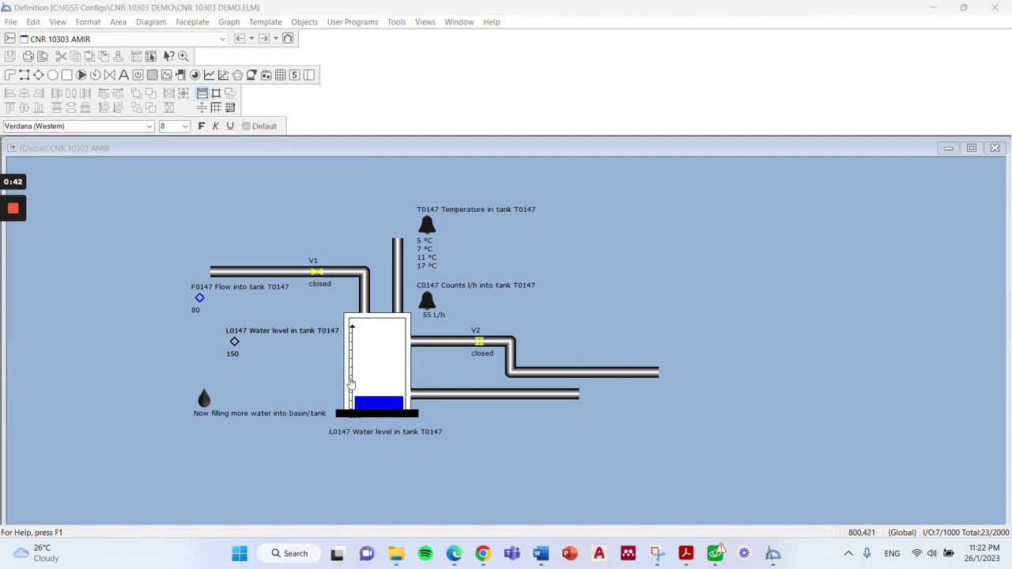
left_click(198, 7)
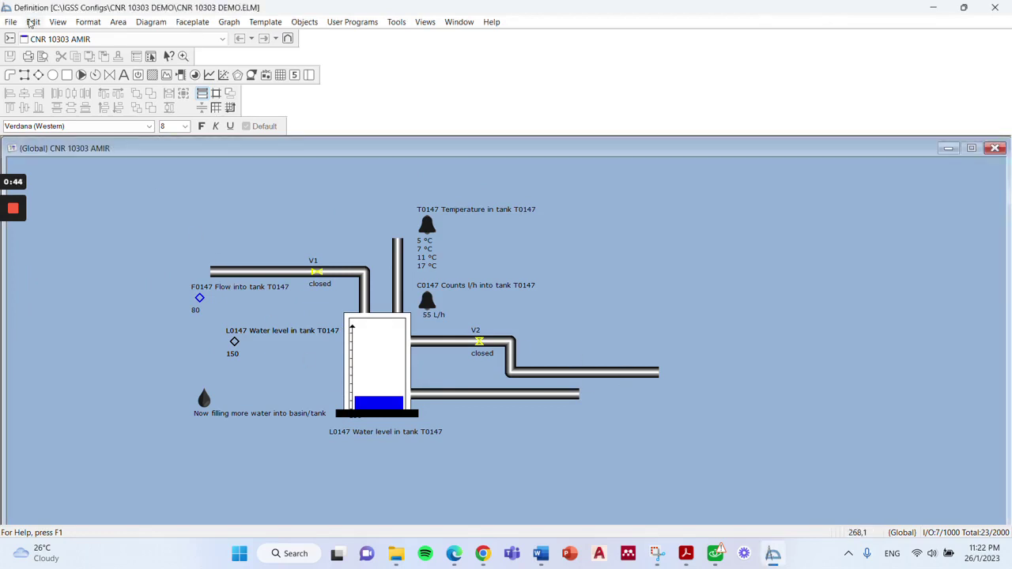
- Open the Symbol Editor, bring the symbol tables list beside it, and show the Miscellaneous symbol table
left_click(31, 22)
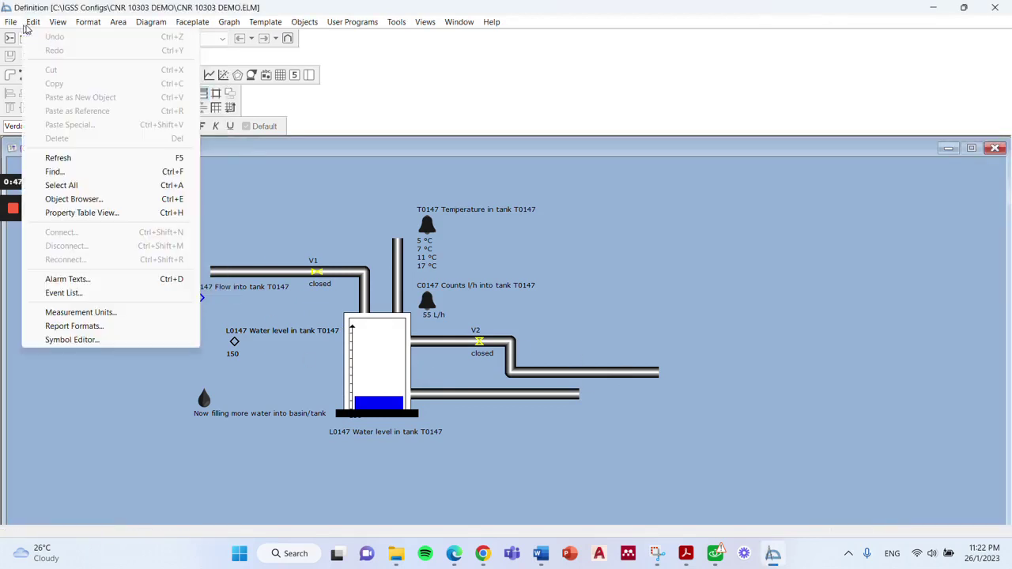
left_click(49, 340)
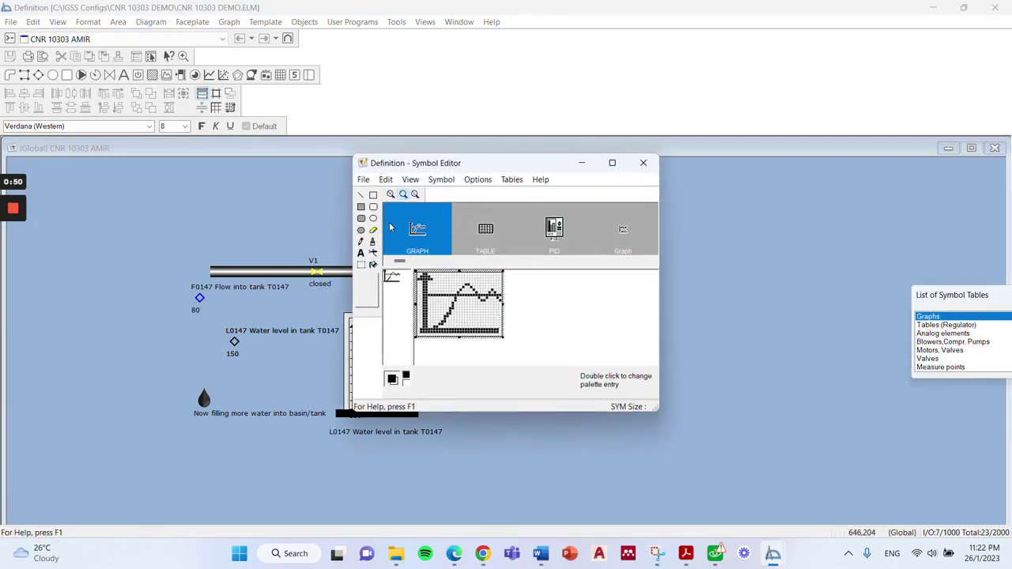
left_click_drag(927, 294, 688, 279)
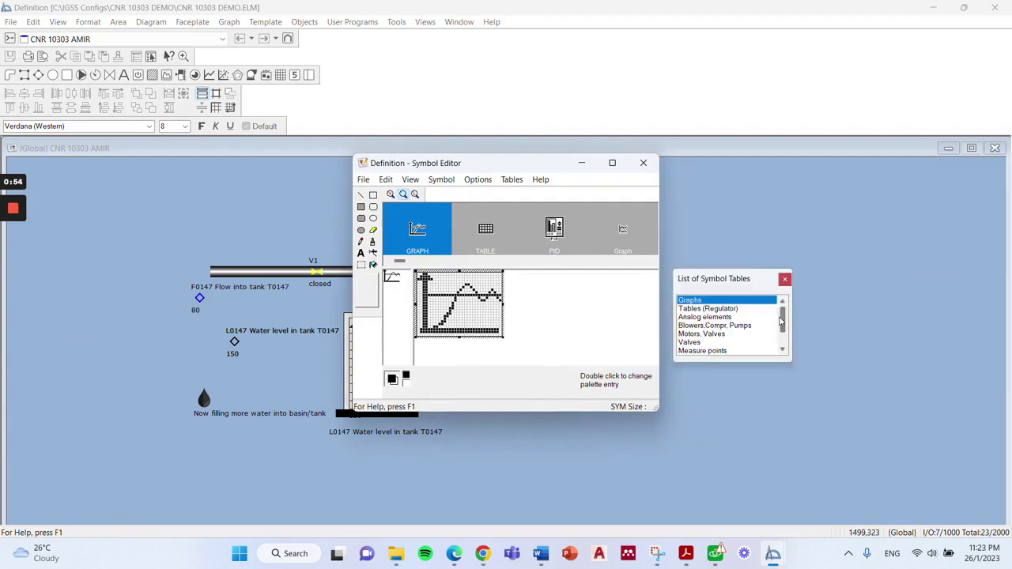
left_click_drag(783, 317, 783, 348)
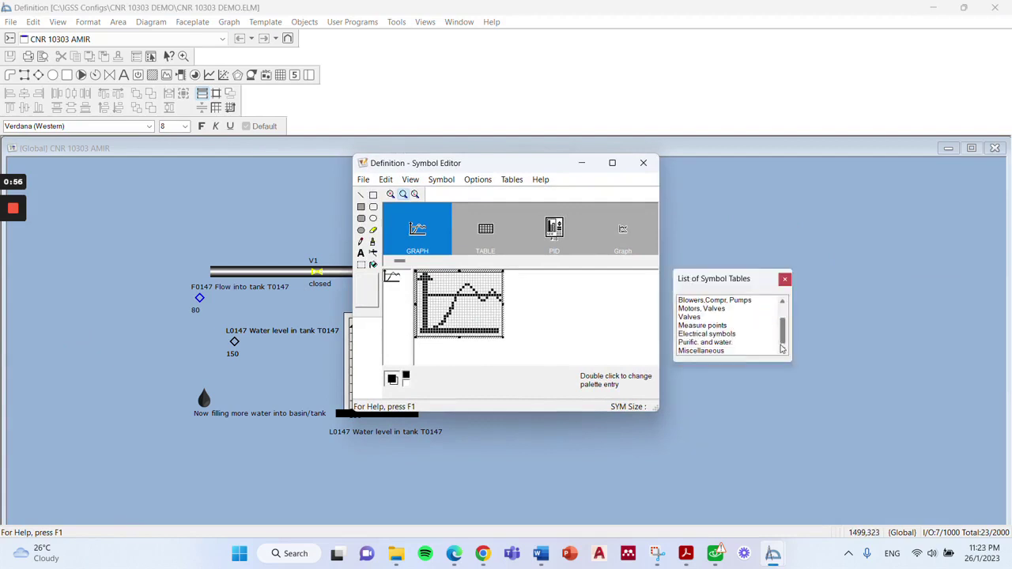
left_click(710, 351)
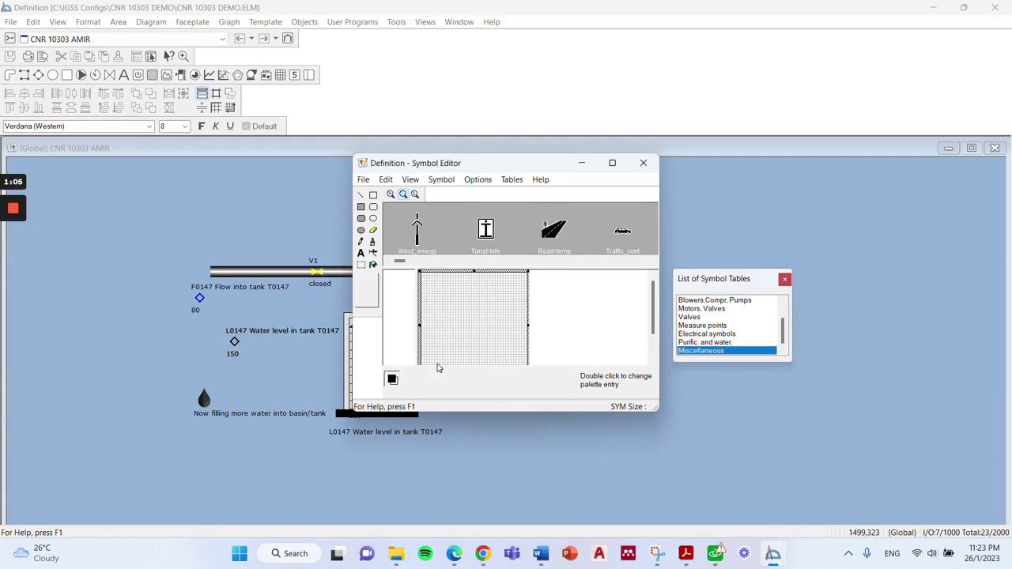
left_click(362, 180)
left_click(362, 180)
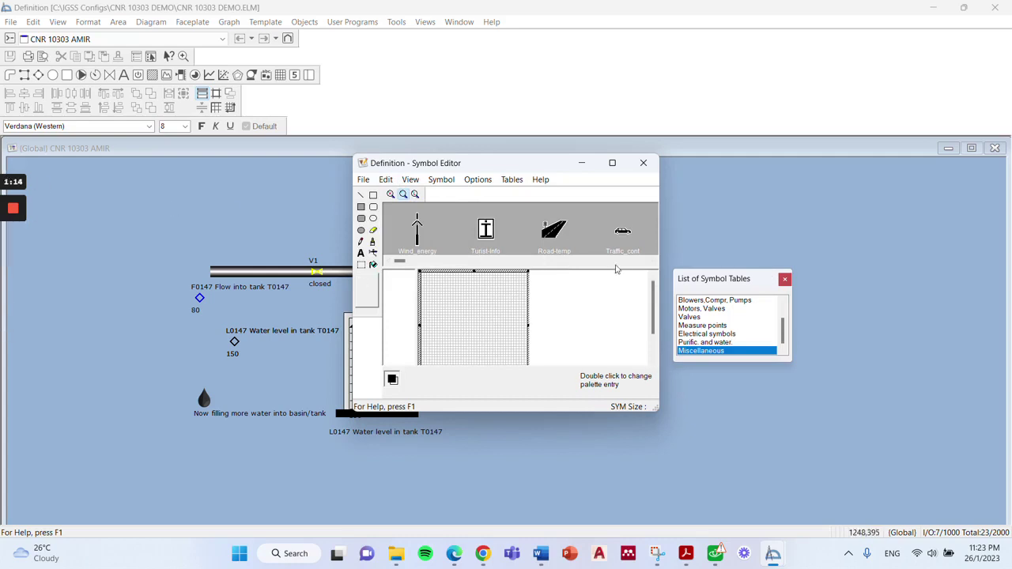
left_click(12, 261)
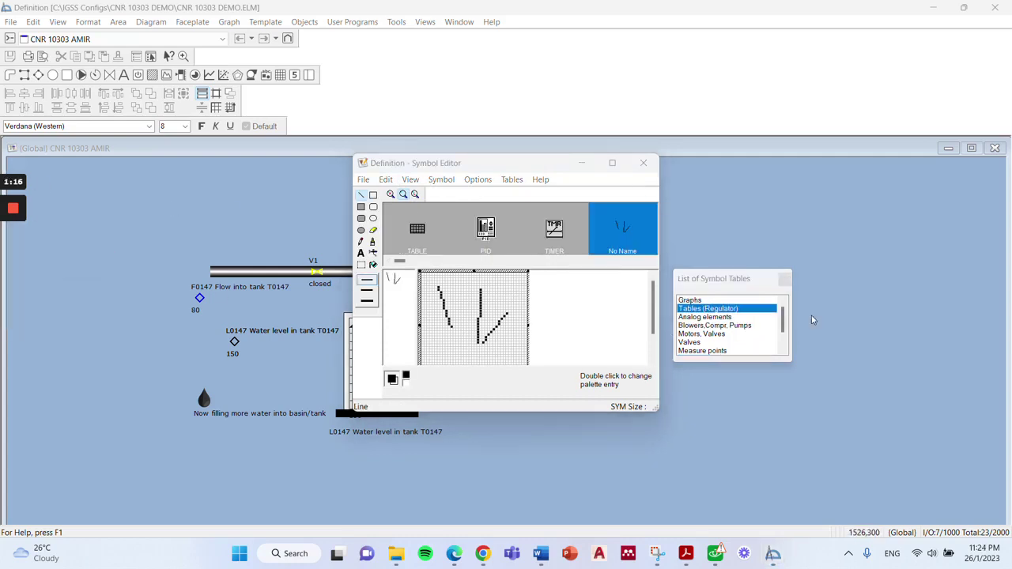
- Draw several more straight lines on the unnamed symbol in the Tables (Regulator) symbol table
left_click(707, 277)
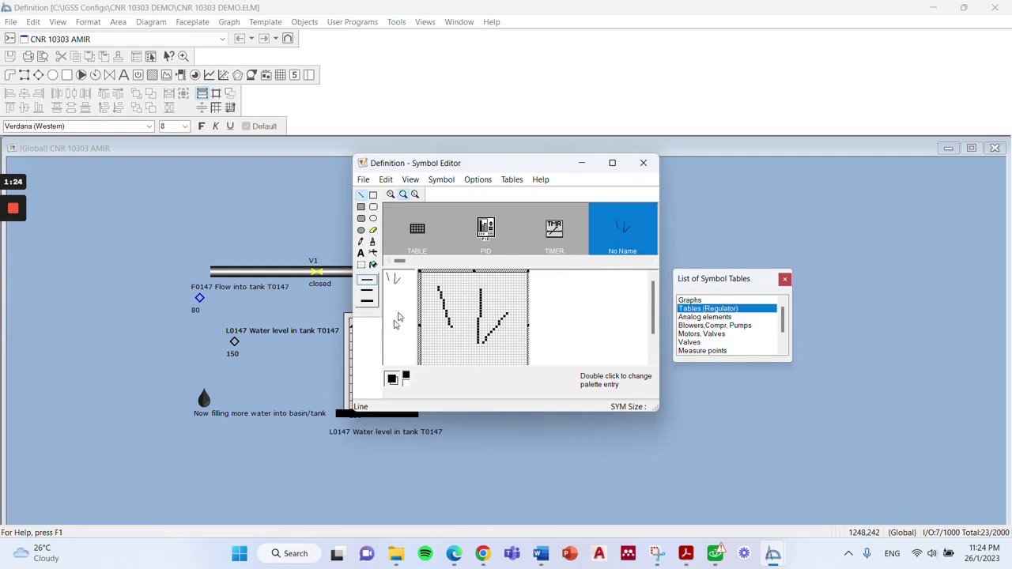
mouse_move(457, 319)
left_mouse_down()
mouse_move(469, 348)
mouse_move(500, 329)
left_mouse_up()
left_click_drag(501, 295, 512, 349)
left_click_drag(453, 356, 516, 356)
left_click_drag(500, 310, 479, 336)
left_click_drag(497, 313, 476, 353)
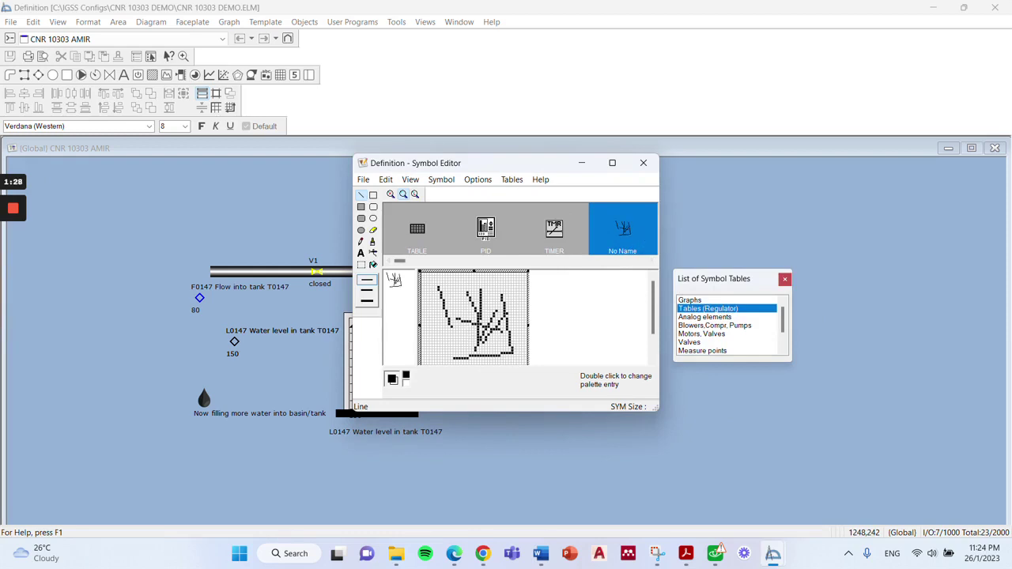
left_click_drag(454, 319, 454, 356)
mouse_move(13, 261)
left_click(12, 263)
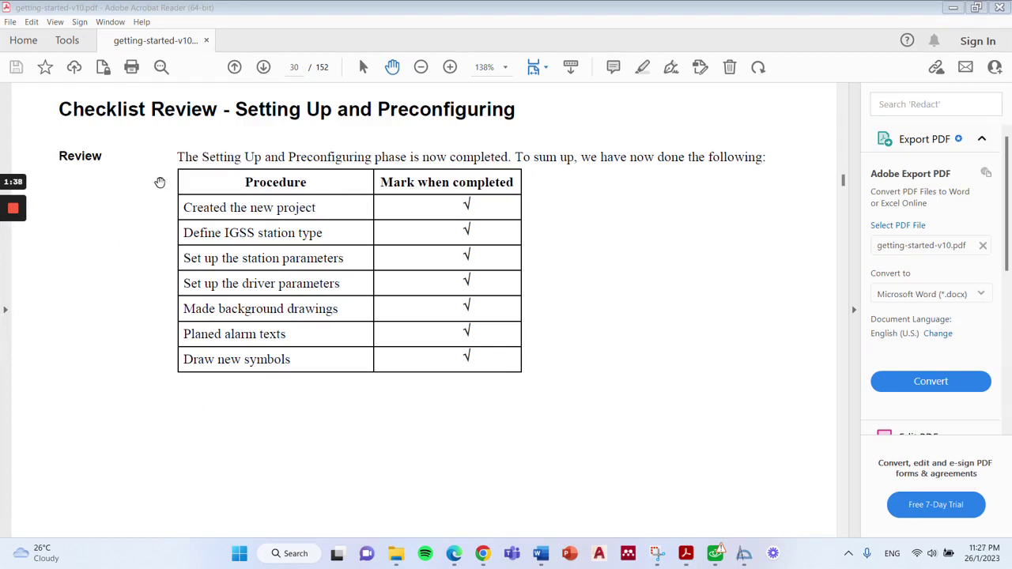
- Read the Setting Up and Preconfiguring and Mandatory Design Procedures checklists on pages 30 to 32 of getting-started-v10.pdf in Adobe Acrobat Reader
mouse_move(3, 213)
mouse_move(430, 373)
left_mouse_down()
mouse_move(429, 359)
mouse_move(431, 385)
left_mouse_up()
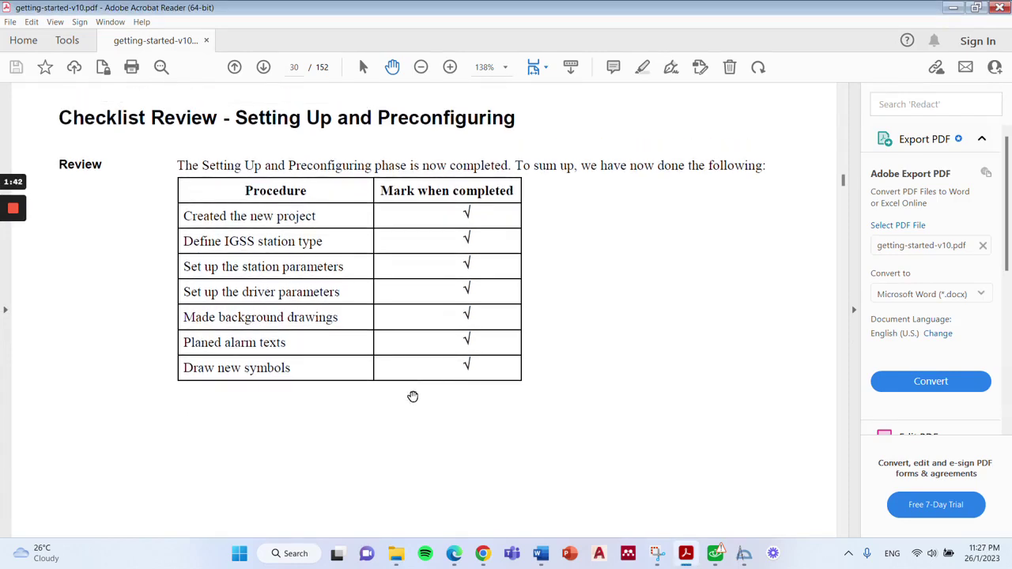
scroll(423, 385, "down", 5)
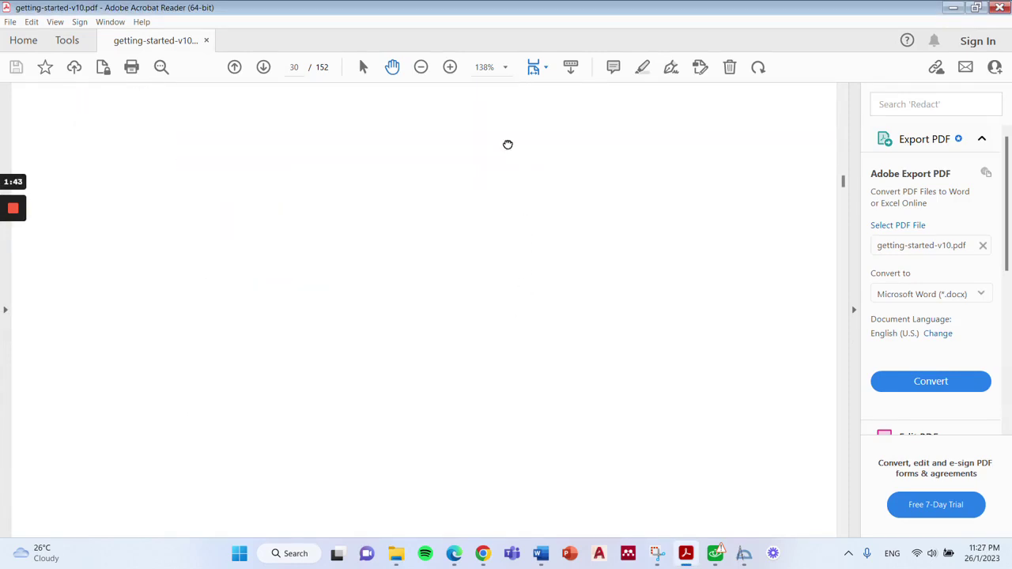
left_click(263, 68)
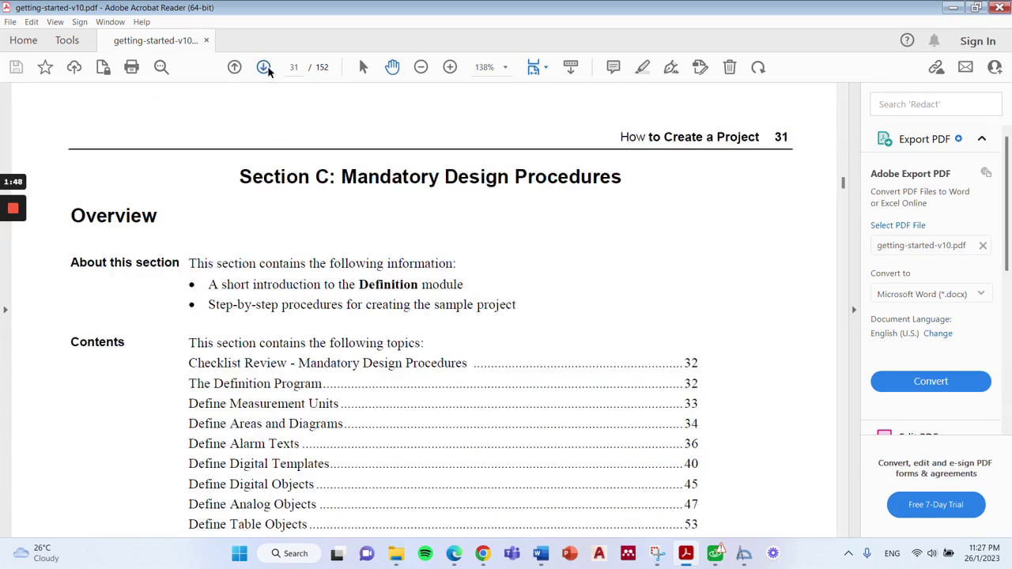
left_click(266, 69)
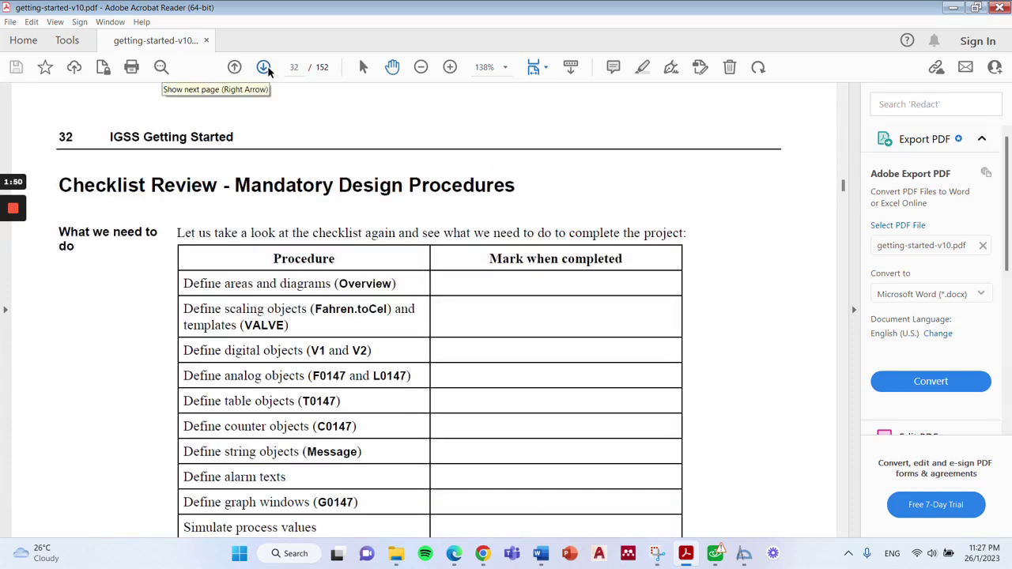
left_click_drag(293, 350, 238, 264)
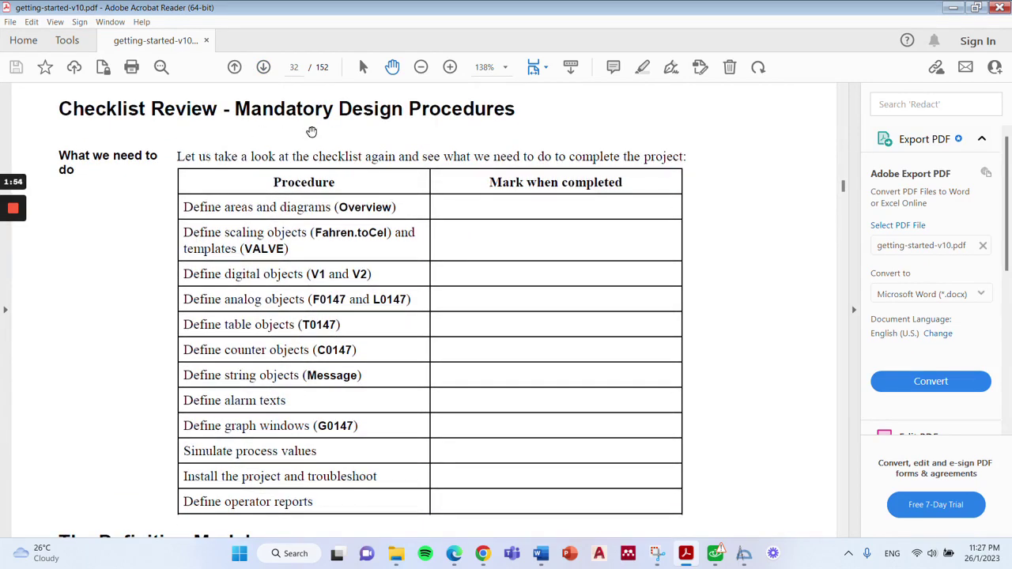
mouse_move(14, 264)
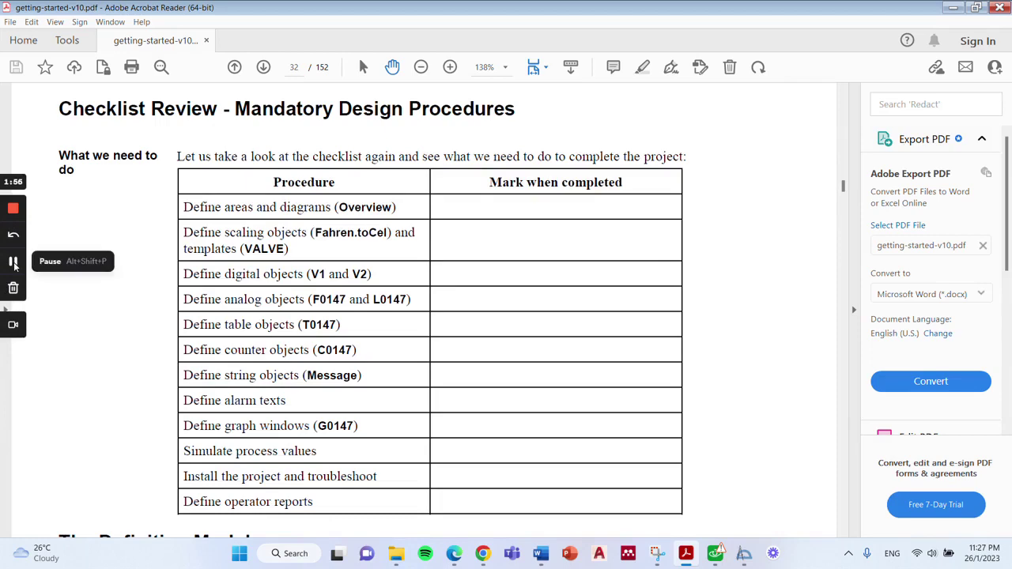
left_click(13, 208)
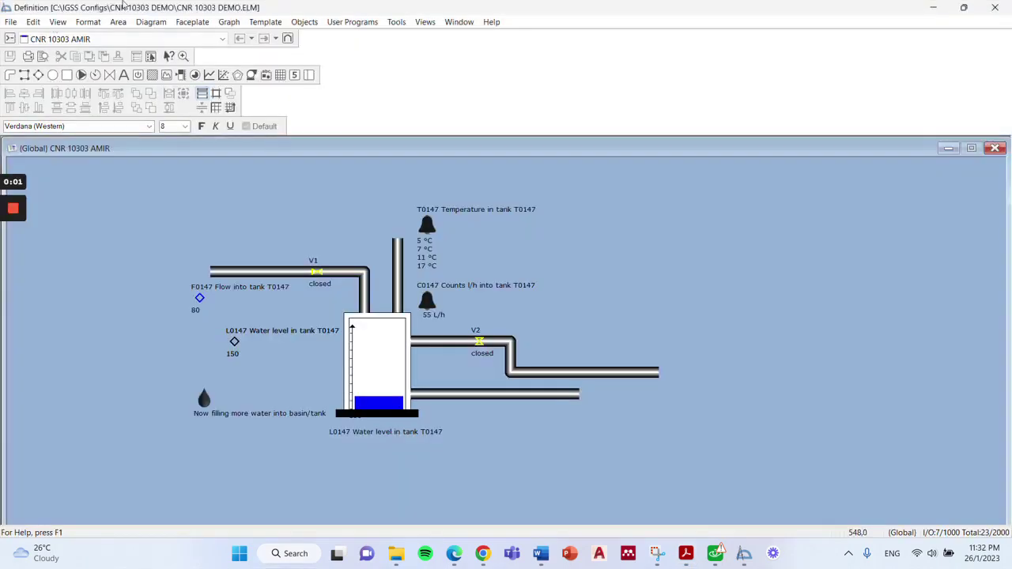
- Switch to the IGSS Definition module and review the base units in the project's measurement units list
left_click(33, 22)
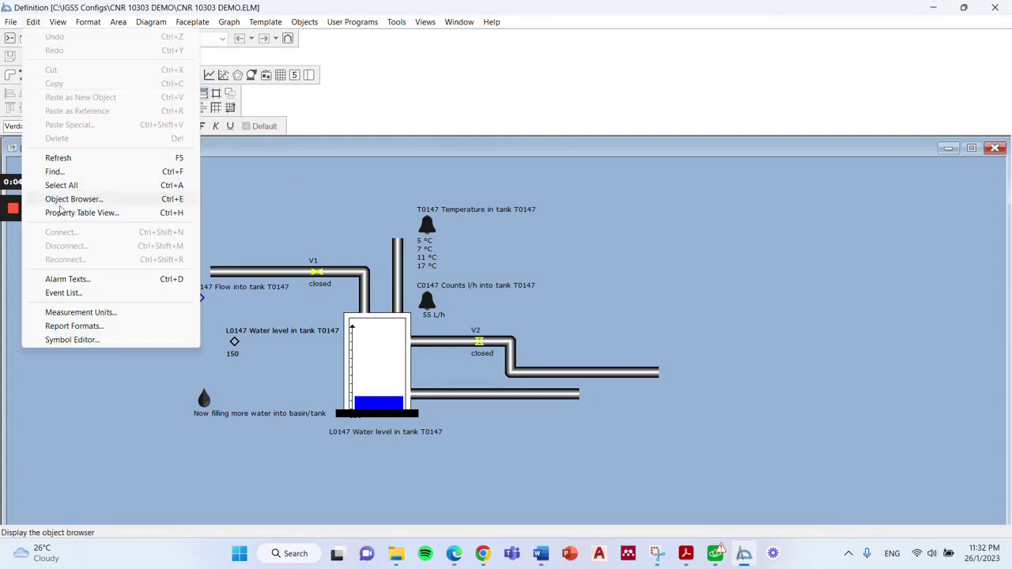
left_click(102, 314)
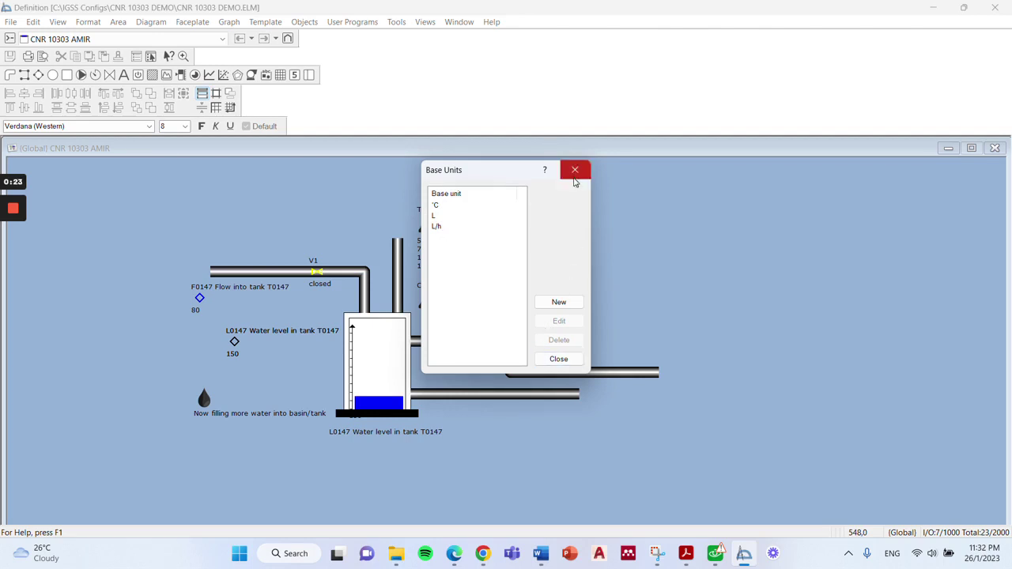
left_click(14, 268)
left_click(14, 264)
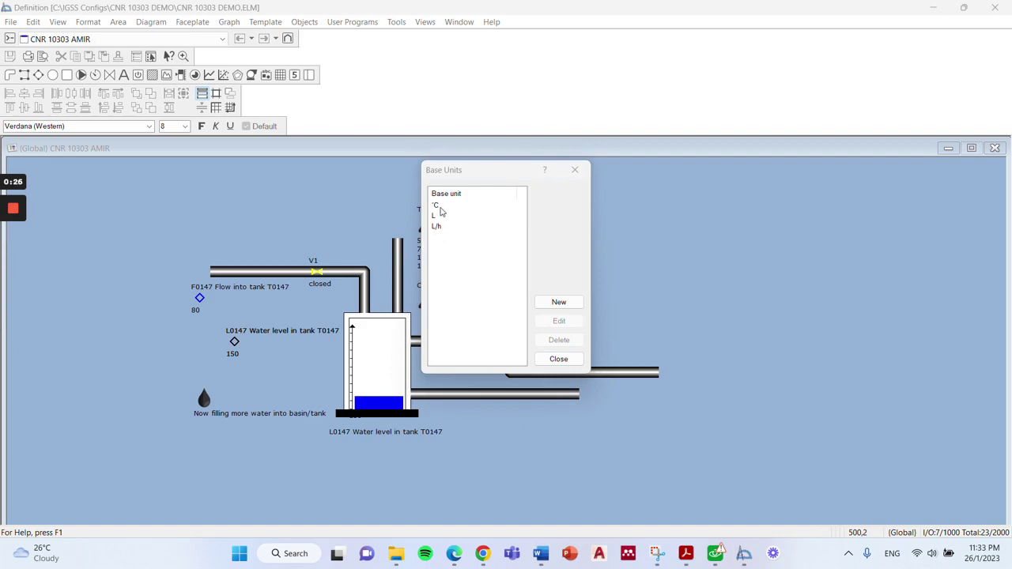
left_click(474, 175)
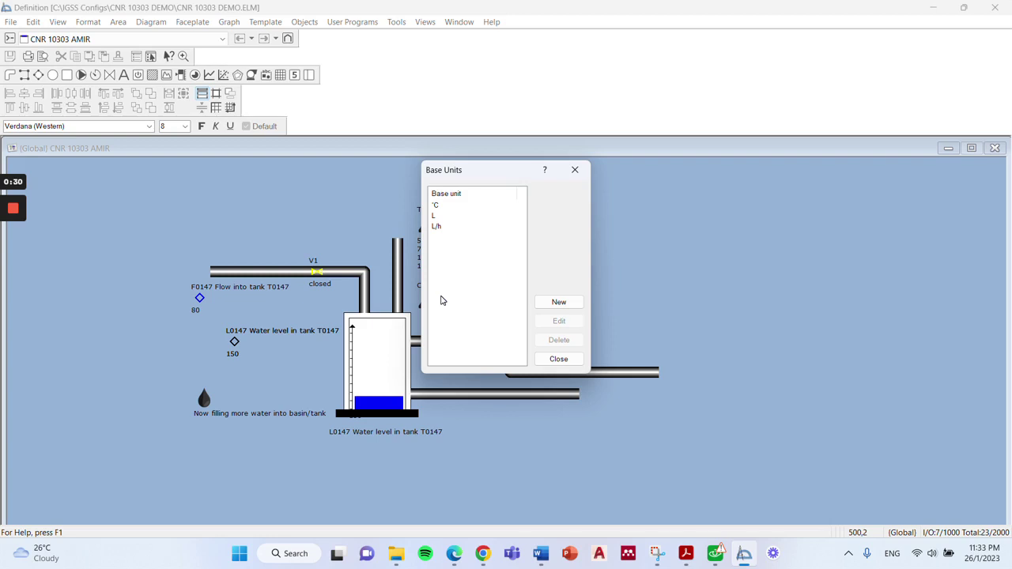
mouse_move(542, 558)
mouse_move(8, 270)
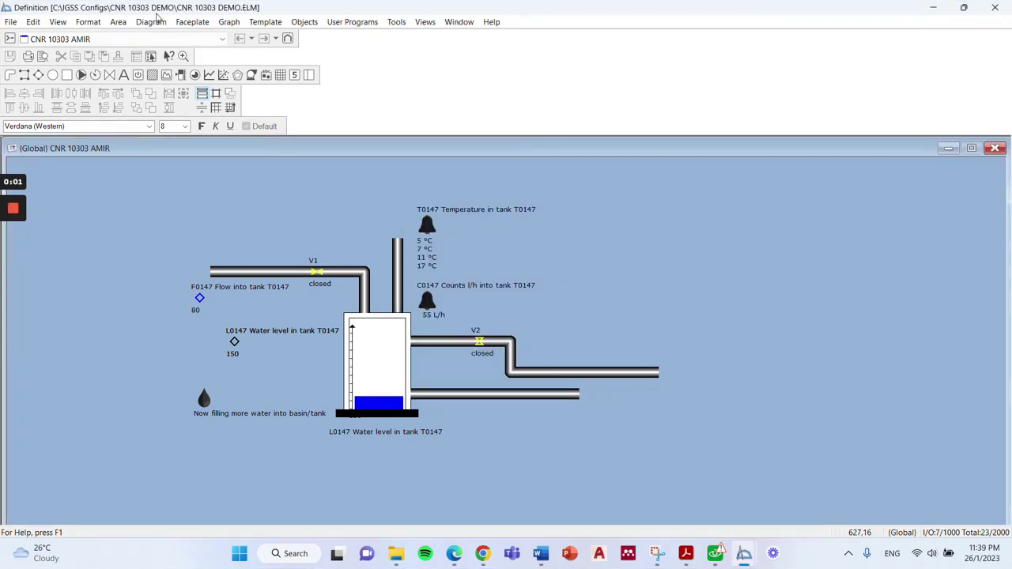
left_click(150, 23)
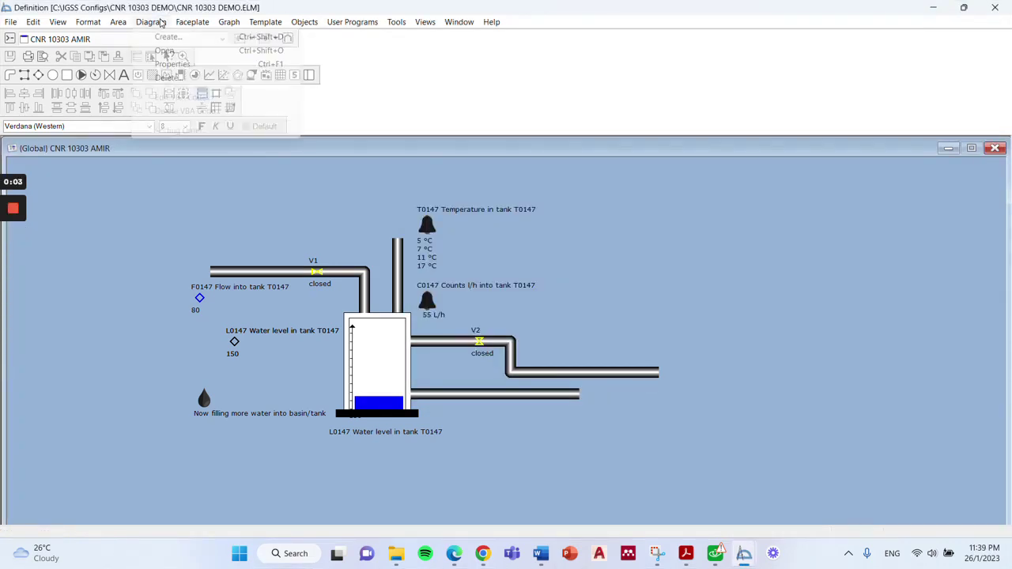
left_click(168, 38)
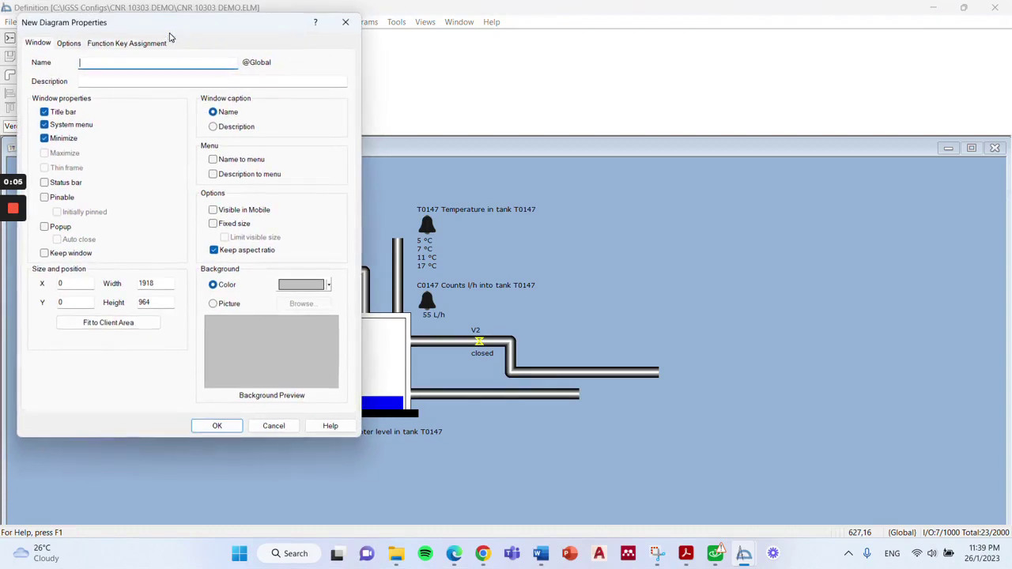
left_click_drag(155, 19, 395, 55)
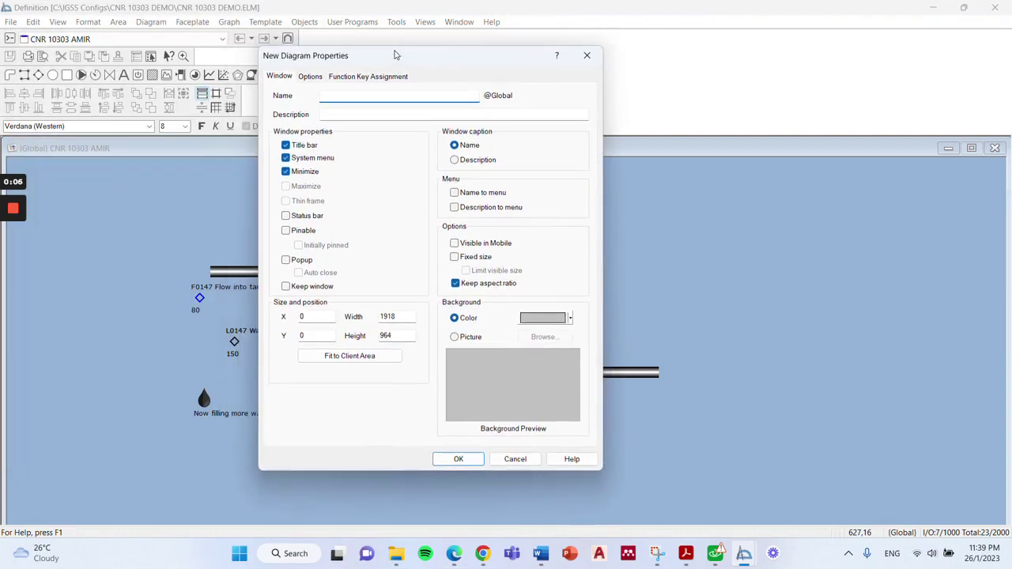
left_click(587, 56)
- Open the existing Global diagram from the object browser and try to rename it as Overview in its properties
left_click(161, 22)
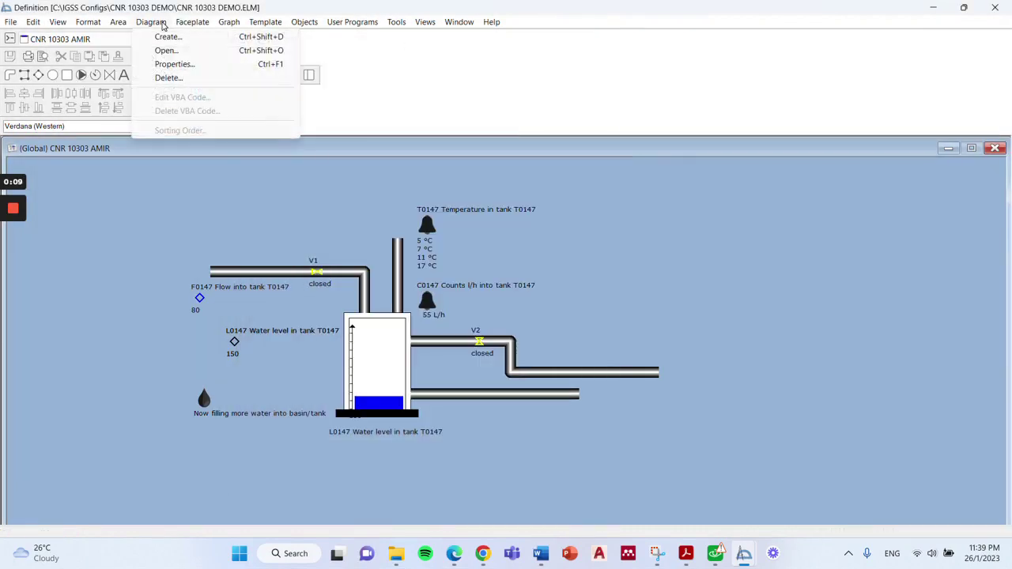
left_click(168, 52)
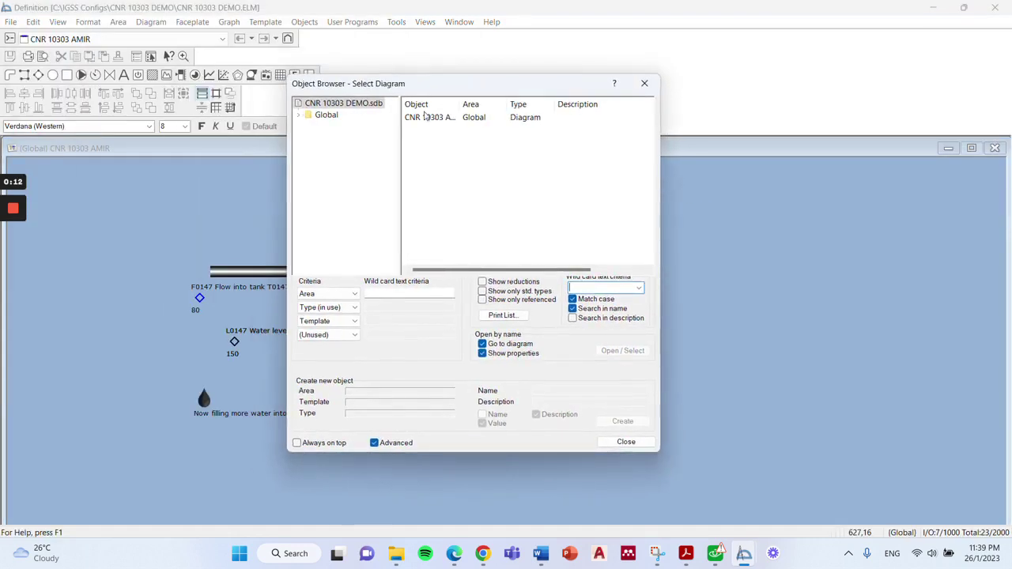
double_click(425, 119)
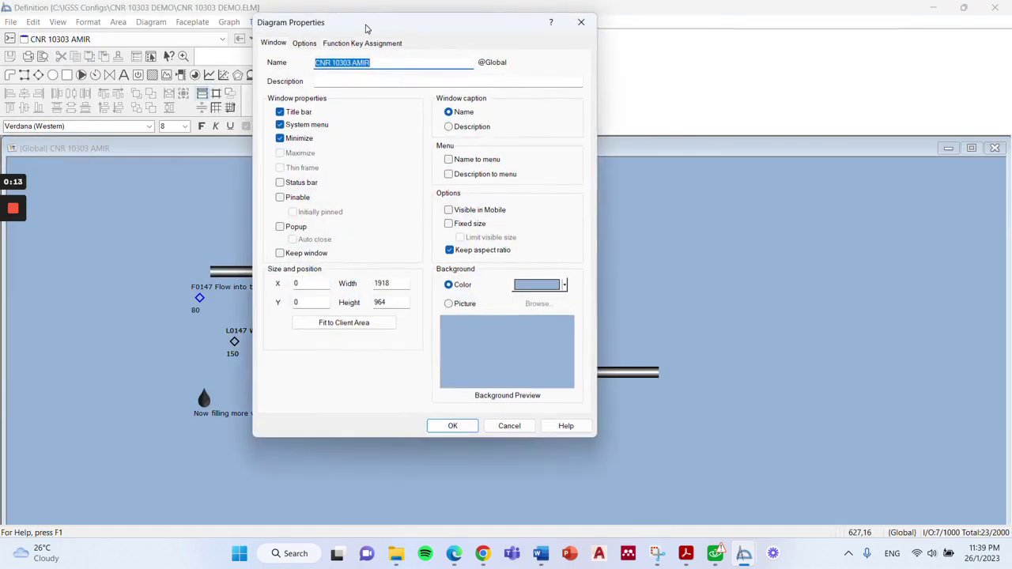
key("End")
key("ctrl+a")
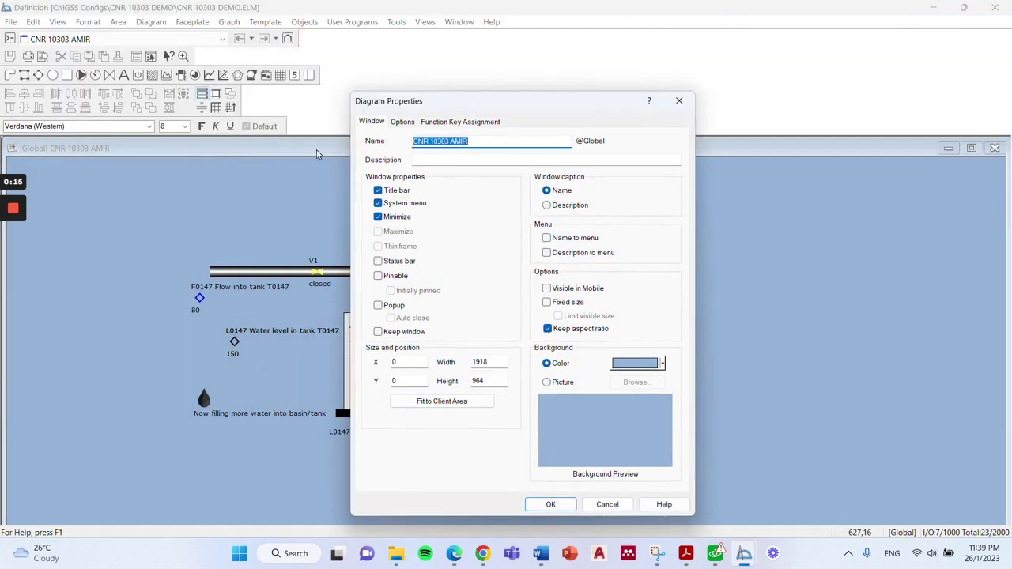
key("BackSpace")
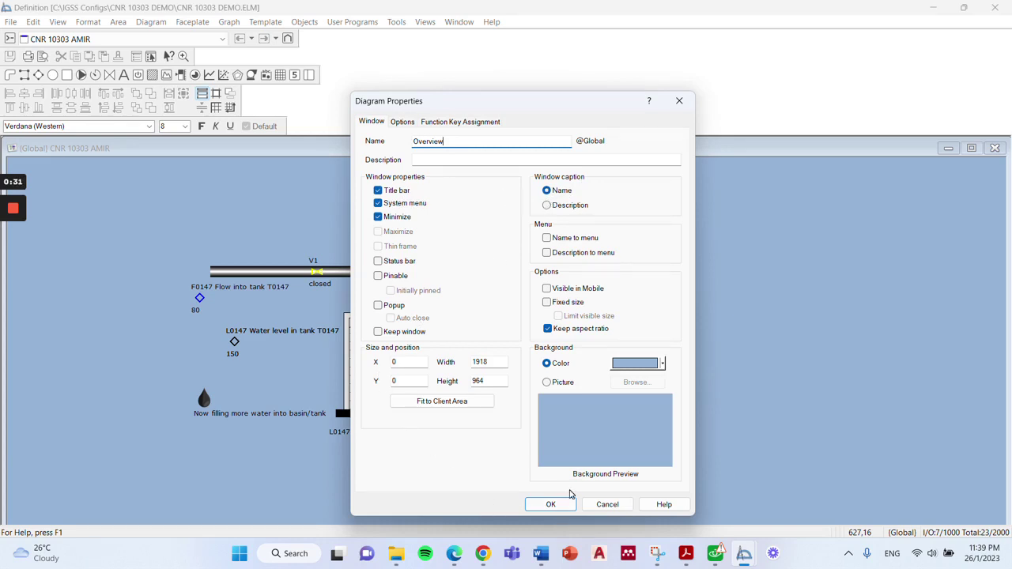
left_click_drag(478, 98, 459, 71)
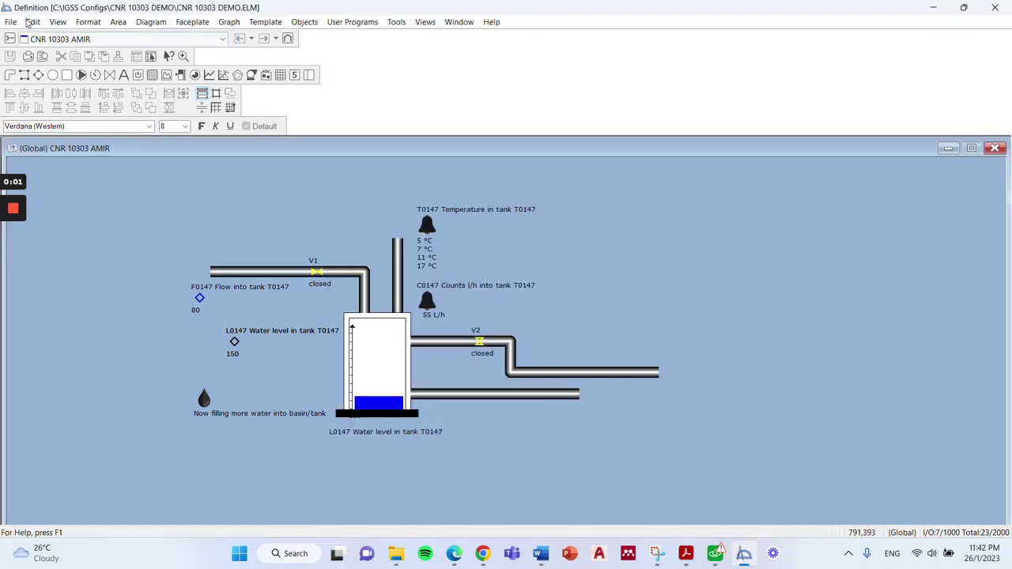
- Open the project's alarm texts and start a new alarm with alarm number 101
left_click(33, 22)
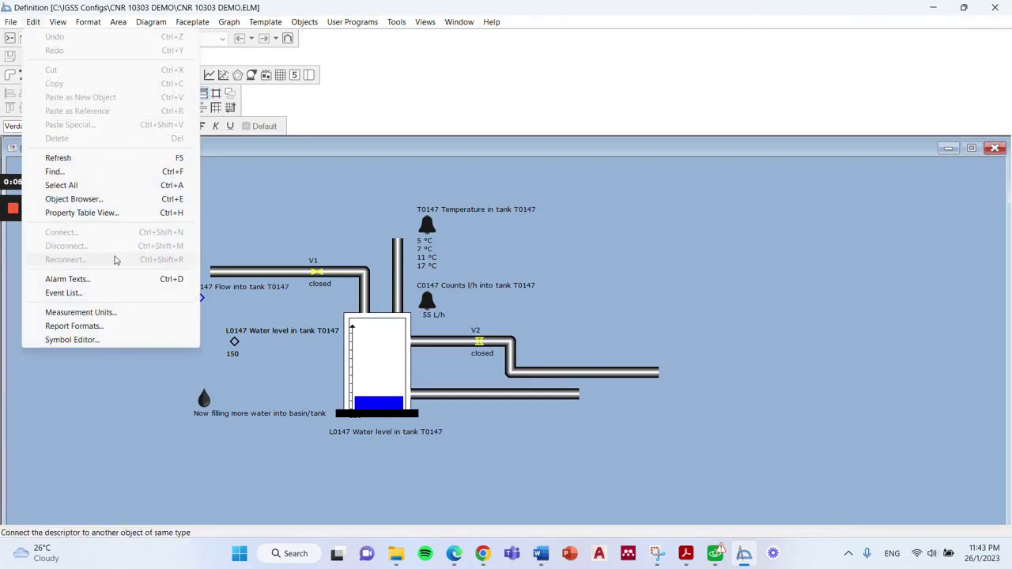
left_click(67, 280)
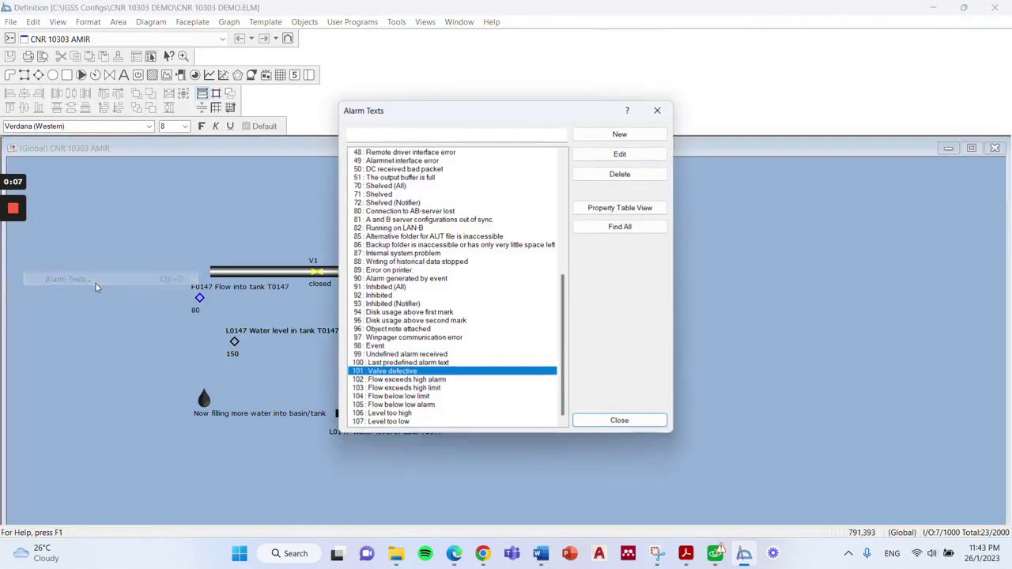
left_click(610, 134)
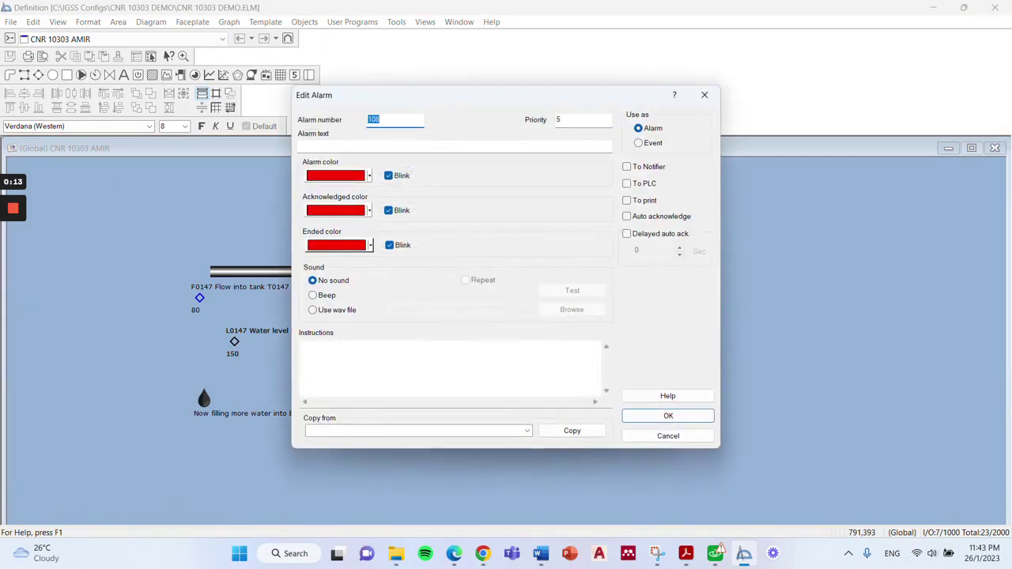
left_click(384, 120)
key("Tab")
- Compare the alarm table on page 37 of getting-started-v10.pdf in Adobe Acrobat Reader with the new alarm's fields in IGSS Definition
left_click(686, 553)
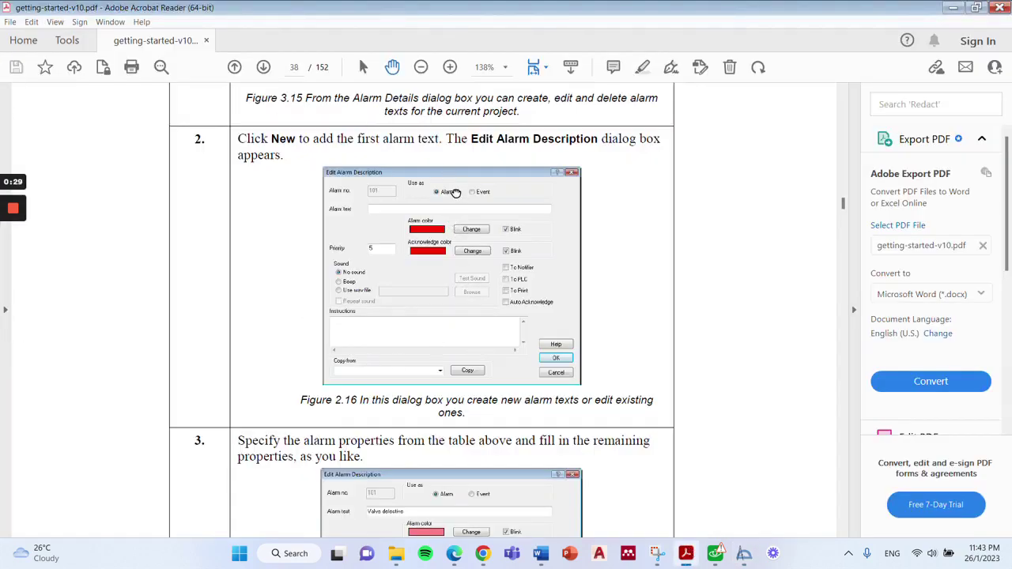
scroll(451, 223, "up", 5)
scroll(427, 354, "up", 9)
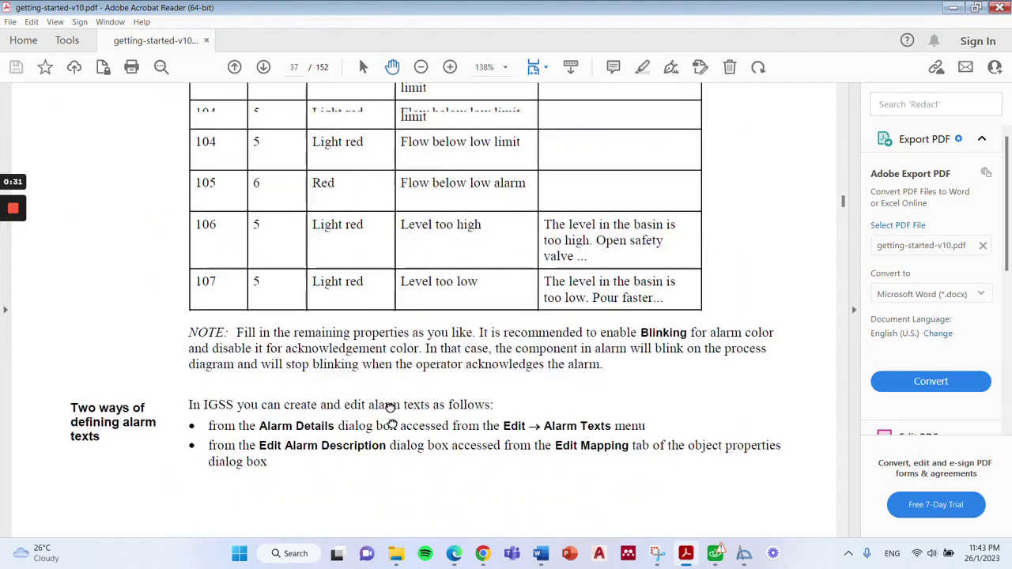
scroll(340, 332, "down", 1)
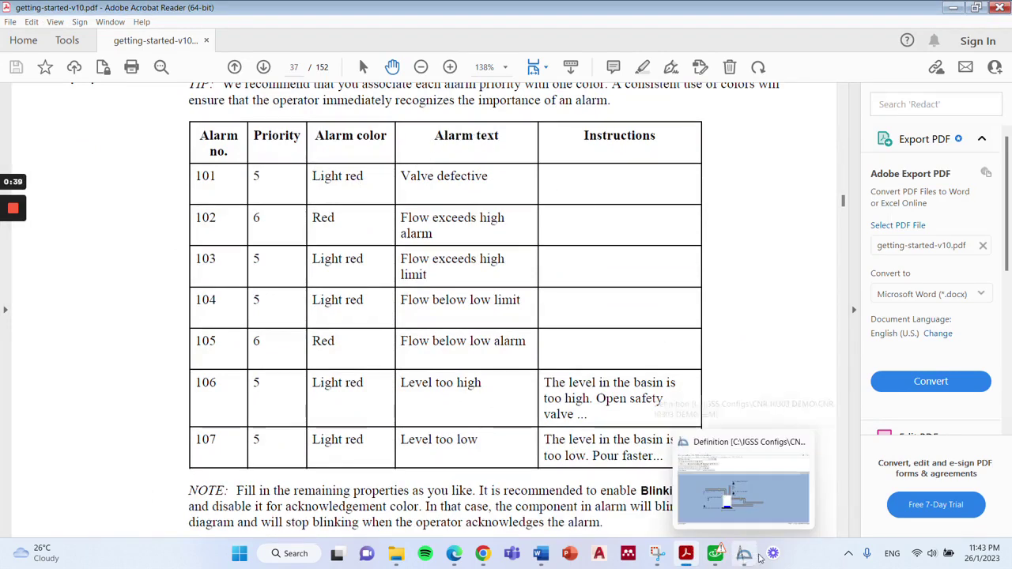
left_click(747, 557)
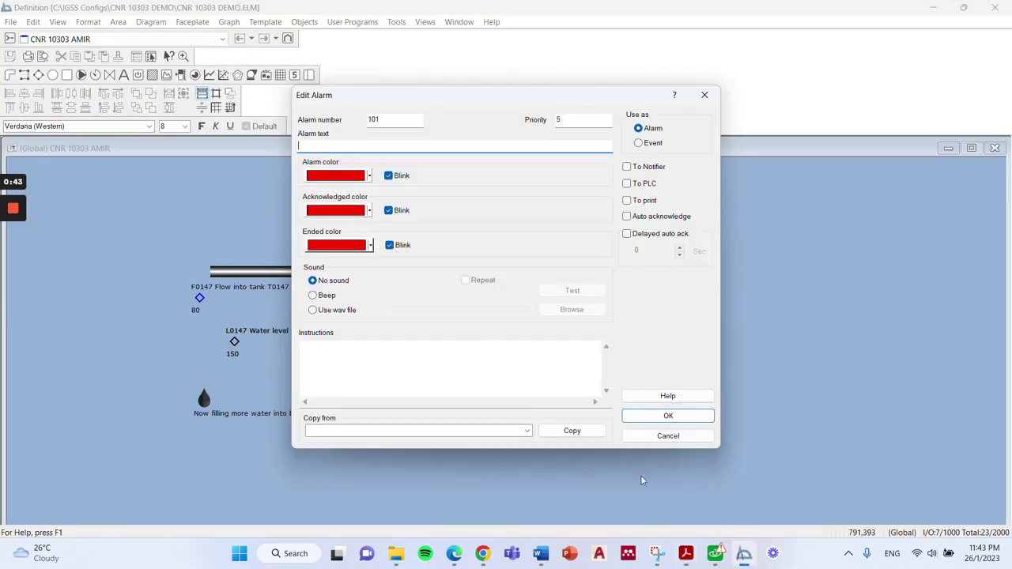
left_click(685, 555)
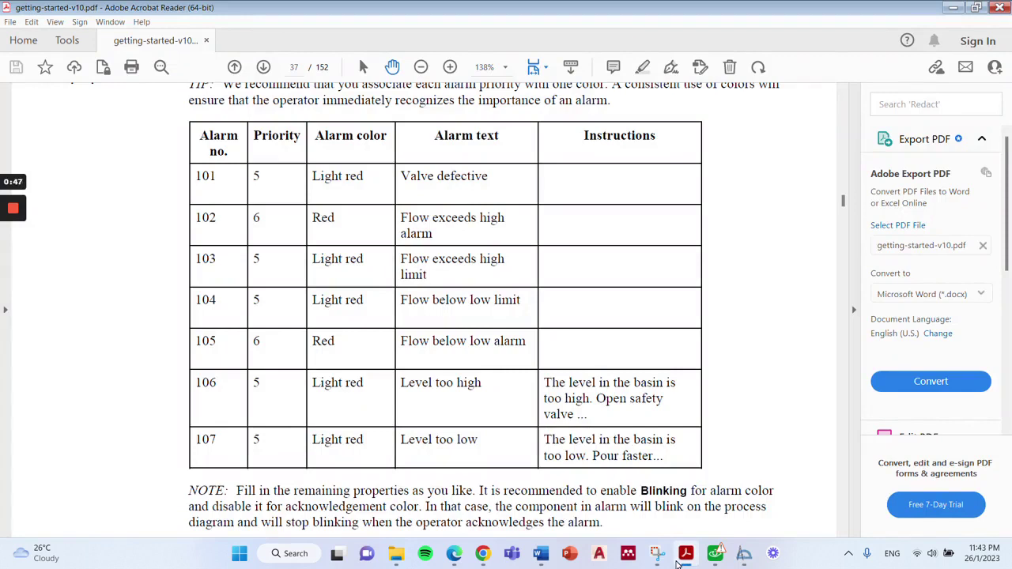
mouse_move(700, 560)
left_click(744, 556)
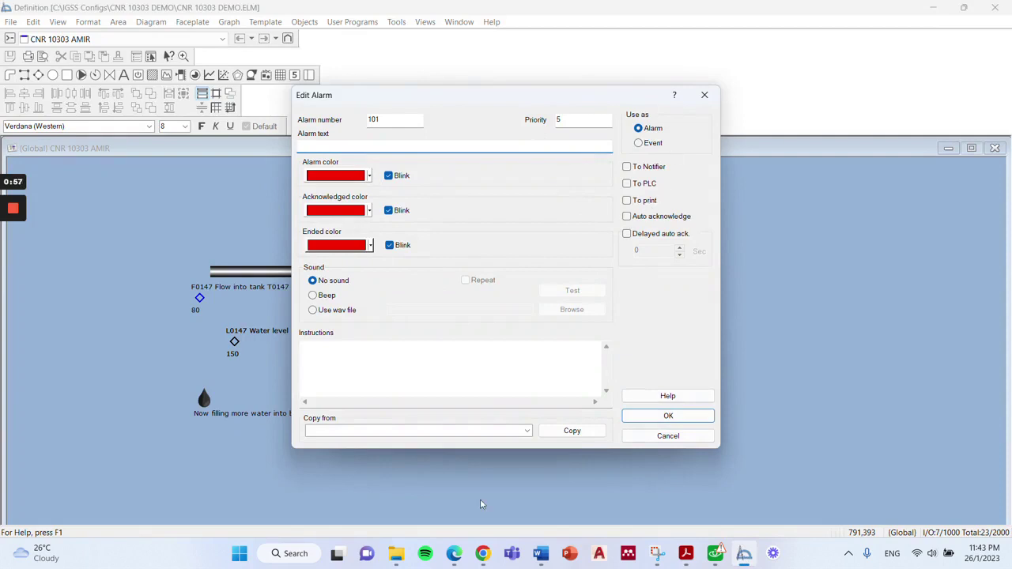
left_click(686, 554)
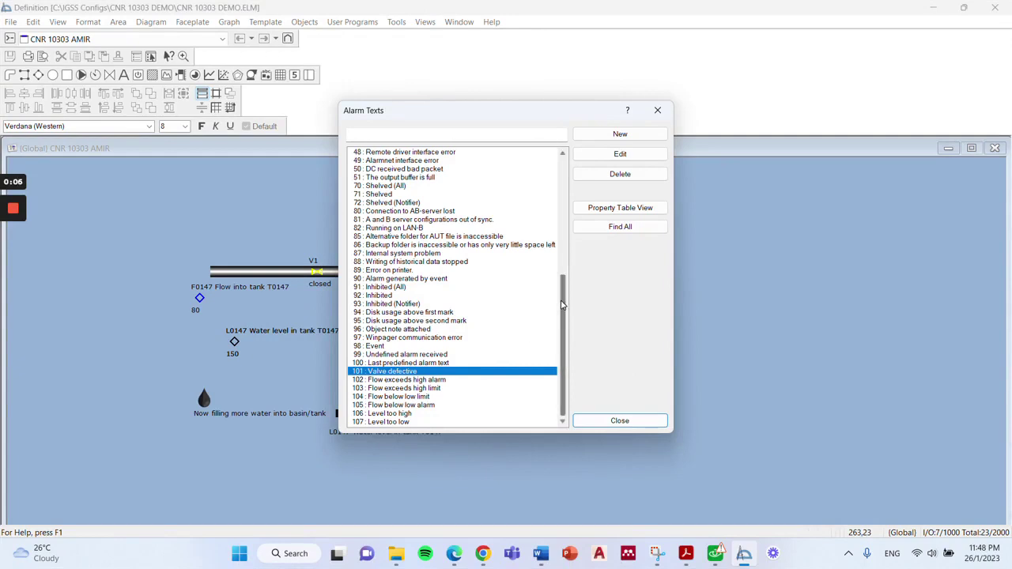
- Review the project-specific alarm texts numbered 101 to 107 one by one in the alarm texts list
left_click(391, 387)
left_click(360, 371)
left_click(362, 380)
left_click(363, 389)
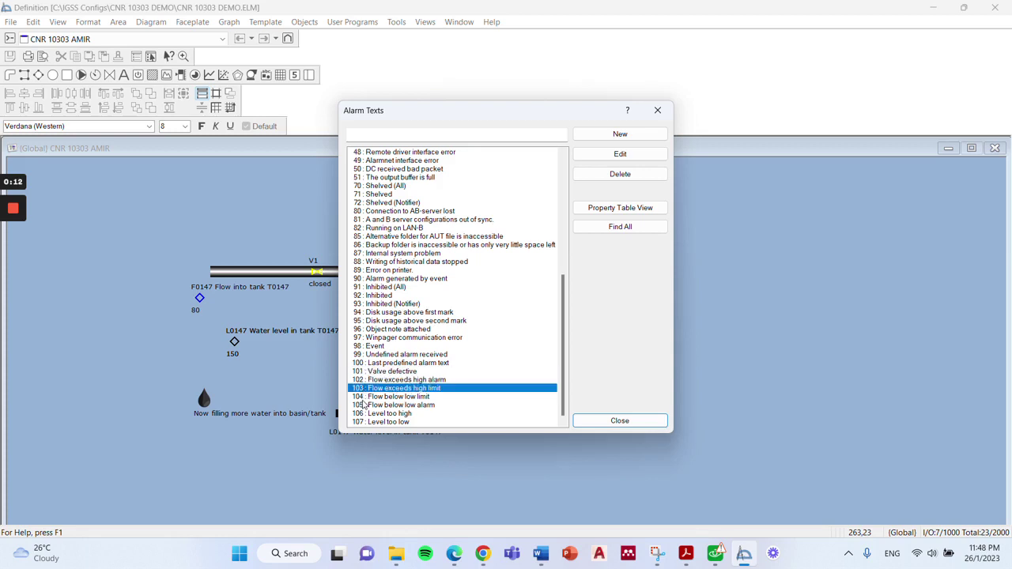
left_click(368, 397)
left_click(371, 405)
left_click(371, 414)
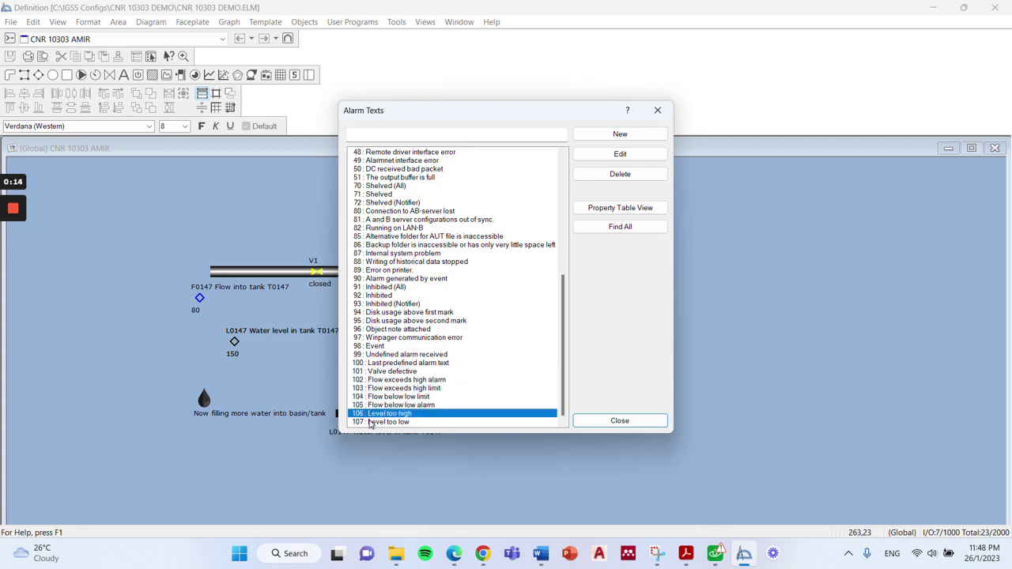
left_click(371, 422)
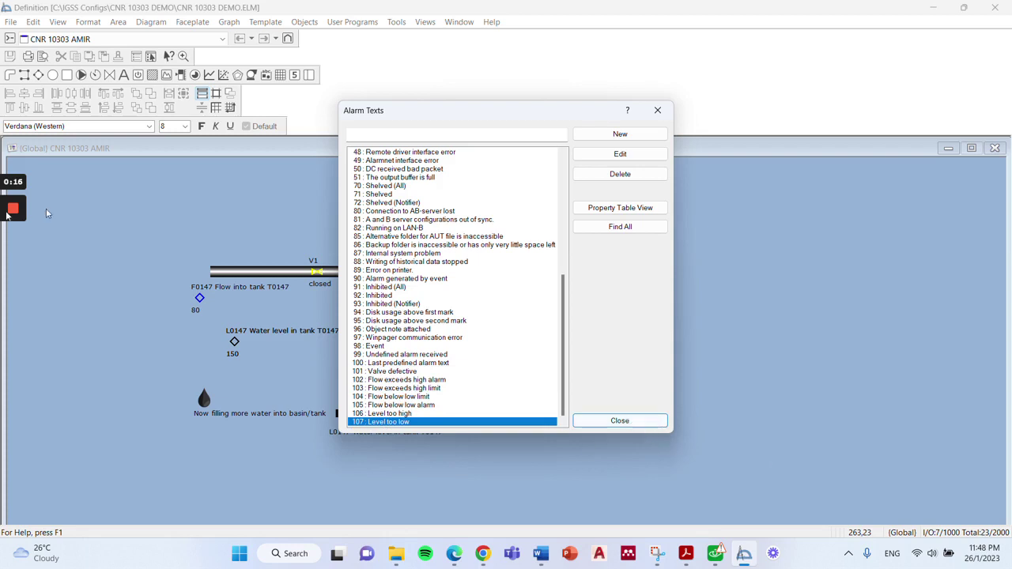
mouse_move(12, 260)
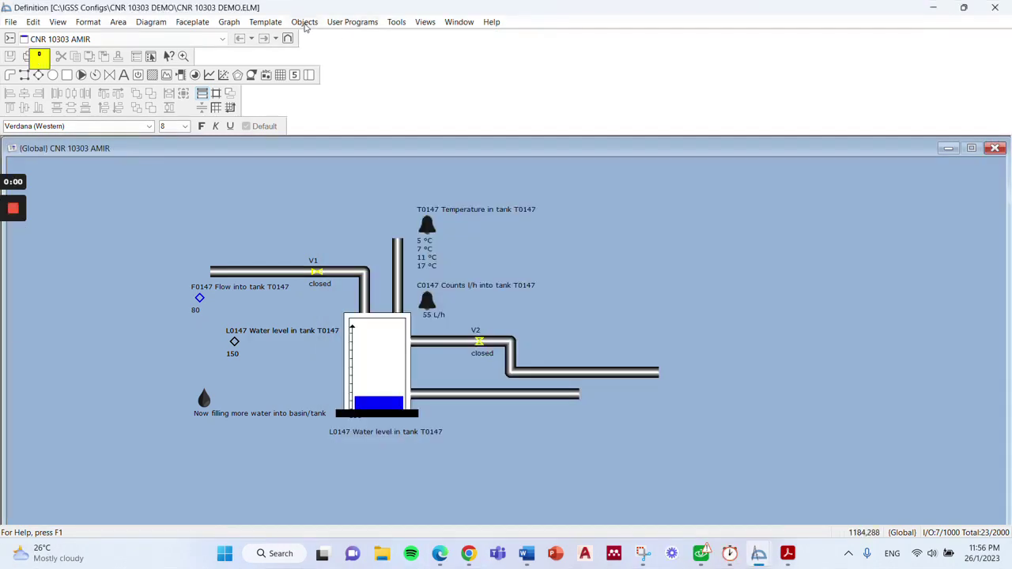
- Try to create an unreferenced Scale object named Fahren.toCe in the Global area
left_click(305, 24)
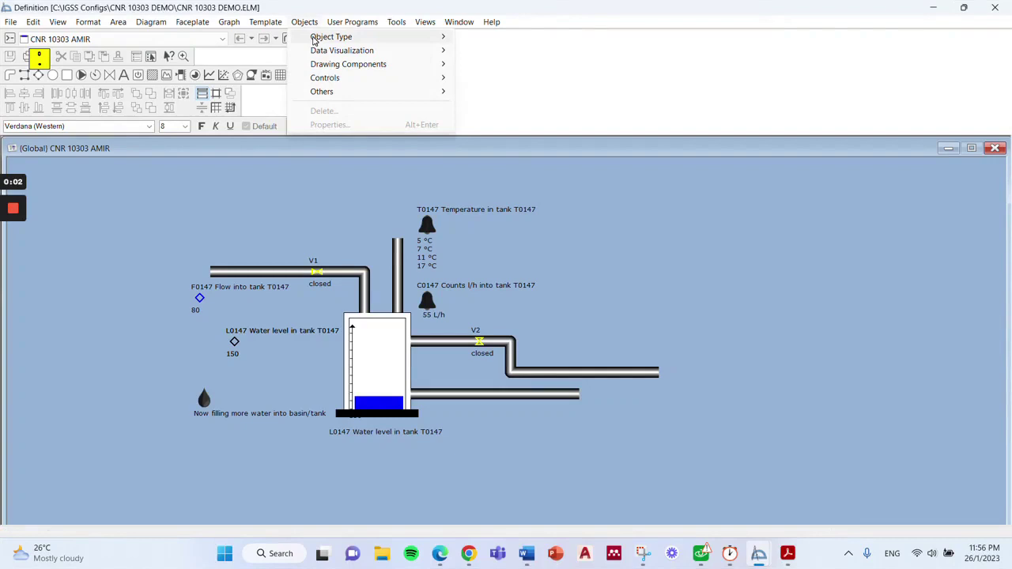
mouse_move(340, 39)
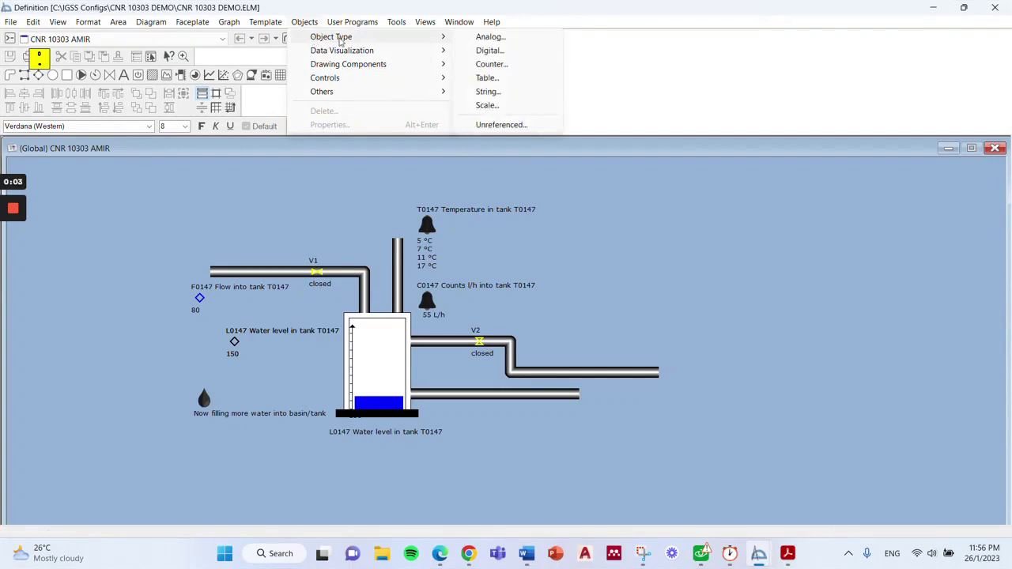
left_click(499, 125)
left_click(353, 147)
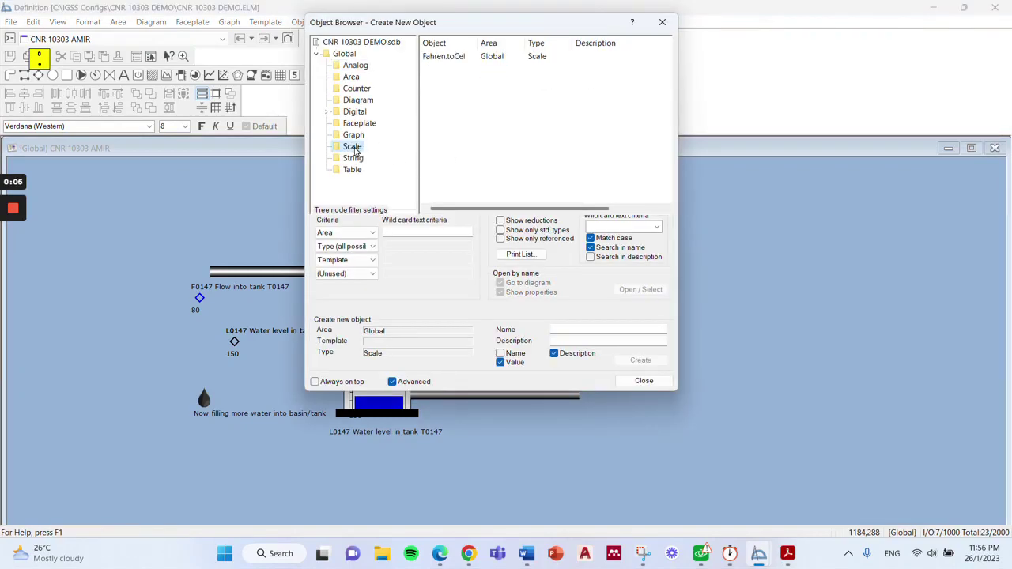
left_click(608, 330)
type("Fahren.toCe")
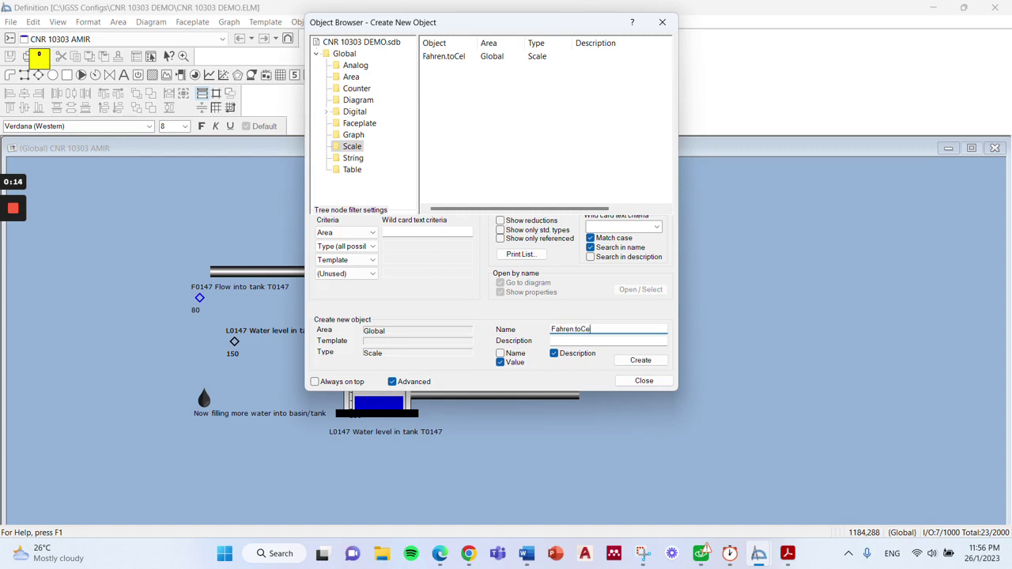
left_click(641, 359)
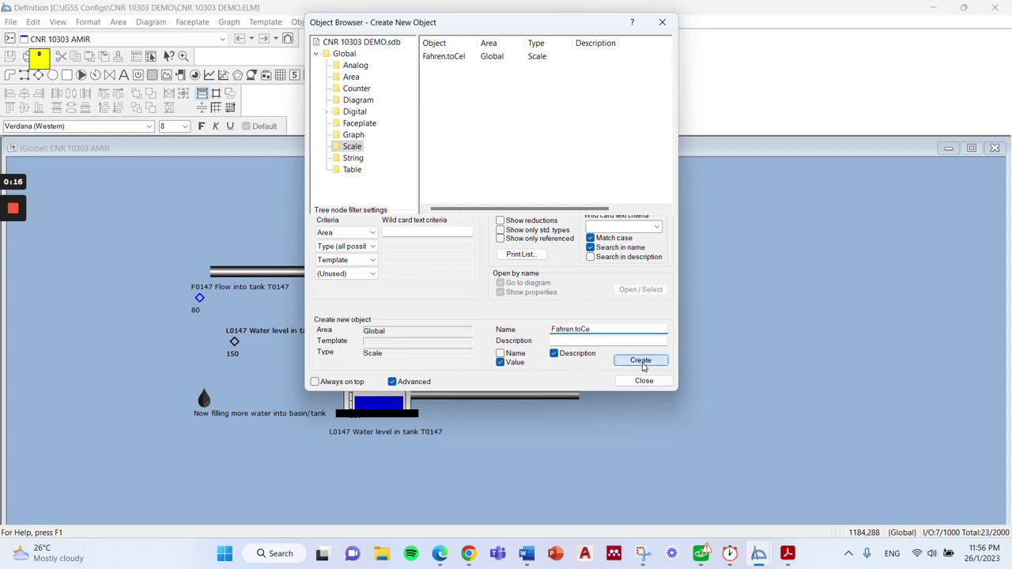
left_click_drag(538, 178, 452, 101)
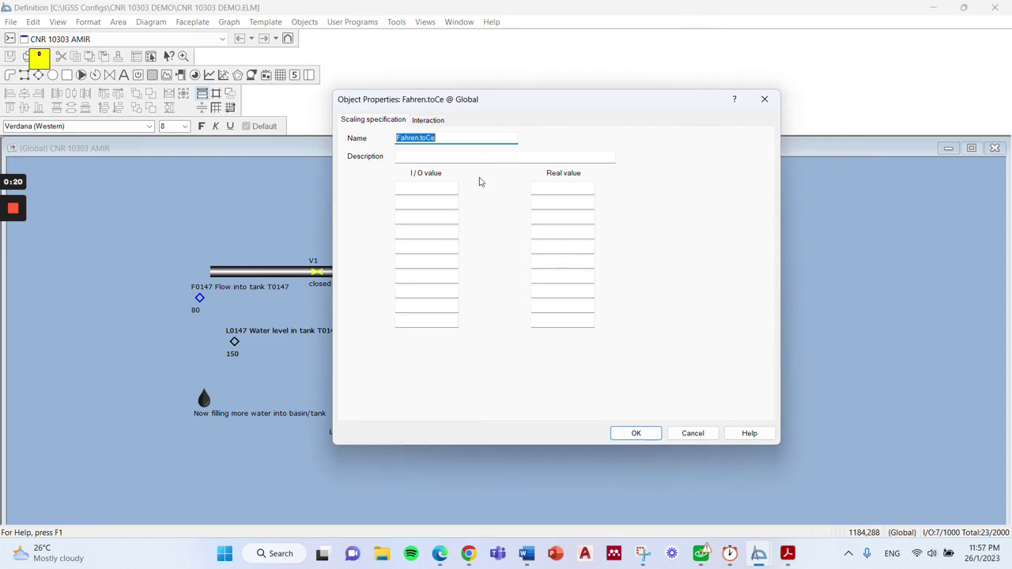
- Check the Fahrenheit-to-Celsius scaling example on page 40 of getting-started-v10.pdf in Adobe Acrobat Reader, and close the scale object's properties in IGSS Definition
left_click(787, 553)
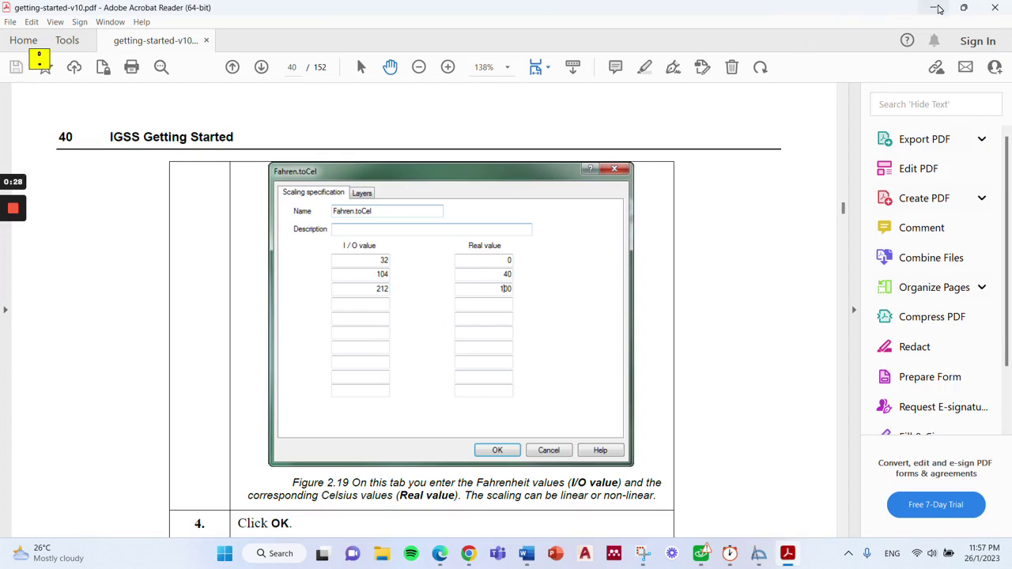
left_click(933, 7)
left_click(457, 188)
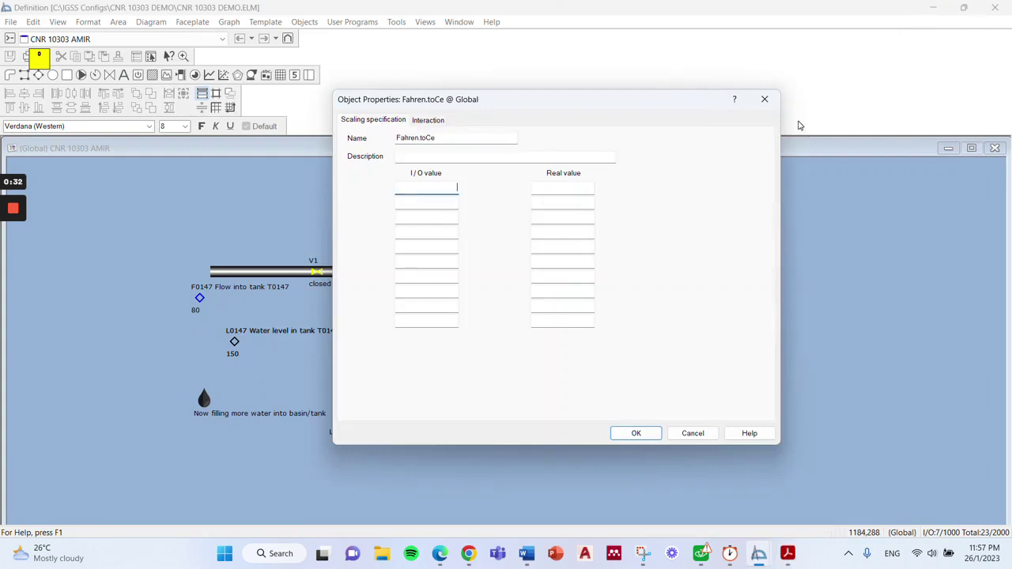
left_click(764, 99)
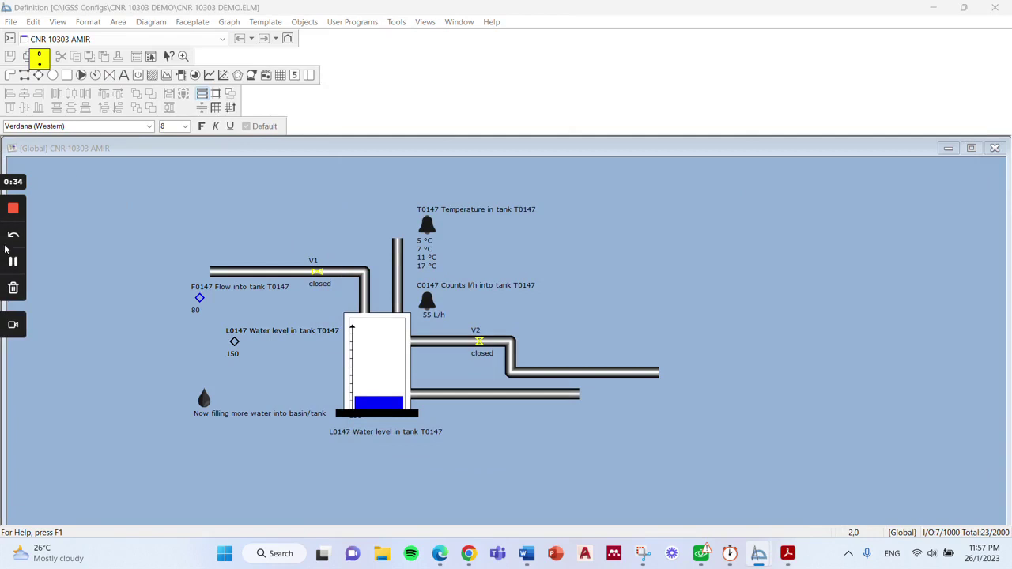
left_click(13, 261)
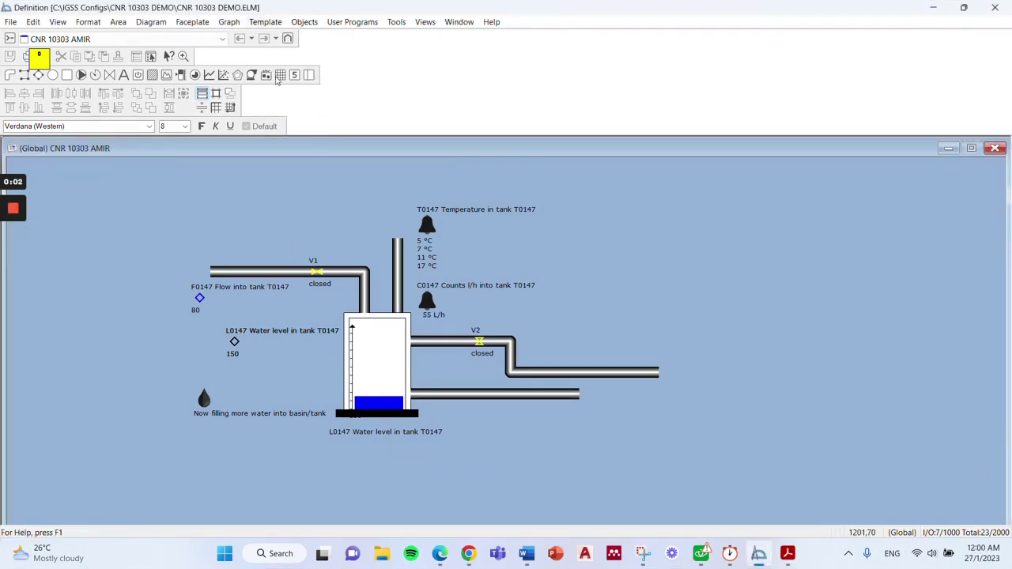
- Try to create a digital template named Valve in the Global area
left_click(264, 24)
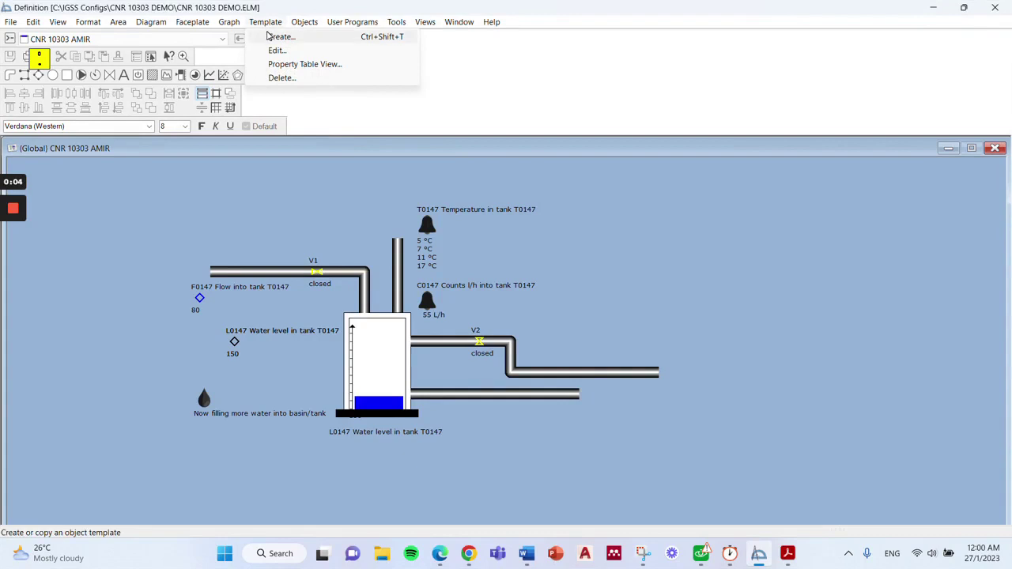
left_click(279, 37)
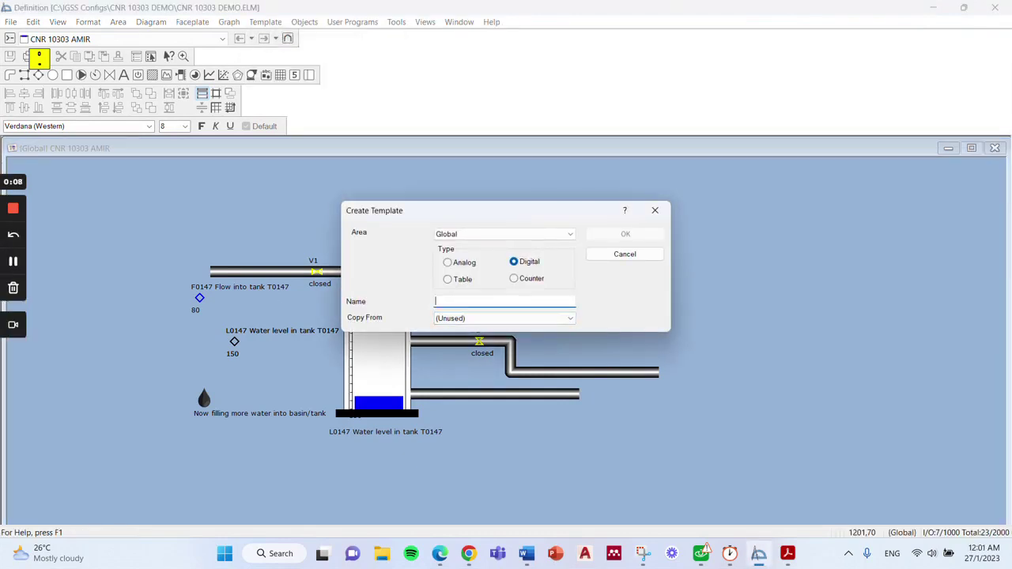
type("Valve")
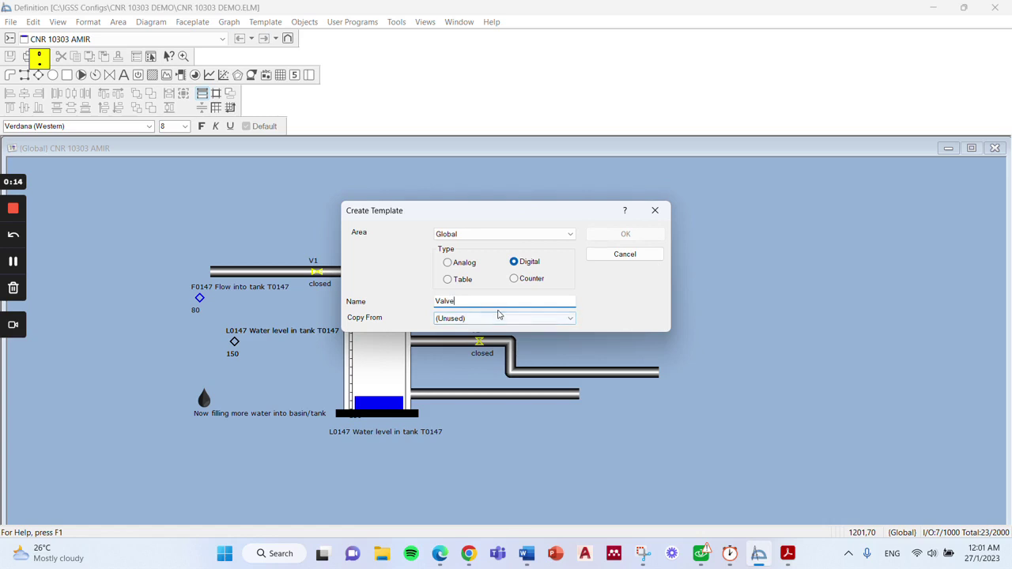
key("Return")
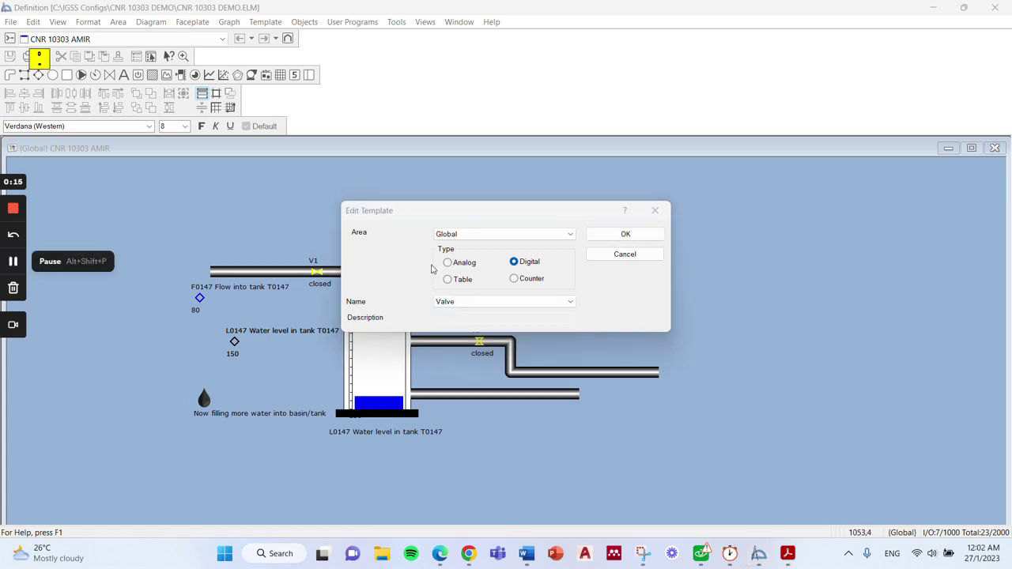
- Open the existing digital Valve template in the Global area and review its state and command bit assignments
left_click(608, 237)
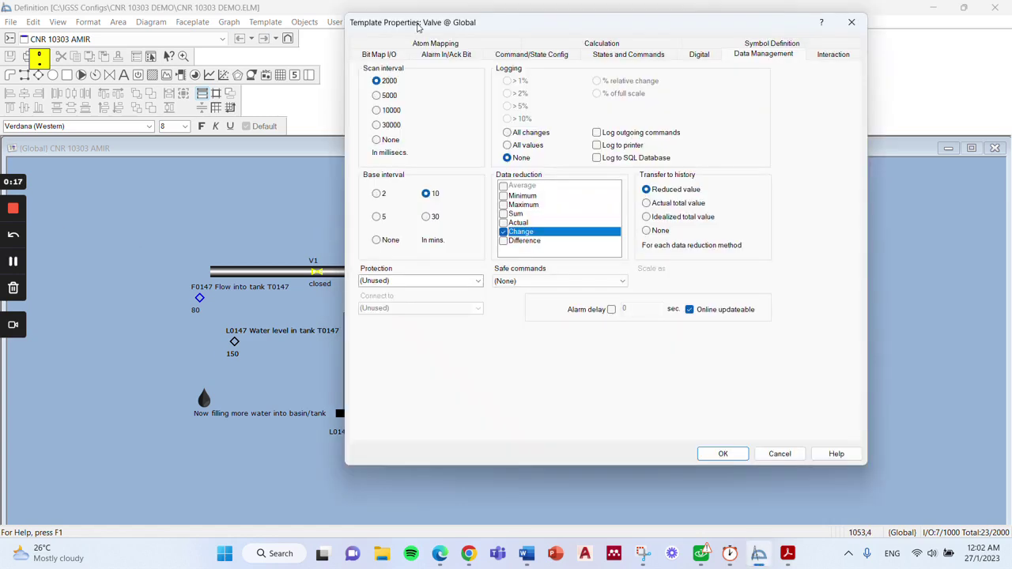
left_click_drag(497, 27, 415, 57)
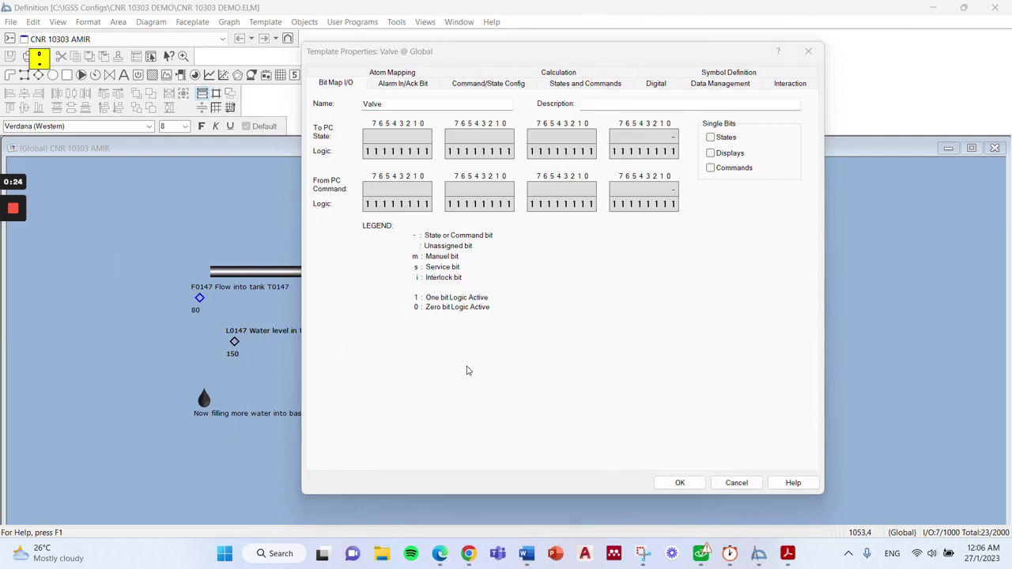
left_click(467, 369)
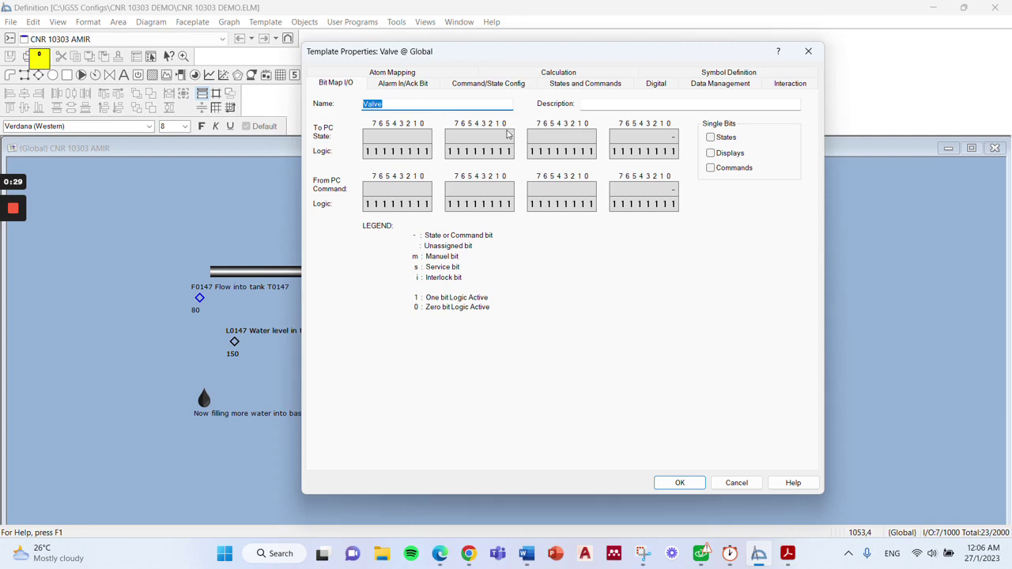
left_click(674, 139)
left_click(675, 192)
mouse_move(6, 230)
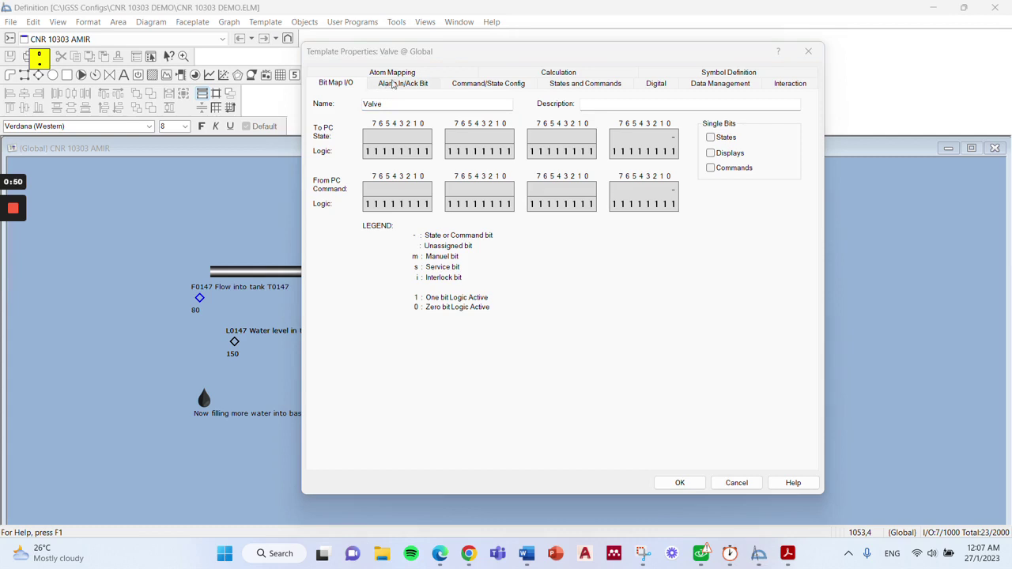
- Review the alarm indication and acknowledge bits of the Valve template
left_click(417, 54)
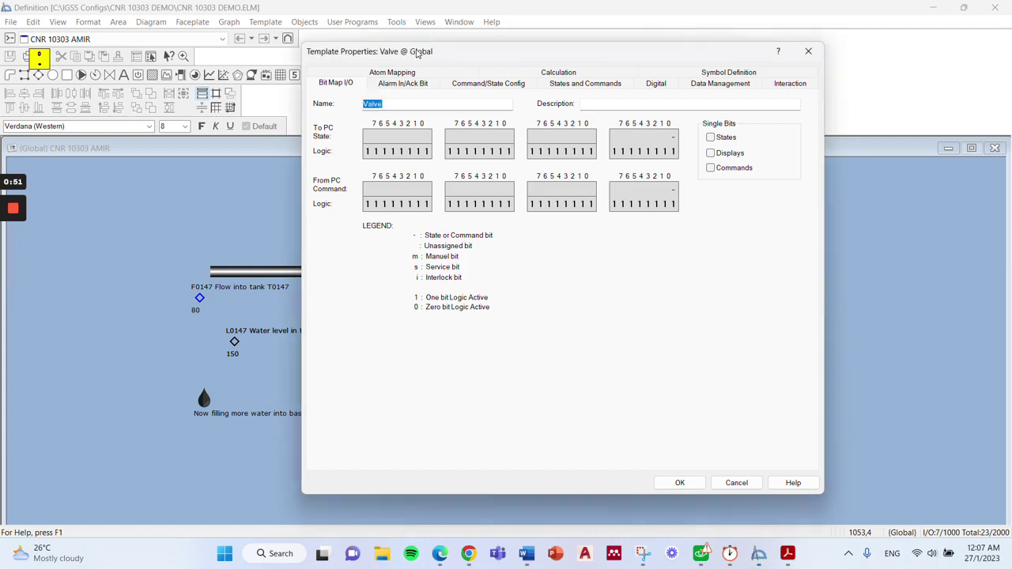
left_click(387, 85)
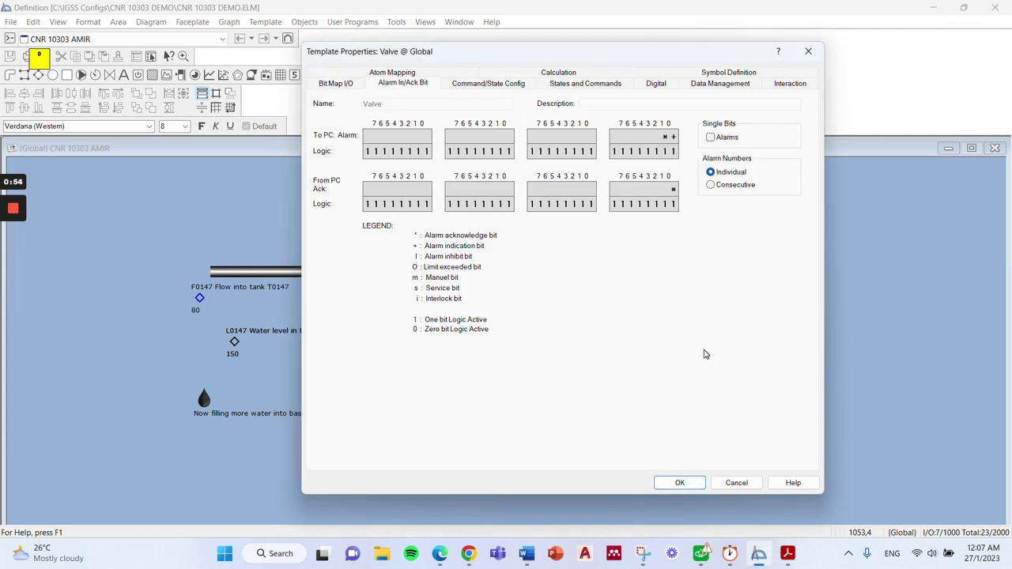
left_click(665, 139)
left_click(13, 262)
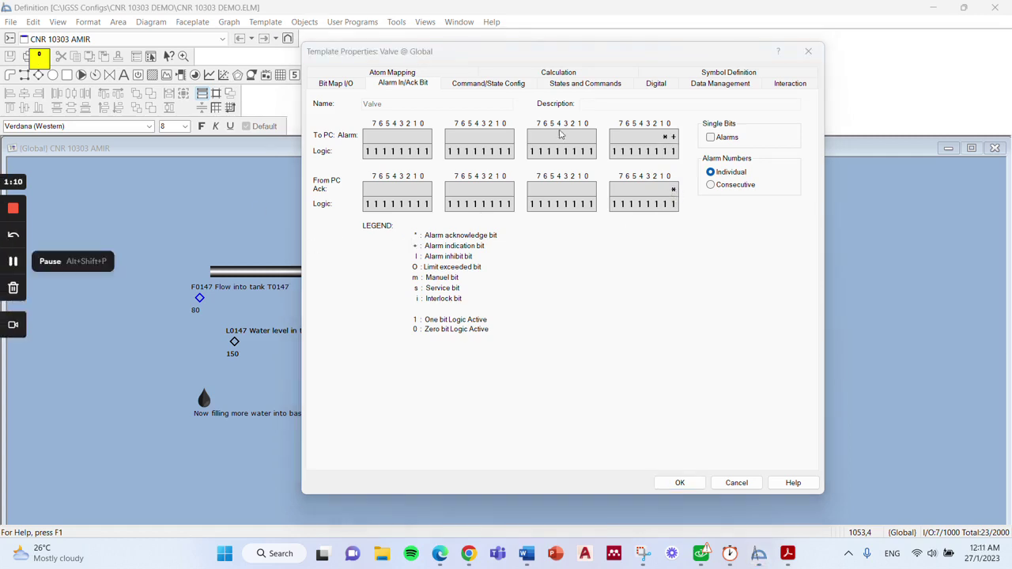
- Review the Valve template's states, commands and their valid combinations, along with its data management settings
left_click(575, 86)
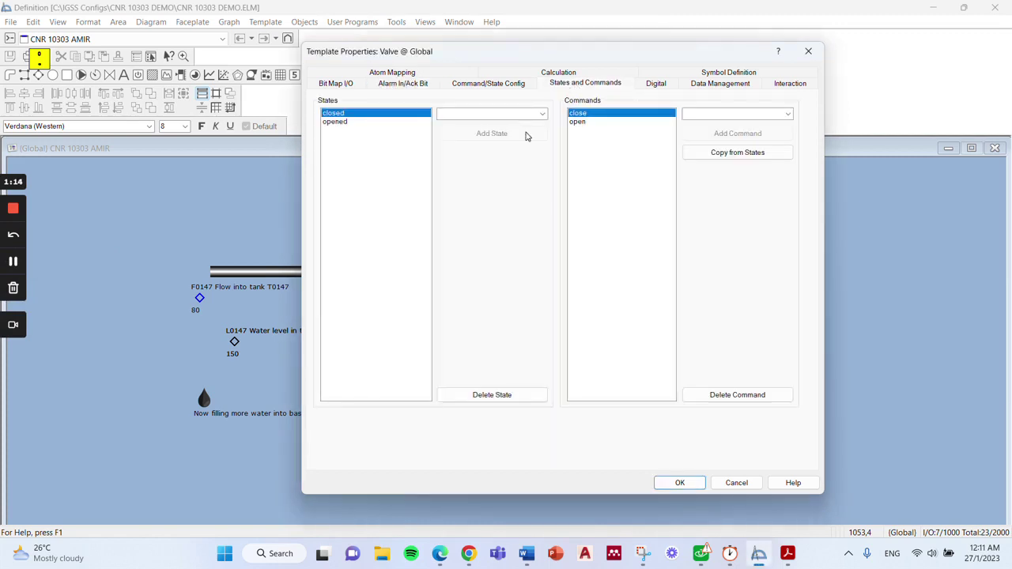
left_click(470, 86)
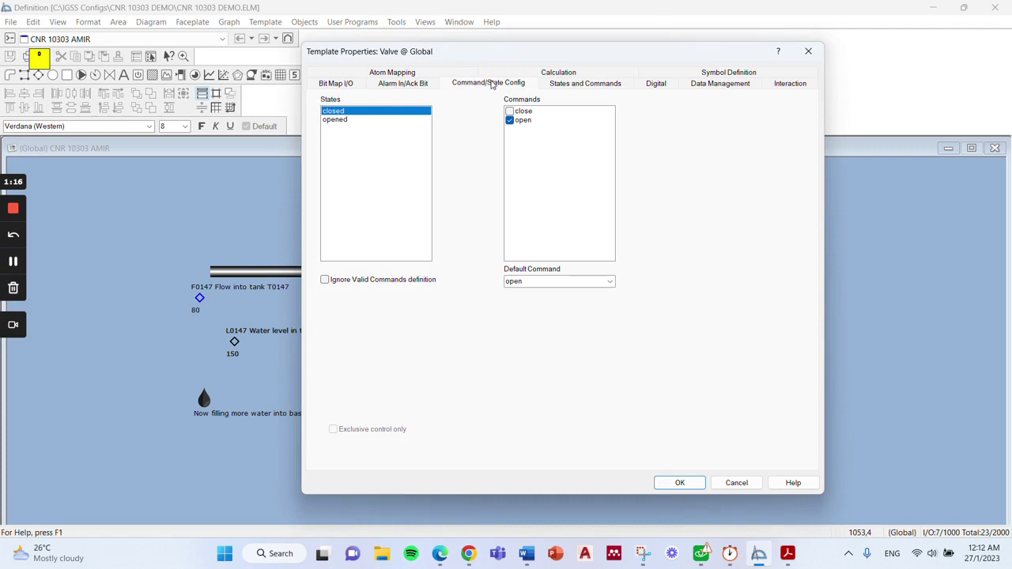
left_click(575, 86)
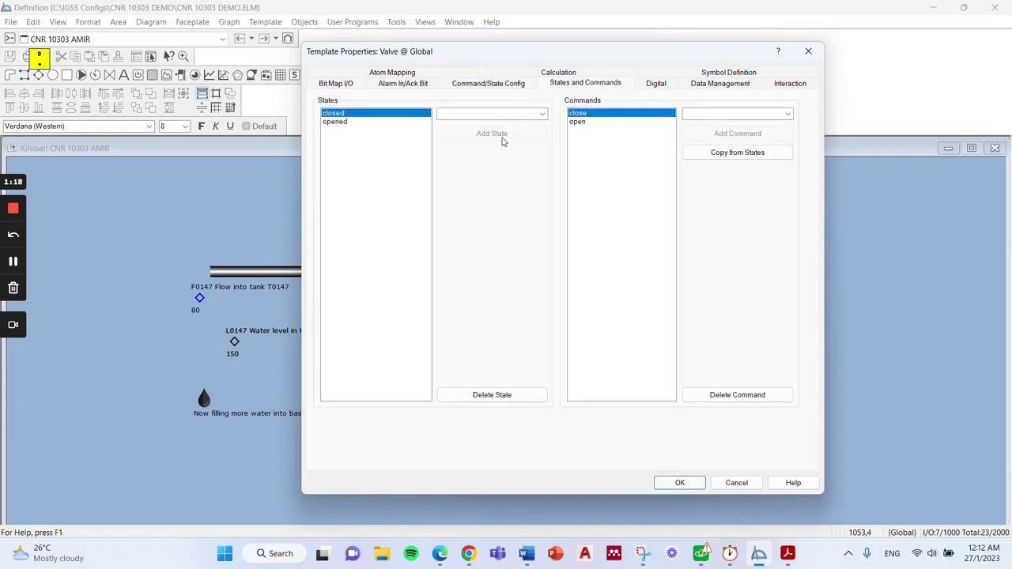
mouse_move(788, 551)
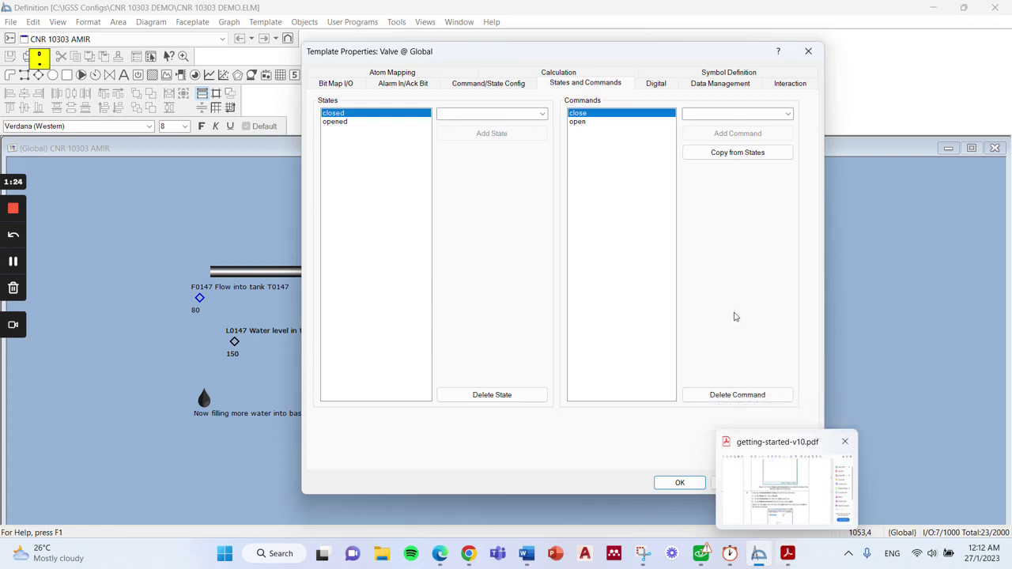
left_click(11, 263)
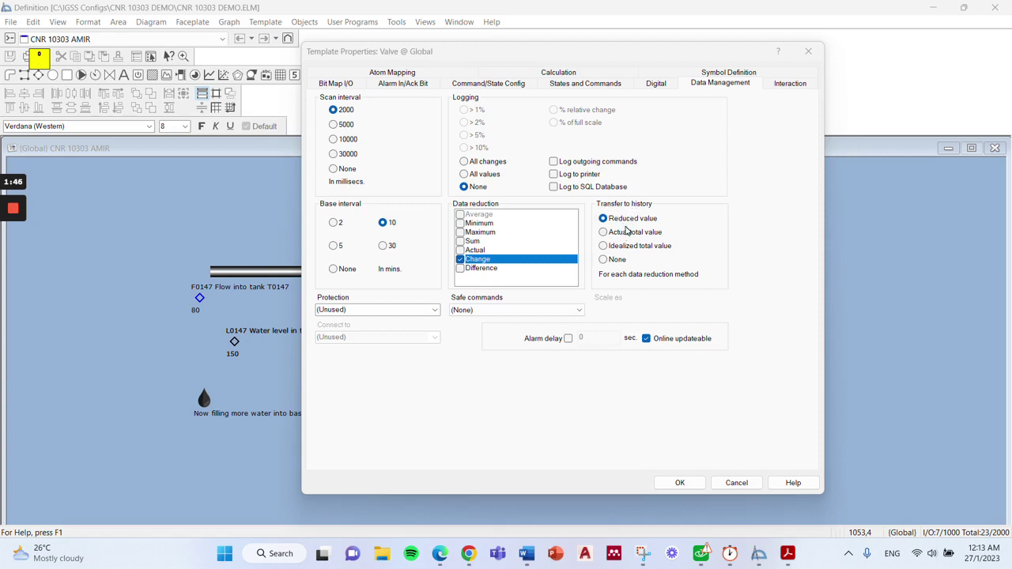
mouse_move(12, 279)
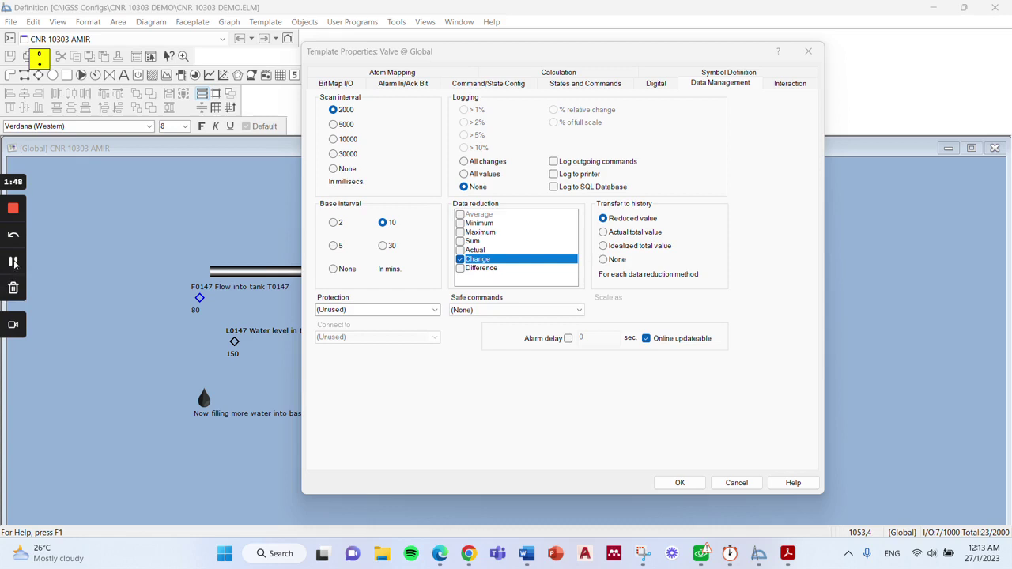
- Review the Valve template's atom mapping and PLC addresses for the Command, State, Alarm-In and Alarm-Out atoms
left_click(406, 73)
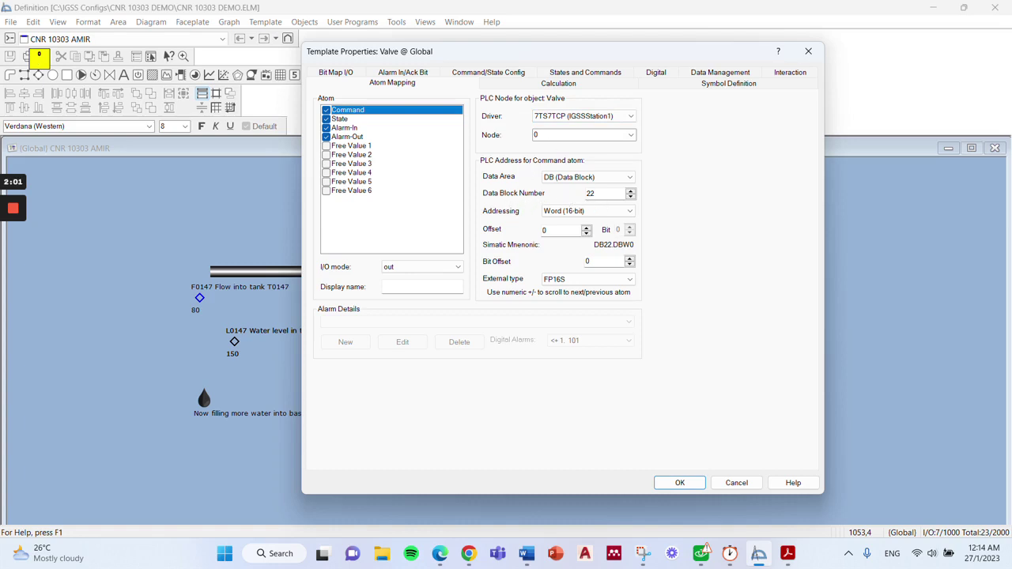
left_click(339, 119)
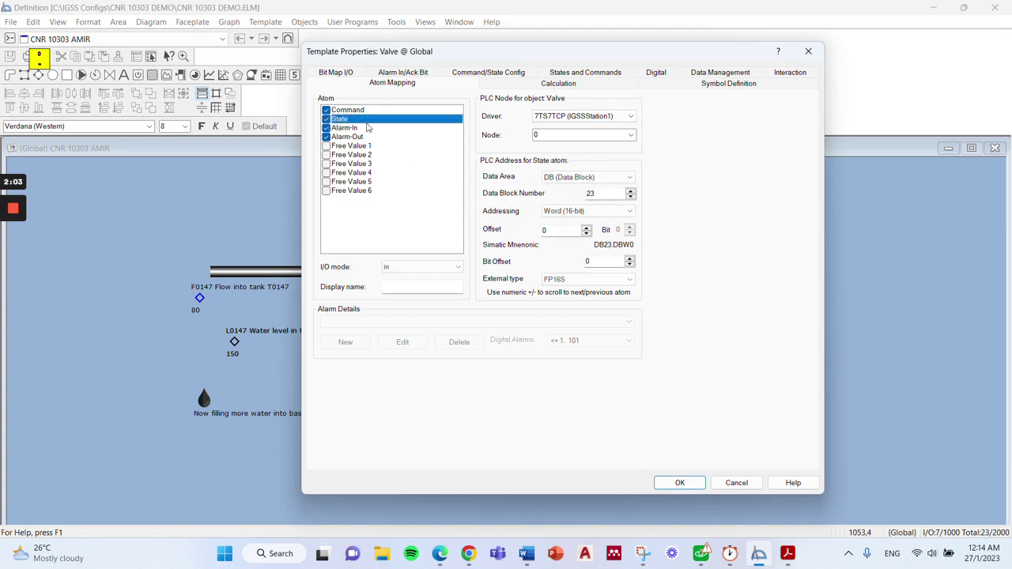
left_click(586, 194)
left_click(347, 128)
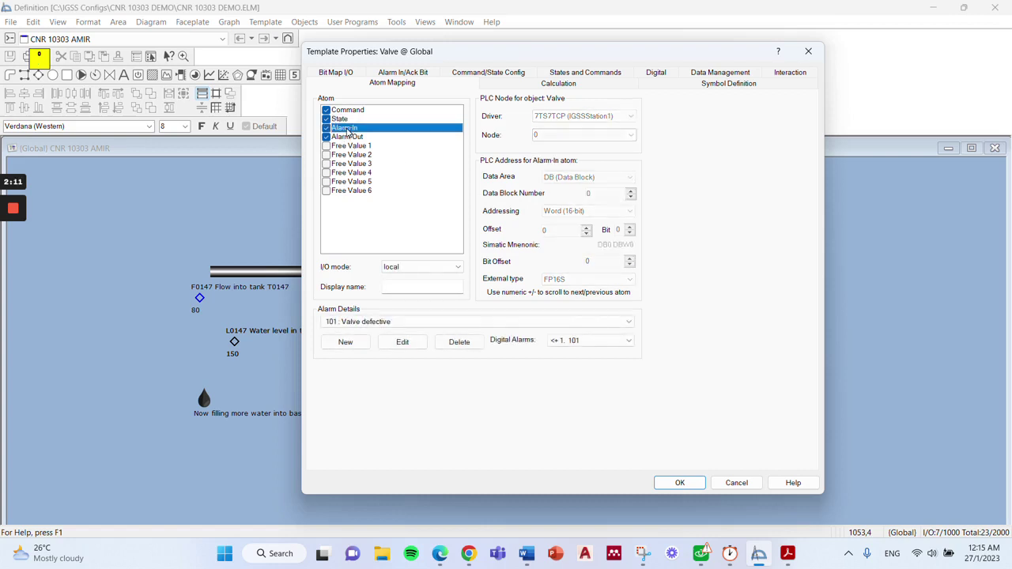
left_click(349, 136)
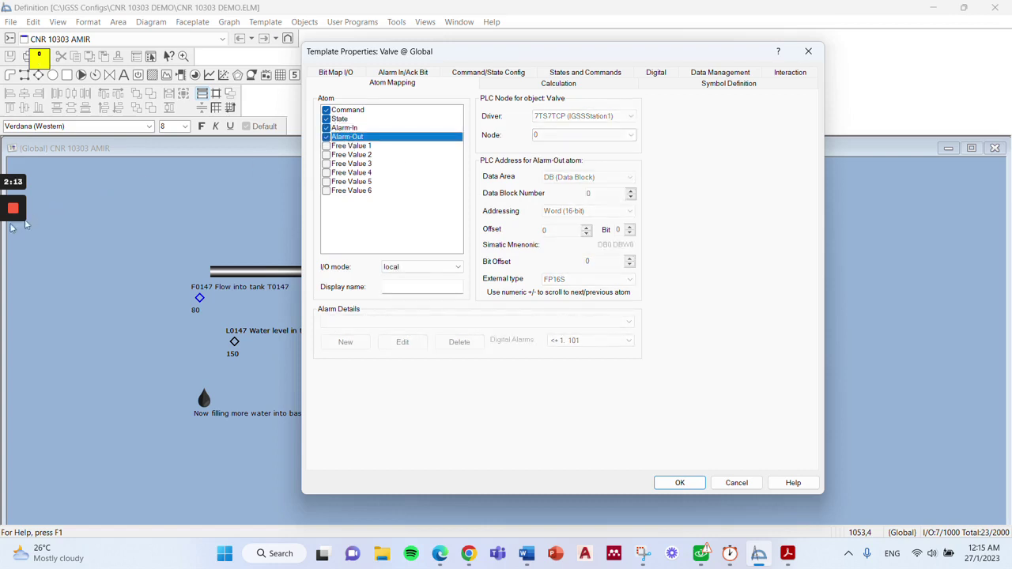
left_click(13, 262)
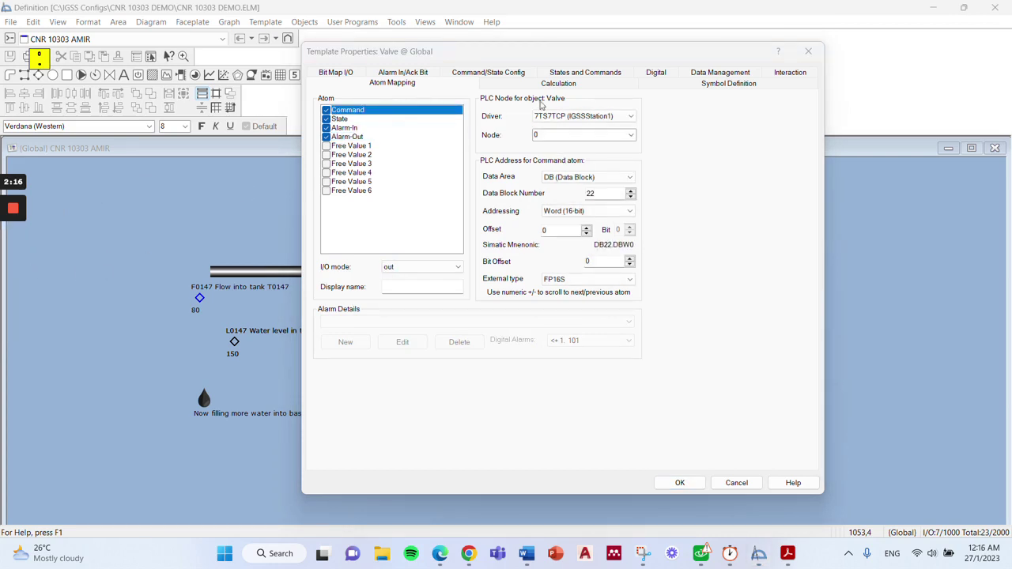
- Compare the Valve template's symbol and color for the closed and opened states
left_click(664, 89)
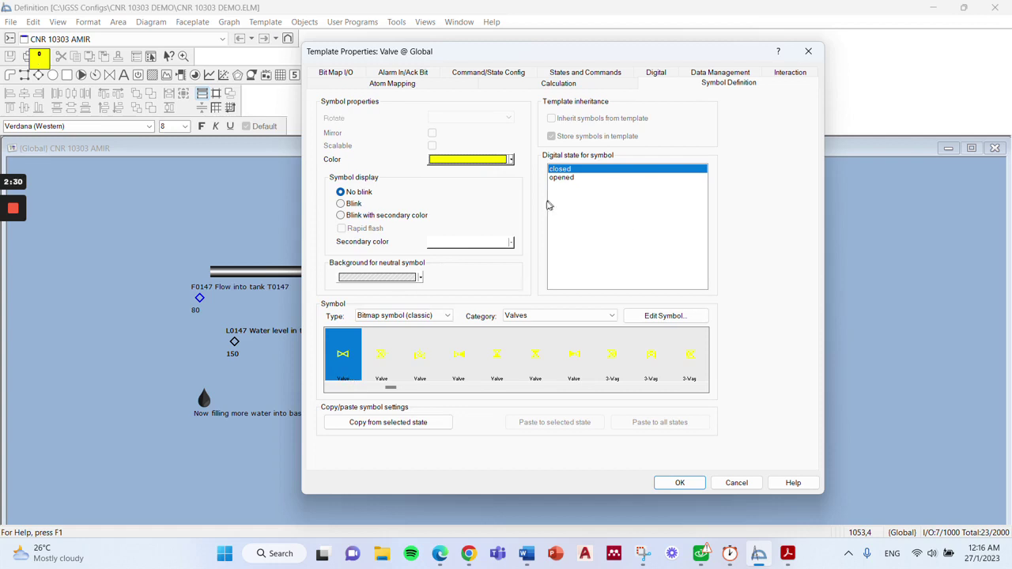
left_click(563, 178)
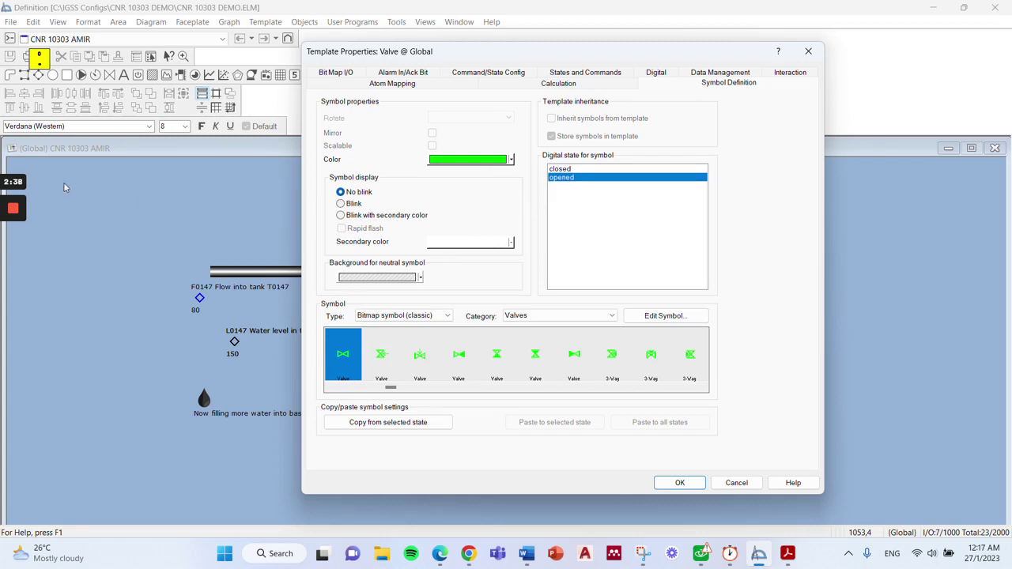
mouse_move(3, 301)
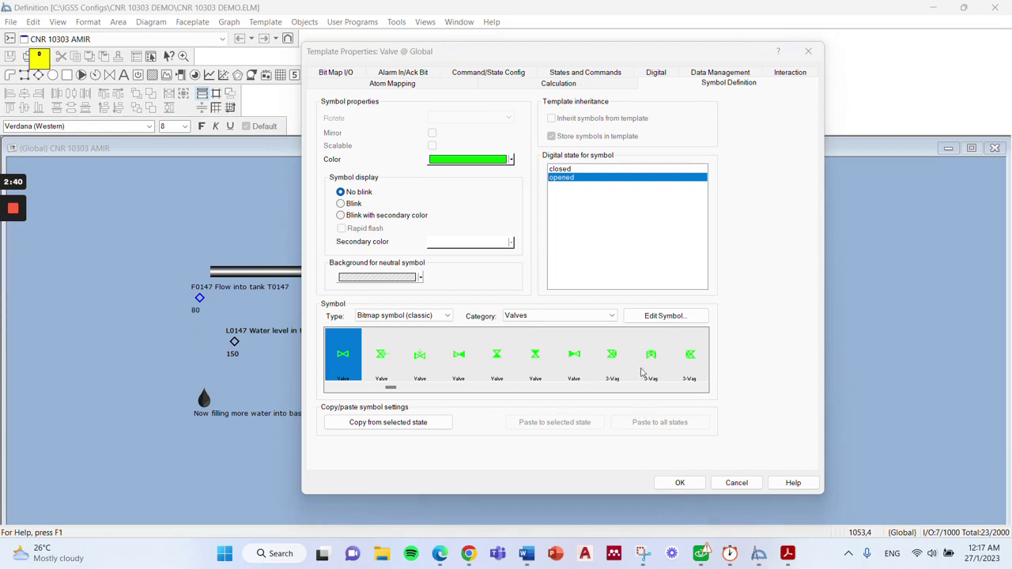
mouse_move(3, 229)
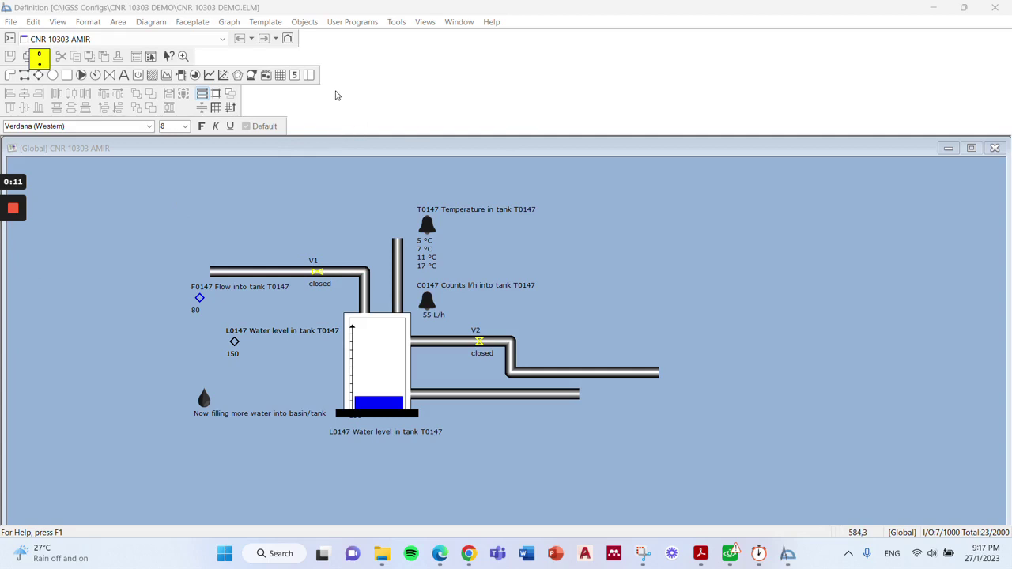
- Create an unreferenced digital object named V1 in the Global area from the Valve template, and open its properties
left_click(298, 25)
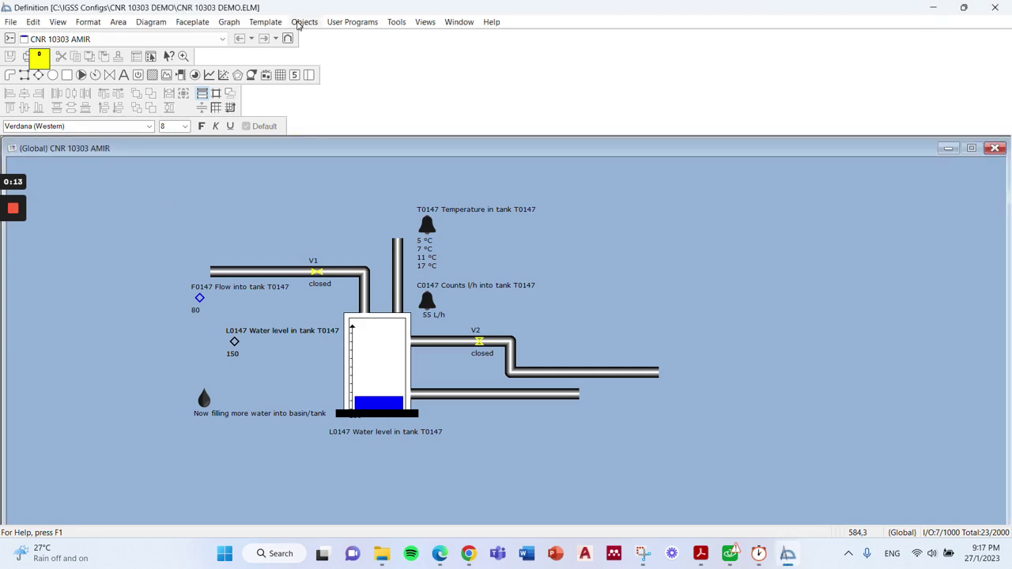
left_click(298, 25)
mouse_move(315, 39)
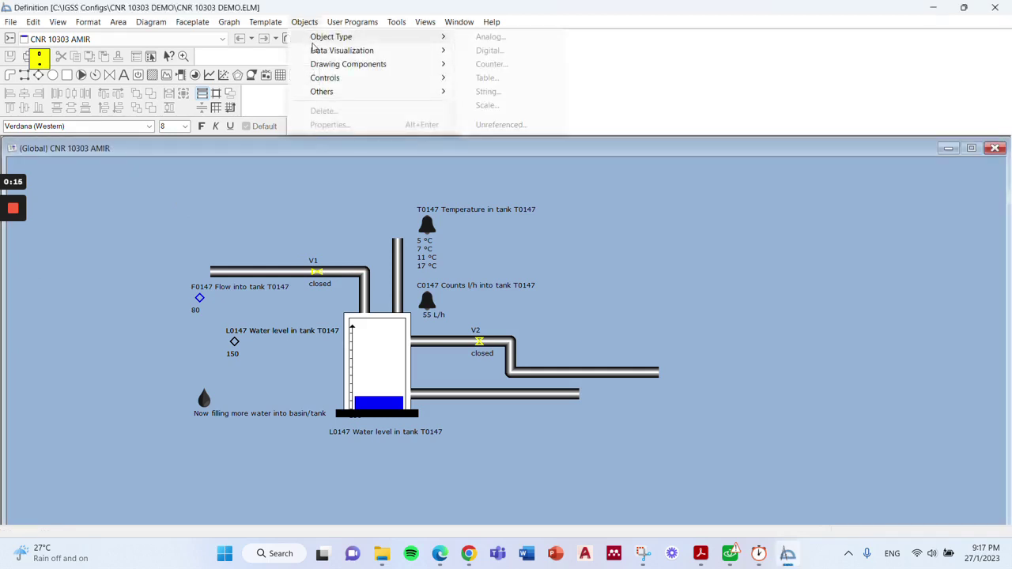
left_click(490, 128)
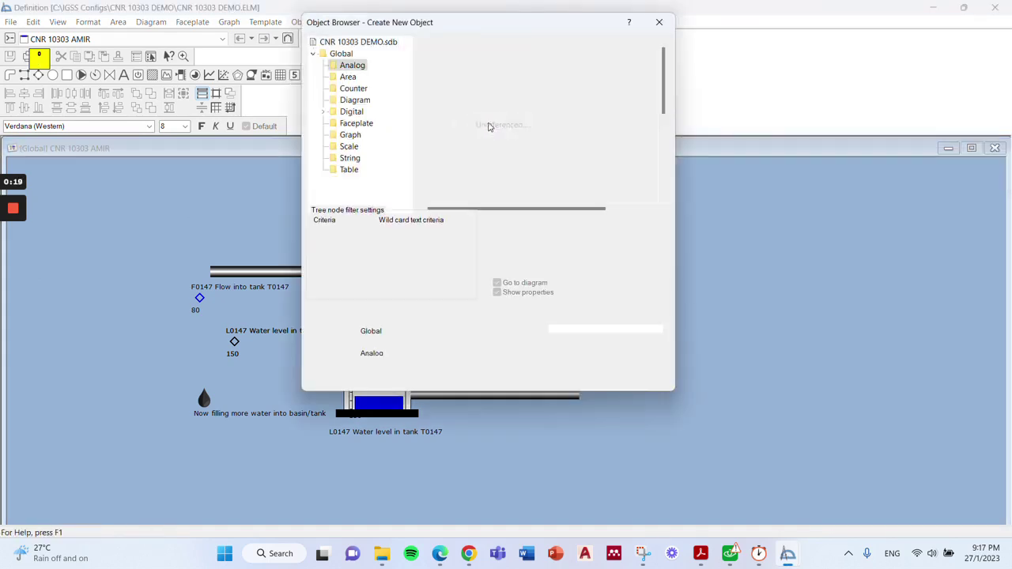
left_click(326, 113)
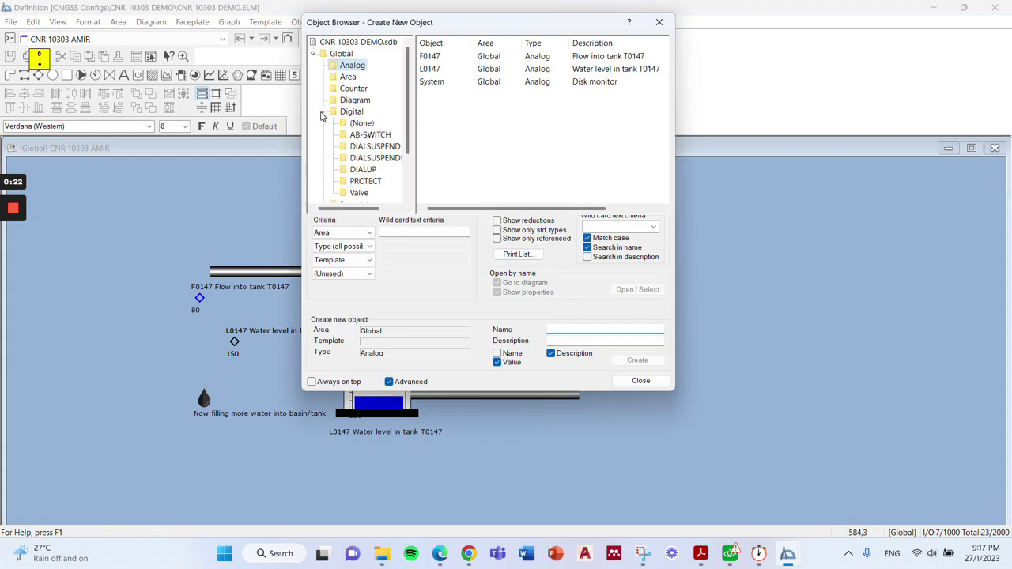
left_click(355, 194)
left_click(605, 330)
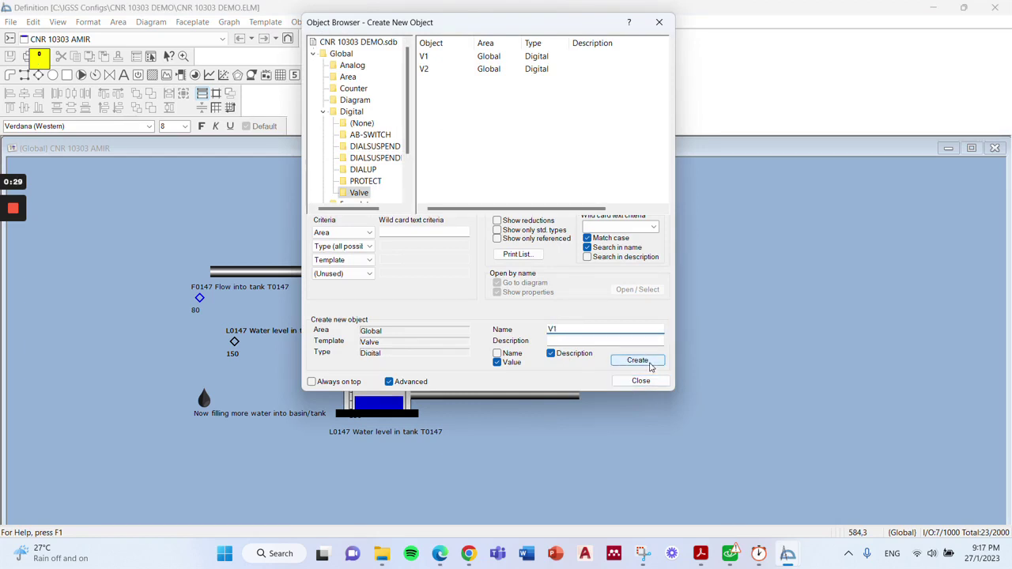
mouse_move(2, 250)
key("Return")
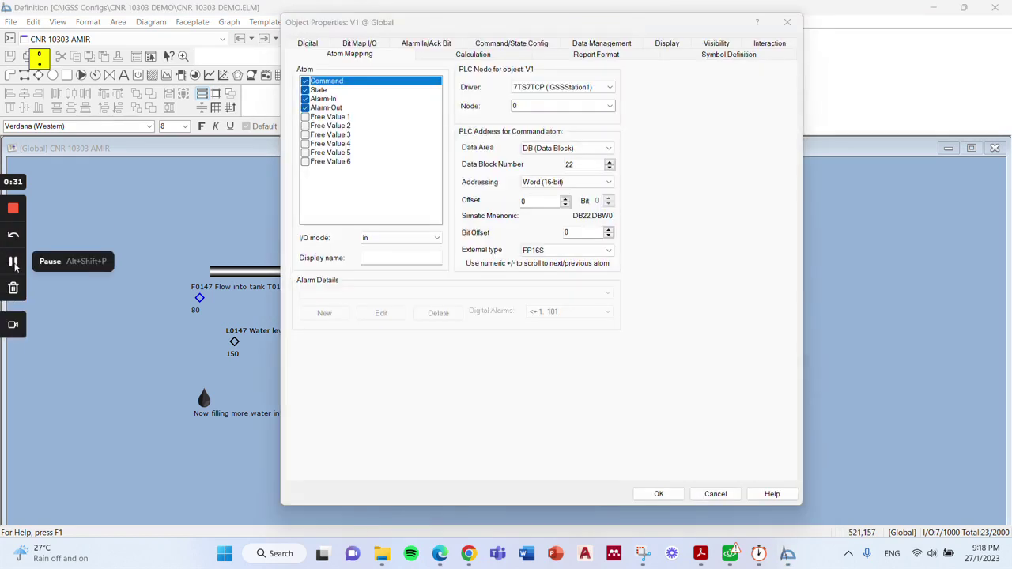
- Check the I/O mode and PLC address of the Command and State atoms of object V1
left_click(388, 22)
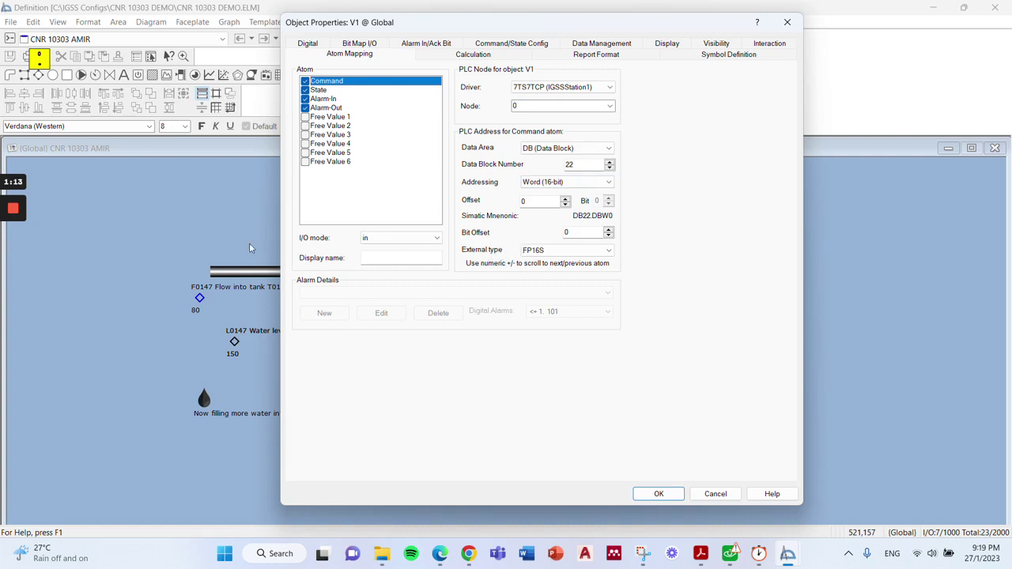
left_click(14, 263)
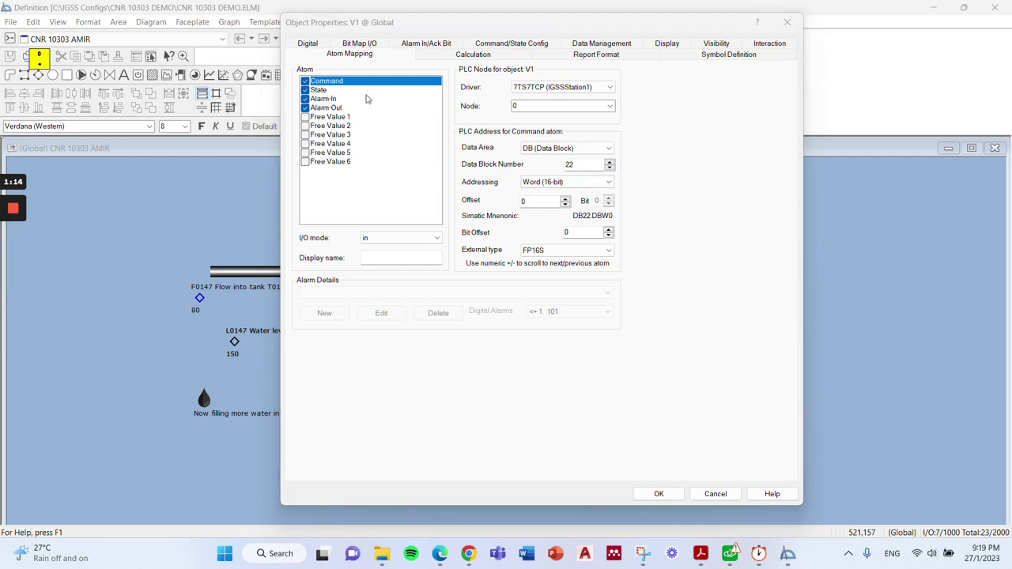
left_click(320, 90)
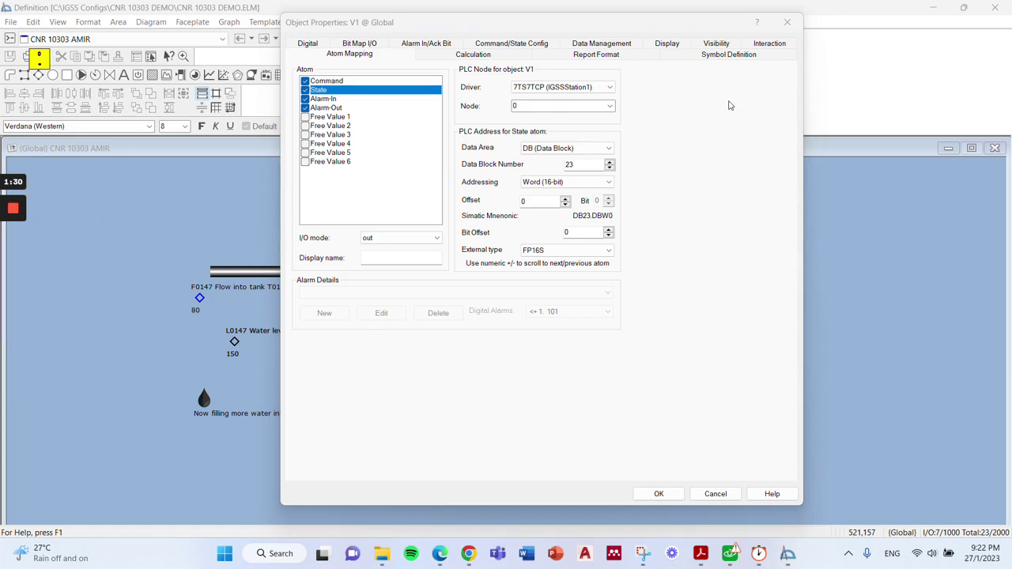
- Set the closed-state symbol of object V1 to the horizontal valve from the Valves category
left_click(709, 55)
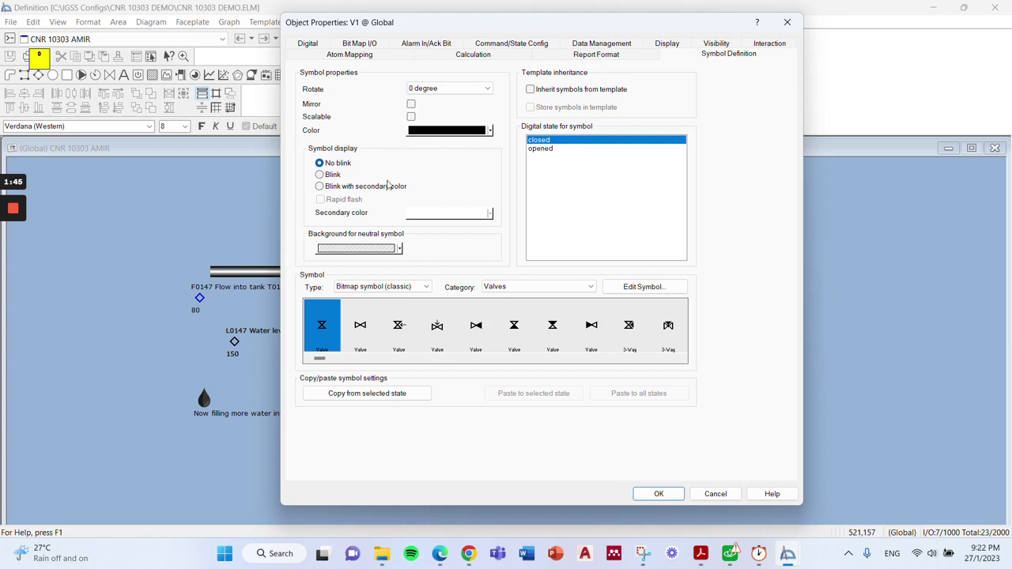
left_click(401, 249)
left_click(426, 236)
left_click(361, 329)
left_click(12, 208)
left_click(14, 263)
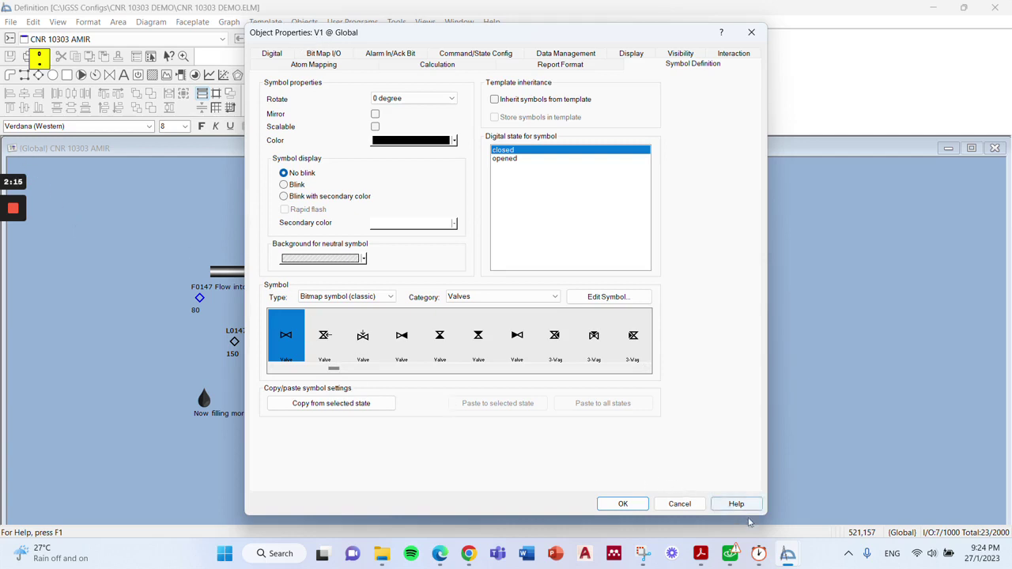
left_click(314, 65)
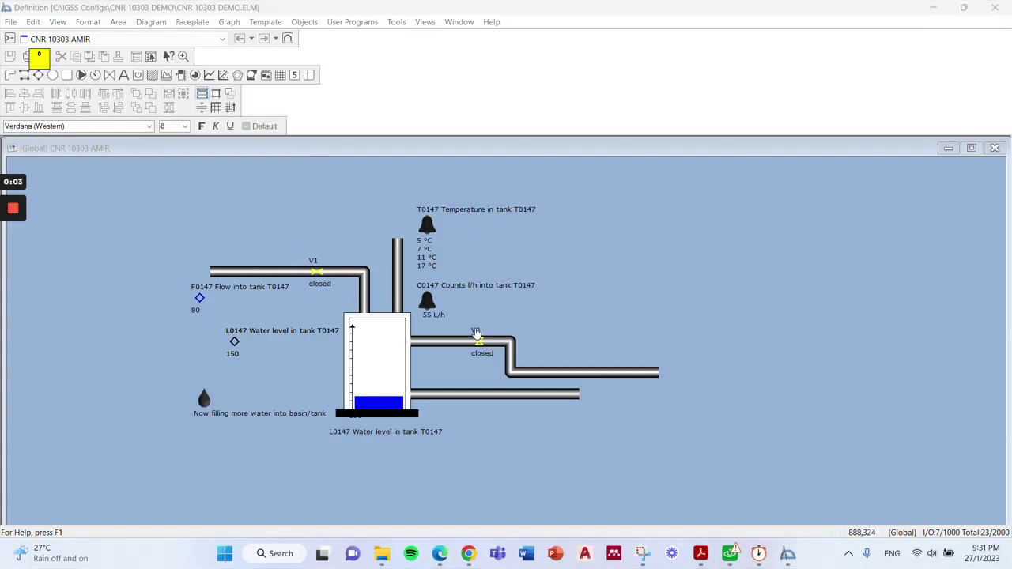
- Nudge valves V1 and V2, with their name and state labels, into place on their pipes in the diagram
left_click(316, 271)
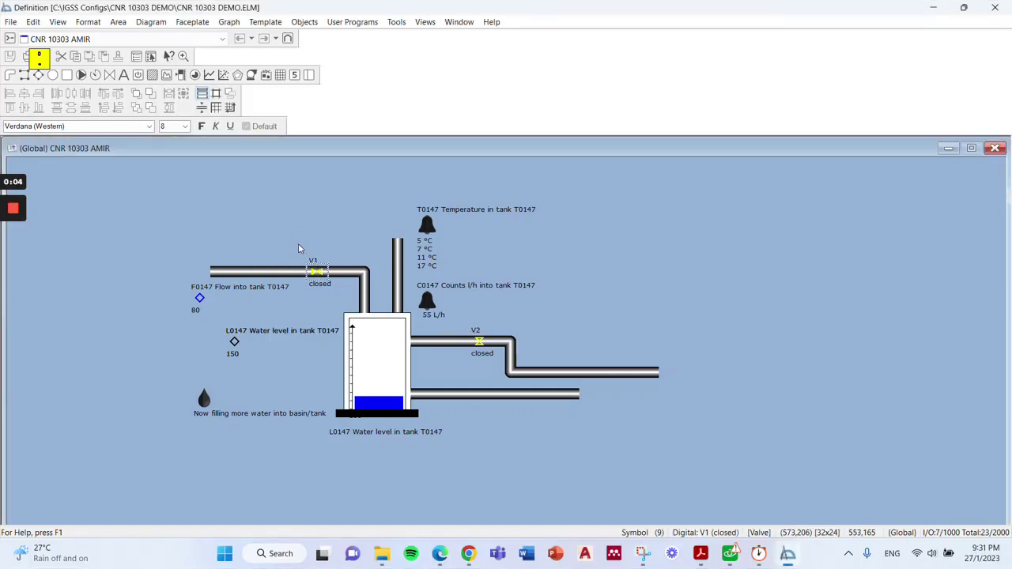
mouse_move(298, 244)
left_mouse_down()
mouse_move(319, 274)
mouse_move(334, 230)
mouse_move(320, 266)
left_mouse_up()
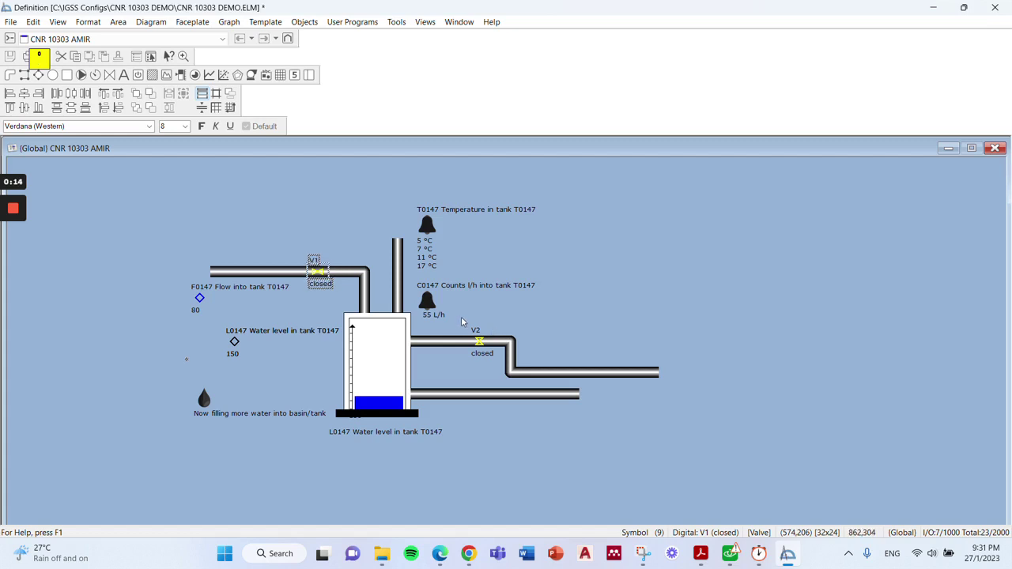
left_click(479, 341)
left_click_drag(478, 334, 478, 334)
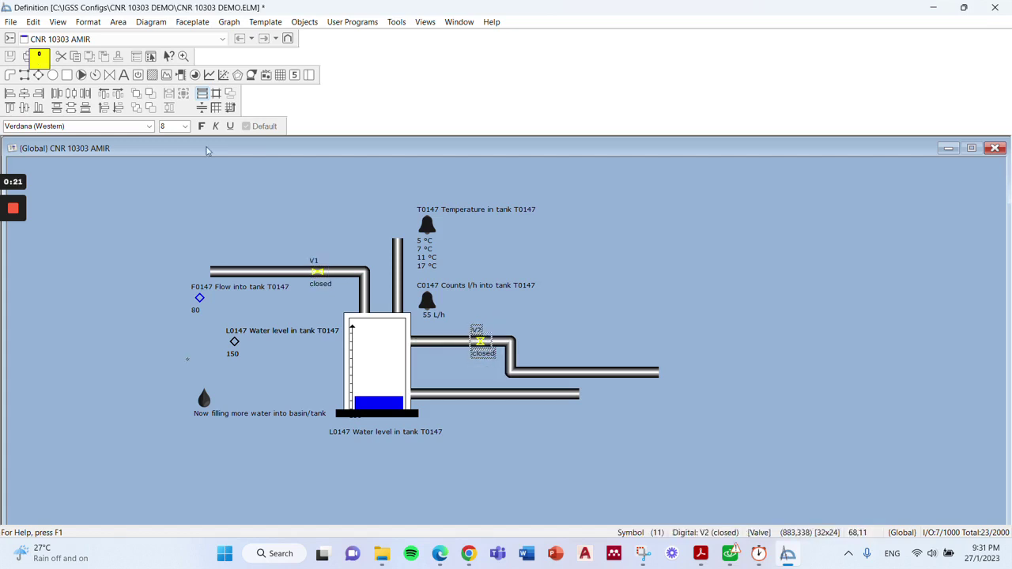
mouse_move(19, 239)
left_click(12, 261)
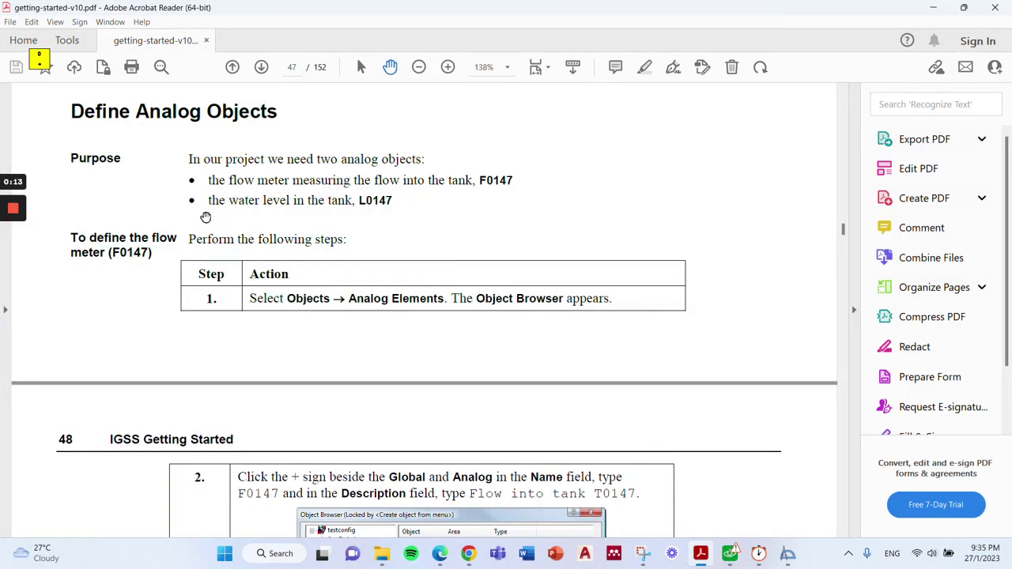
- Switch from the guide to IGSS Definition and create the analog object F0147 in the Global area, described as Flow into tank T0147
mouse_move(3, 259)
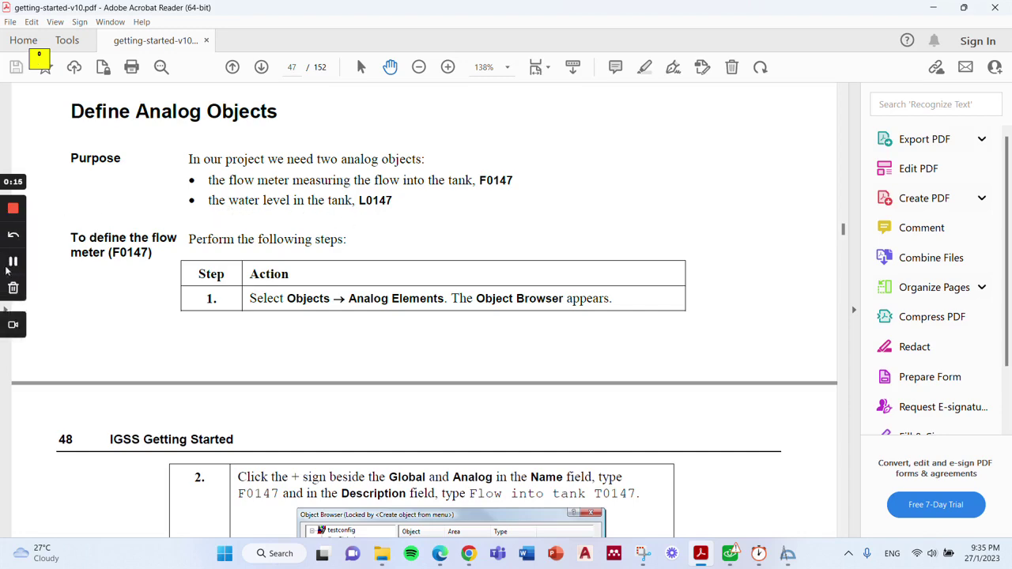
key("alt+Tab")
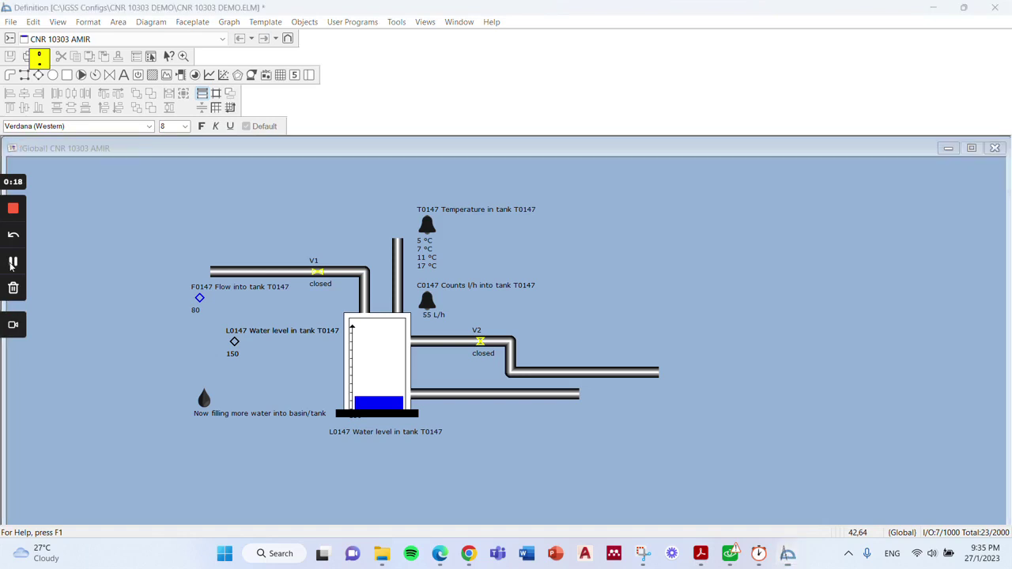
left_click(308, 22)
mouse_move(328, 38)
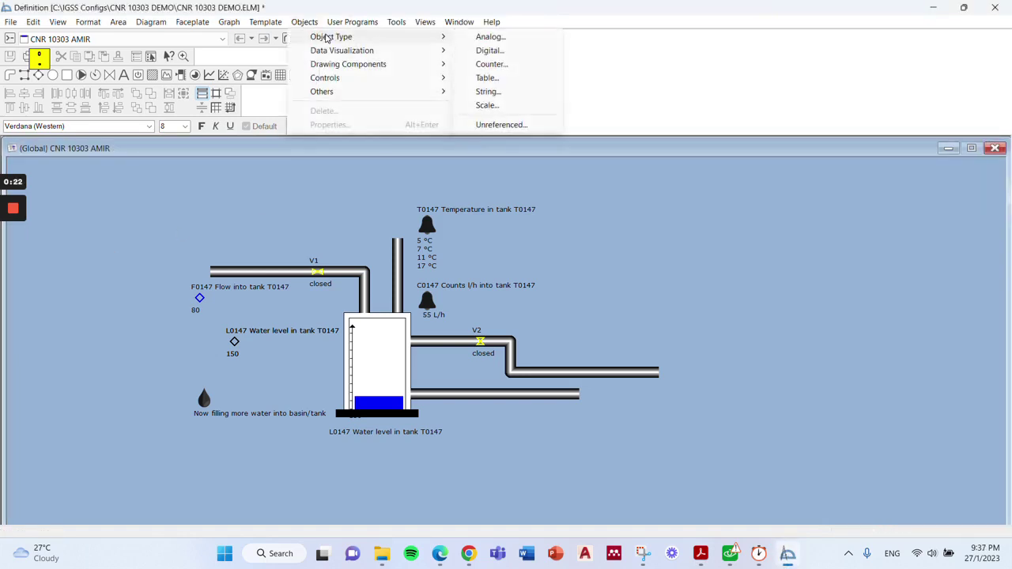
left_click(477, 39)
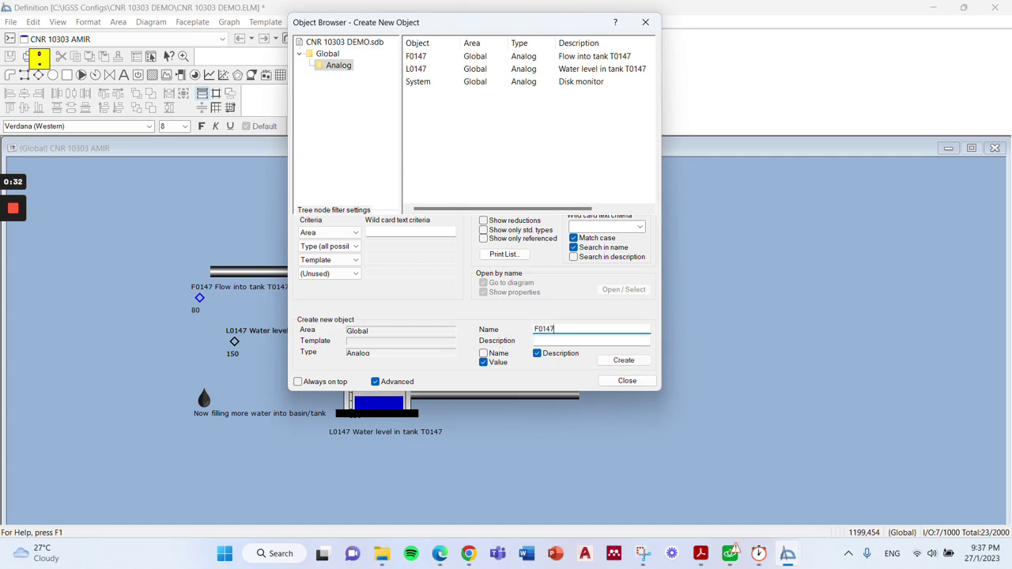
left_click(535, 341)
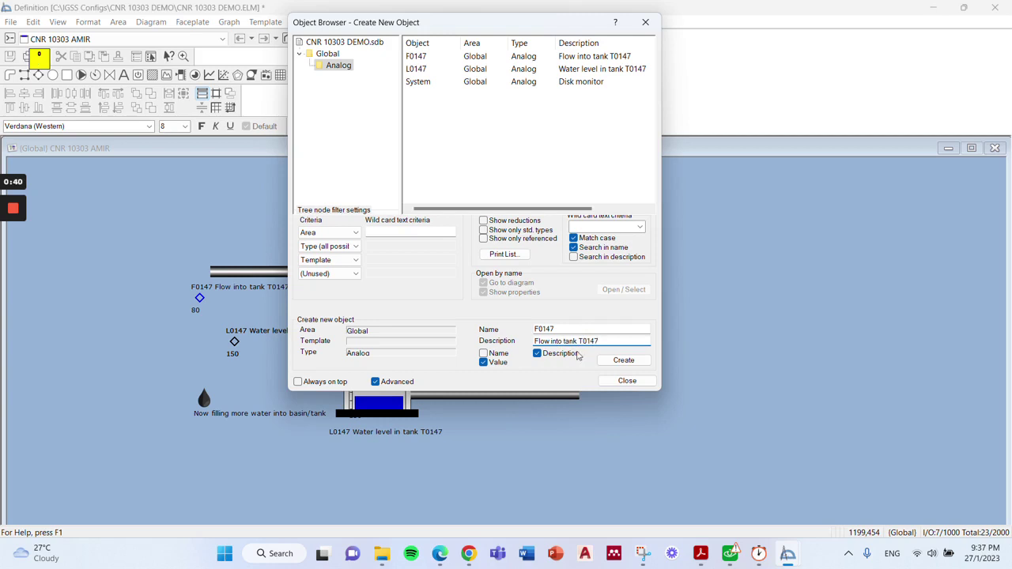
left_click(624, 361)
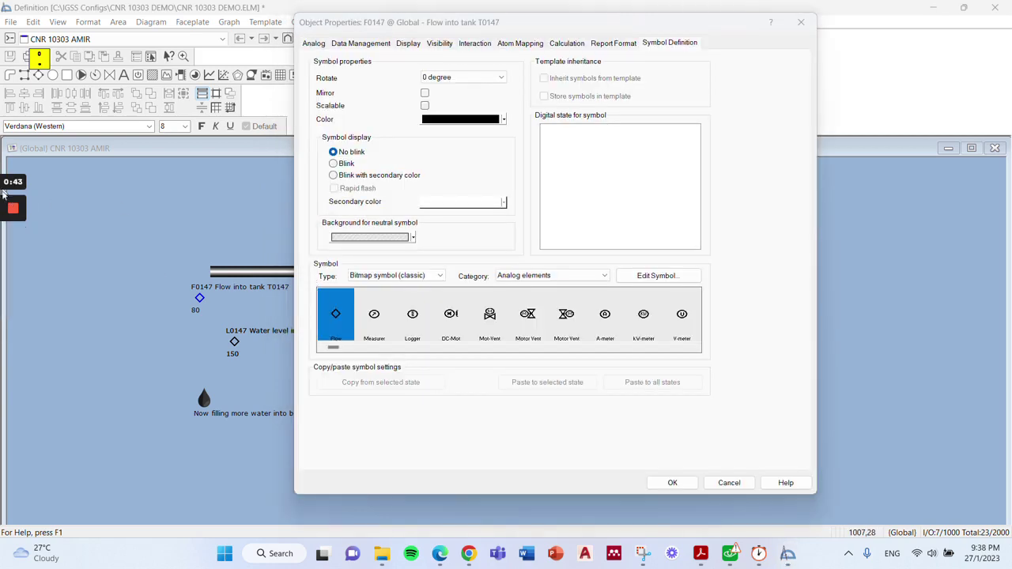
- Review the analog settings of object F0147, including its range, alarm and limit values, set point and units
left_click(336, 28)
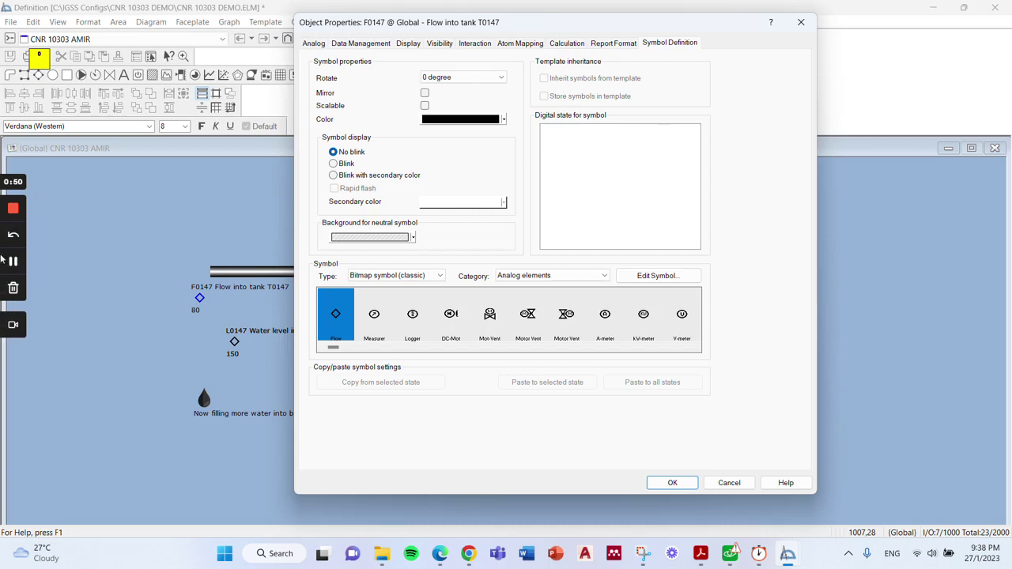
left_click(14, 264)
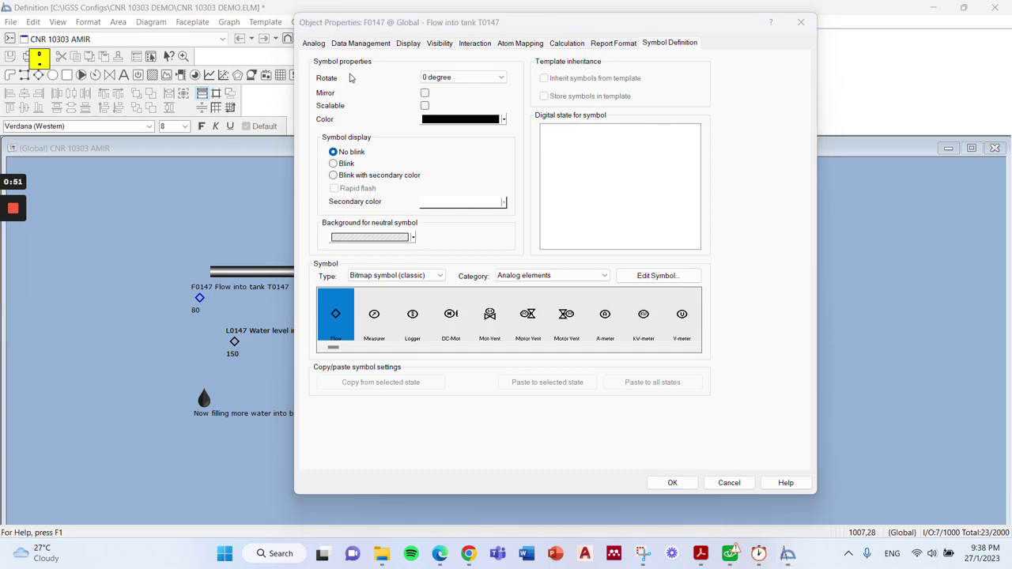
left_click(312, 45)
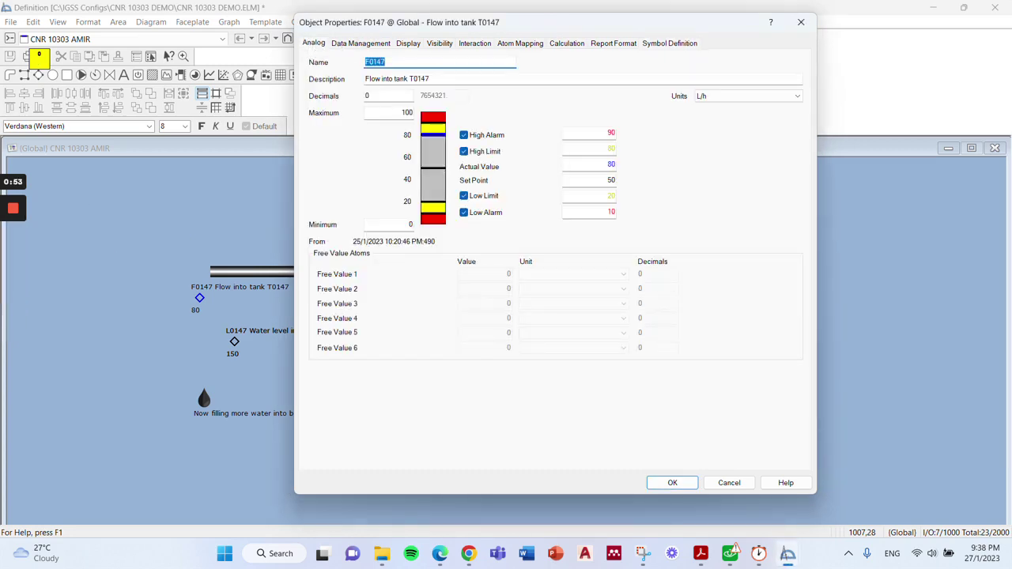
left_click(386, 62)
left_click(480, 139)
left_click(479, 140)
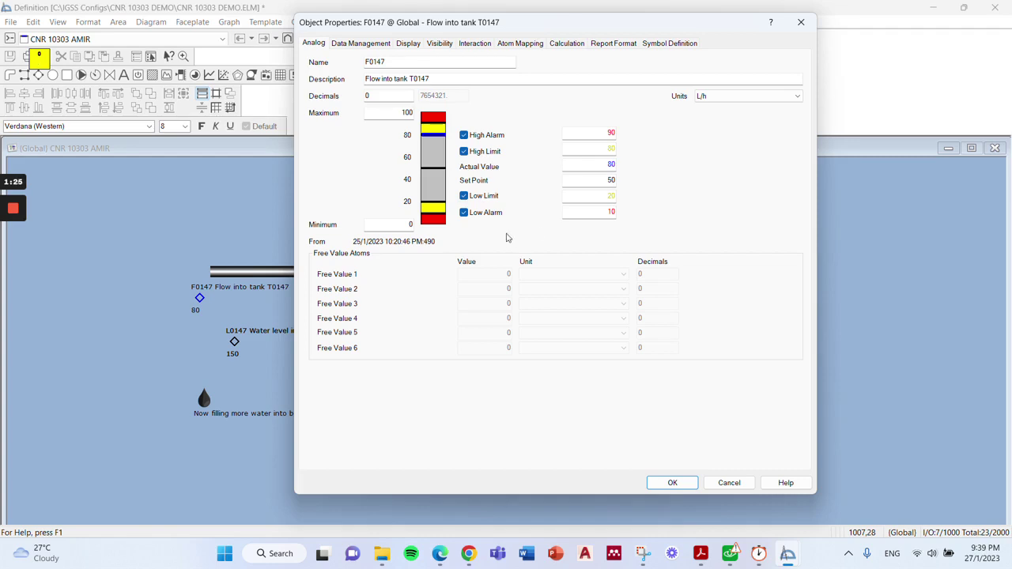
left_click(732, 99)
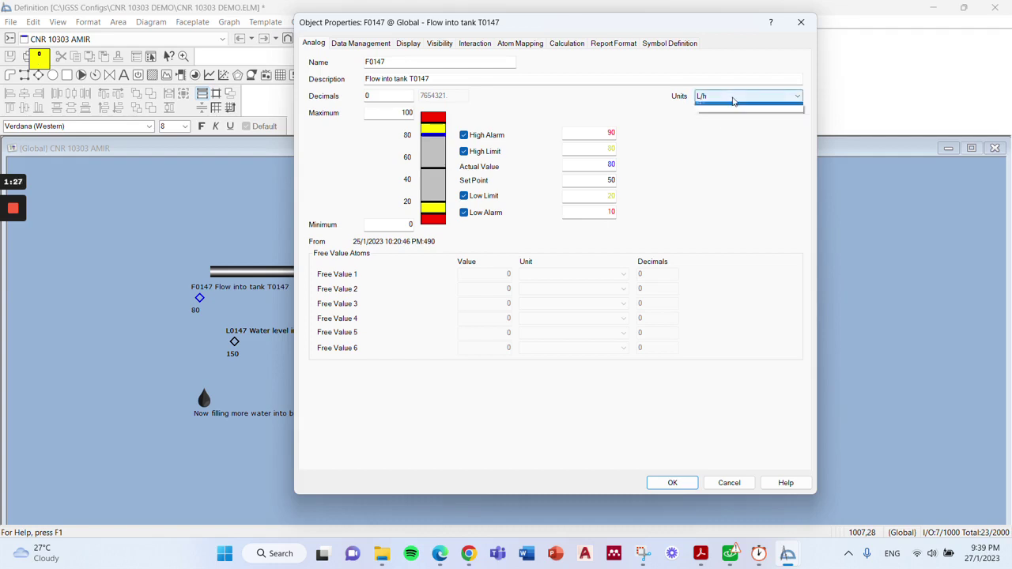
left_click(732, 99)
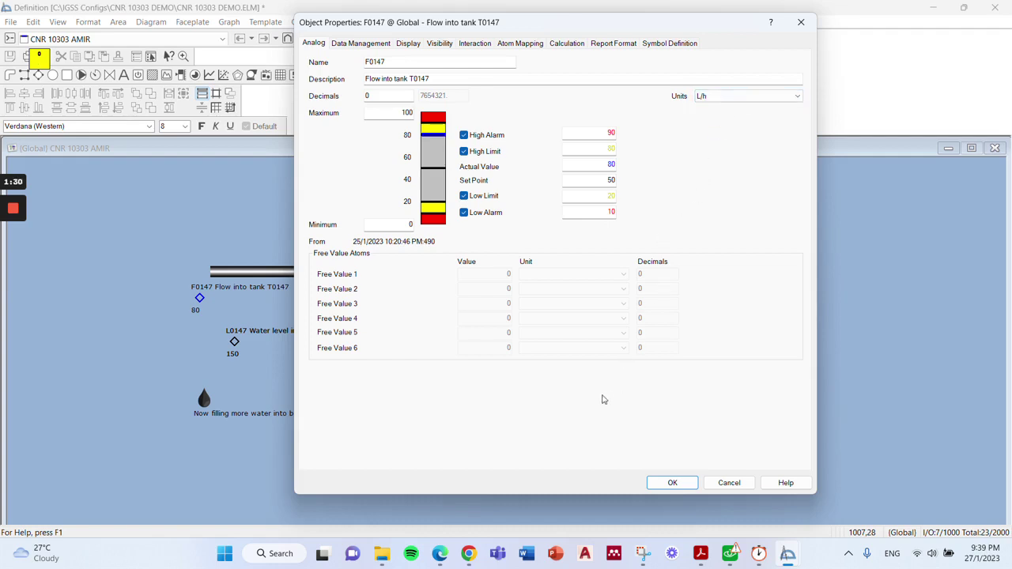
- Review the scan interval, base interval, logging and data reduction settings of object F0147
mouse_move(8, 287)
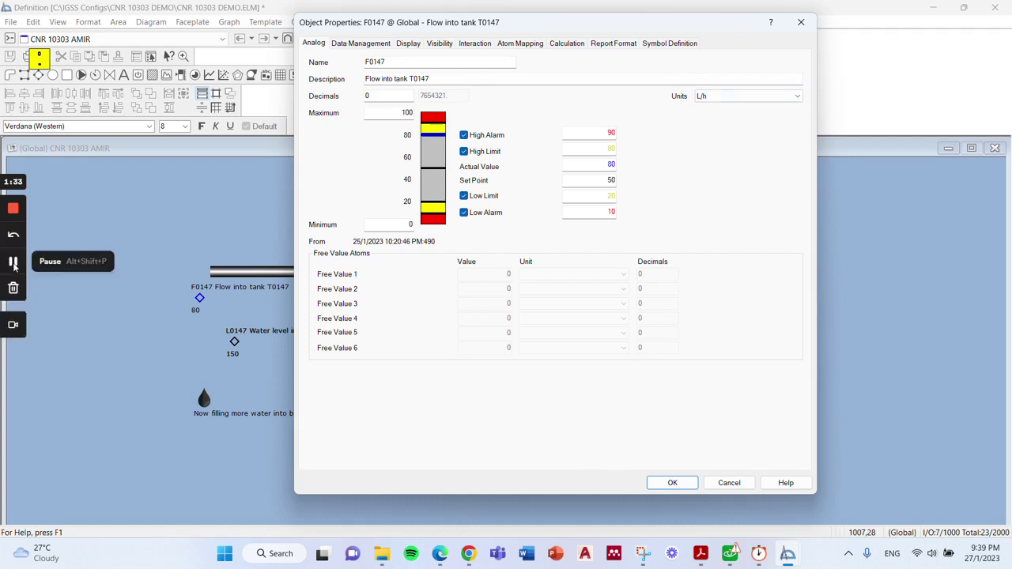
left_click(12, 261)
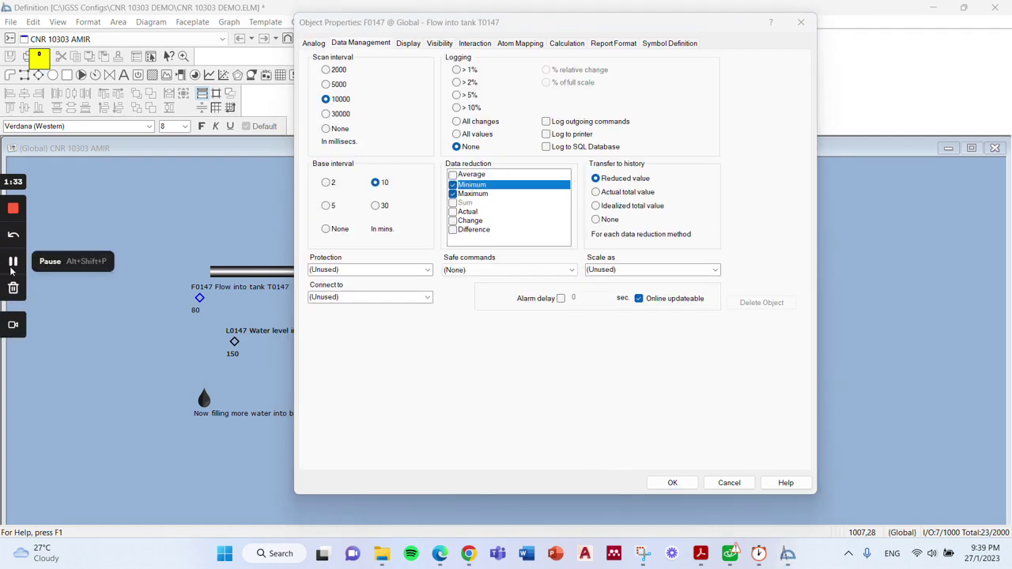
left_click(365, 31)
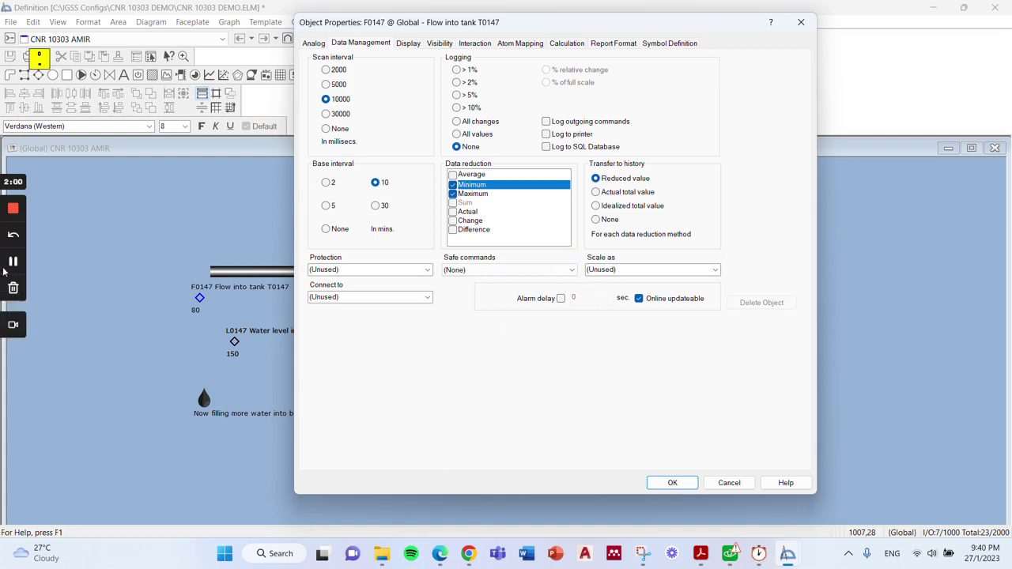
left_click(9, 261)
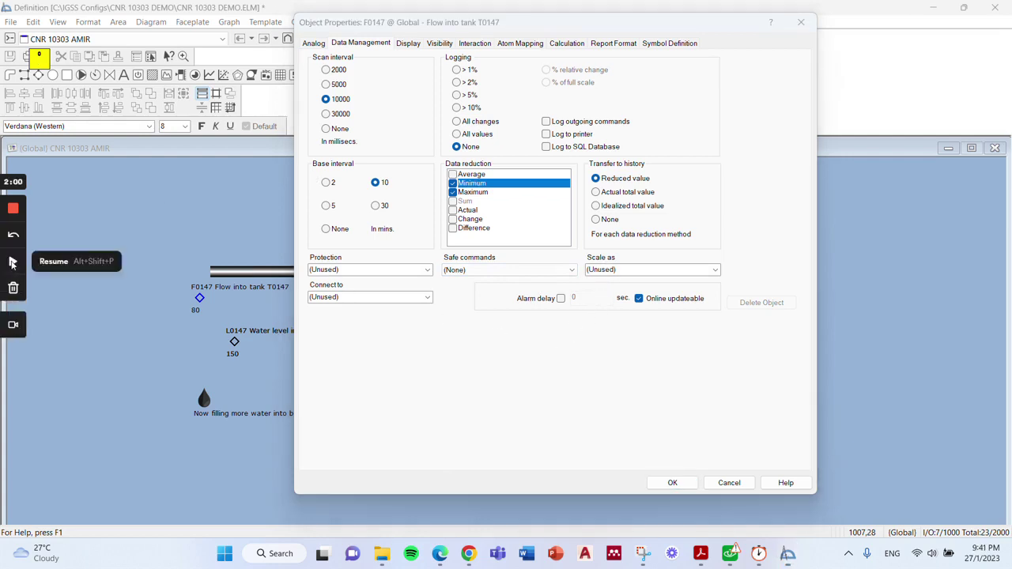
- Check the I/O mode, PLC address and alarm text of each enabled atom of F0147, from High Alarm to Low Alarm
left_click(516, 44)
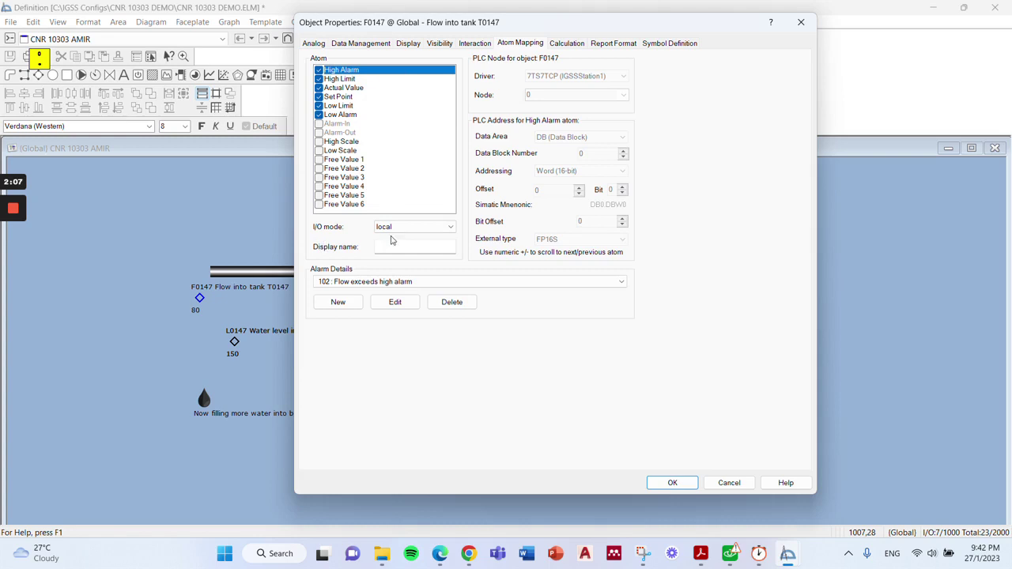
left_click(339, 80)
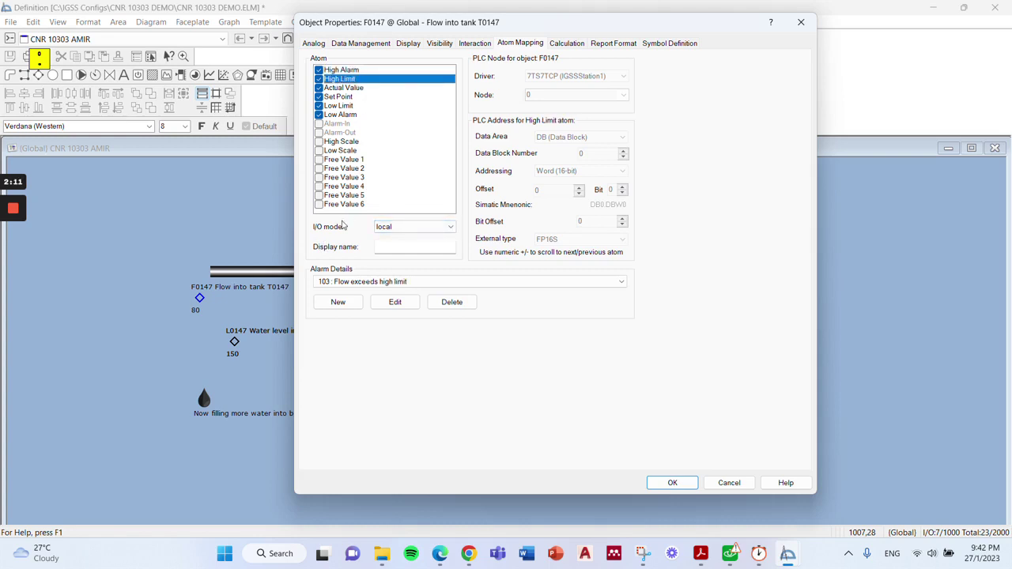
left_click(333, 89)
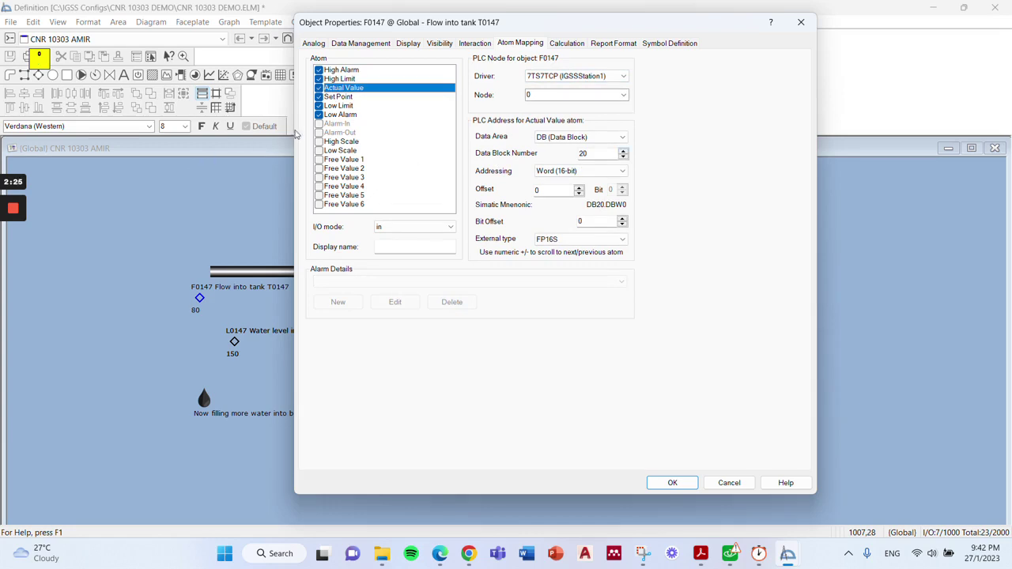
left_click(332, 97)
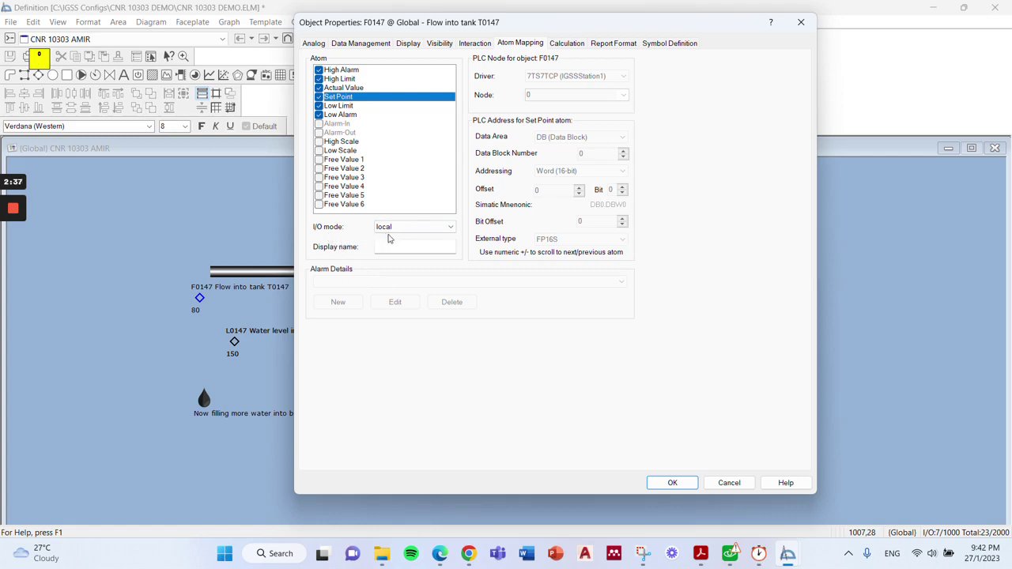
left_click(335, 107)
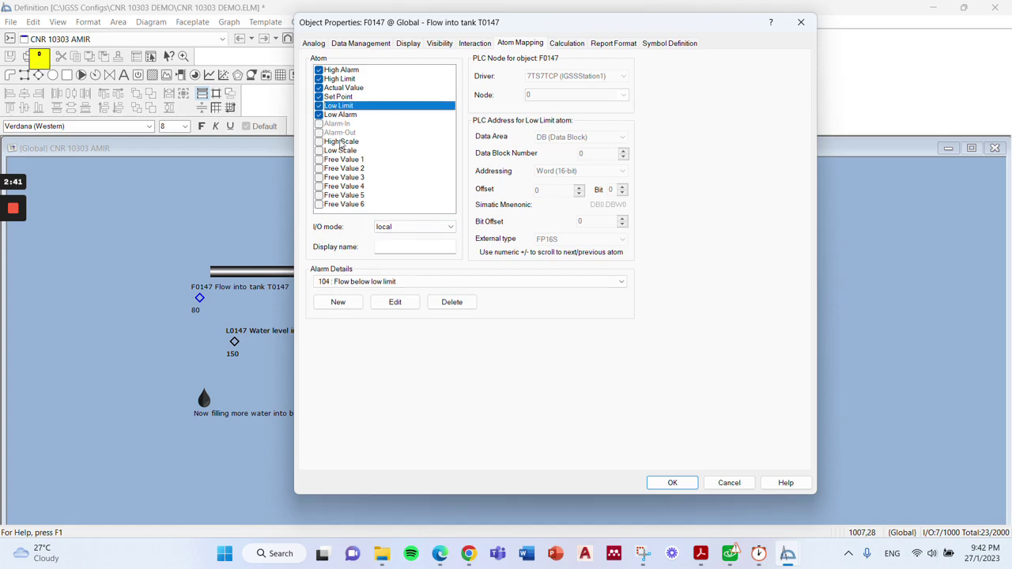
left_click(340, 114)
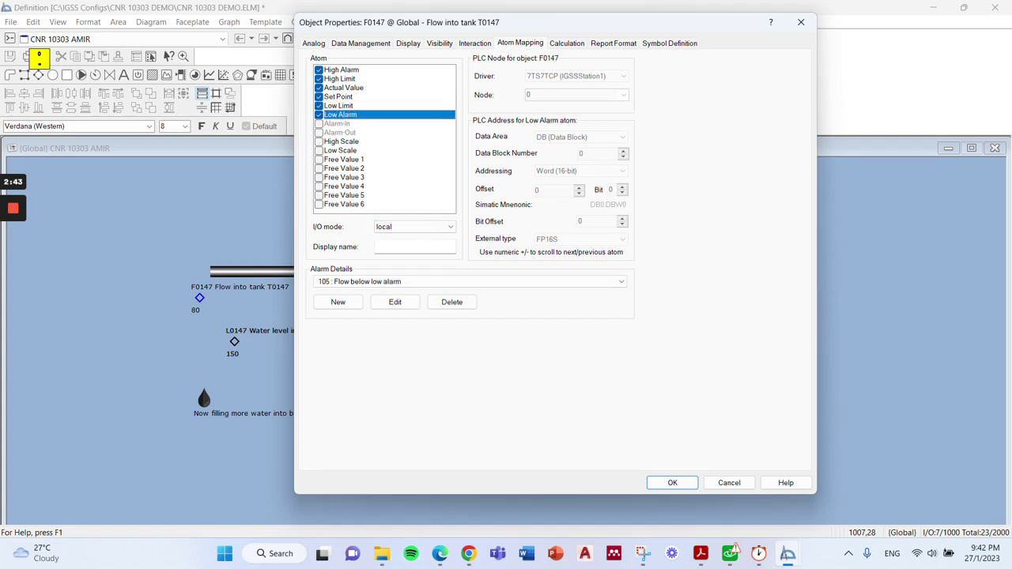
- Recheck the alarm texts assigned to F0147's Low Limit and Low Alarm atoms, and browse the available alarm texts
left_click(344, 108)
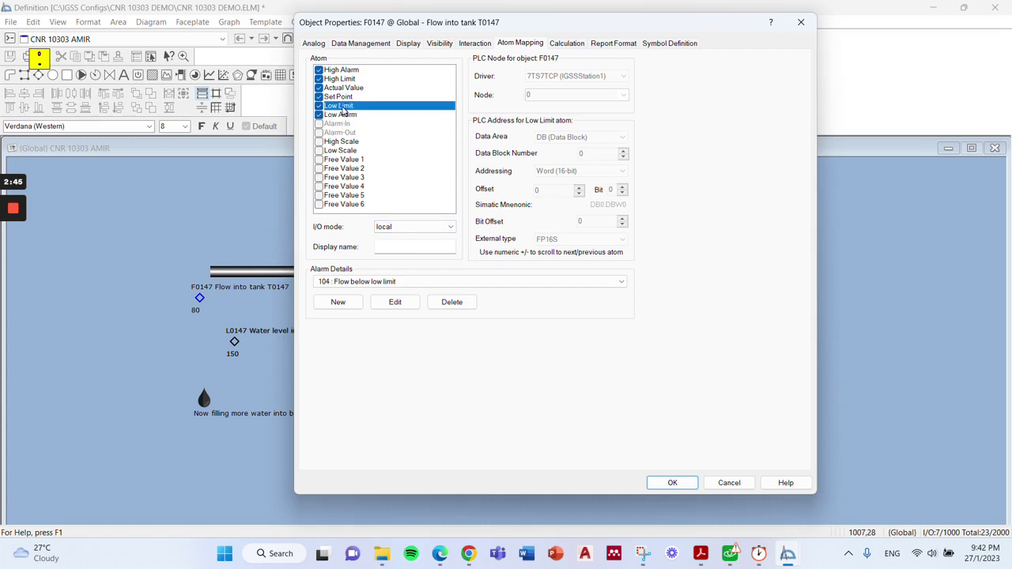
left_click(343, 98)
left_click(340, 107)
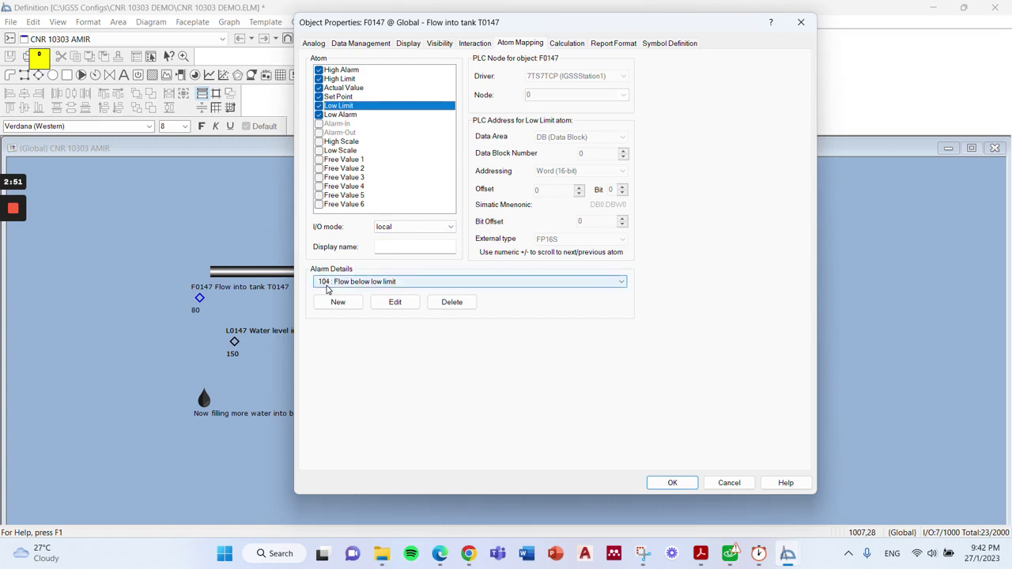
left_click(379, 285)
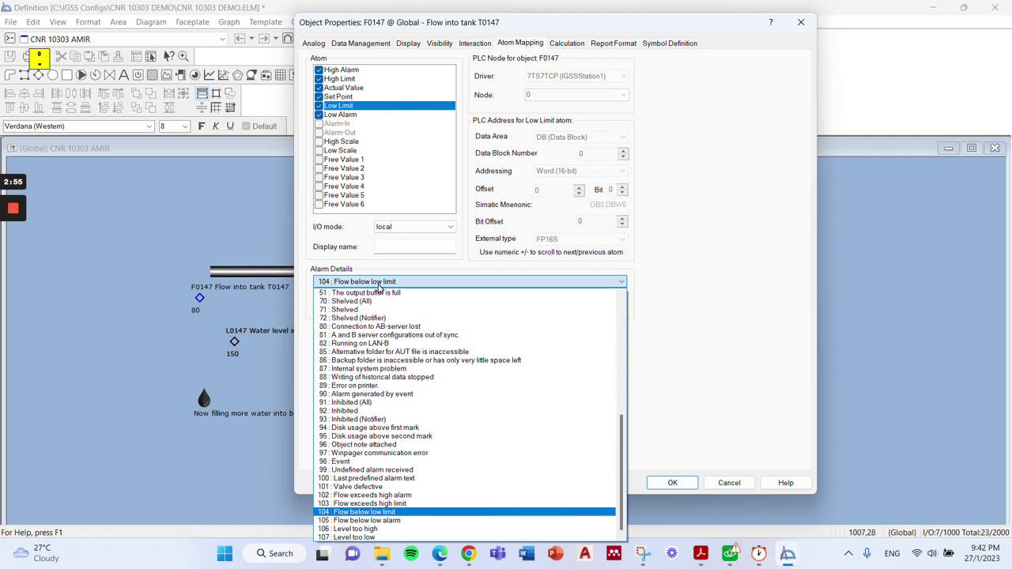
left_click(673, 282)
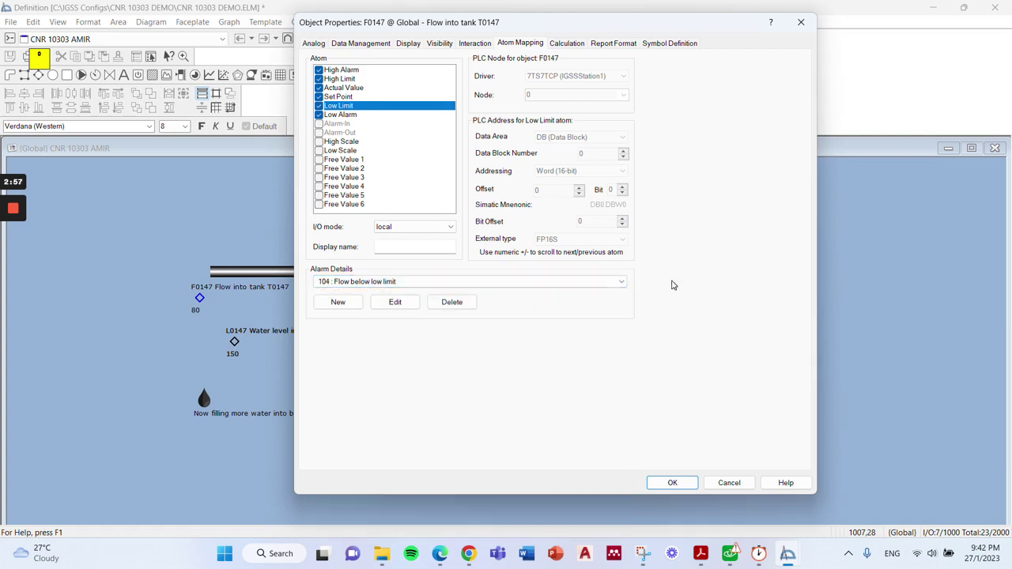
mouse_move(9, 265)
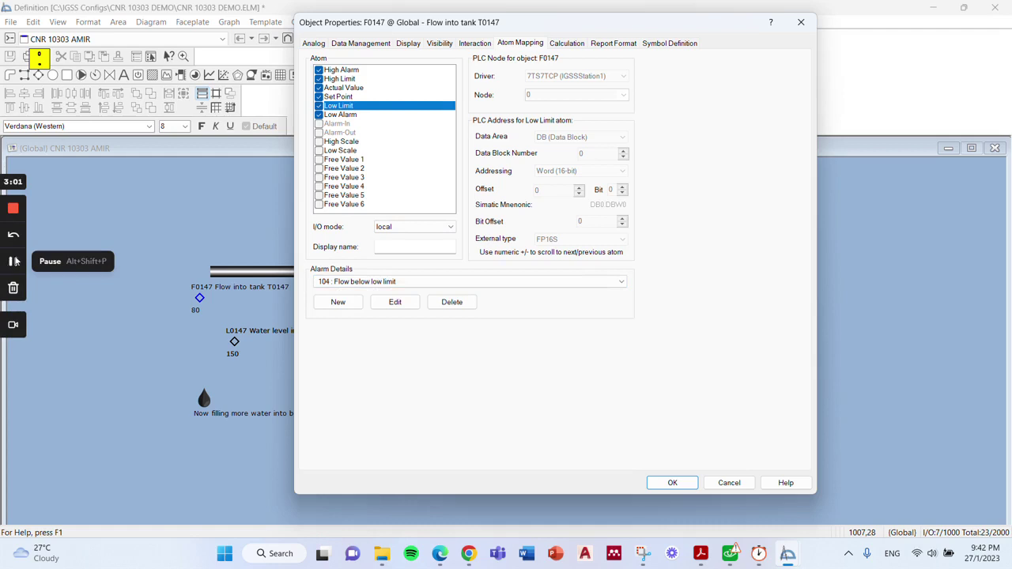
left_click(334, 116)
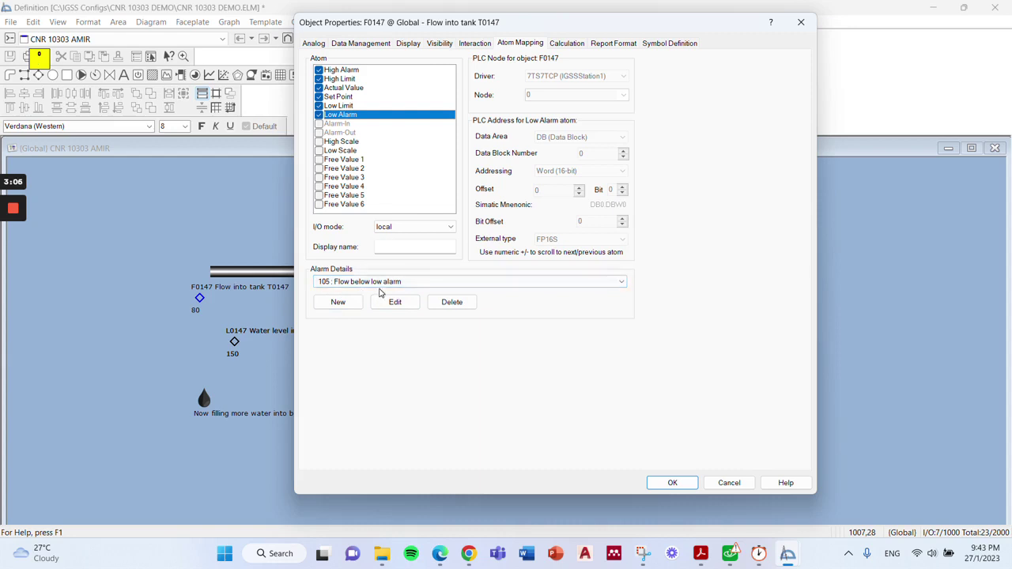
- Go through F0147's atoms from High Alarm to Low Alarm once more, checking which alarm text each one uses
left_click(346, 71)
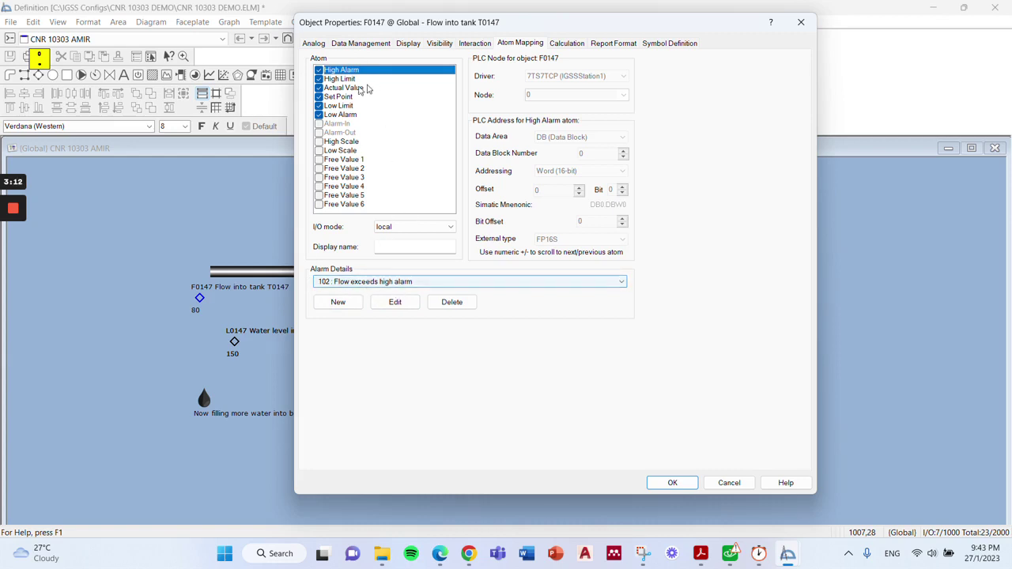
left_click(333, 79)
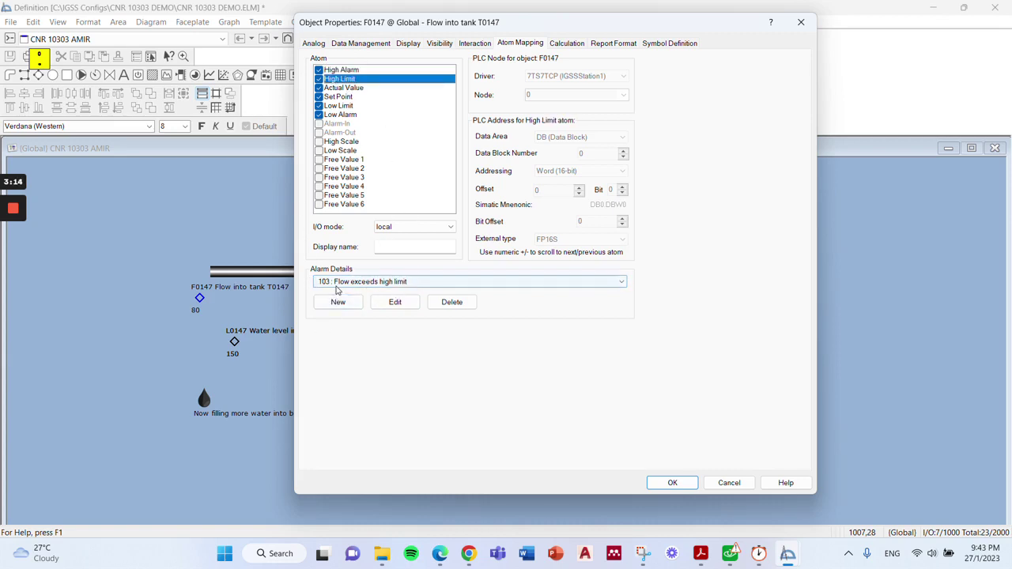
left_click(353, 89)
left_click(352, 97)
left_click(350, 105)
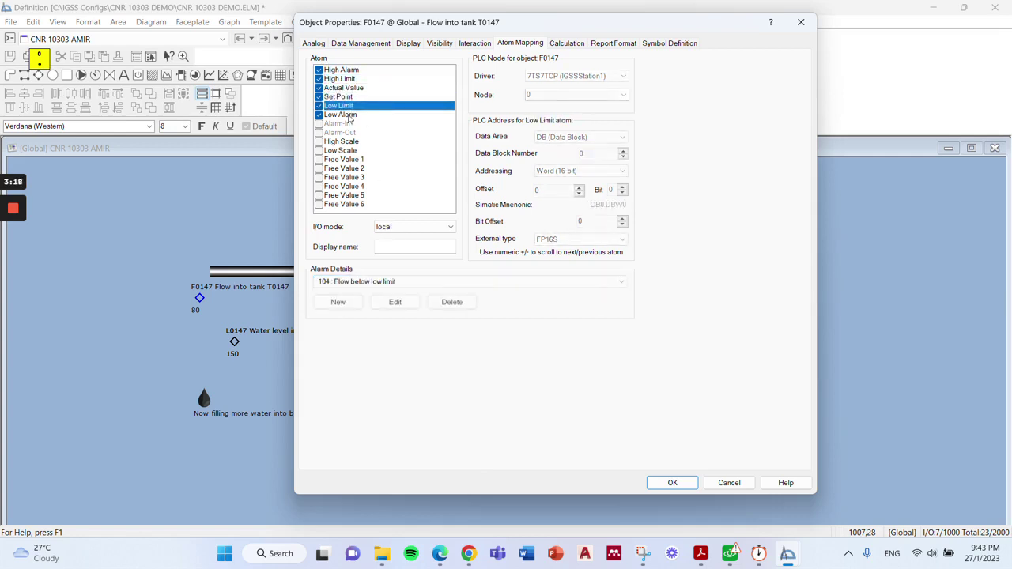
left_click(350, 115)
mouse_move(12, 211)
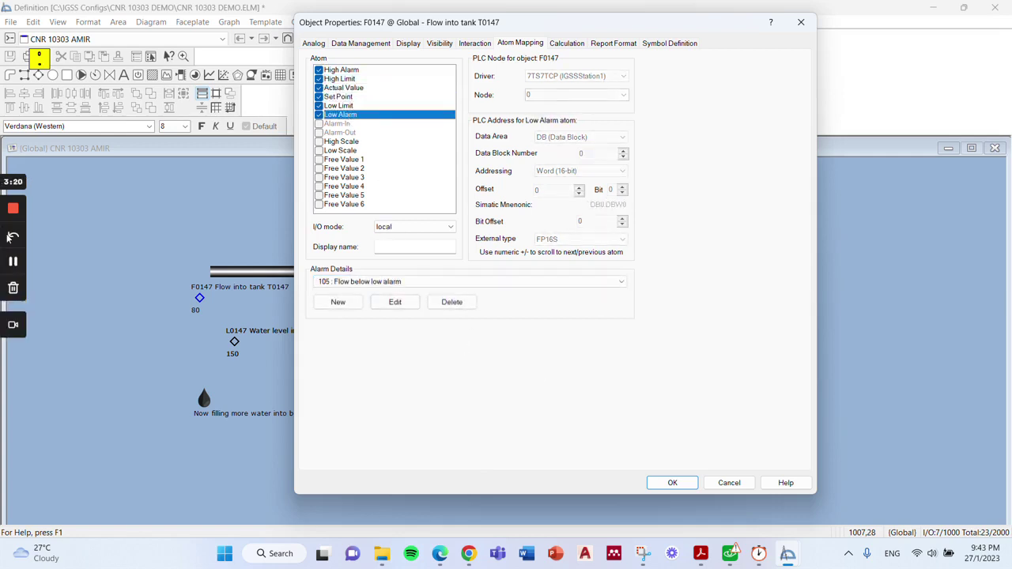
left_click(14, 264)
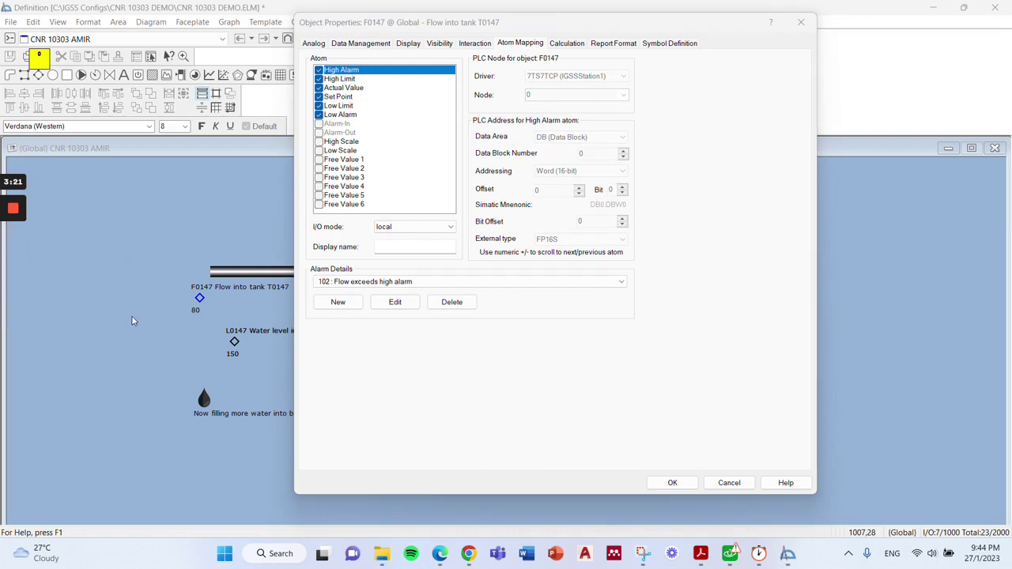
- Check the symbol definition of F0147, close its properties and select its symbol and labels on the diagram
left_click(767, 108)
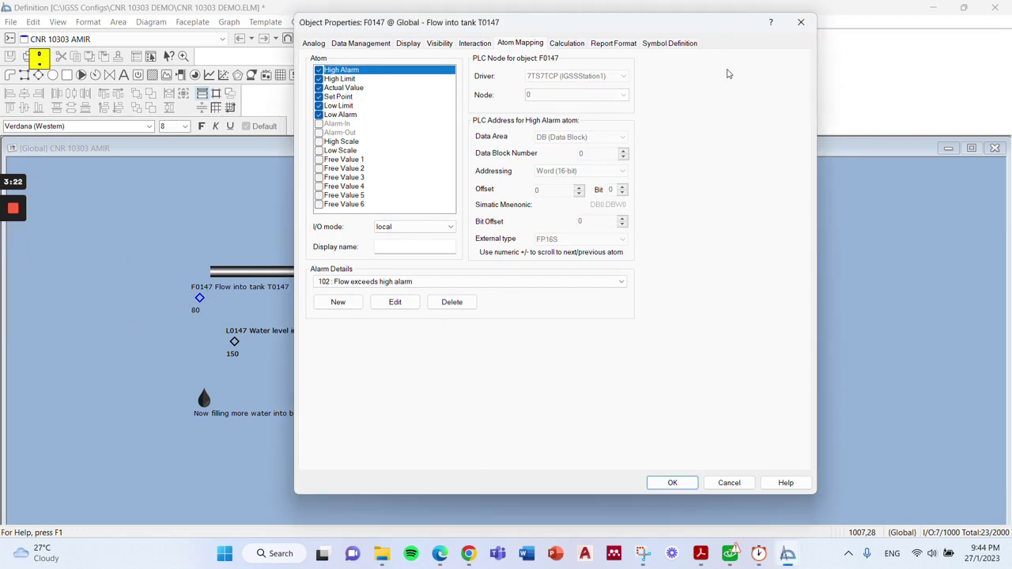
left_click(671, 42)
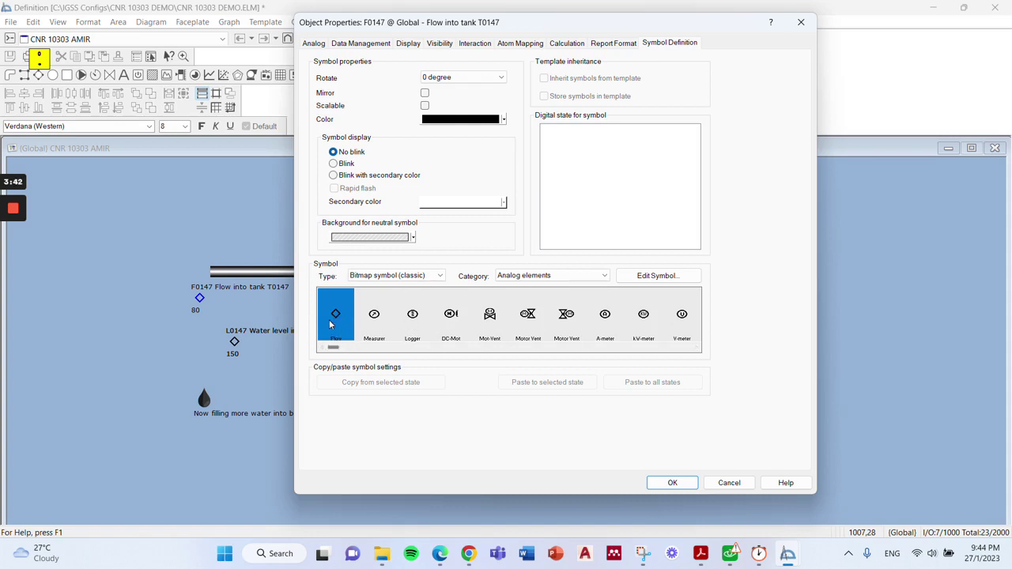
left_click(17, 269)
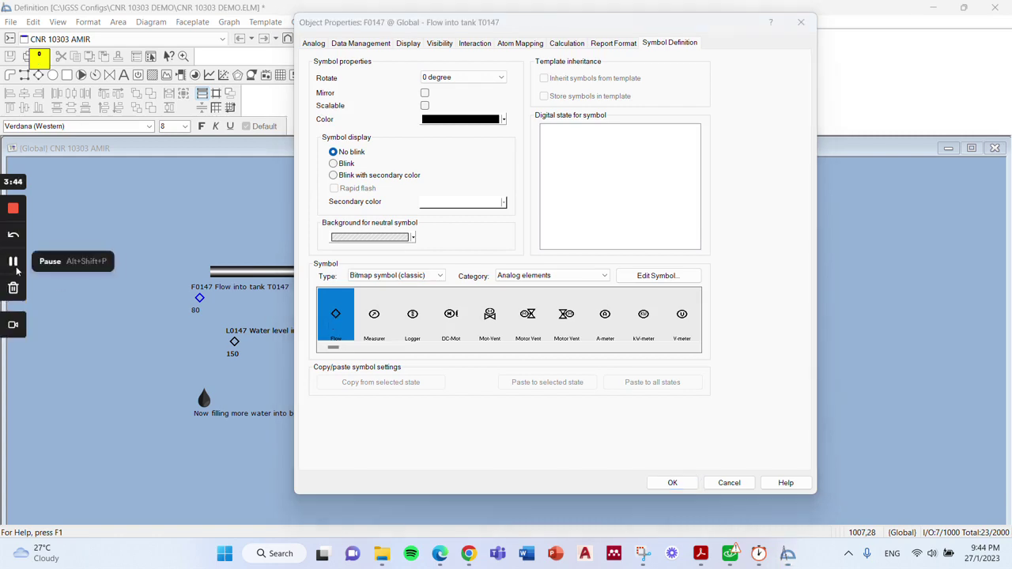
mouse_move(11, 261)
key("Escape")
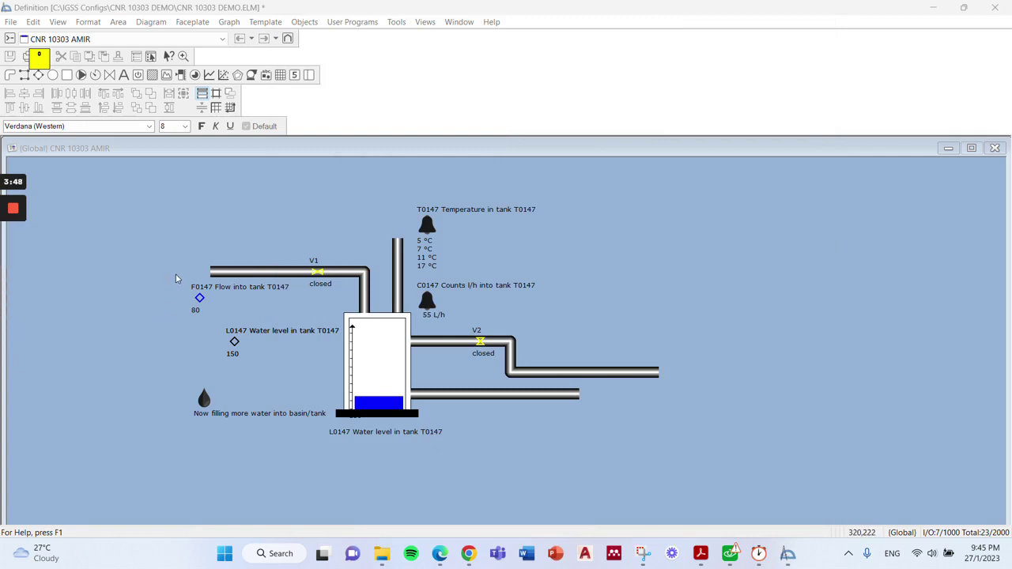
left_click_drag(176, 279, 295, 316)
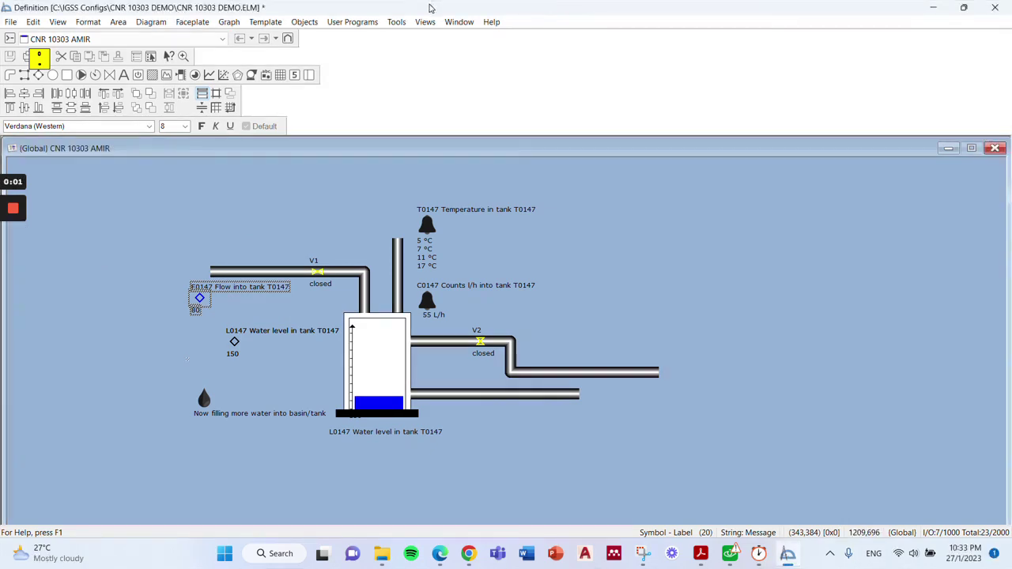
- Create a global analog object named L0147 with the description "Water level in tank T0147"
left_click(305, 22)
mouse_move(331, 36)
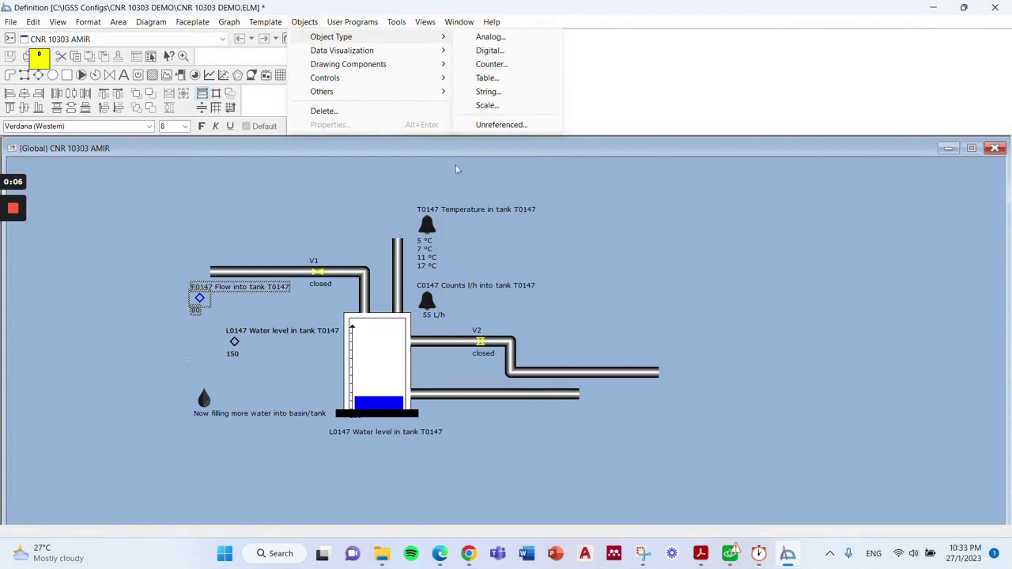
left_click(480, 125)
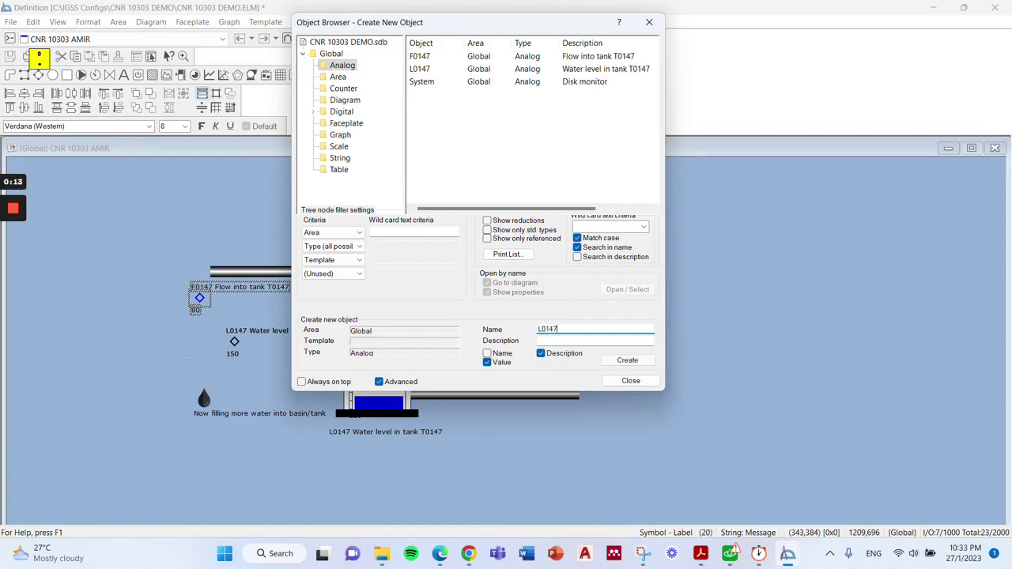
key("Tab")
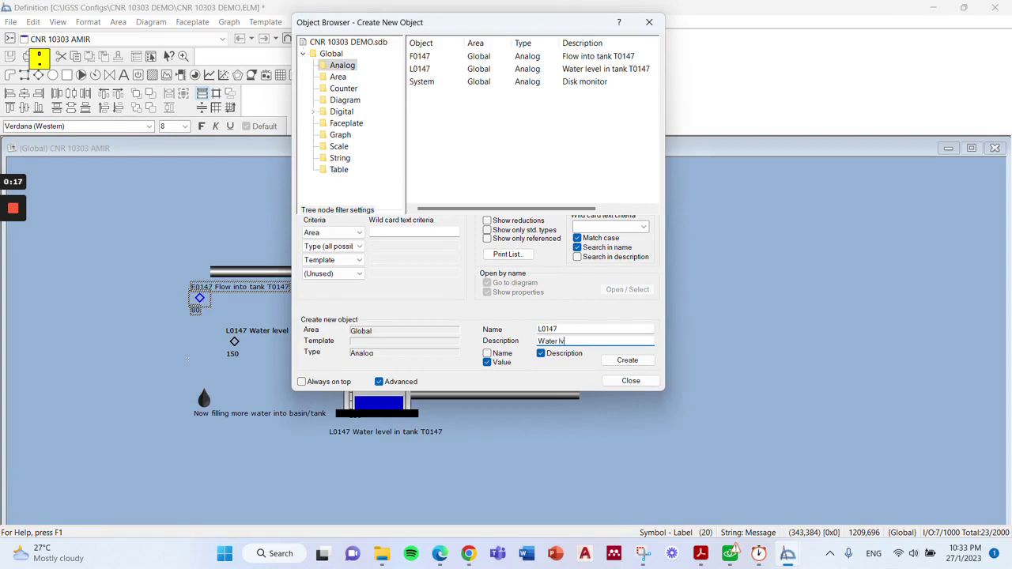
type("Water level in tank T0147")
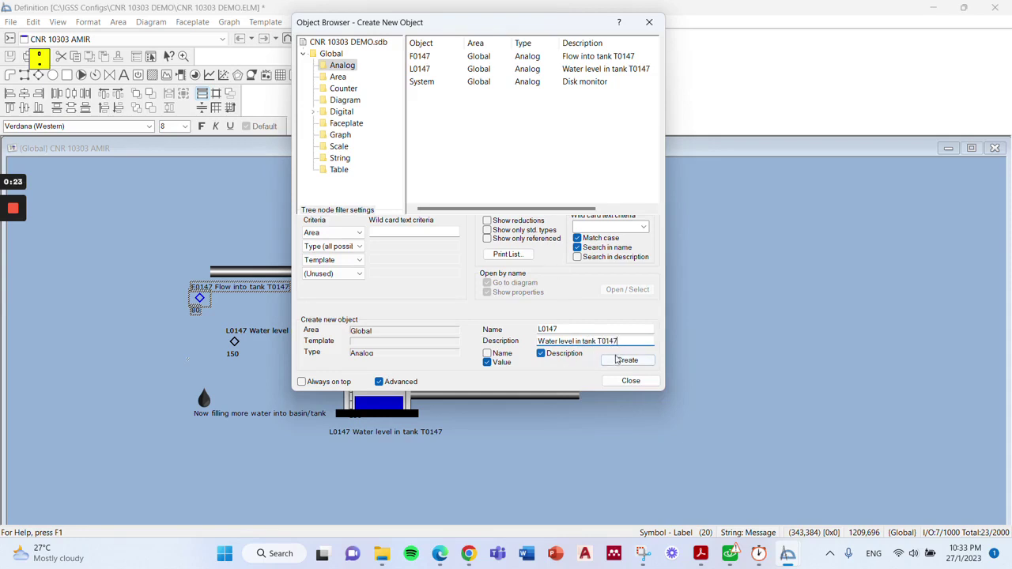
mouse_move(11, 209)
key("Return")
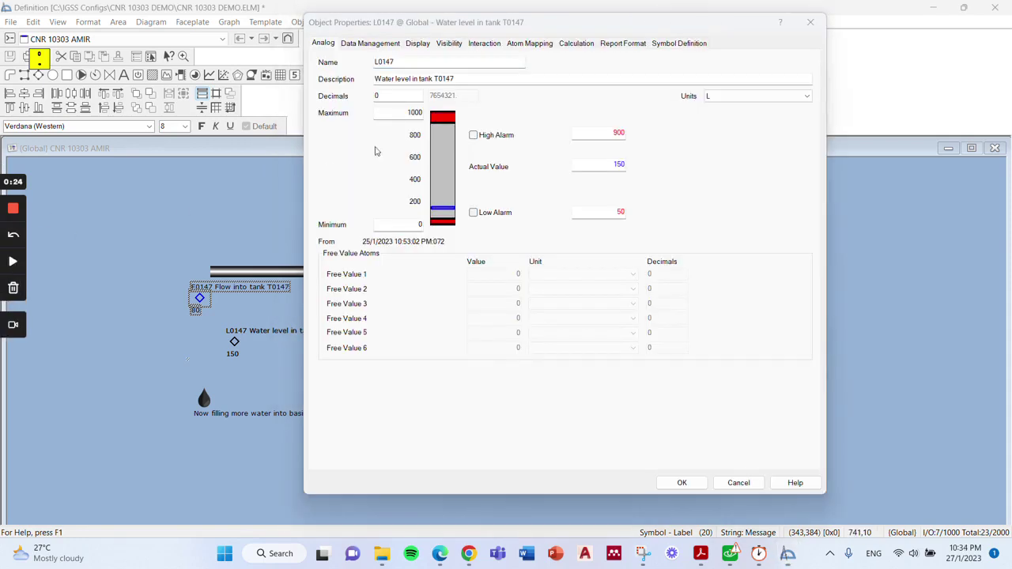
- Review the analog settings of object L0147, including its range, alarm values, actual value and units
left_click(484, 28)
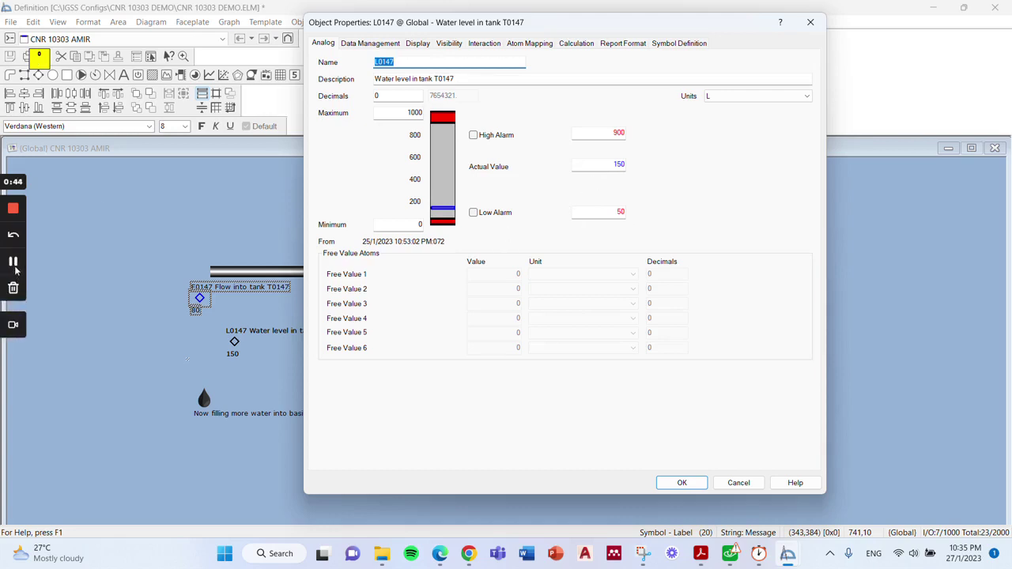
left_click(15, 271)
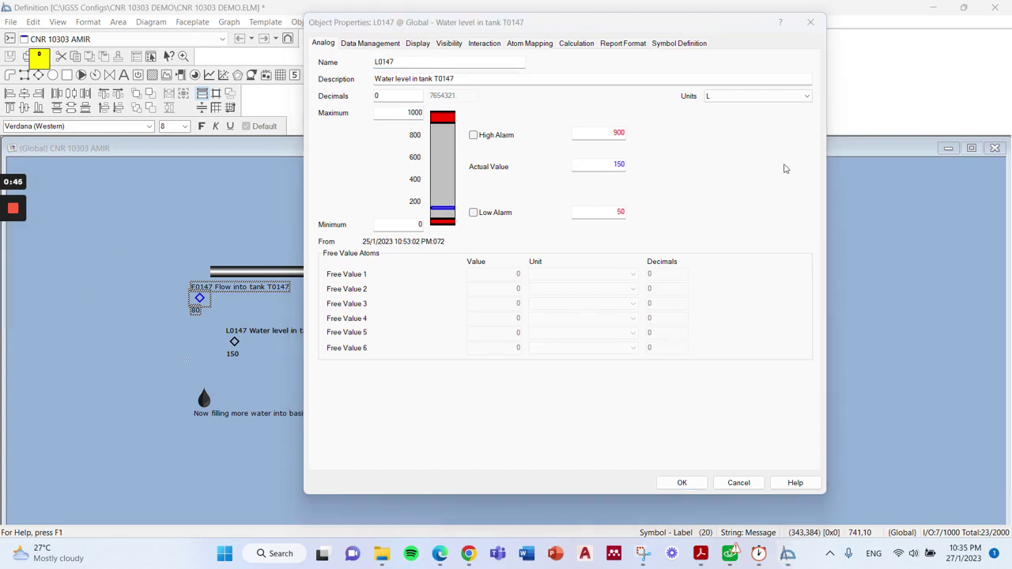
left_click(734, 100)
left_click(733, 100)
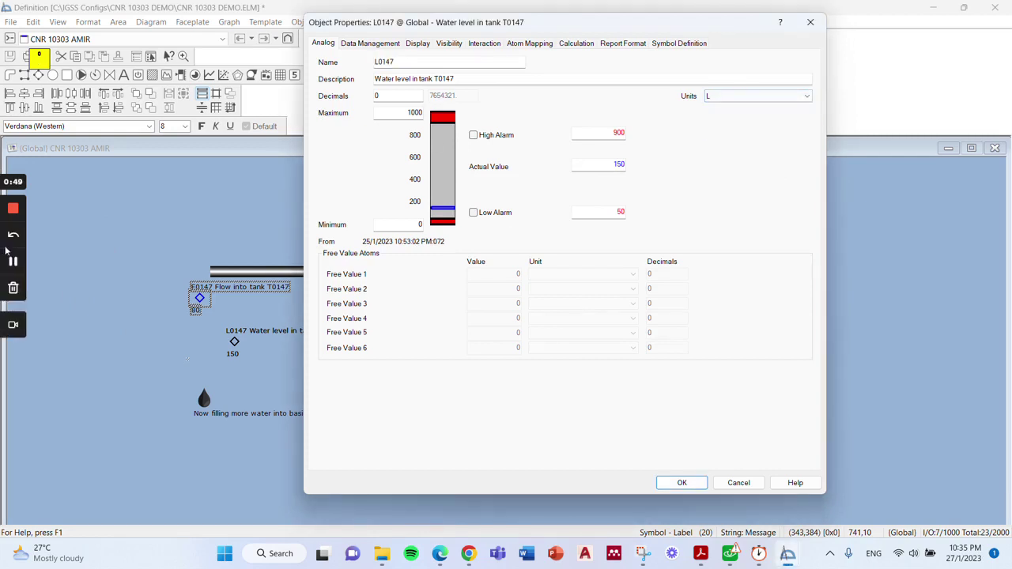
left_click(11, 259)
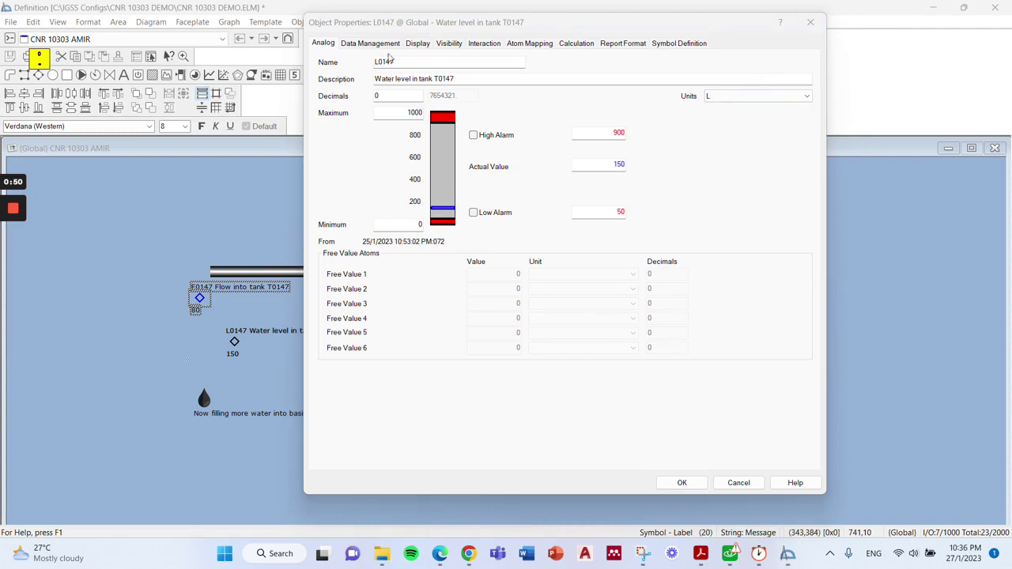
- Review the scan interval, base interval, logging and data reduction settings of object L0147
left_click(366, 45)
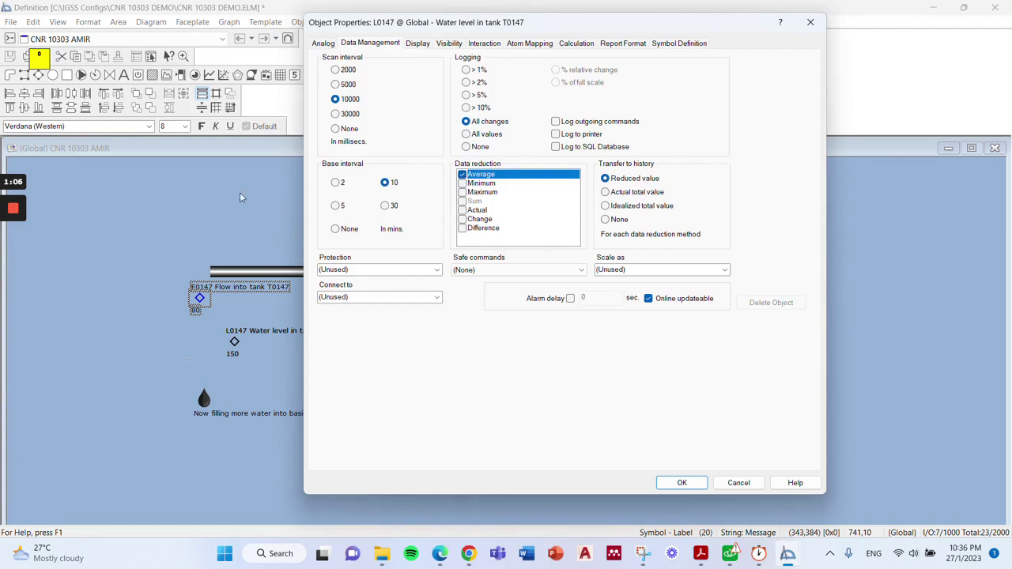
mouse_move(1, 247)
left_click(13, 263)
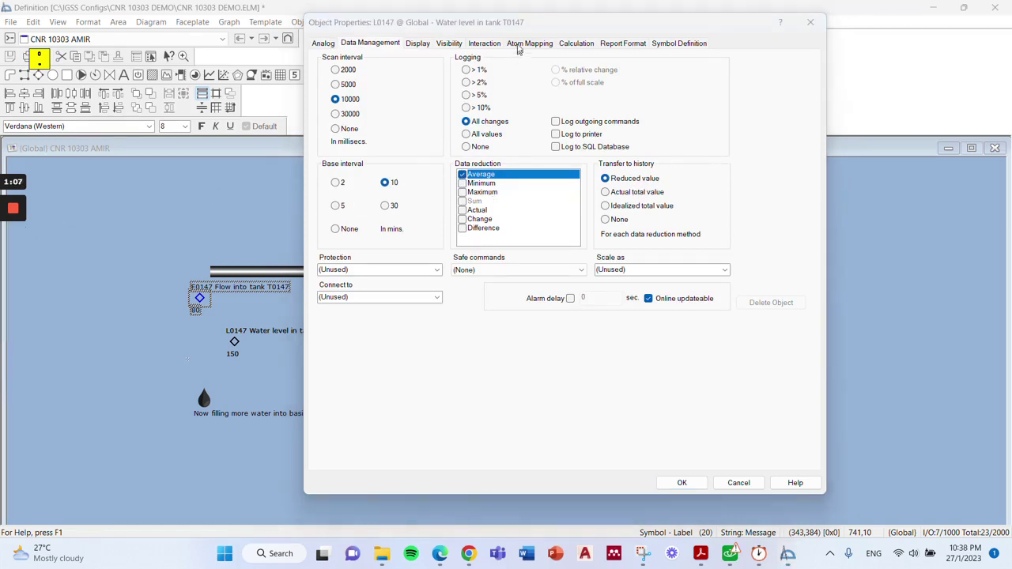
- Check the I/O mode and PLC address of L0147's High Alarm, Low Alarm and Actual Value atoms
left_click(522, 26)
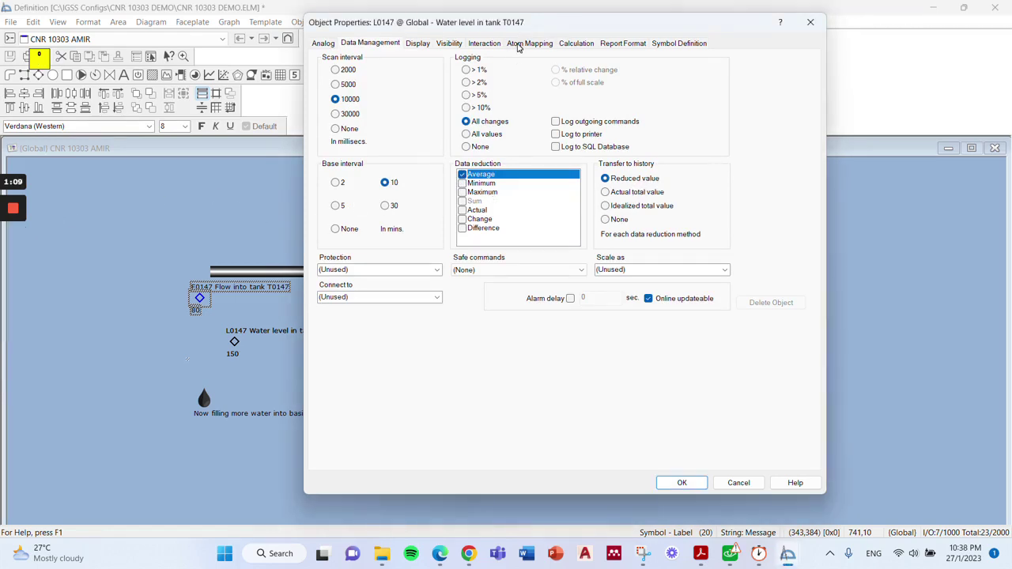
left_click(518, 45)
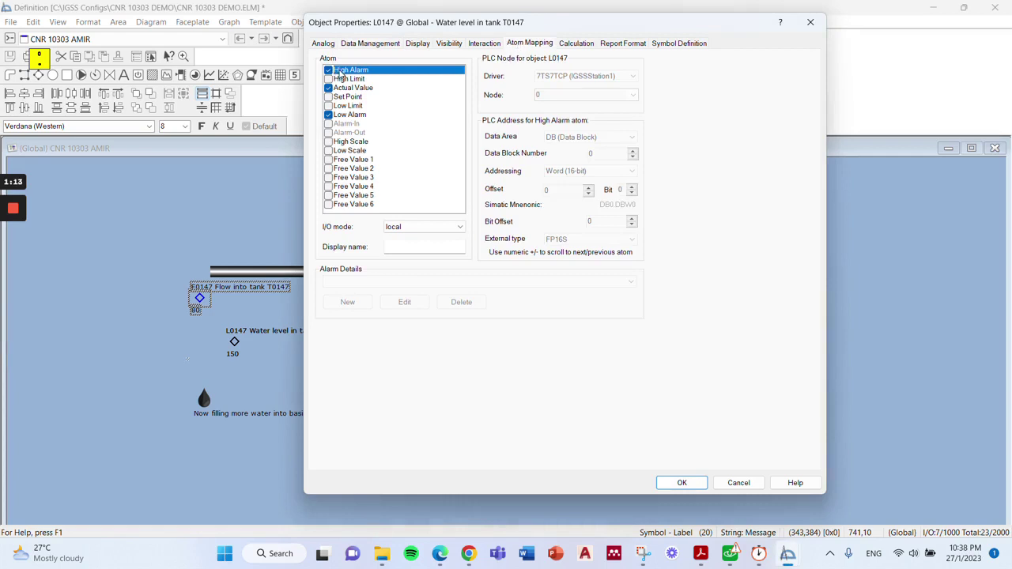
left_click(342, 117)
left_click(347, 89)
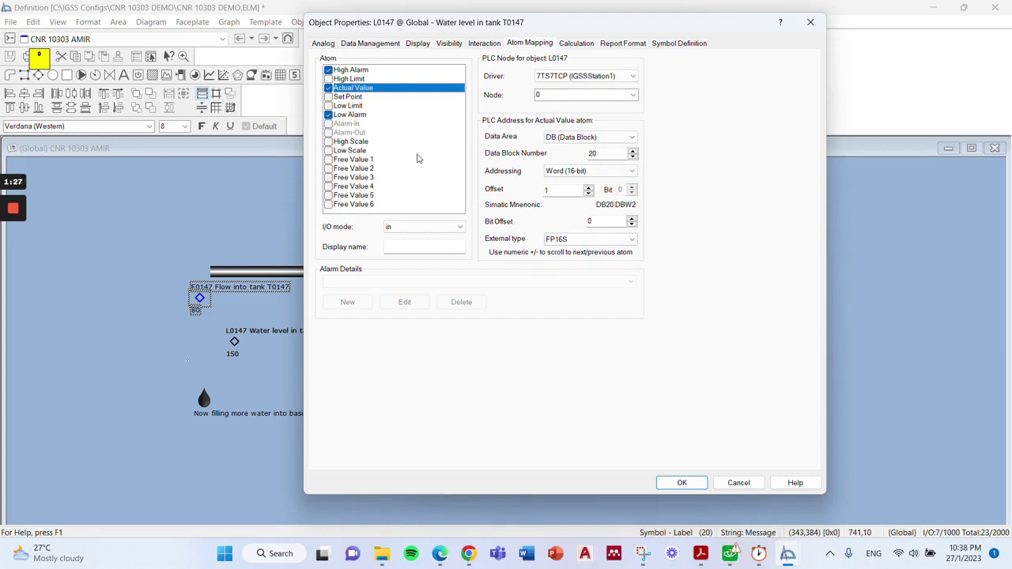
left_click(11, 264)
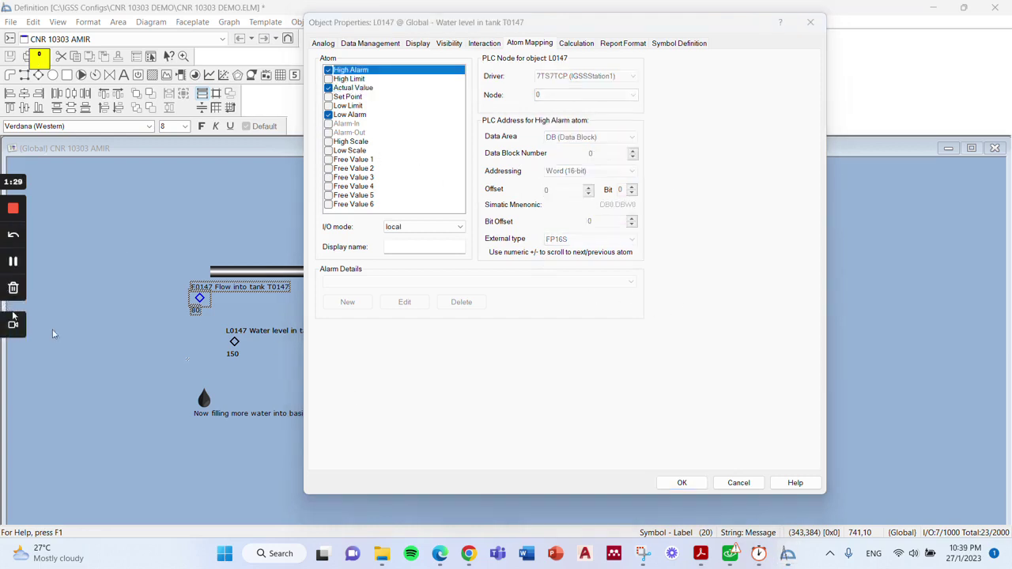
left_click(12, 263)
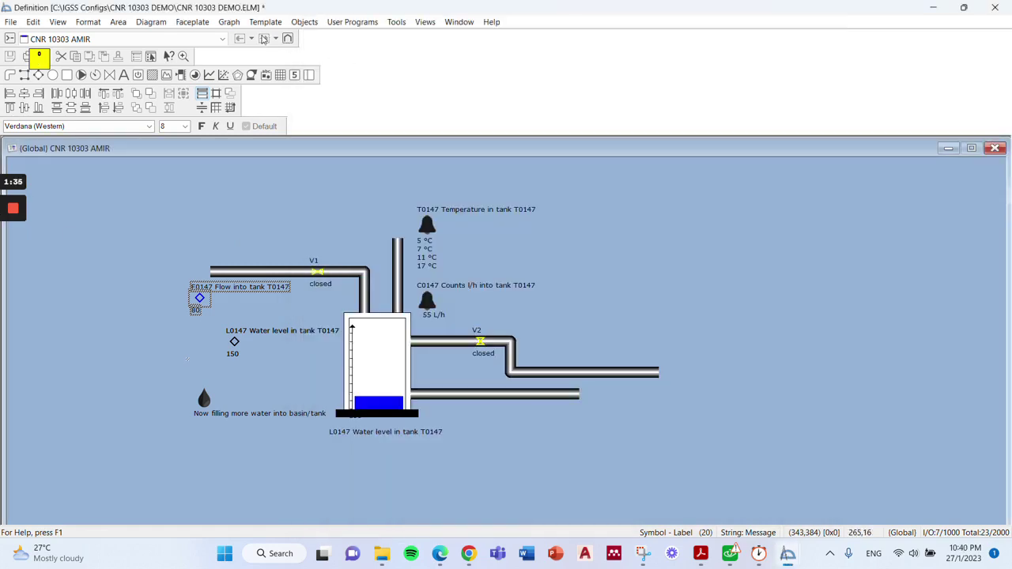
- Add a bar visualization based on the existing analog object L0147 and bring up its bar properties
left_click(300, 22)
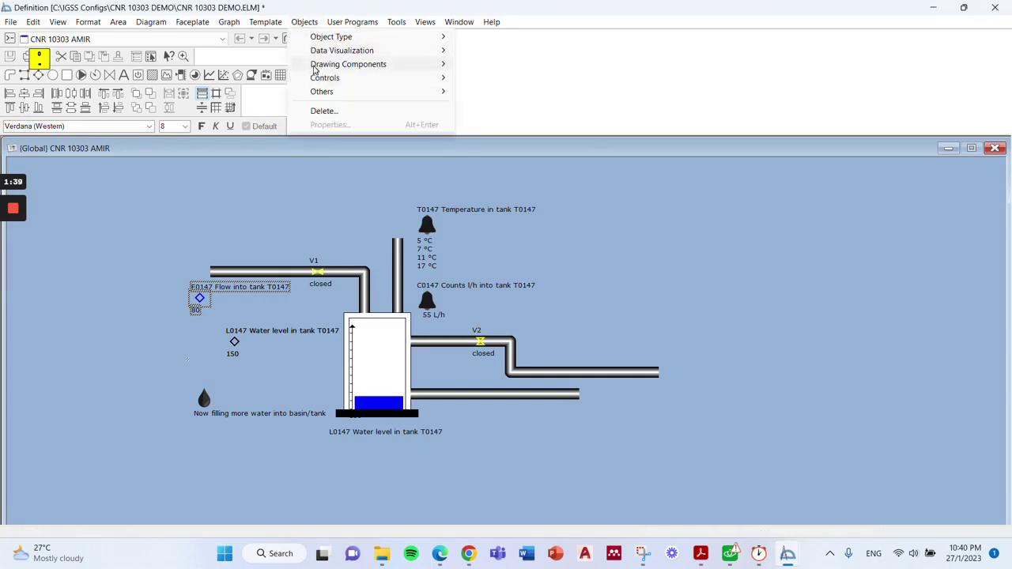
mouse_move(332, 53)
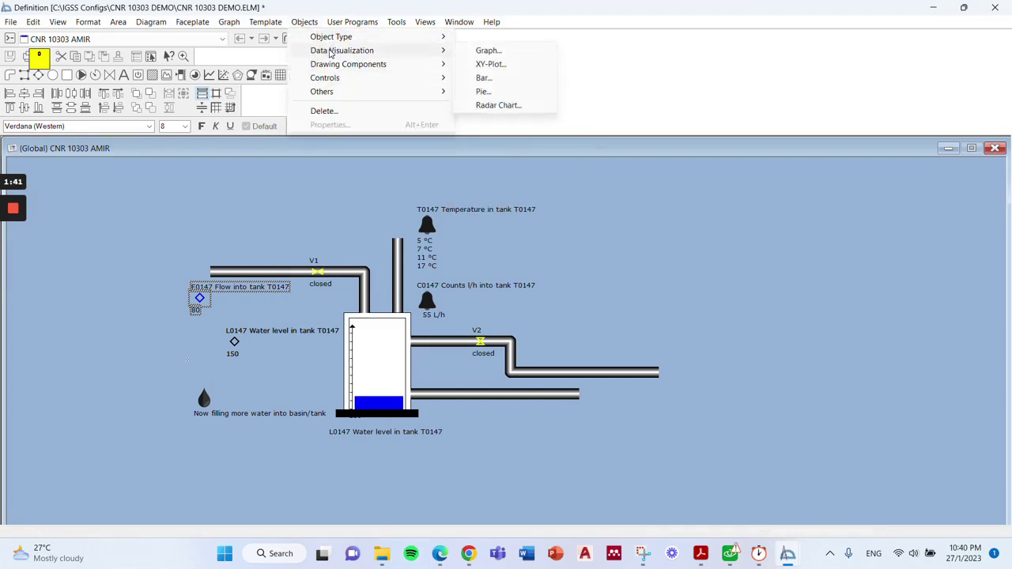
left_click(492, 78)
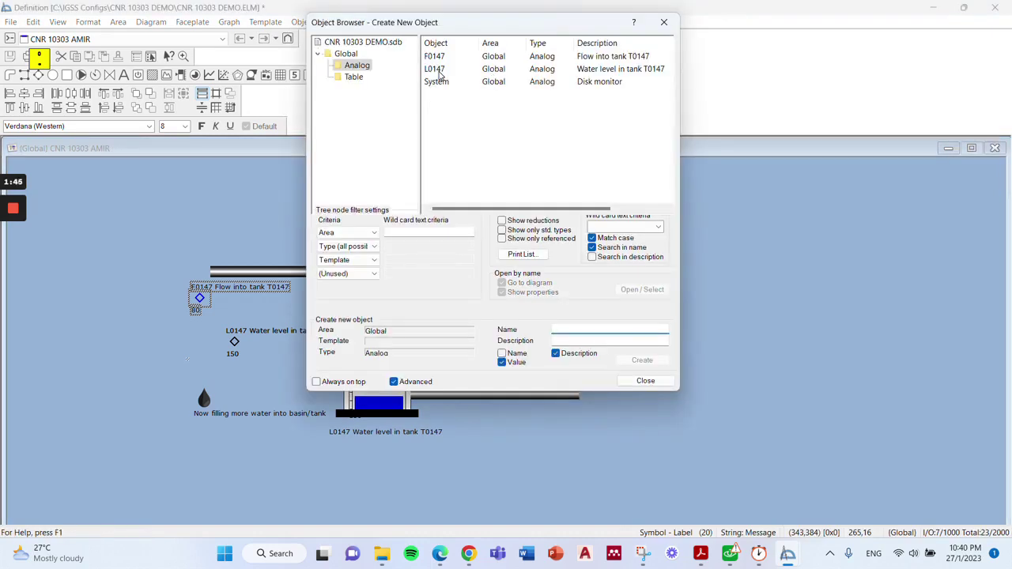
left_click(437, 69)
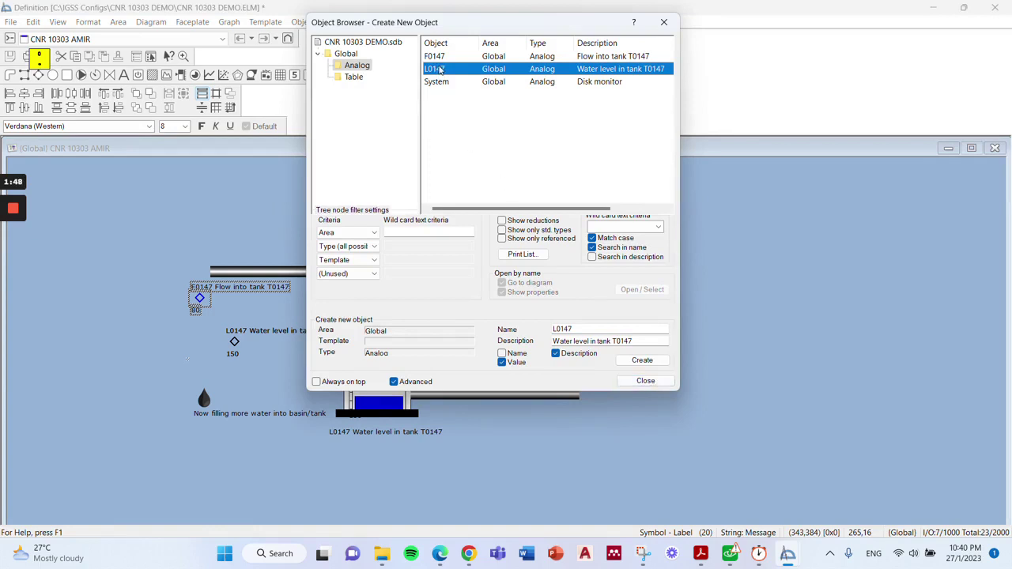
double_click(440, 69)
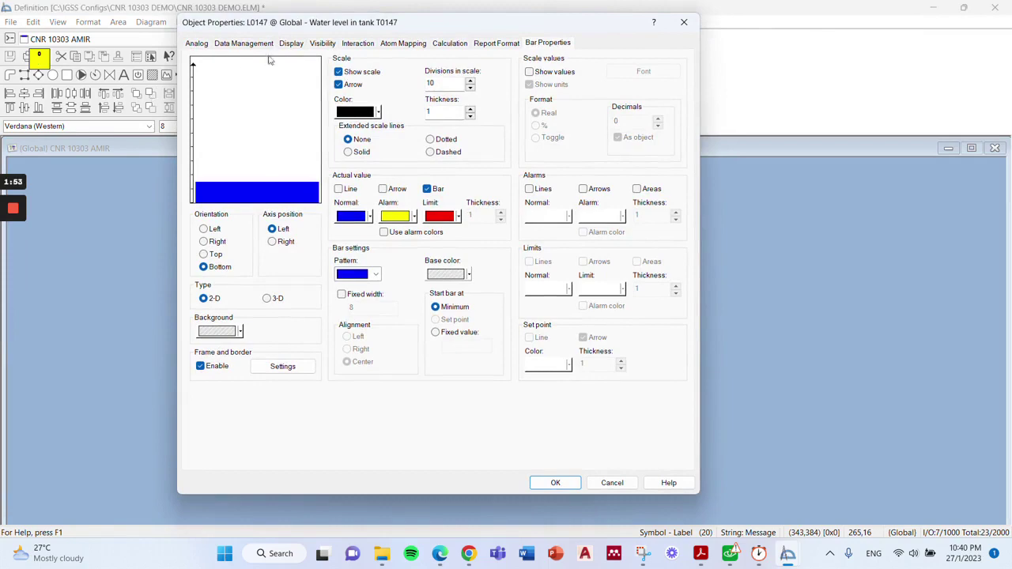
left_click_drag(302, 27, 366, 44)
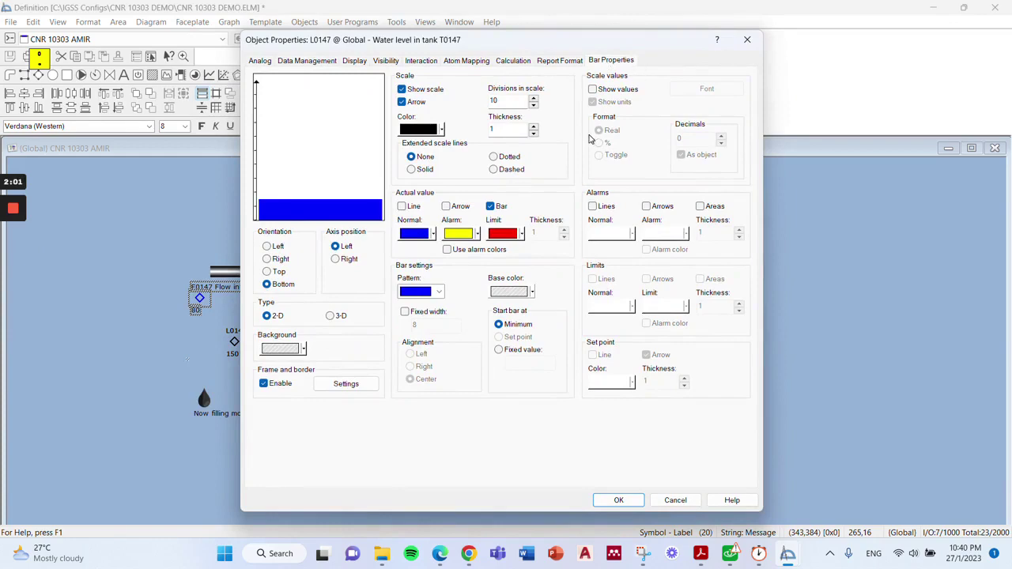
- Look up the bar attributes in the getting-started PDF in Adobe Acrobat Reader and return to L0147's bar properties
left_click(701, 554)
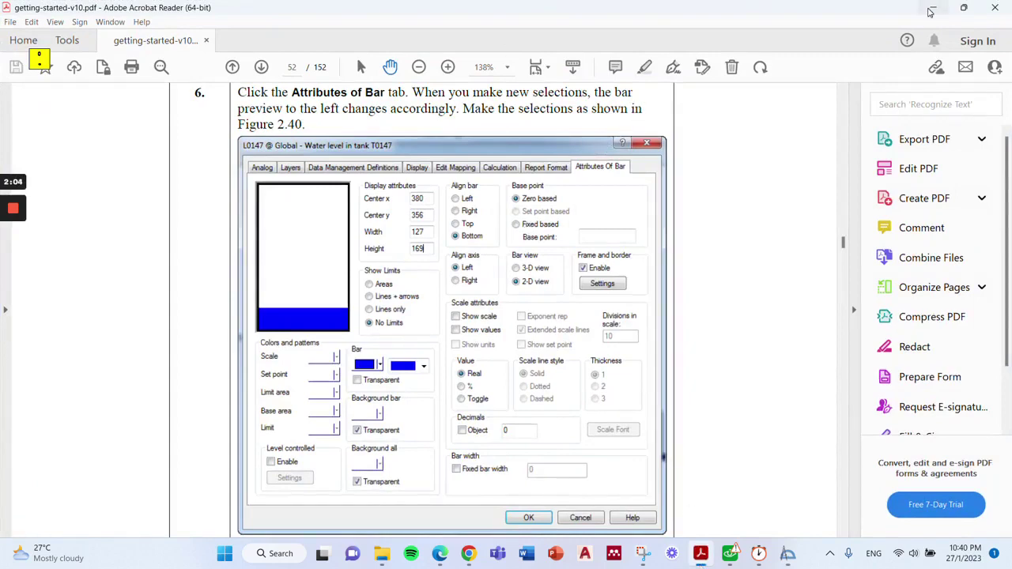
left_click(933, 8)
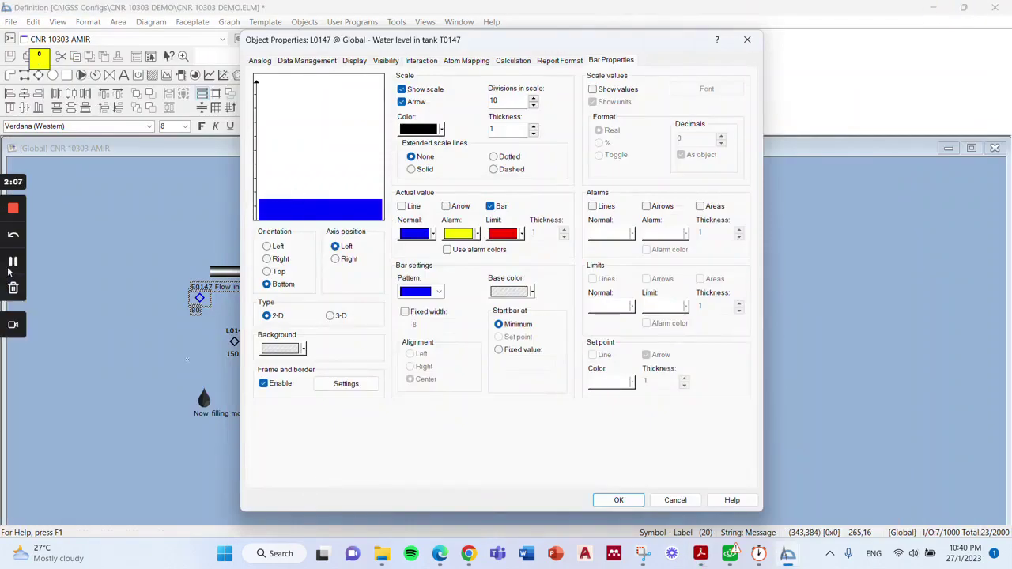
left_click(9, 266)
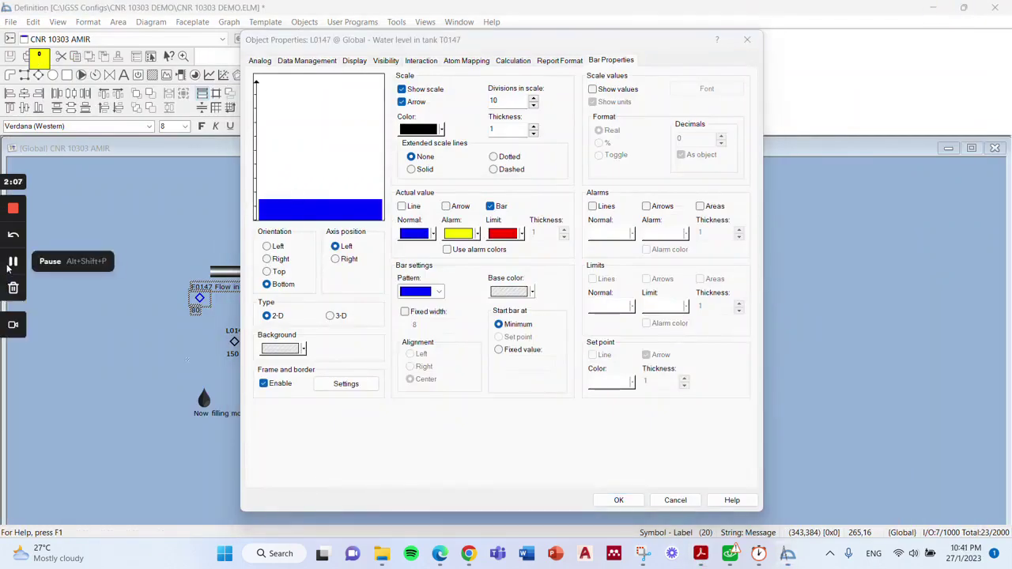
- Accept L0147's bar properties and position the water level bar inside the tank outline
left_click(337, 168)
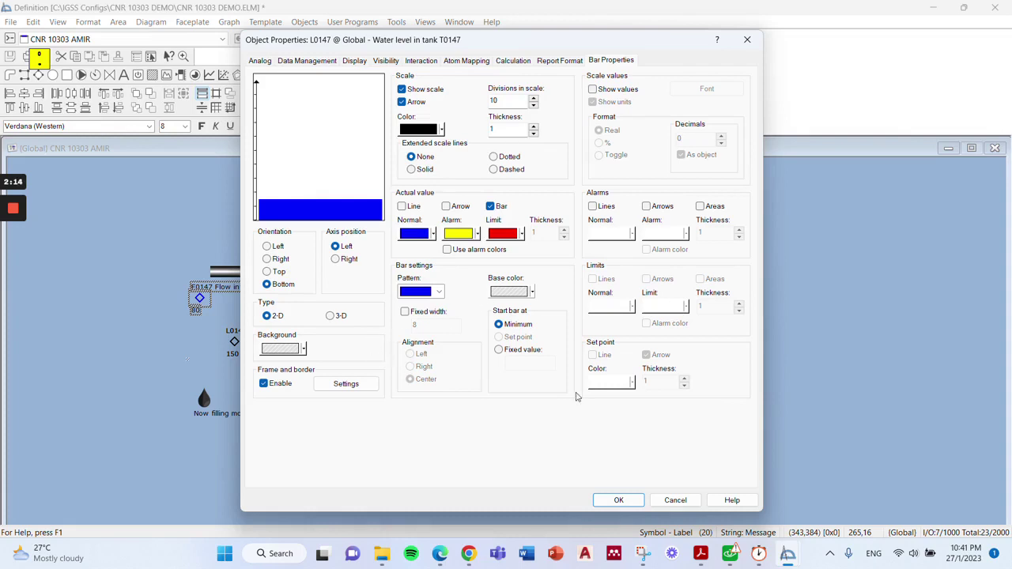
left_click(622, 496)
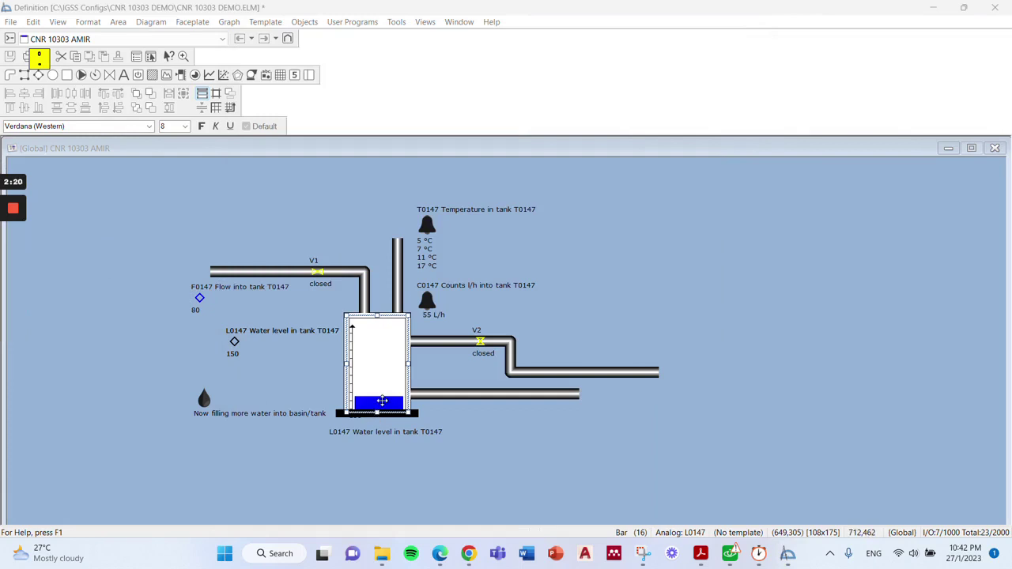
mouse_move(382, 401)
left_mouse_down()
mouse_move(586, 291)
mouse_move(631, 288)
mouse_move(569, 330)
mouse_move(366, 392)
left_mouse_up()
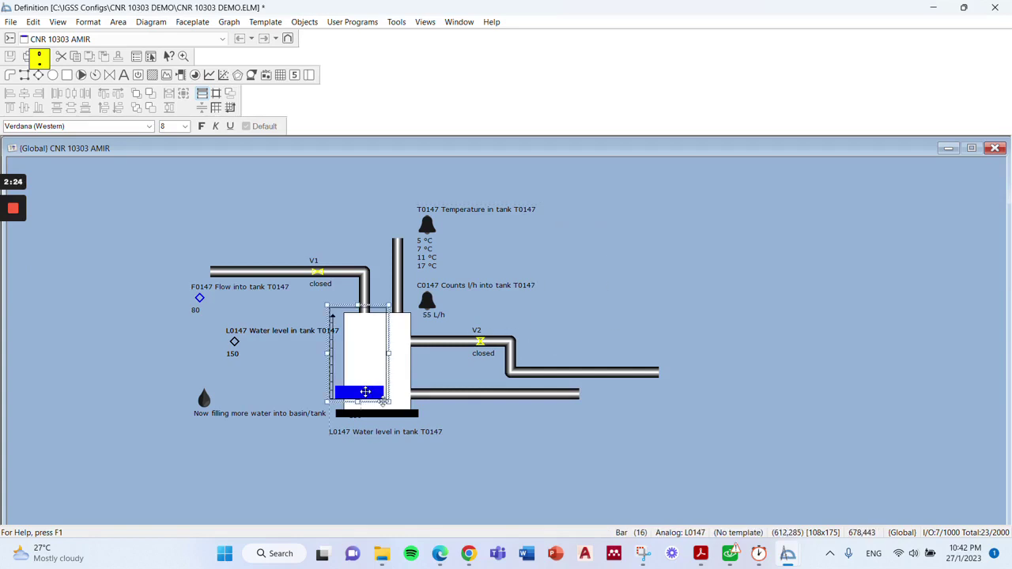
left_click_drag(365, 391, 381, 402)
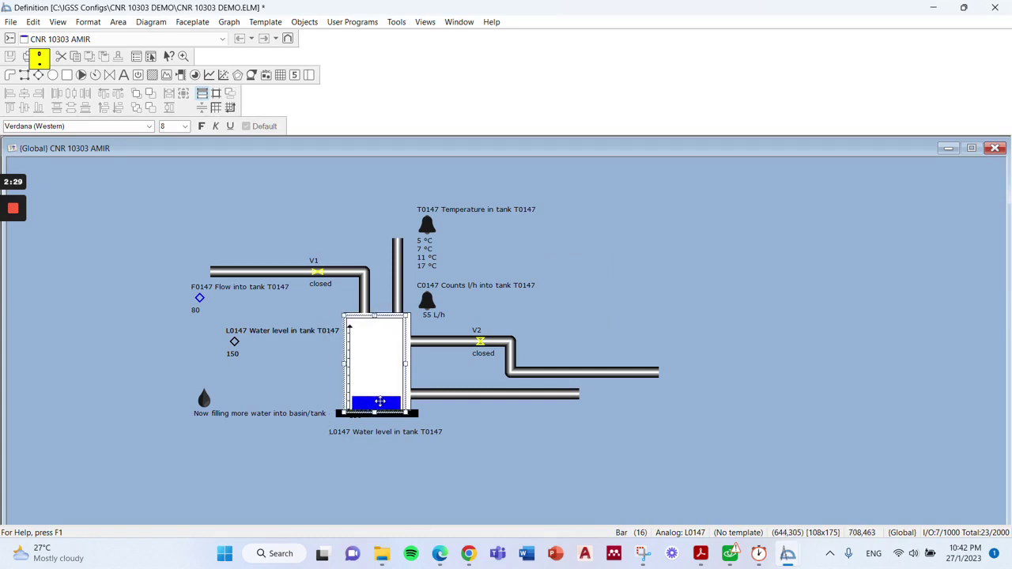
left_click_drag(380, 402, 383, 401)
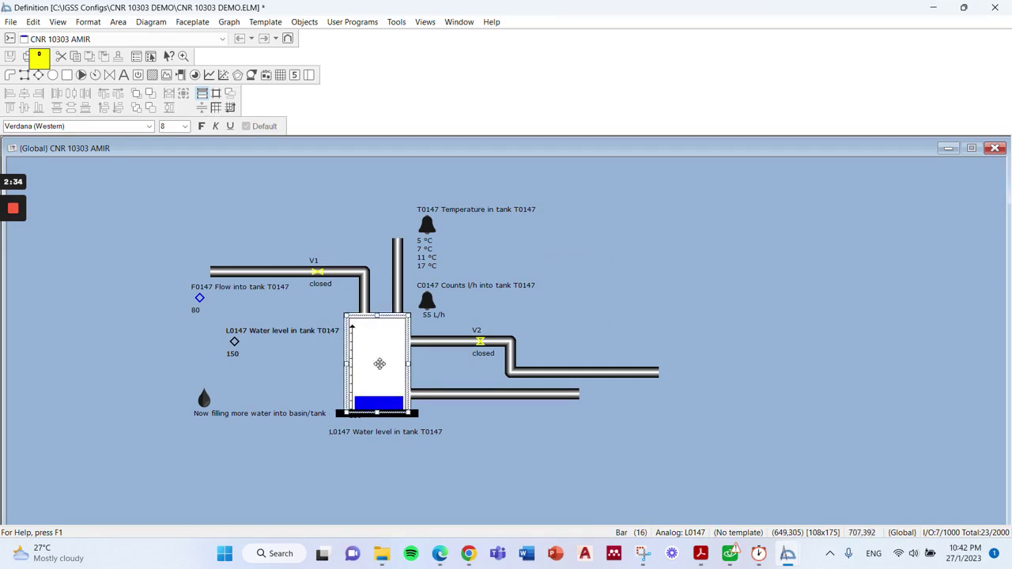
mouse_move(15, 262)
left_click(15, 261)
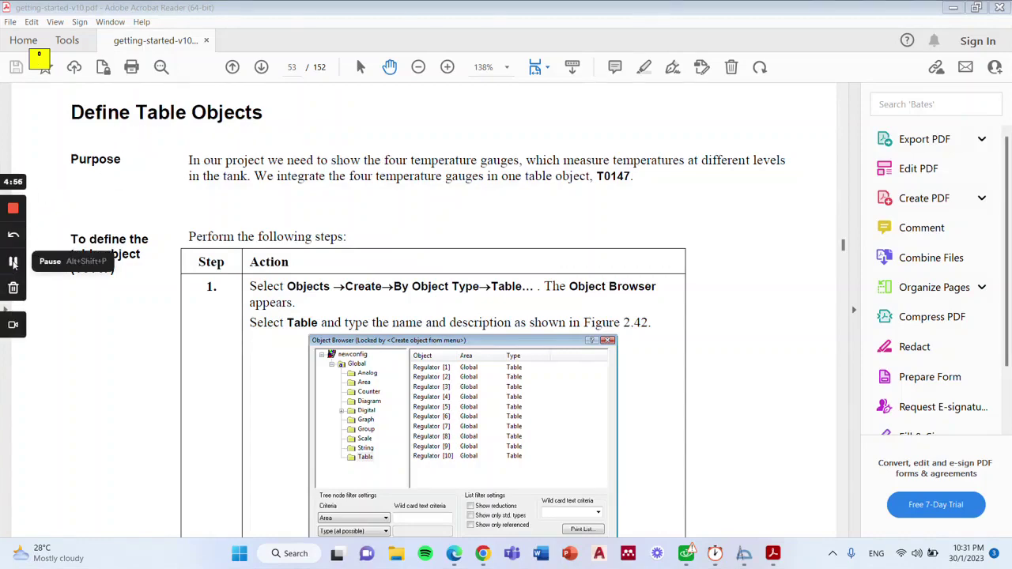
- Create a table object named T0147 in the Global area with the description "Temperature in tank T0147"
left_click(14, 262)
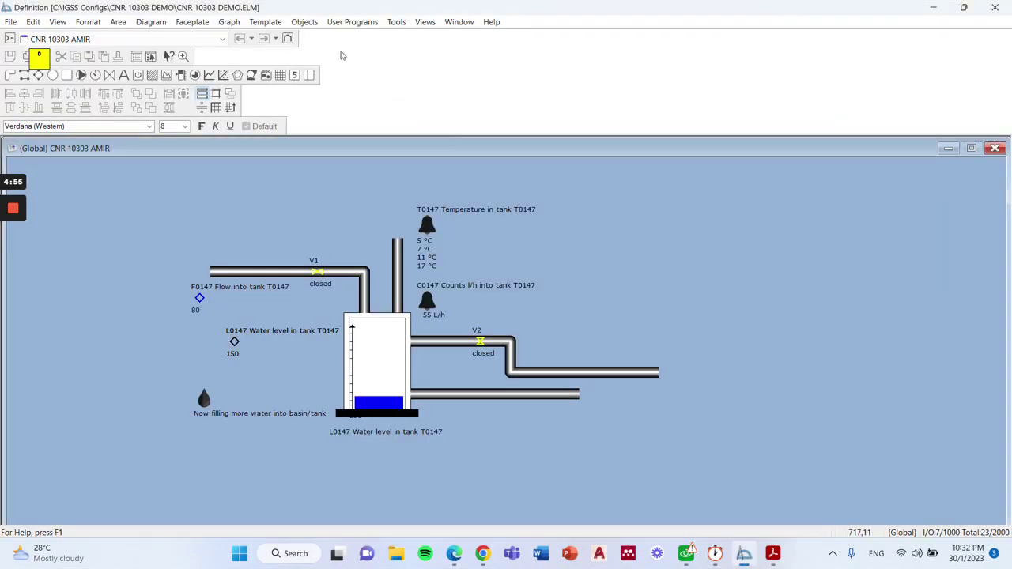
left_click(306, 22)
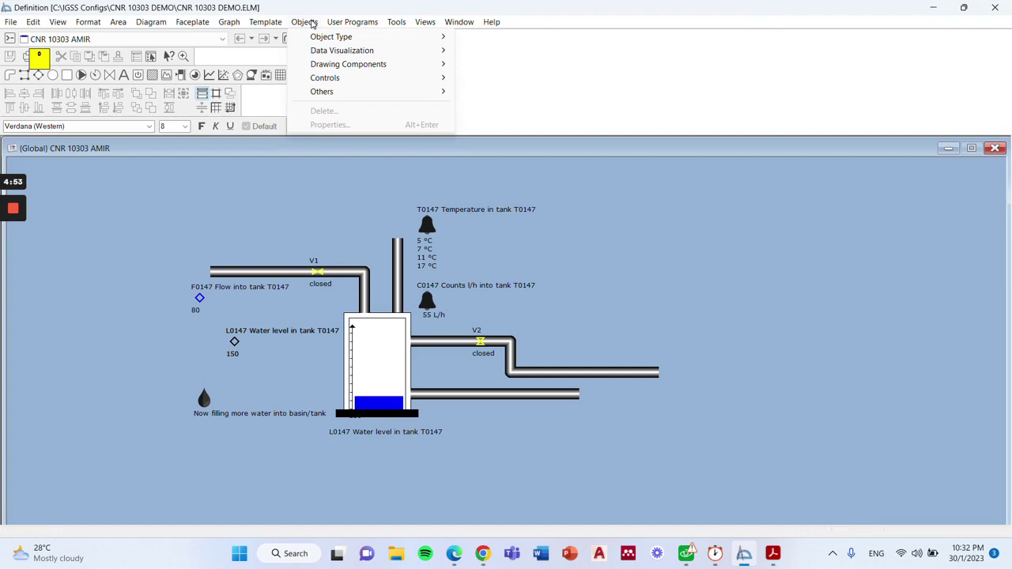
mouse_move(320, 37)
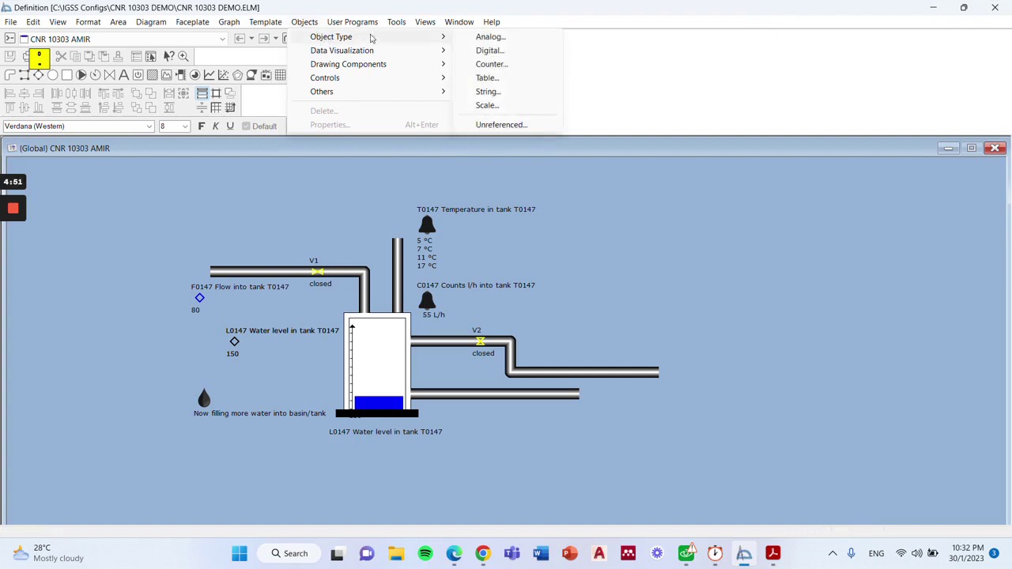
left_click(500, 79)
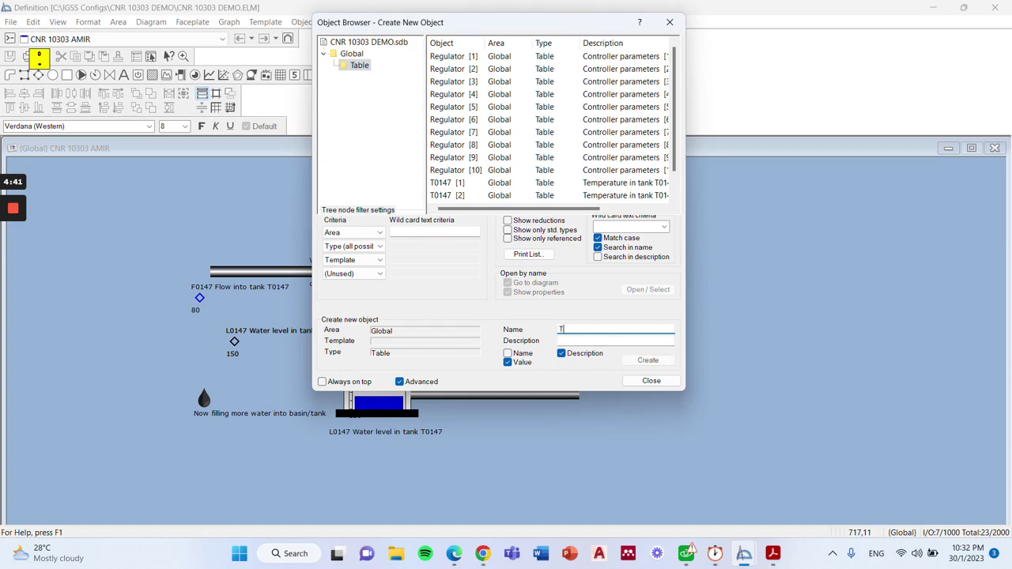
left_click(616, 341)
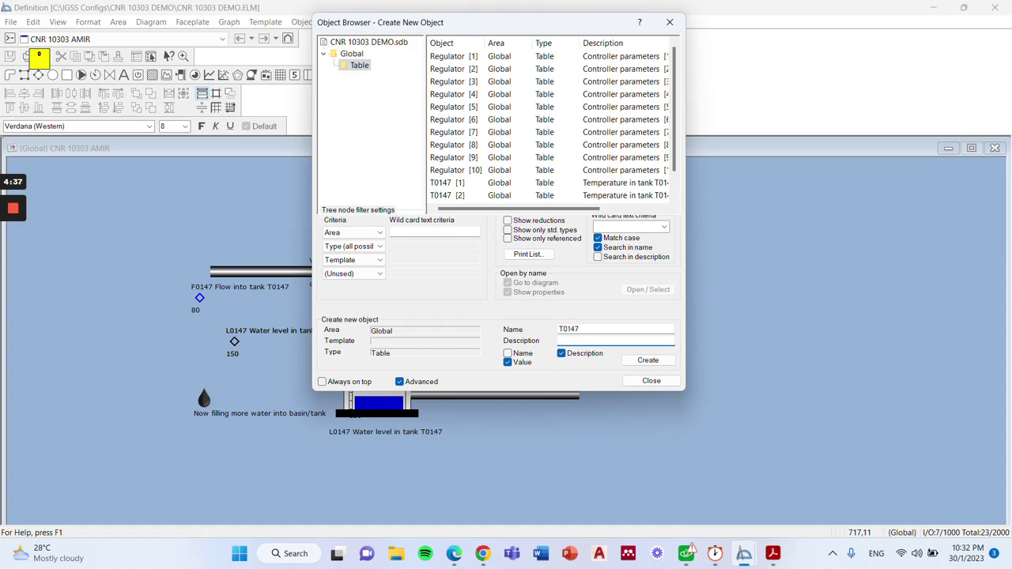
type("mperature in tank")
left_click(647, 361)
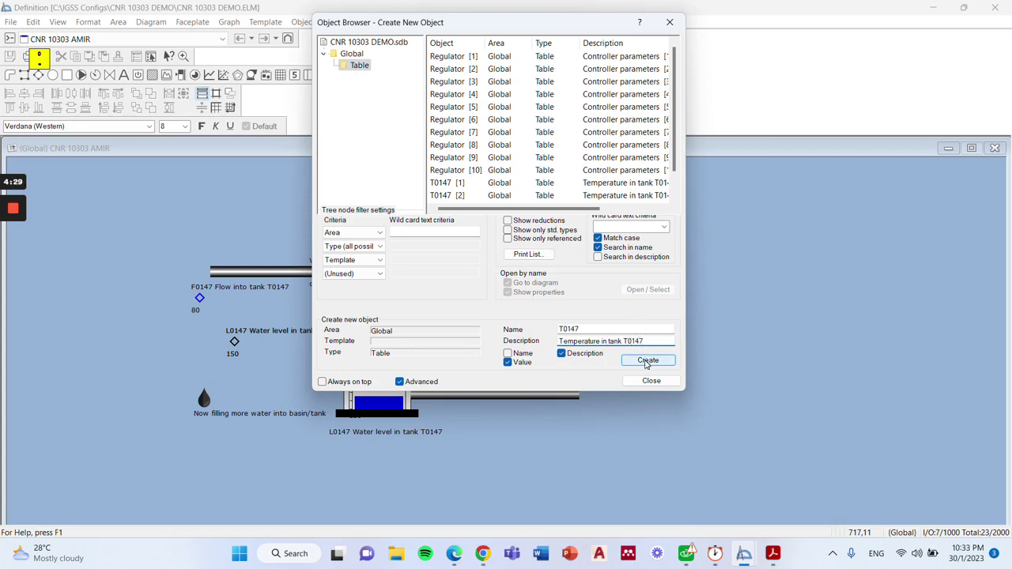
mouse_move(2, 205)
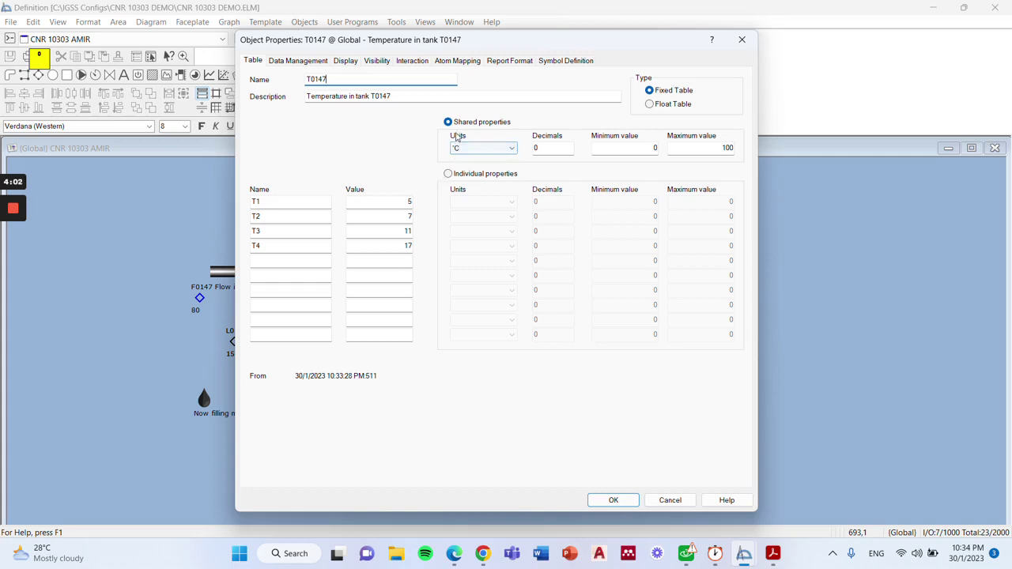
- Review T0147's shared table units and its protection and scaling settings under data management
left_click(480, 150)
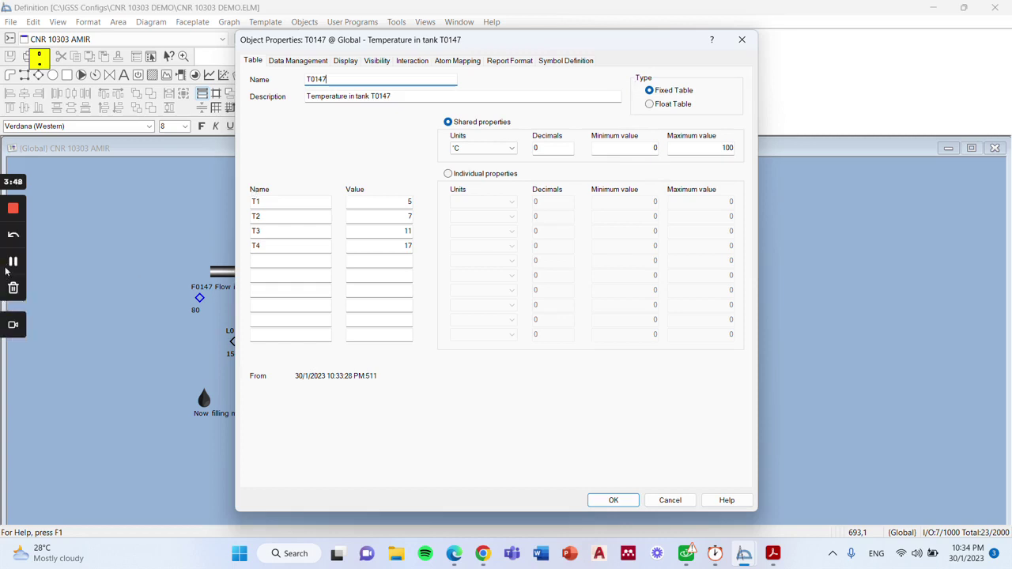
left_click(13, 262)
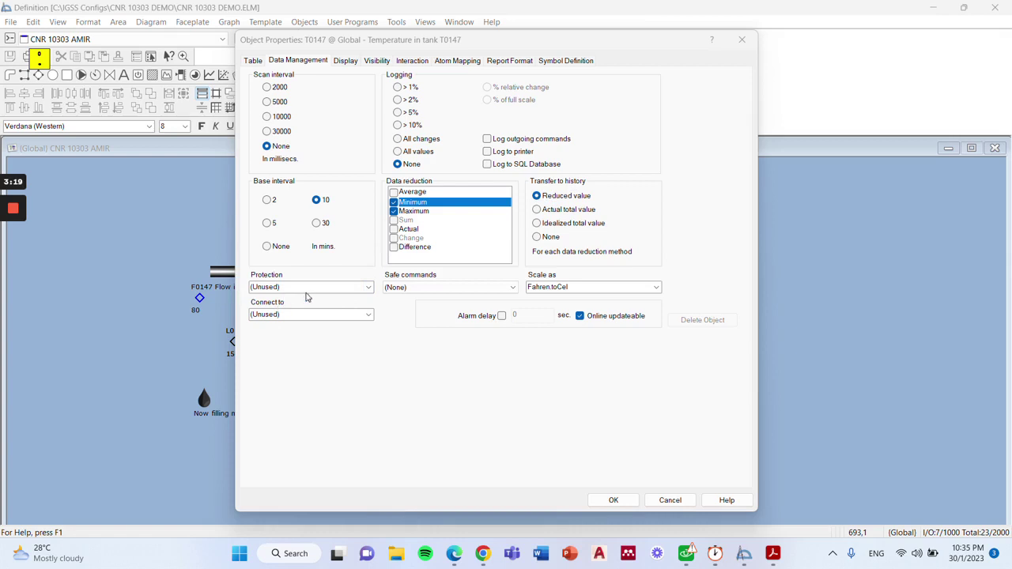
left_click(295, 297)
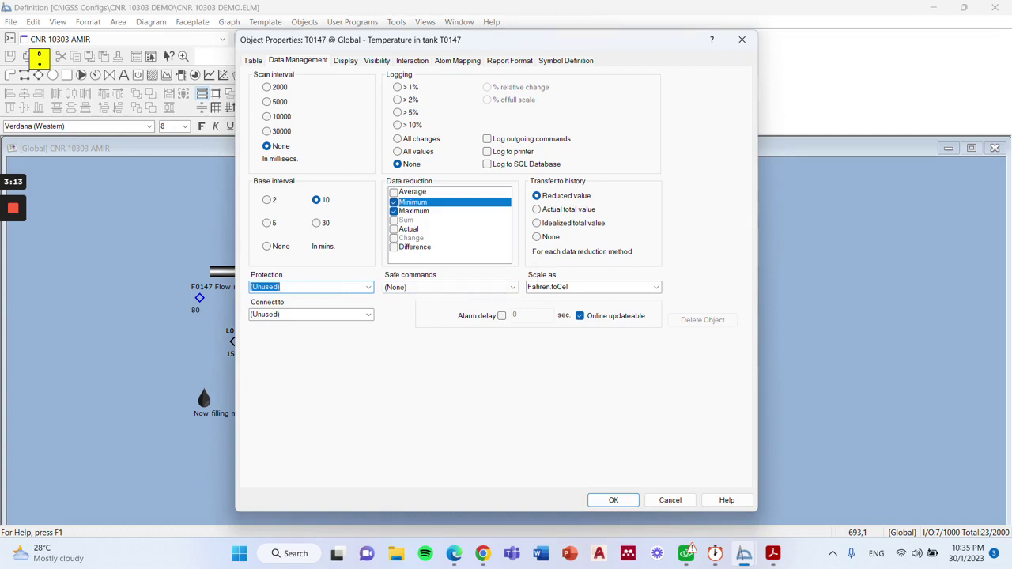
left_click(656, 287)
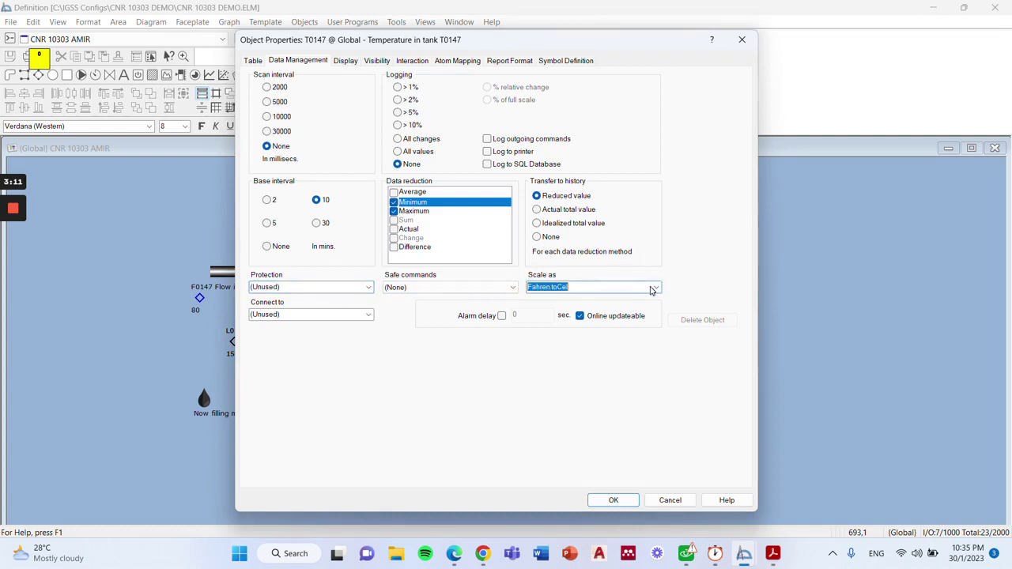
left_click(655, 290)
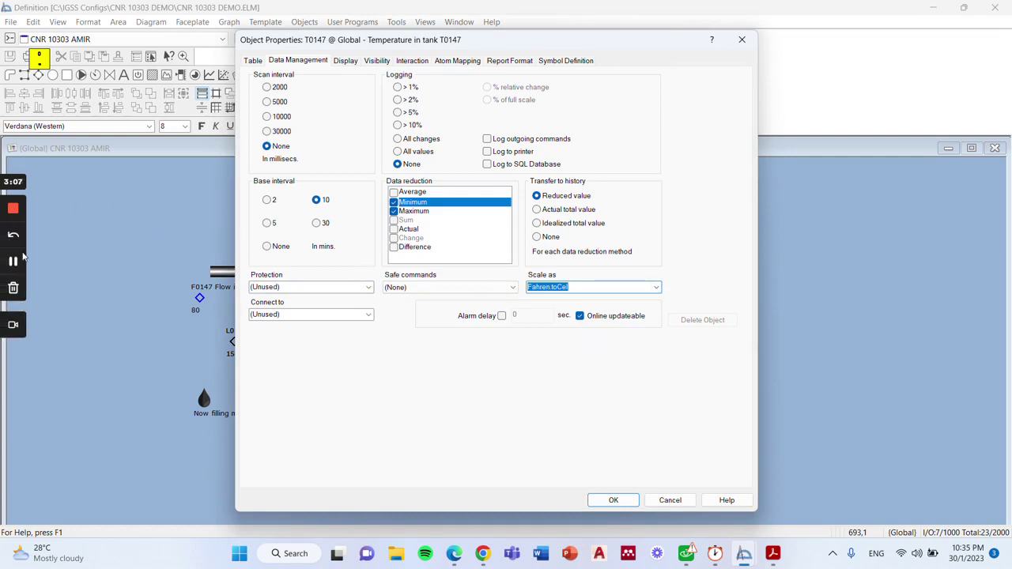
left_click(14, 238)
- Review T0147's display settings for the label, state value, number format and alarm indication
left_click(345, 62)
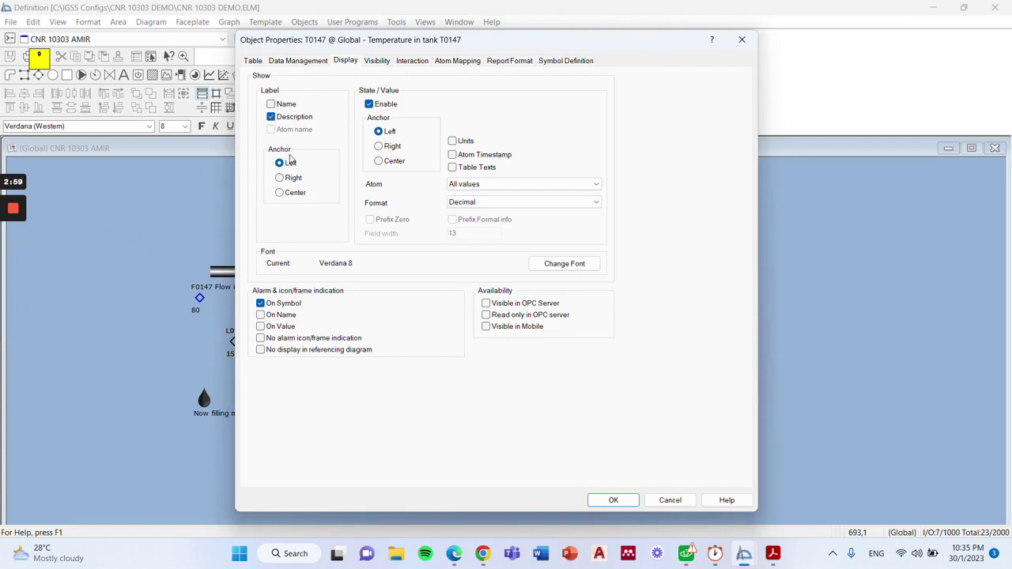
left_click(368, 103)
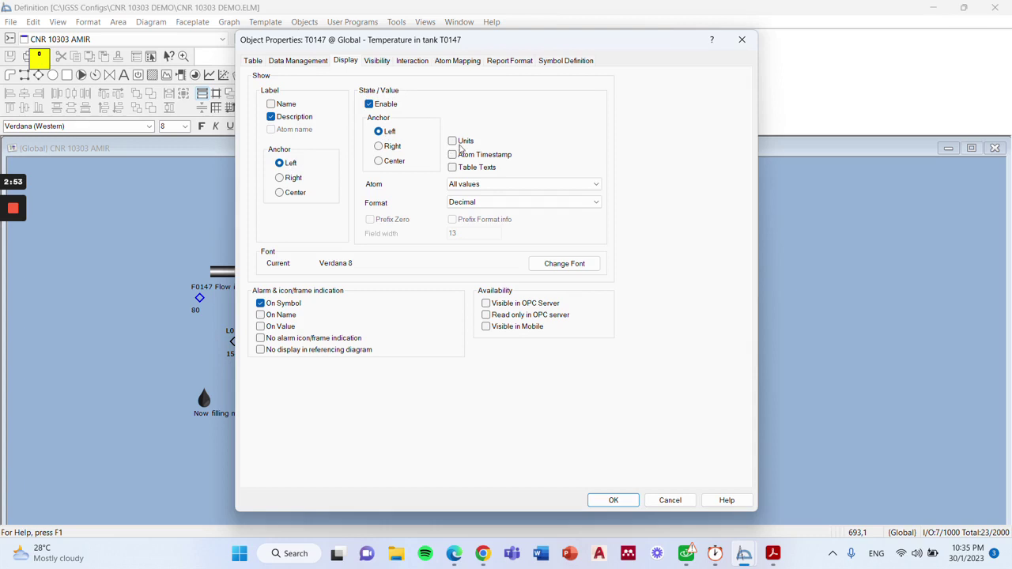
left_click(465, 204)
left_click(465, 206)
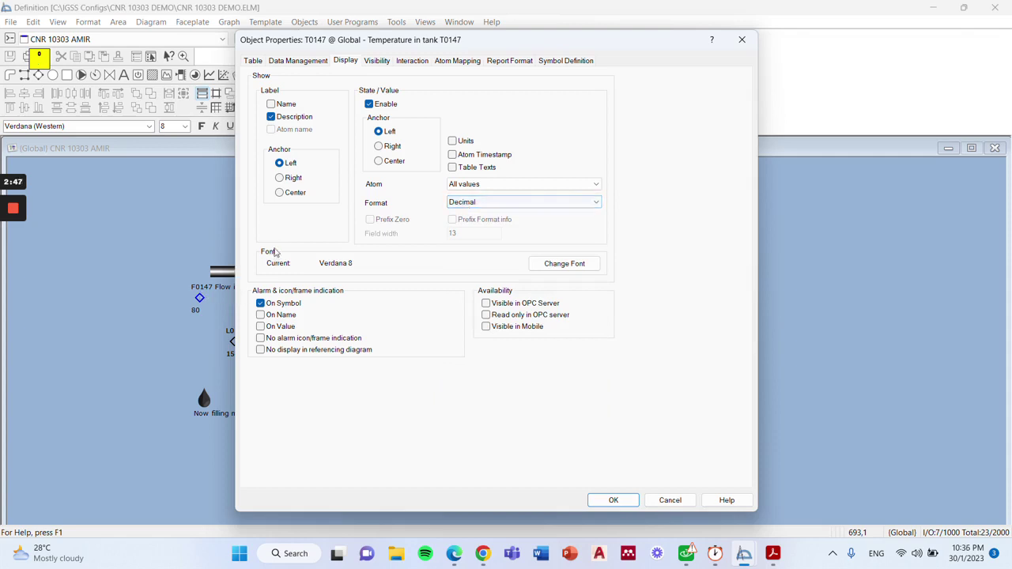
left_click(260, 303)
mouse_move(13, 209)
left_click(12, 262)
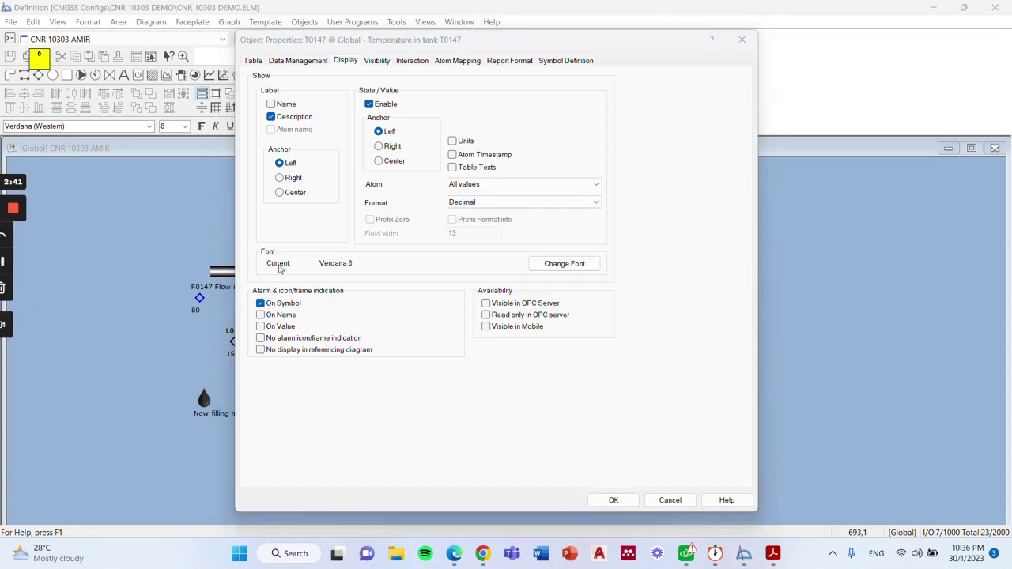
- Check the I/O mode and PLC address of T0147's Table atom and close the object properties
left_click(453, 64)
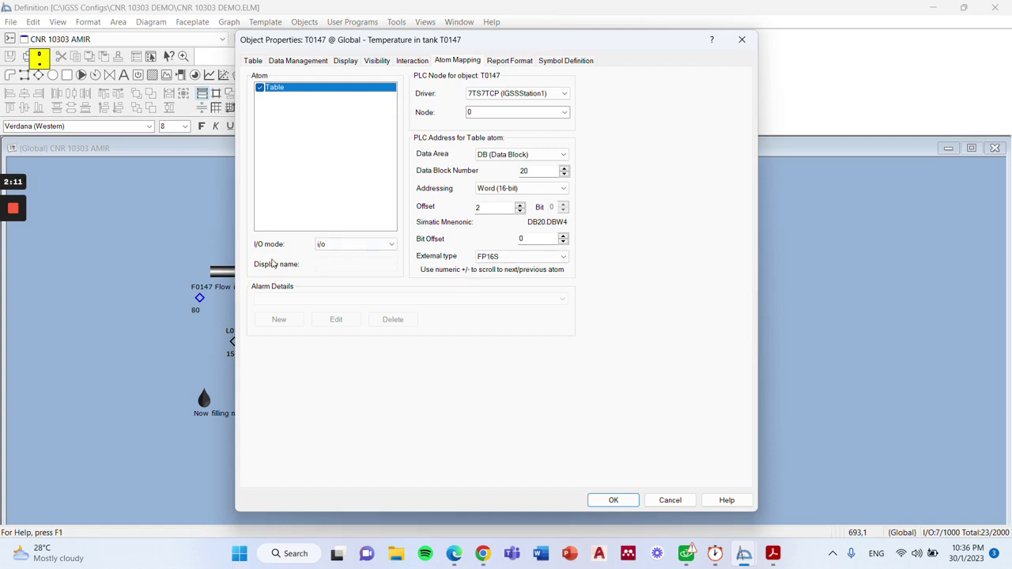
left_click(339, 245)
left_click(339, 245)
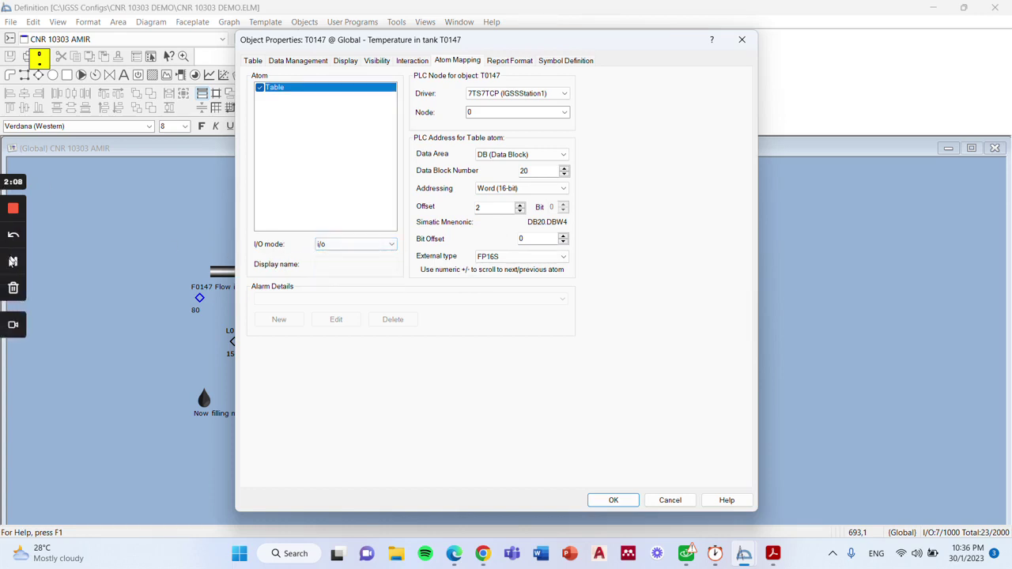
left_click(13, 264)
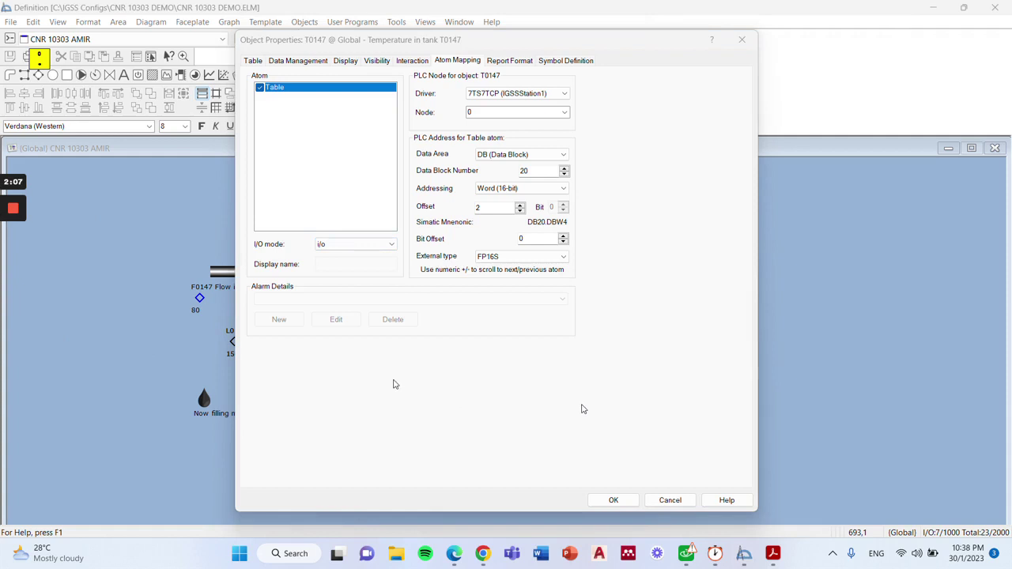
mouse_move(6, 246)
left_click(13, 263)
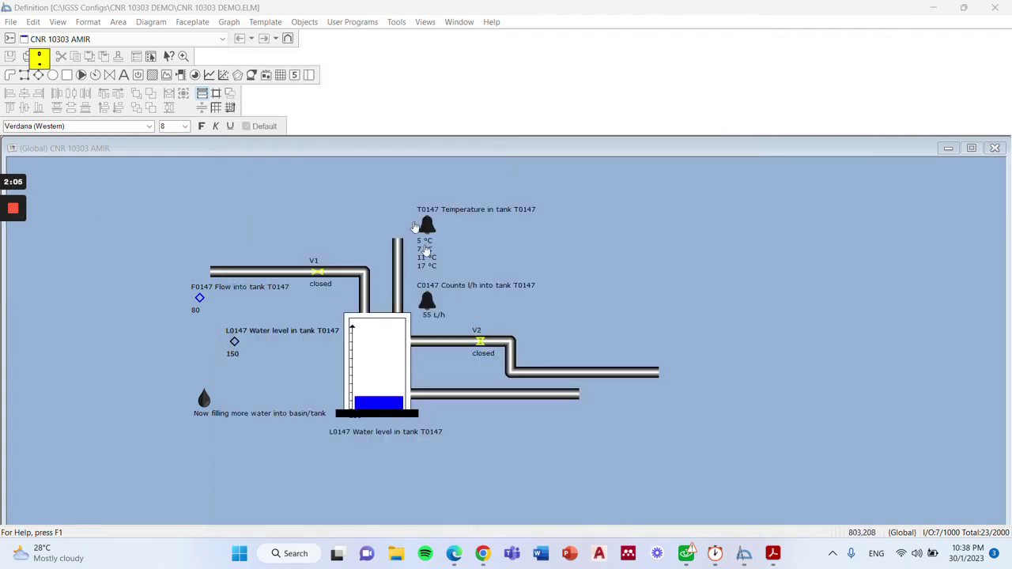
- Select the T0147 temperature table object on the diagram to inspect it, and clear the selection
left_click_drag(406, 194, 546, 281)
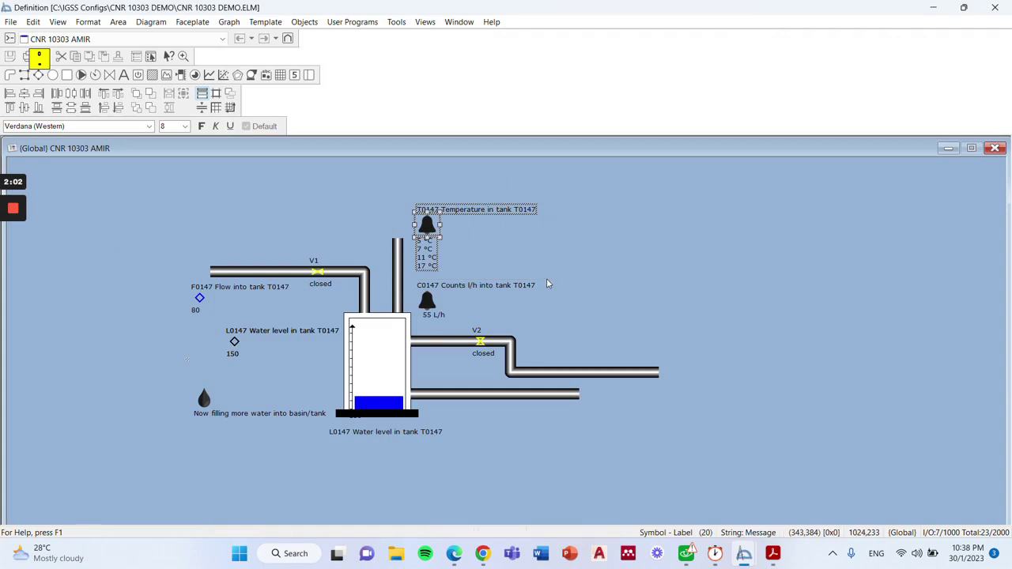
left_click(483, 205)
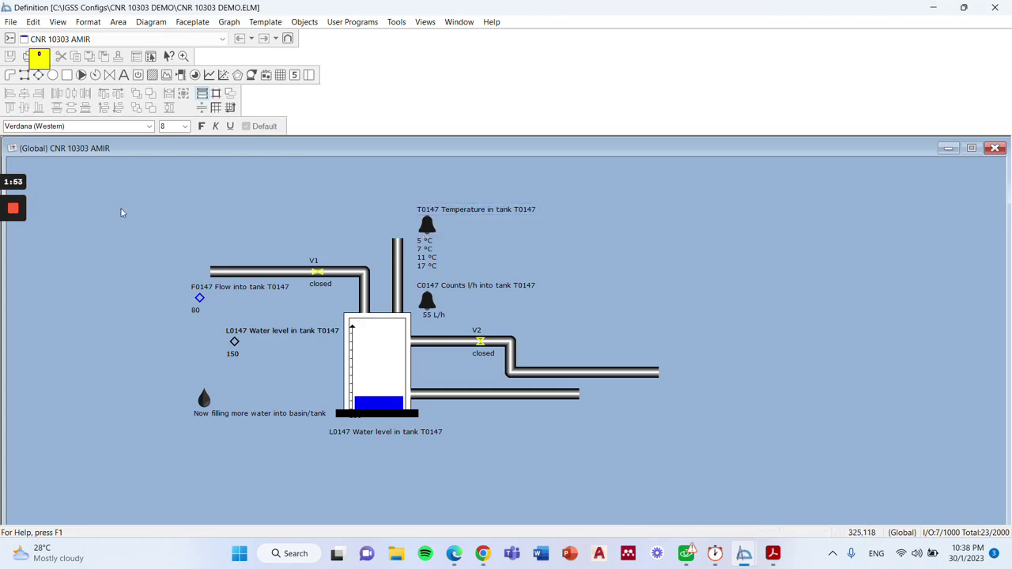
left_click(13, 263)
- Create a counter object named C0147 in the Global area with the description "Counts l/h into tank T0147"
left_click(305, 21)
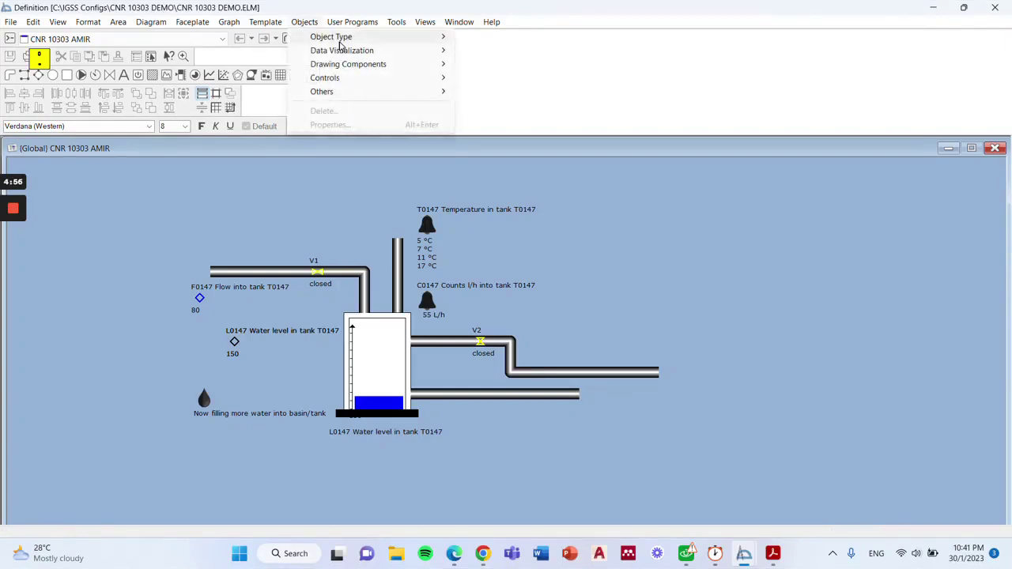
mouse_move(342, 44)
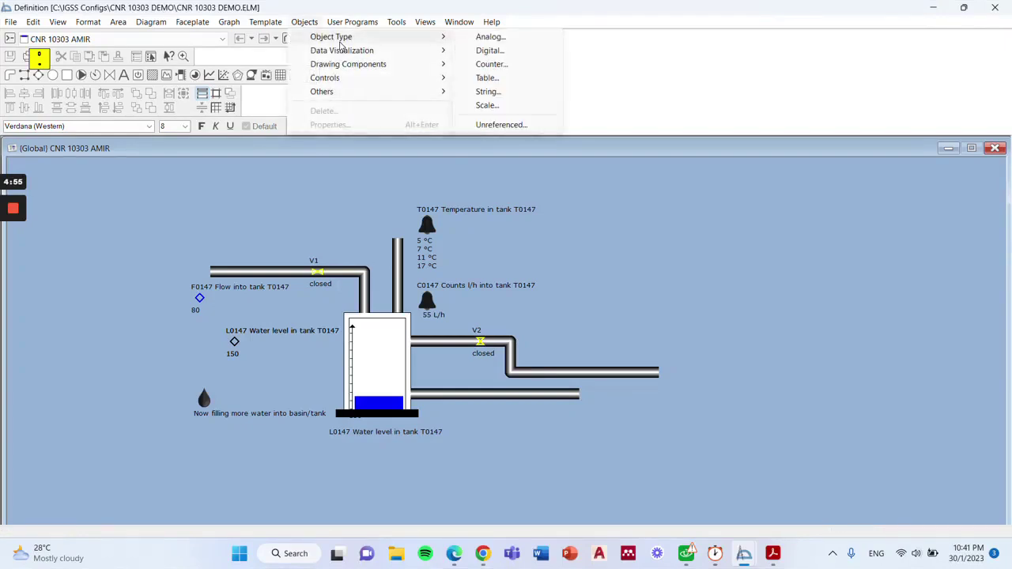
left_click(505, 66)
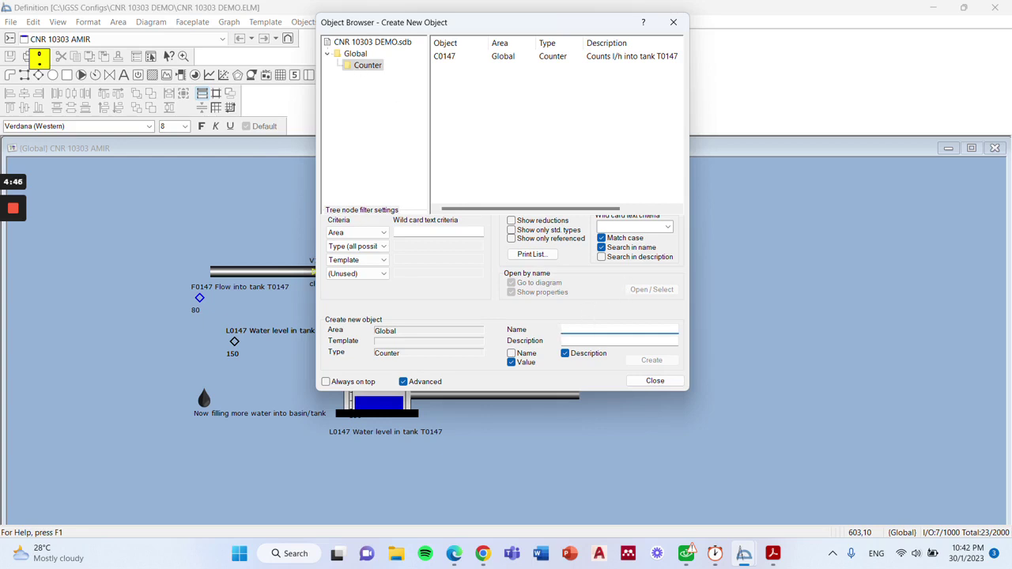
type("C0147")
key("Tab")
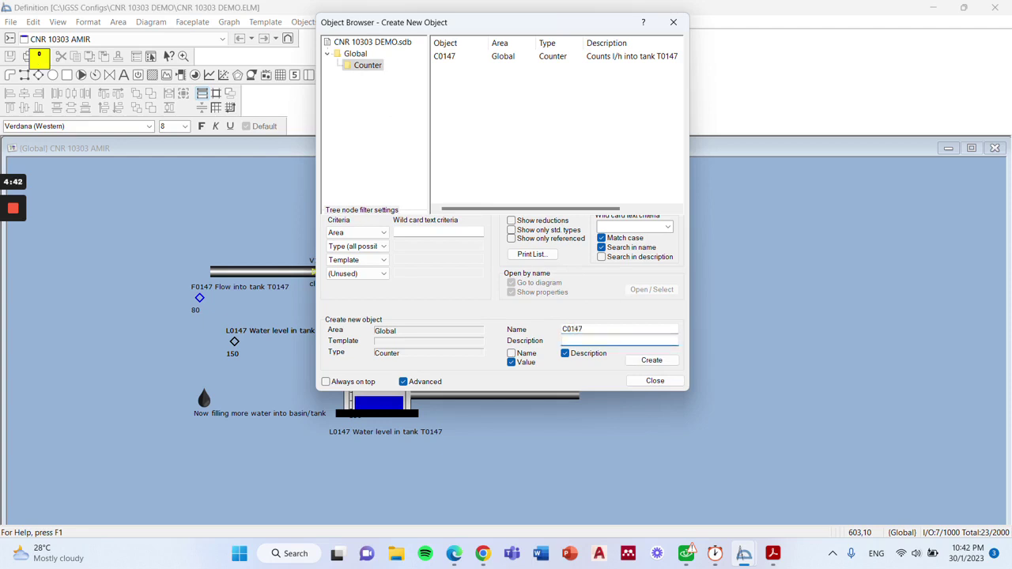
type("Counts l/h into tank T0147")
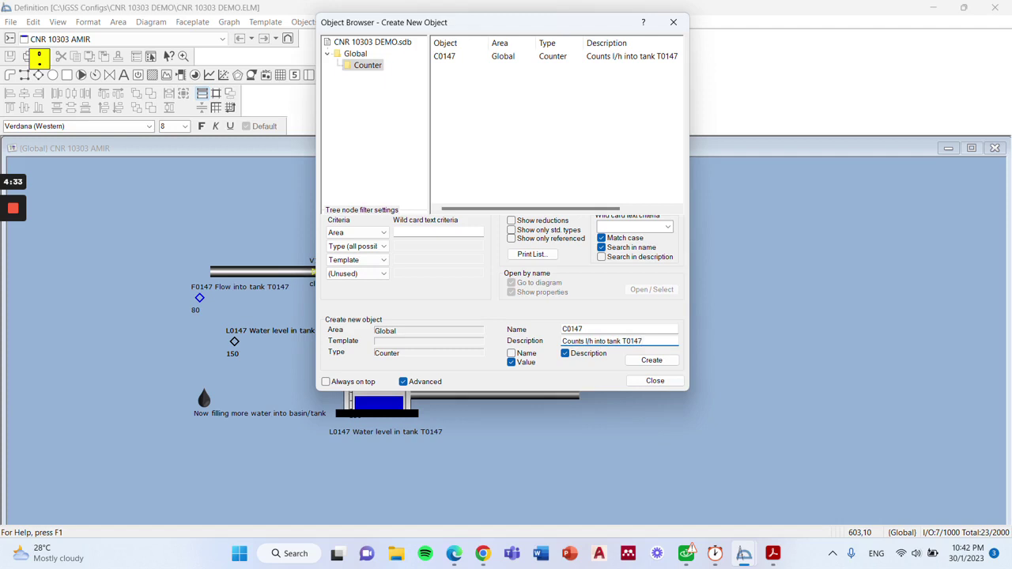
left_click(651, 360)
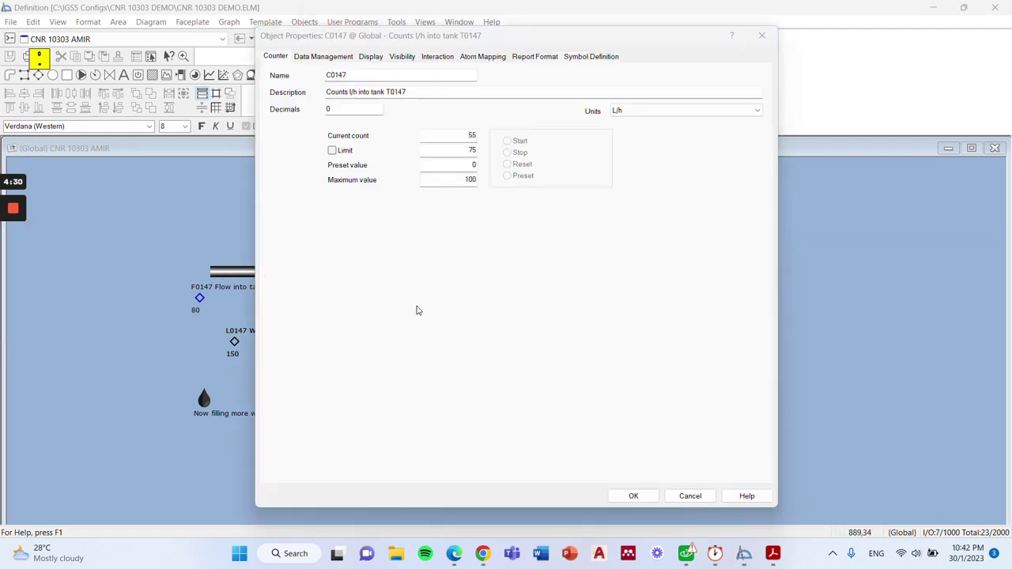
left_click(418, 310)
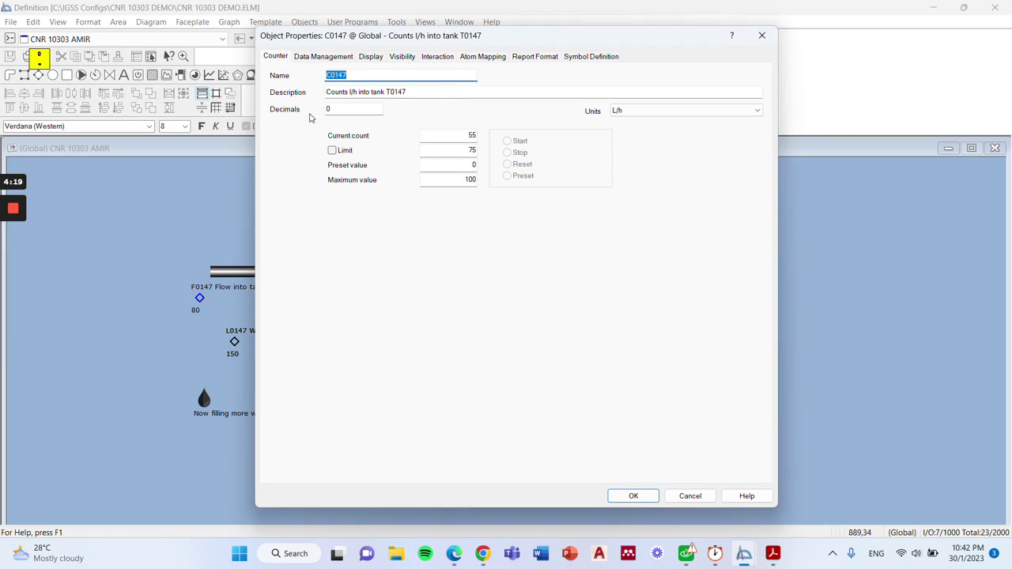
- Review the units, count, limit and maximum value settings of counter C0147
left_click(661, 111)
left_click(661, 111)
left_click(661, 112)
left_click(661, 112)
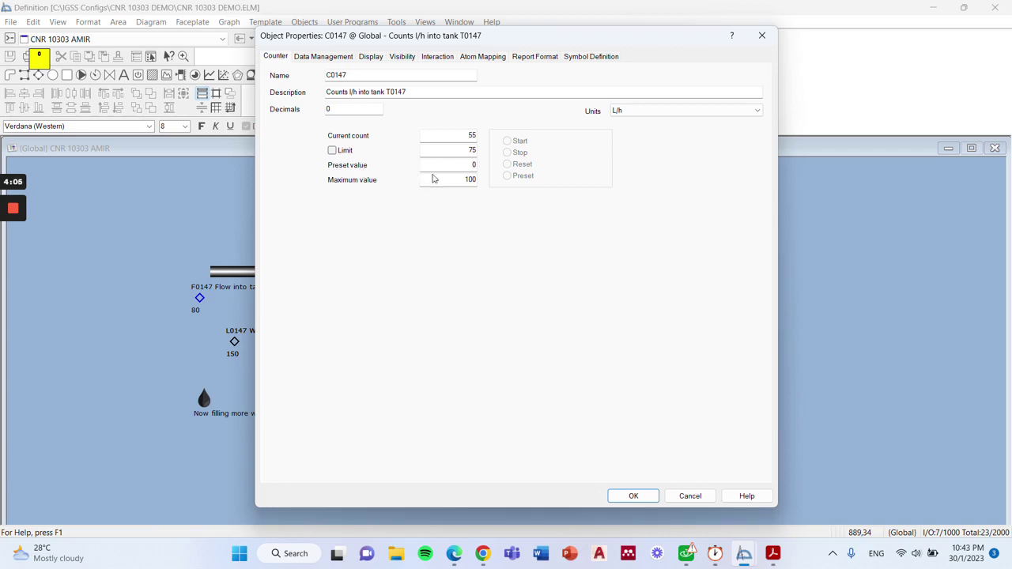
left_click(14, 266)
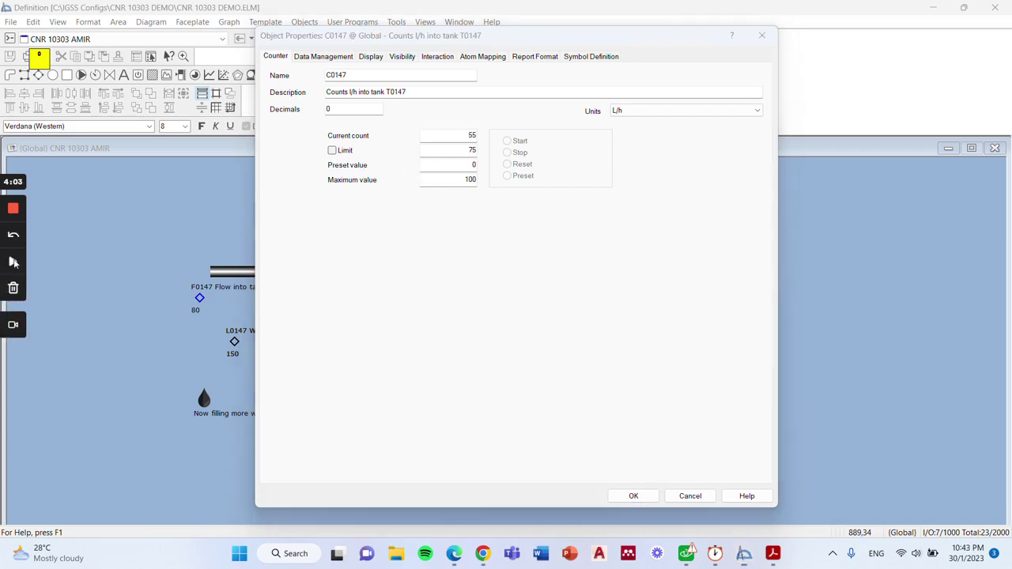
- Review C0147's data management options, covering scan interval, logging and data reduction, and its display settings for label and value
left_click(318, 58)
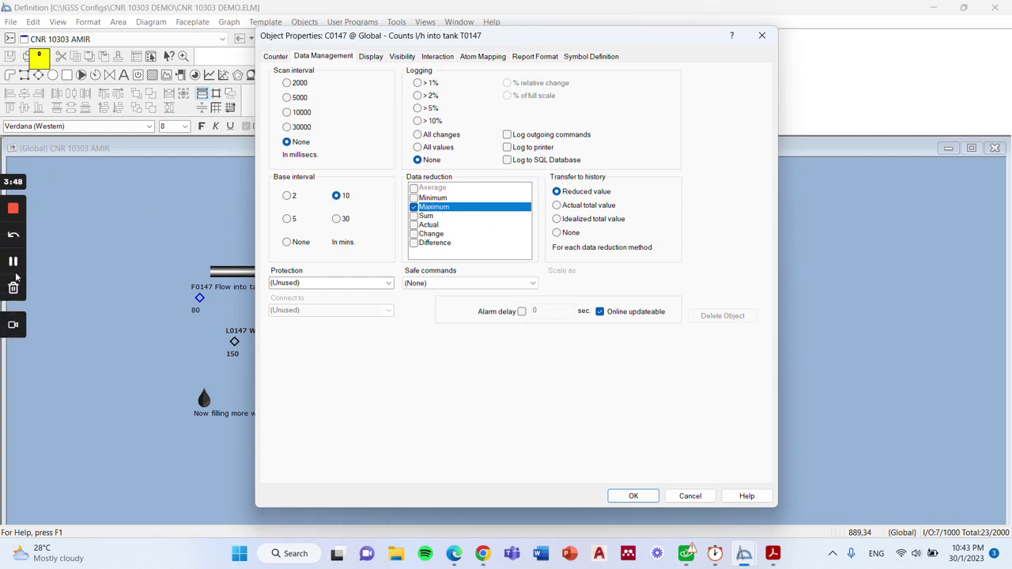
left_click(368, 57)
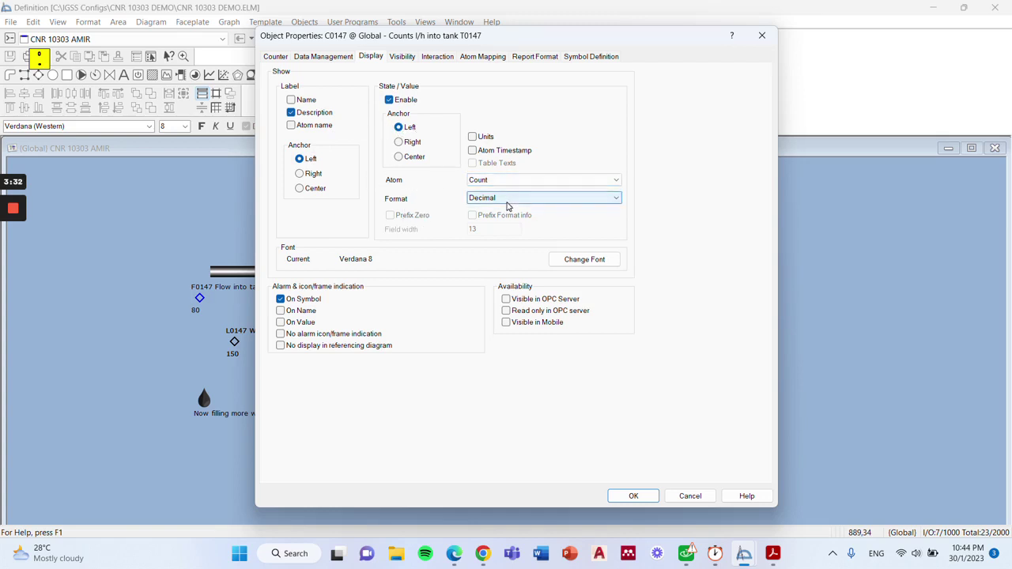
mouse_move(13, 211)
left_click(12, 263)
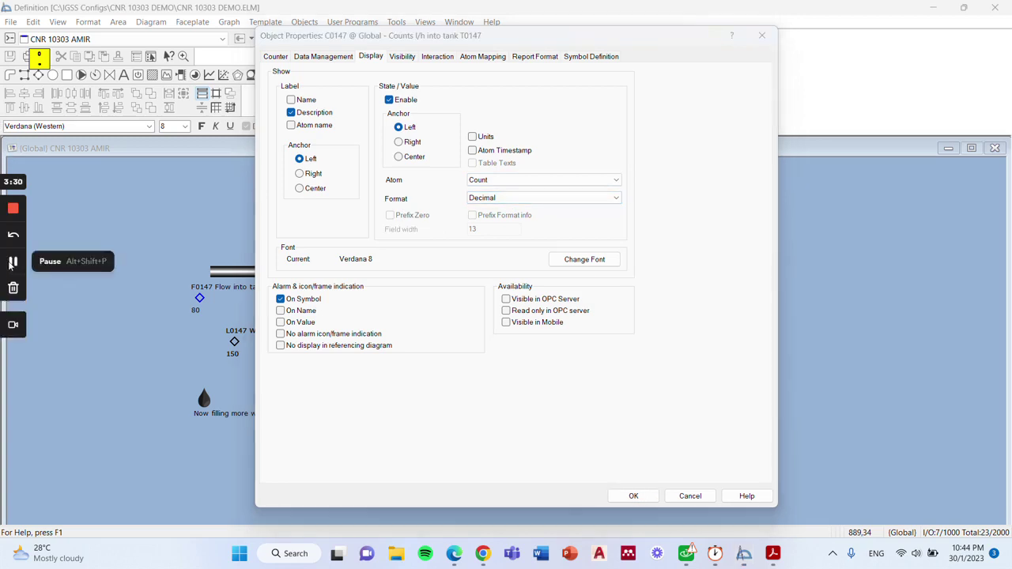
- Check the I/O mode and PLC address of C0147's Command and Count atoms and accept the counter's properties
left_click(478, 57)
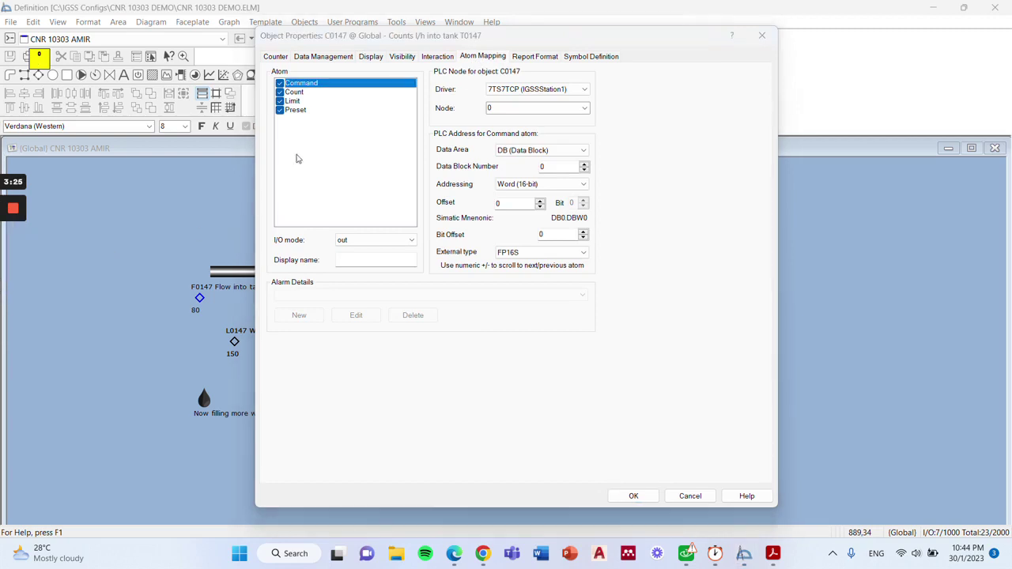
left_click(300, 94)
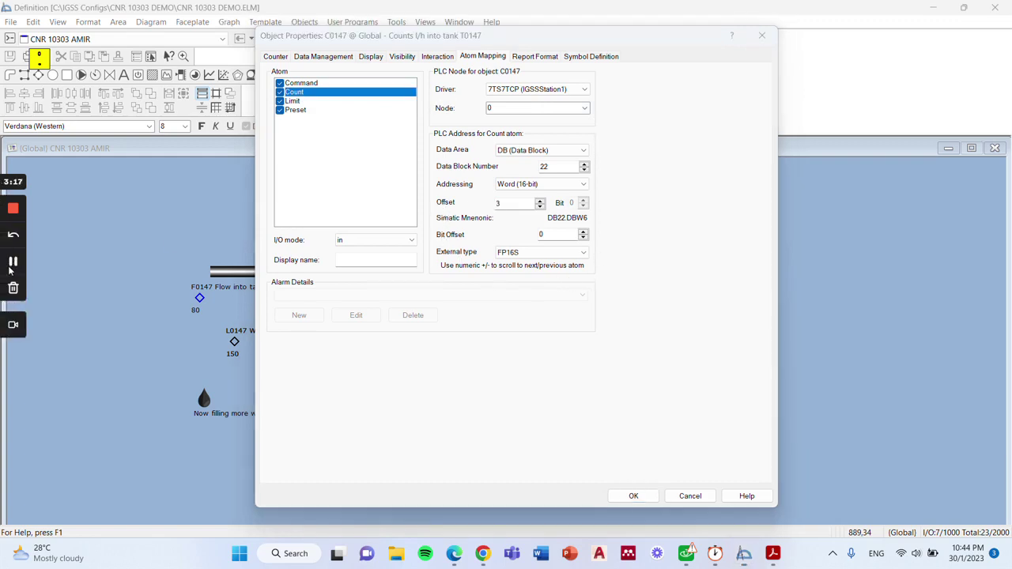
left_click(633, 496)
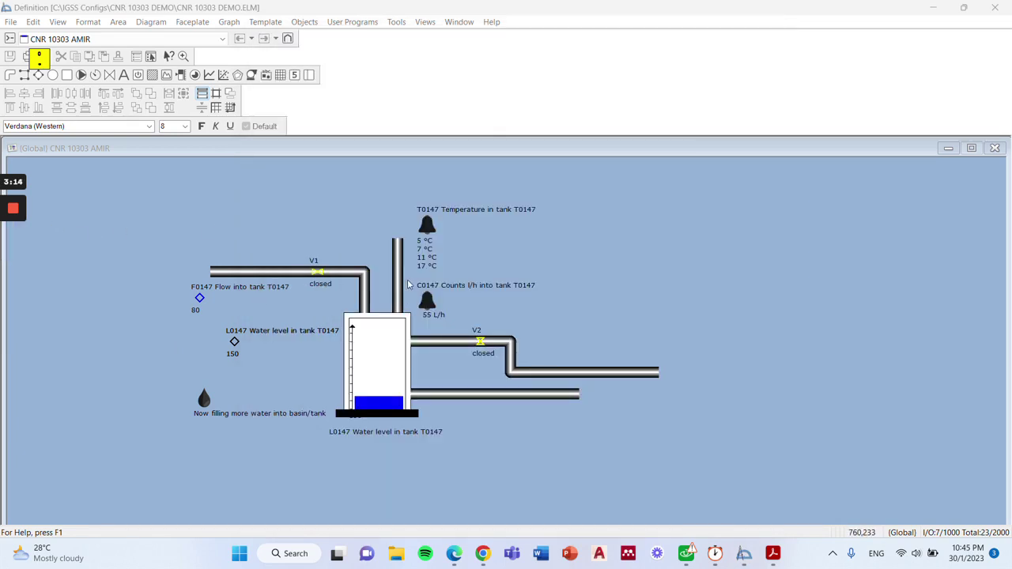
- Select the C0147 counter object with its label and value on the diagram to inspect it
left_click_drag(412, 277, 552, 324)
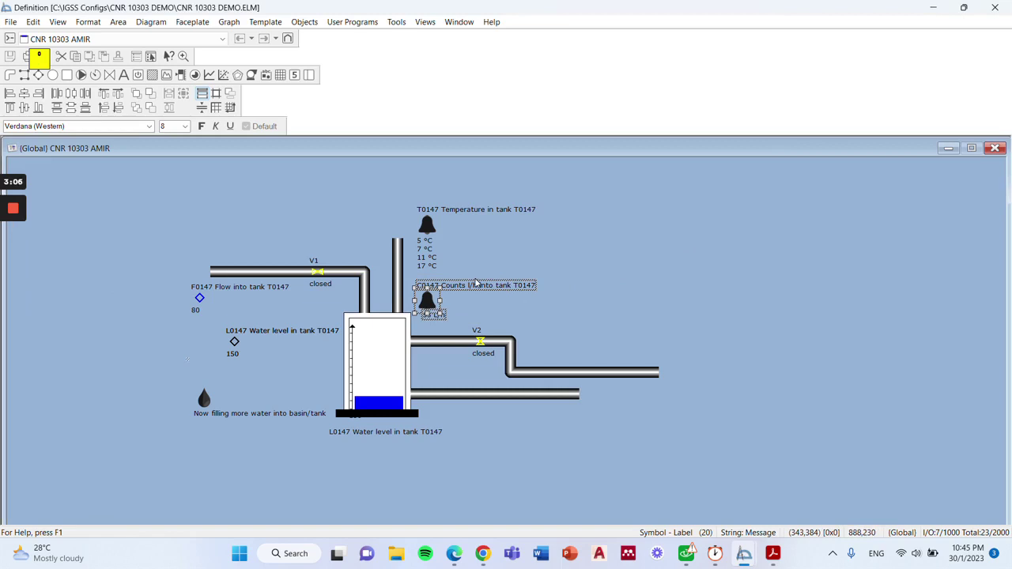
mouse_move(16, 269)
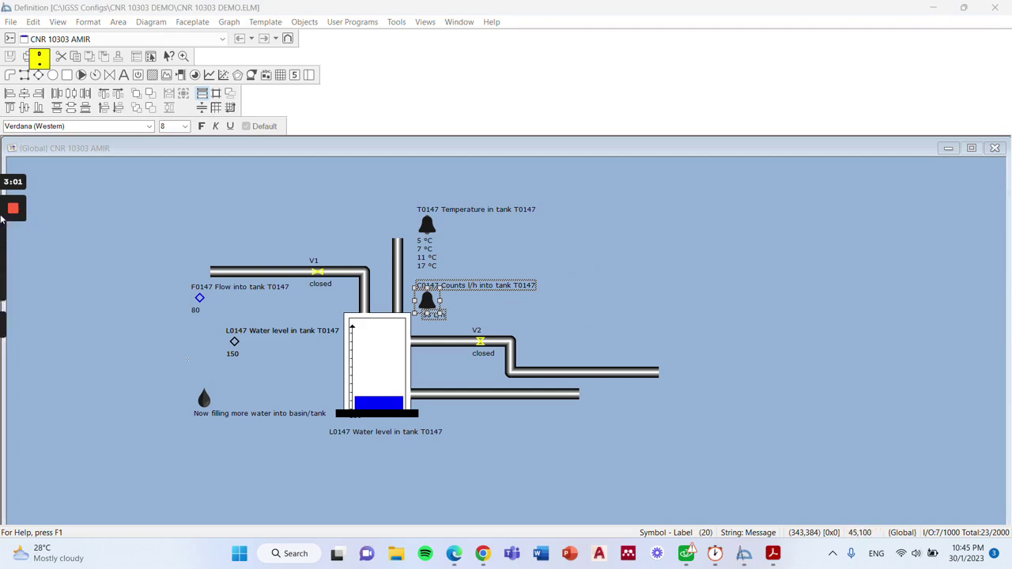
left_click(7, 266)
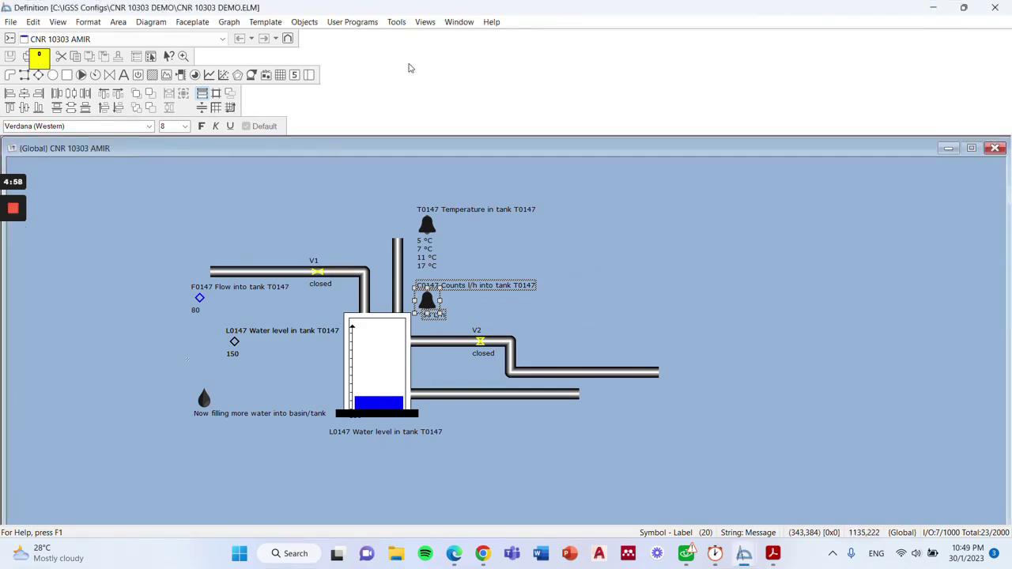
- Create a rectangular field of the String type named Message in the Global area
left_click(305, 23)
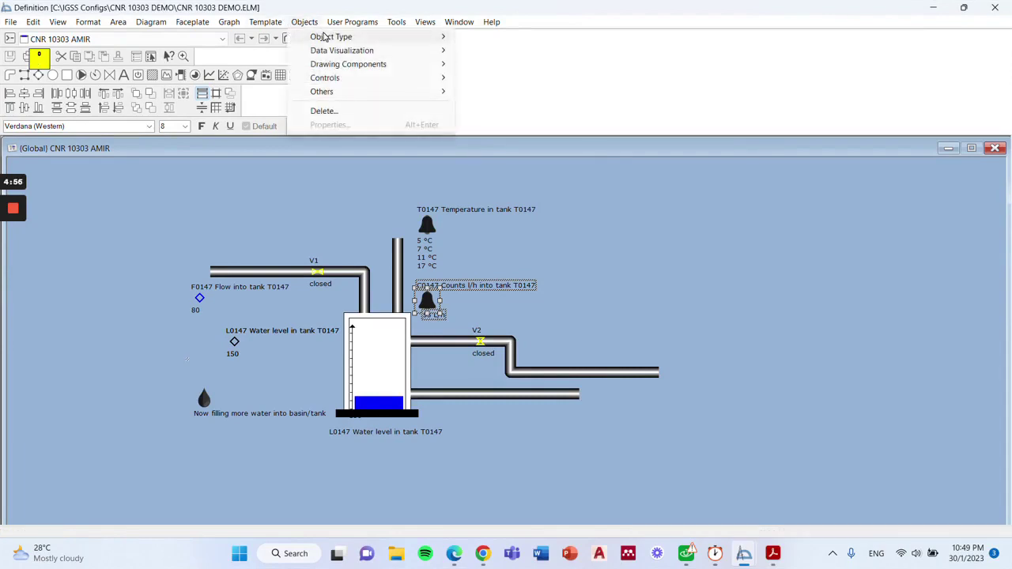
mouse_move(348, 68)
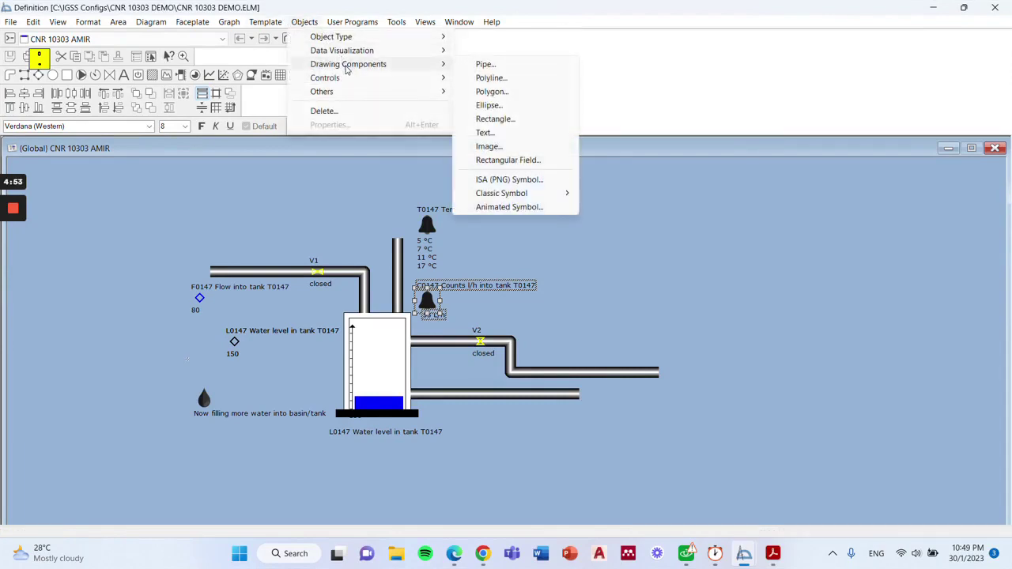
left_click(527, 162)
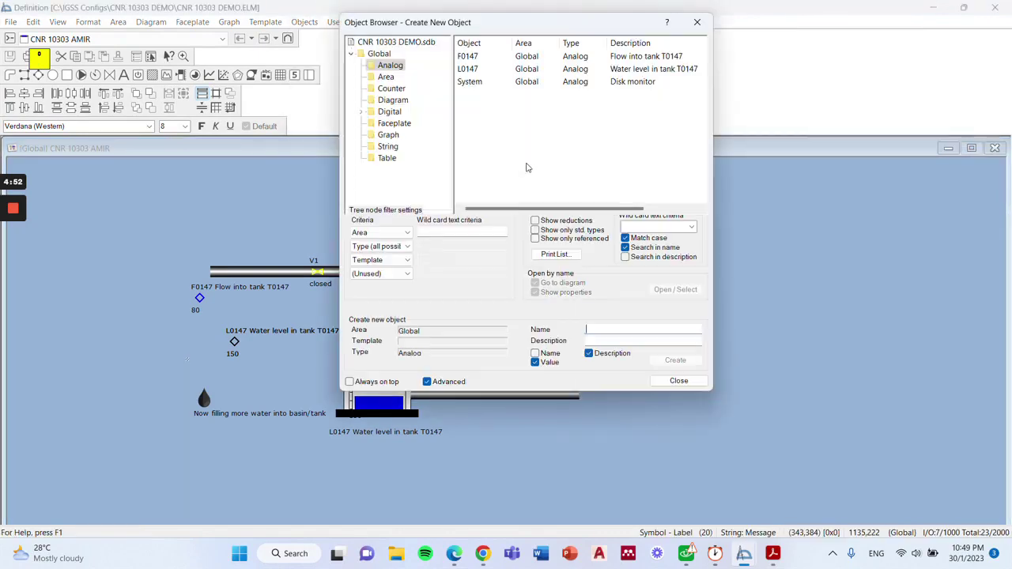
left_click(373, 148)
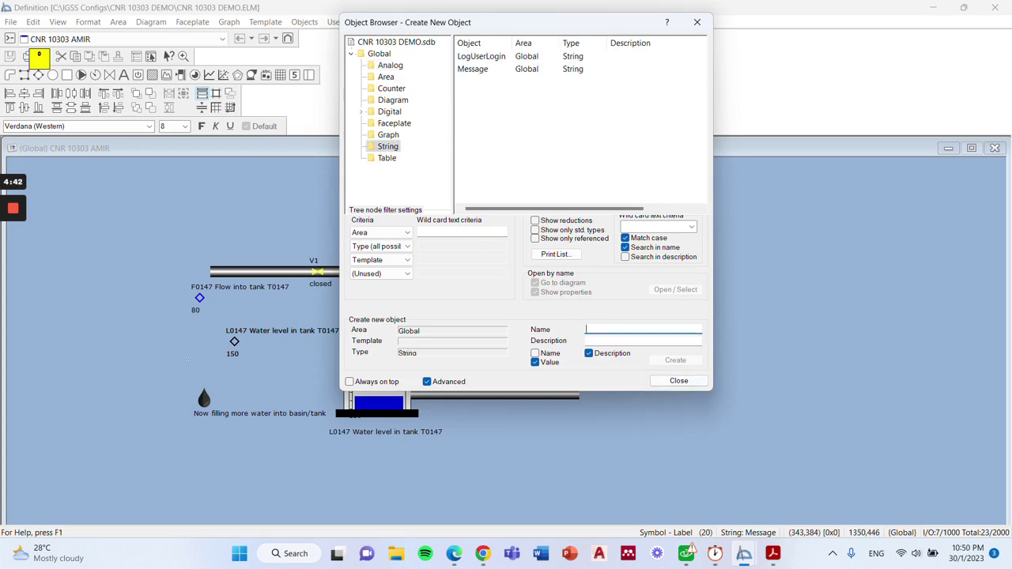
type("MWEs")
key("BackSpace")
left_click(657, 359)
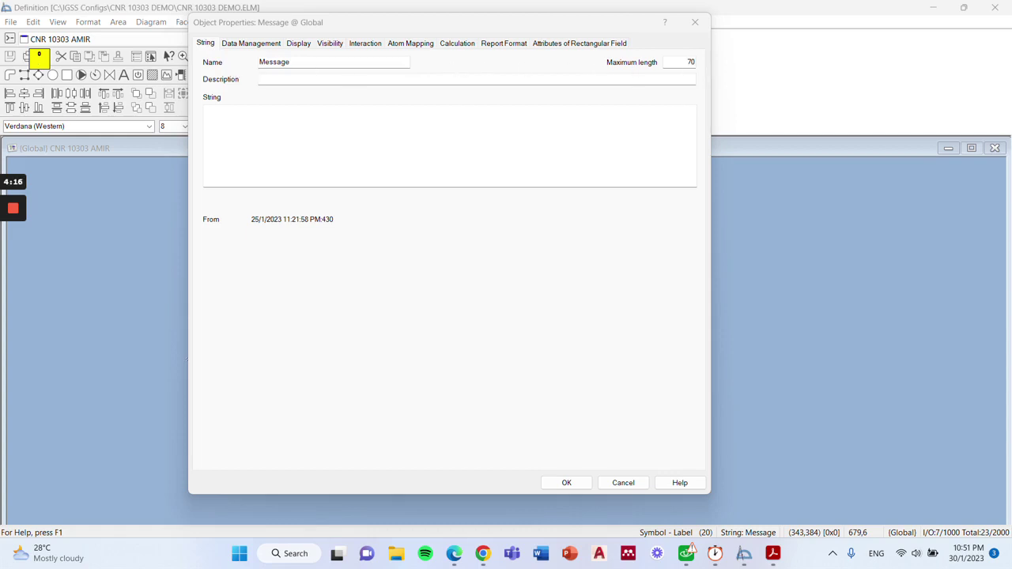
- Set the string of the Message object to "Now filling more water into basin/tank"
left_click(230, 114)
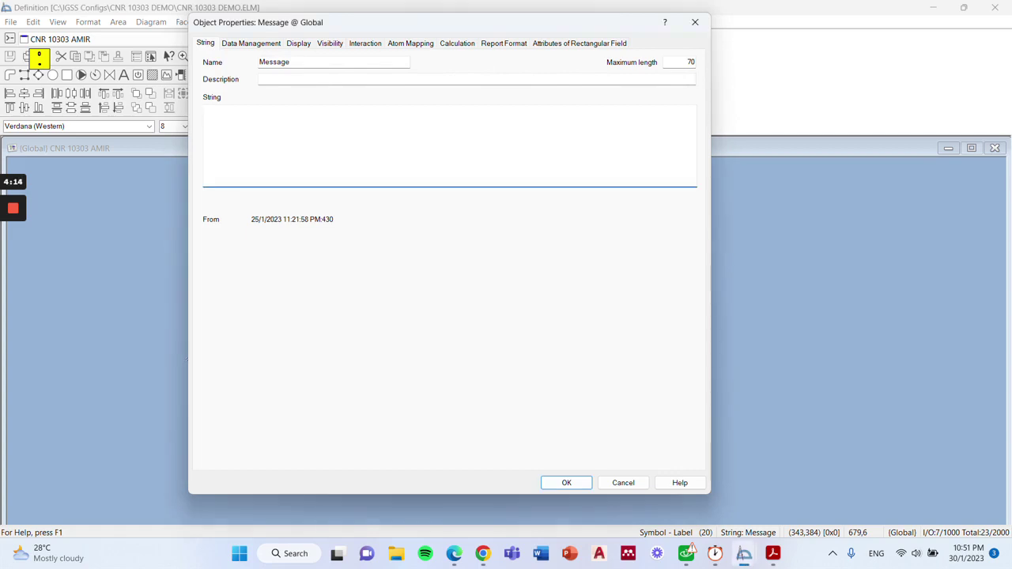
type("Now filling more water into basin/tank")
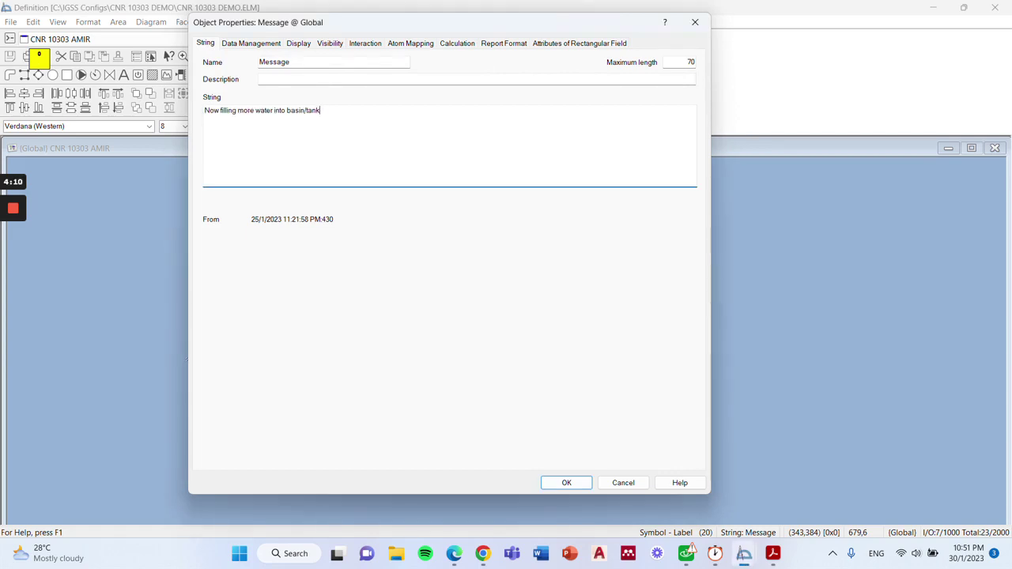
mouse_move(13, 237)
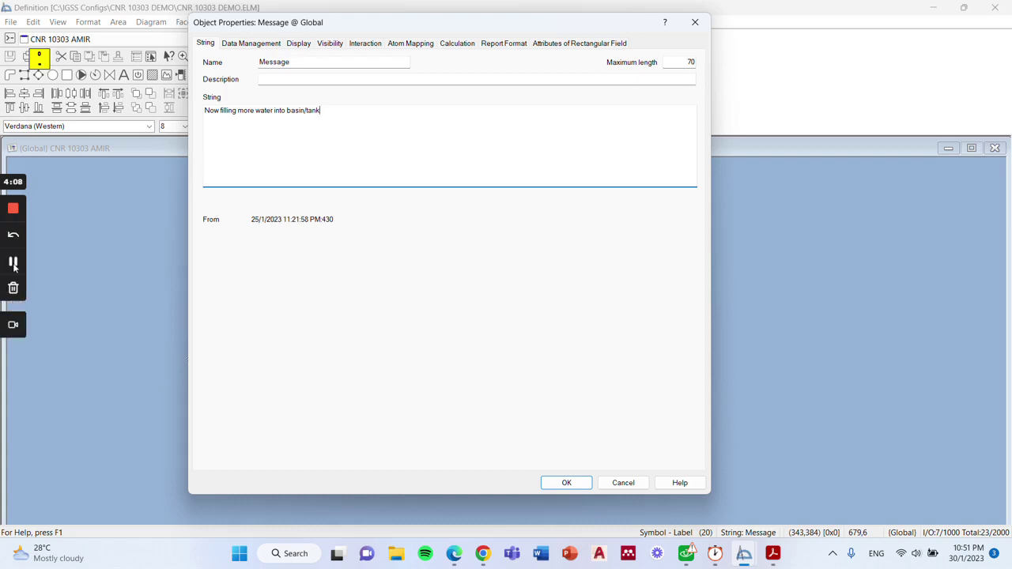
left_click(14, 263)
- Review Message's data management options and its display settings for label, state value and alarm indication
left_click(243, 45)
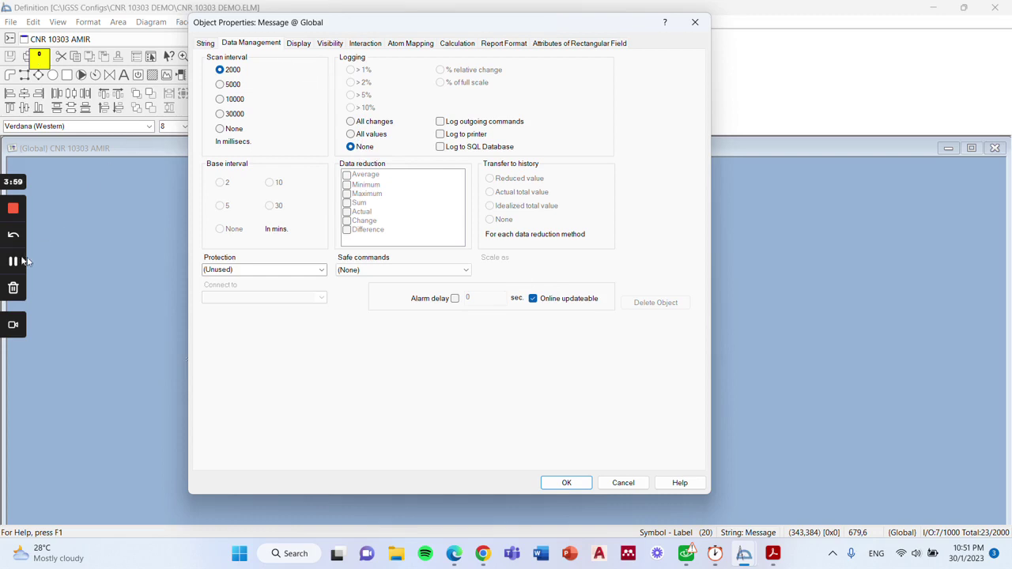
left_click(300, 43)
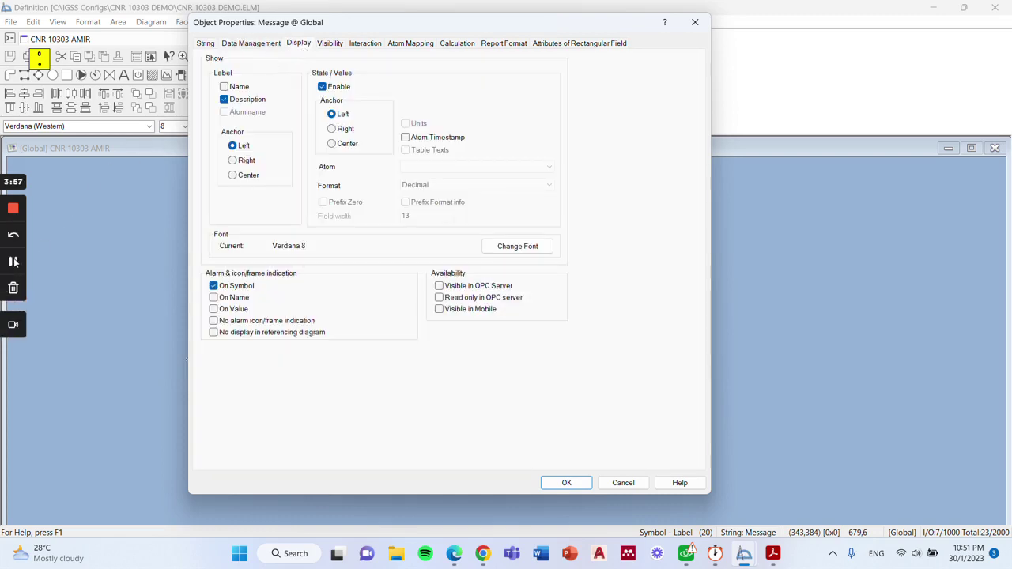
left_click(16, 224)
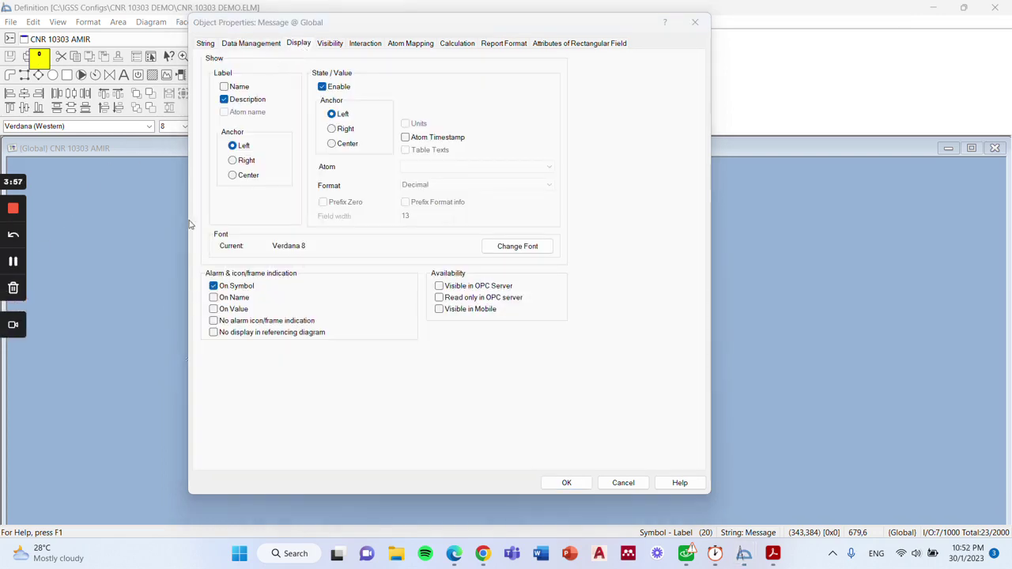
- Check the PLC address and external type of Message's Text atom and inspect the water message object on the diagram
left_click(412, 44)
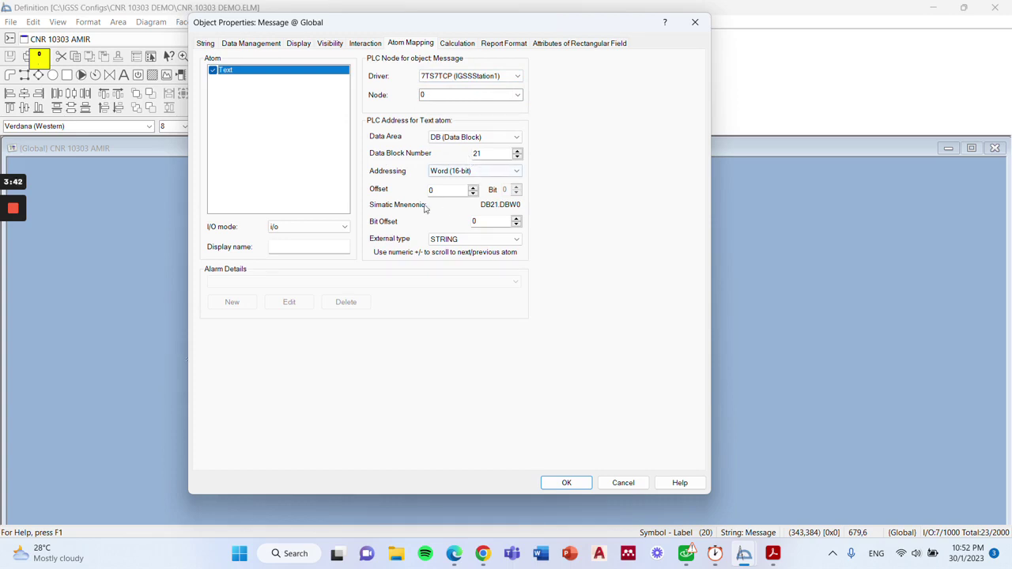
left_click(486, 239)
left_click(577, 248)
mouse_move(20, 267)
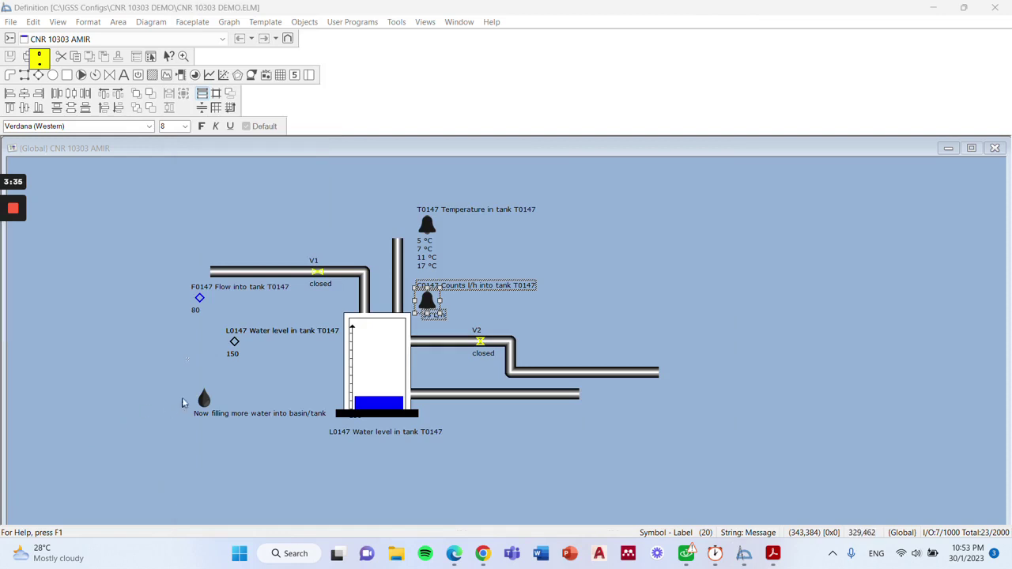
left_click_drag(173, 381, 330, 432)
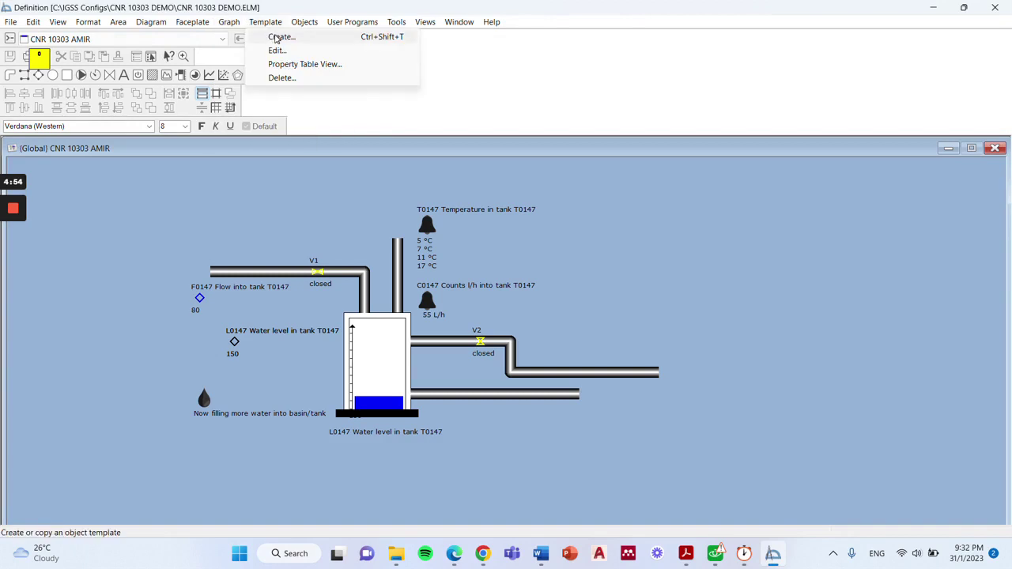
- Create a graph named G0147 in the Global area with the description "Flow and level in T0147"
left_click(254, 37)
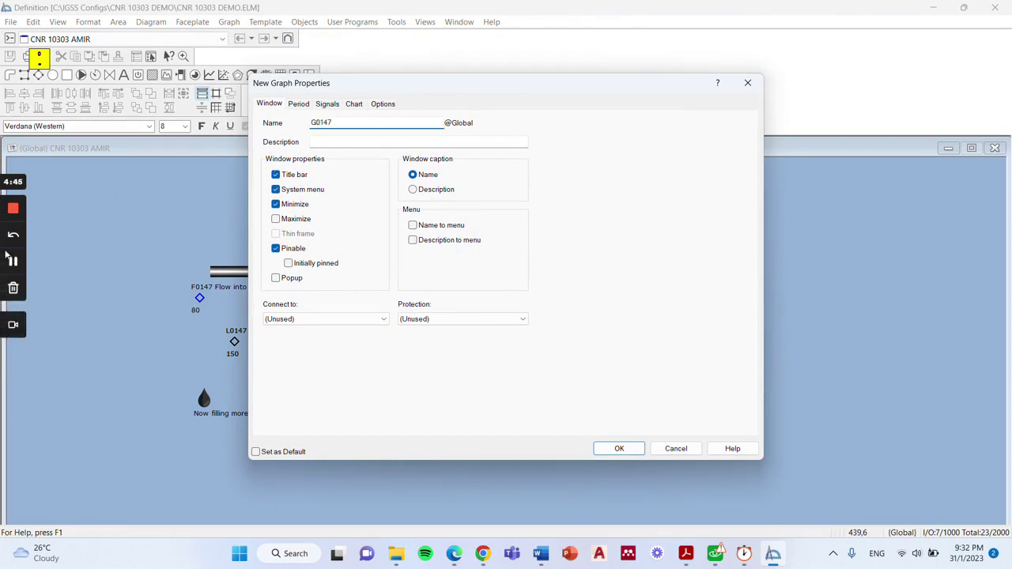
left_click(13, 234)
left_click(419, 142)
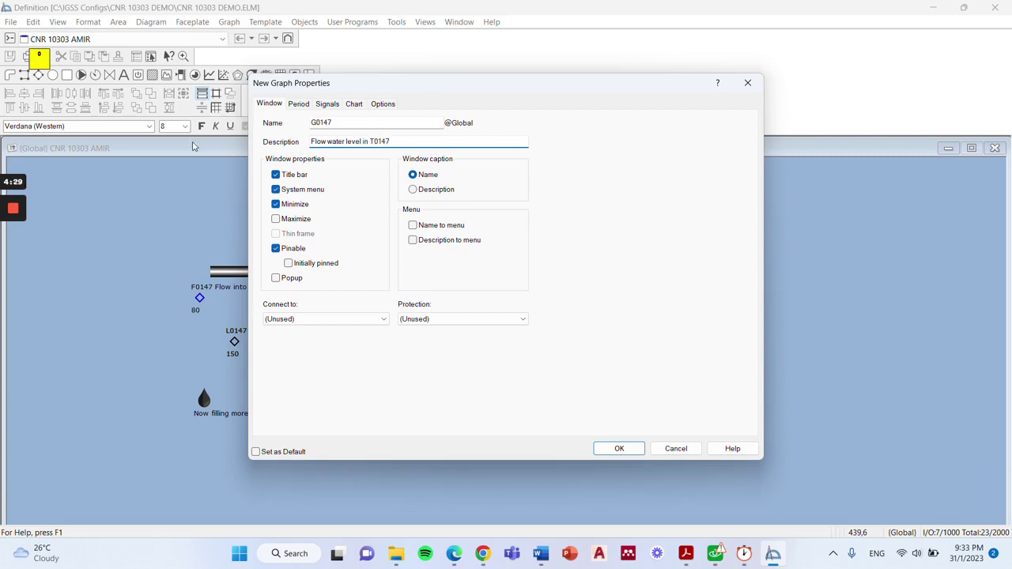
left_click(11, 261)
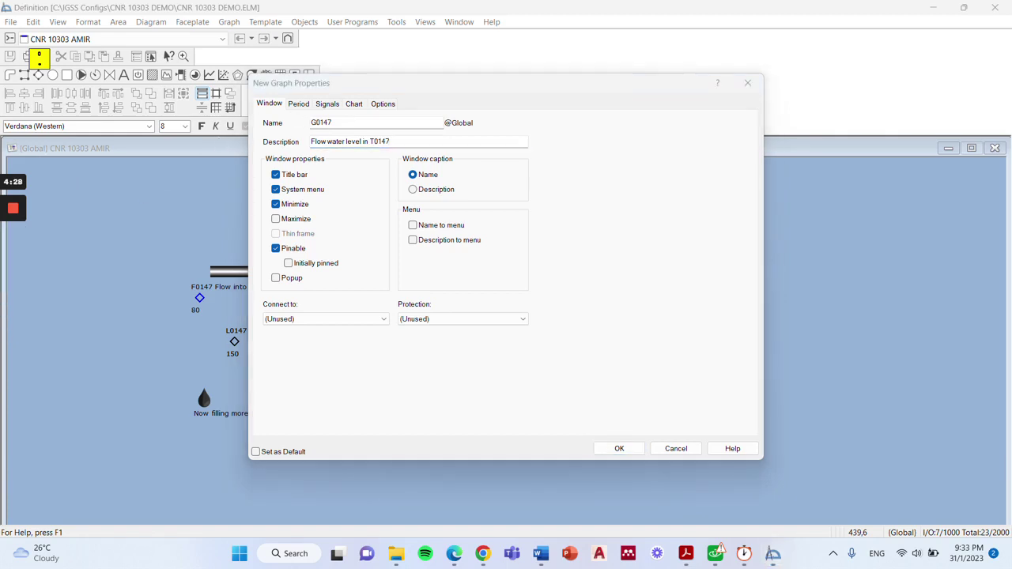
type("and")
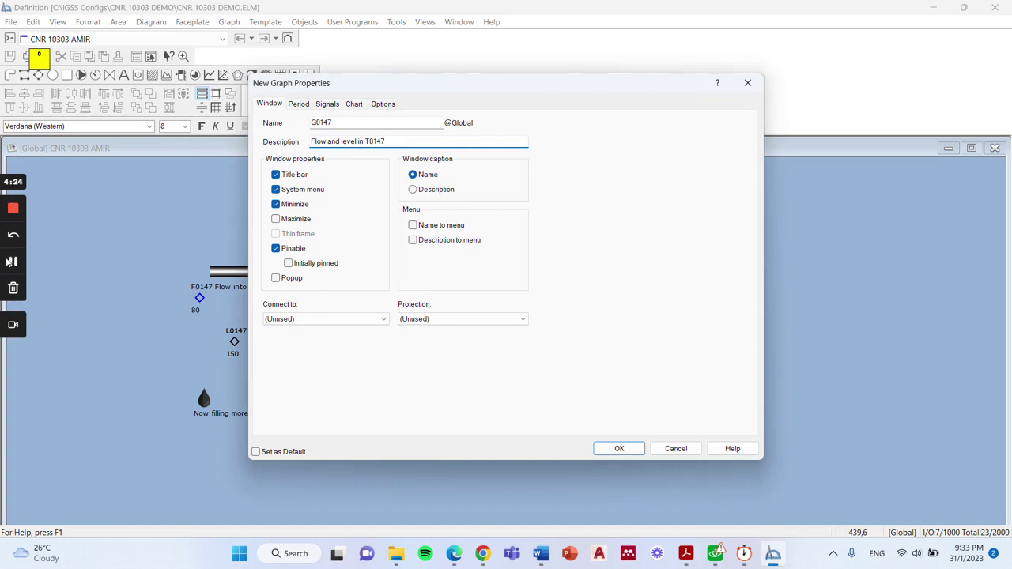
- Use the description as graph G0147's window caption and allow its window to be maximized
left_click(415, 192)
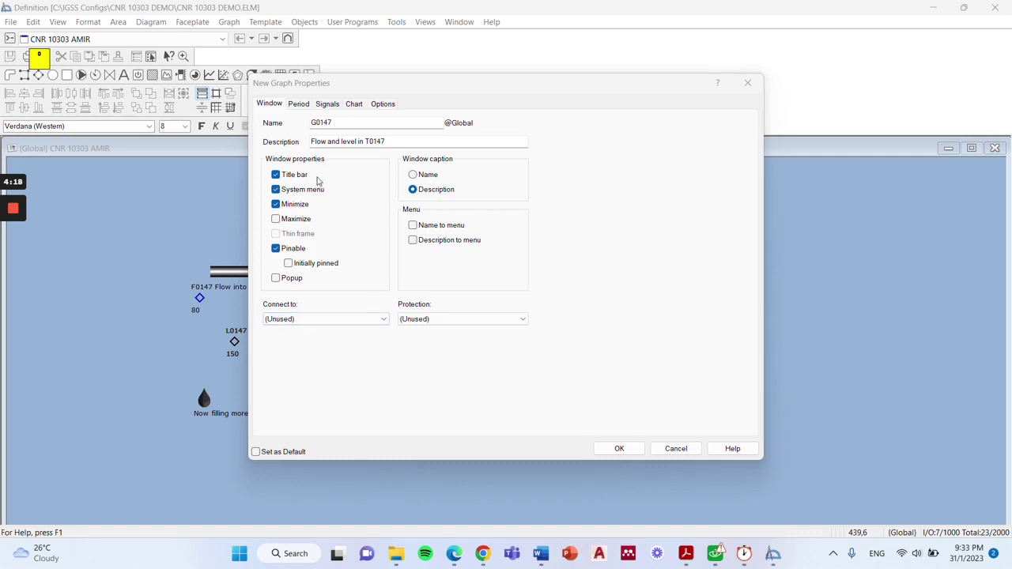
left_click(273, 221)
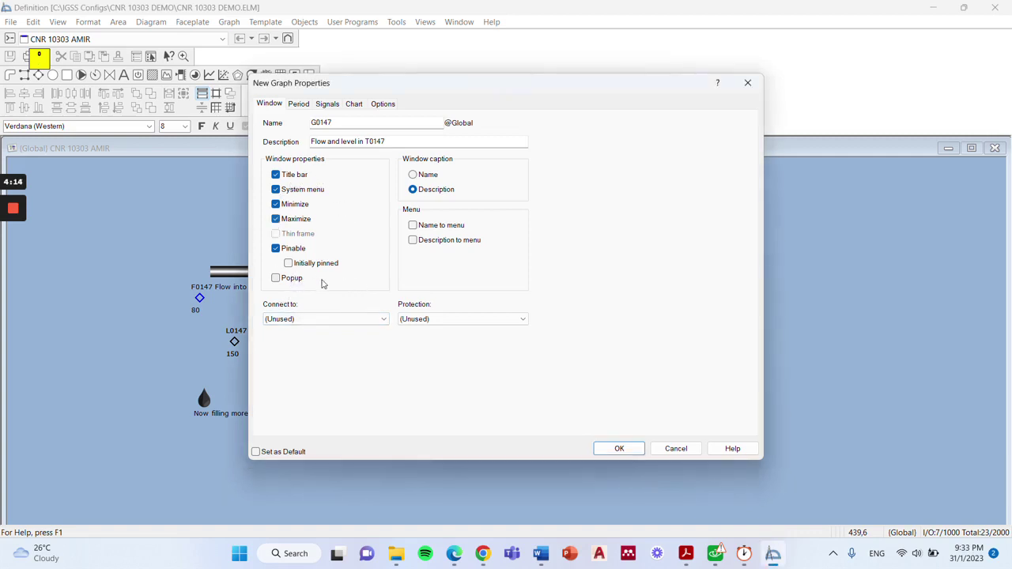
left_click(16, 262)
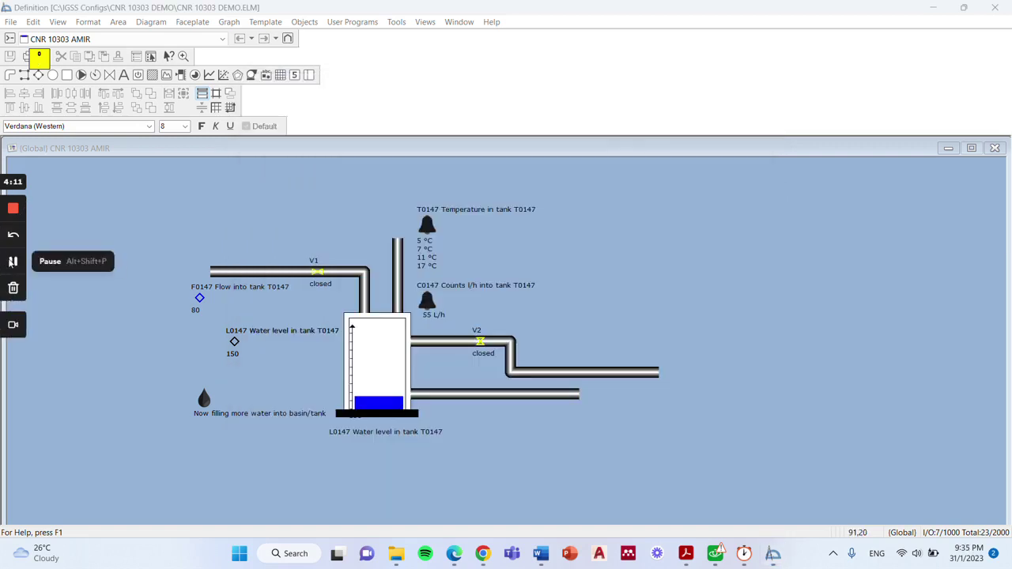
- Open the properties of graph G0147 in the Global area and display its list of signals
left_click(409, 114)
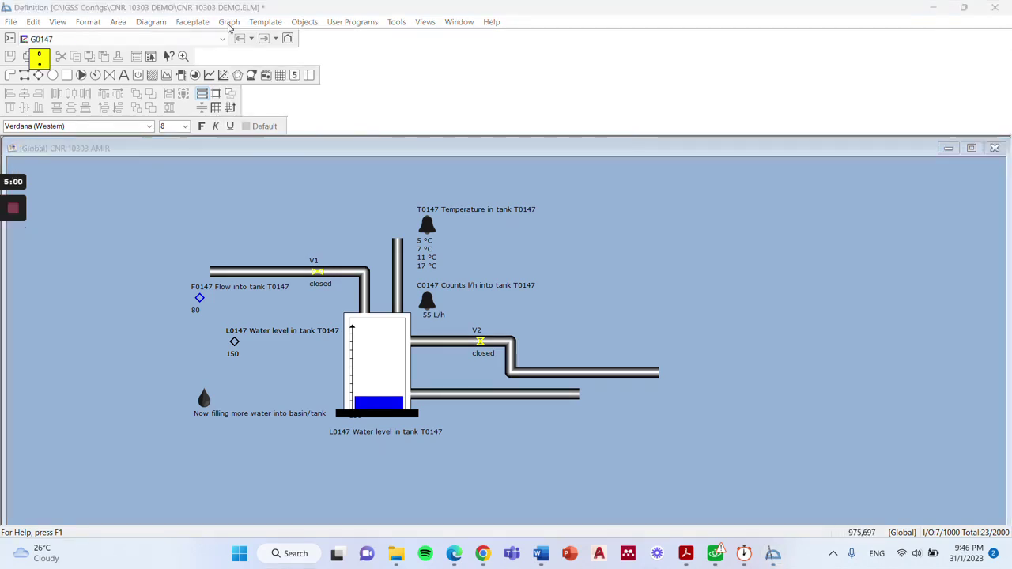
left_click(229, 22)
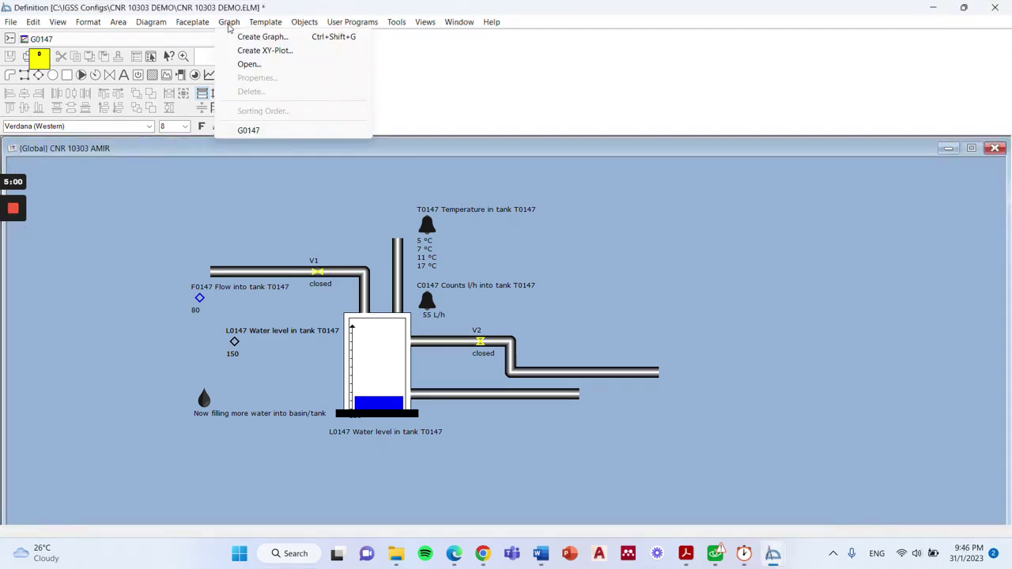
left_click(250, 64)
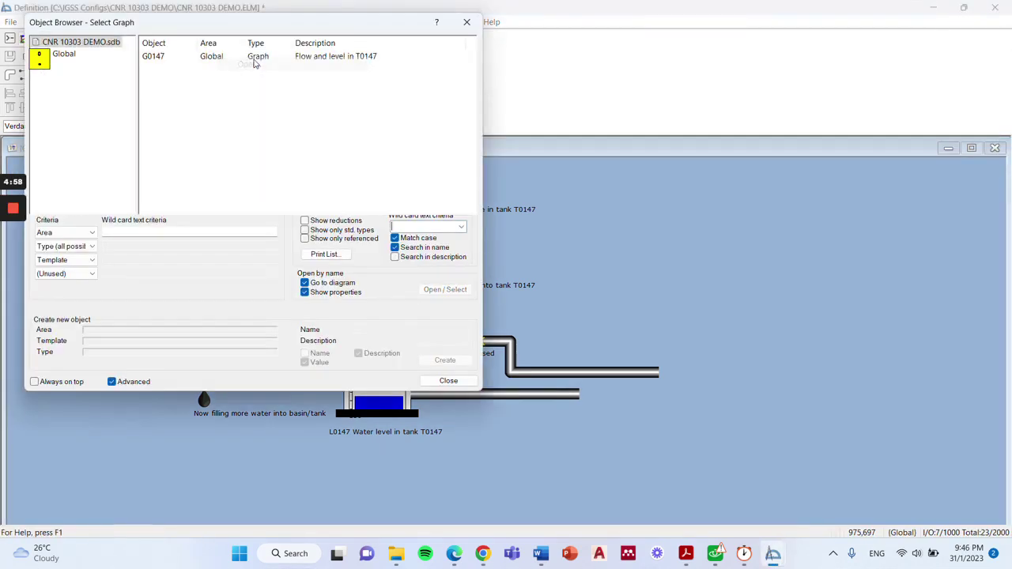
double_click(169, 61)
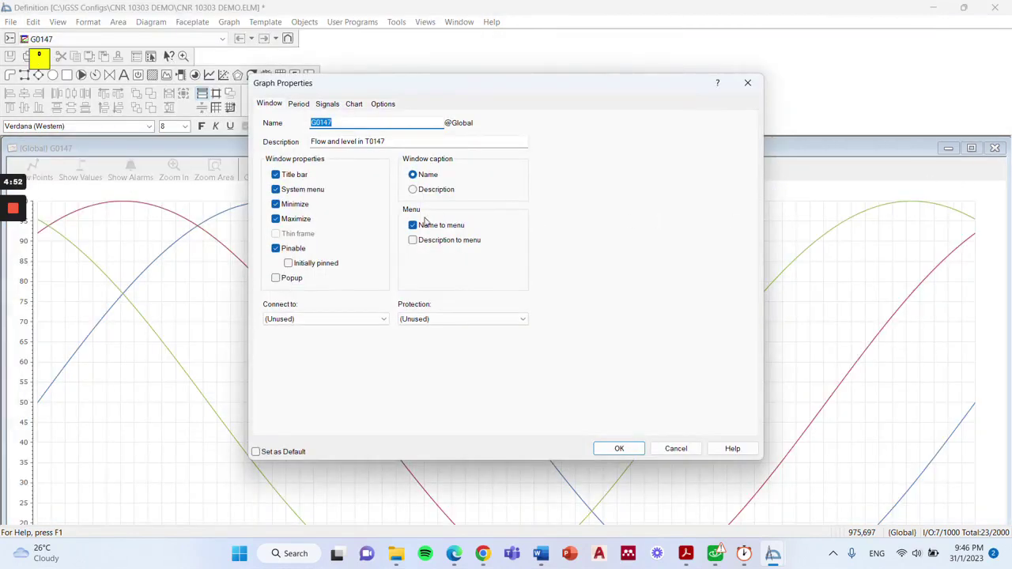
left_click(327, 104)
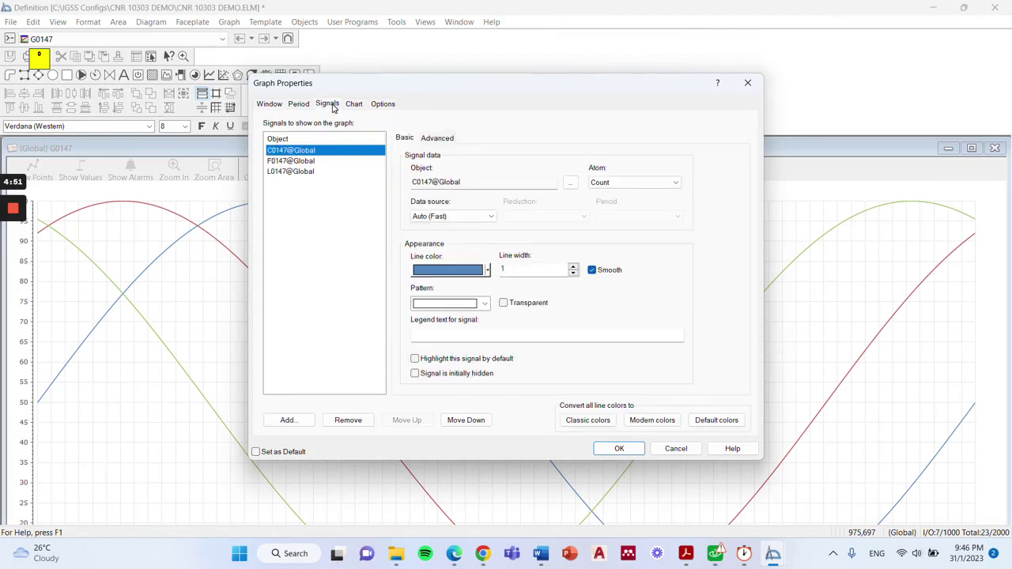
- Examine the atom, data source and line color settings of the C0147, F0147 and L0147 signals on the graph
left_click(352, 200)
left_click(279, 149)
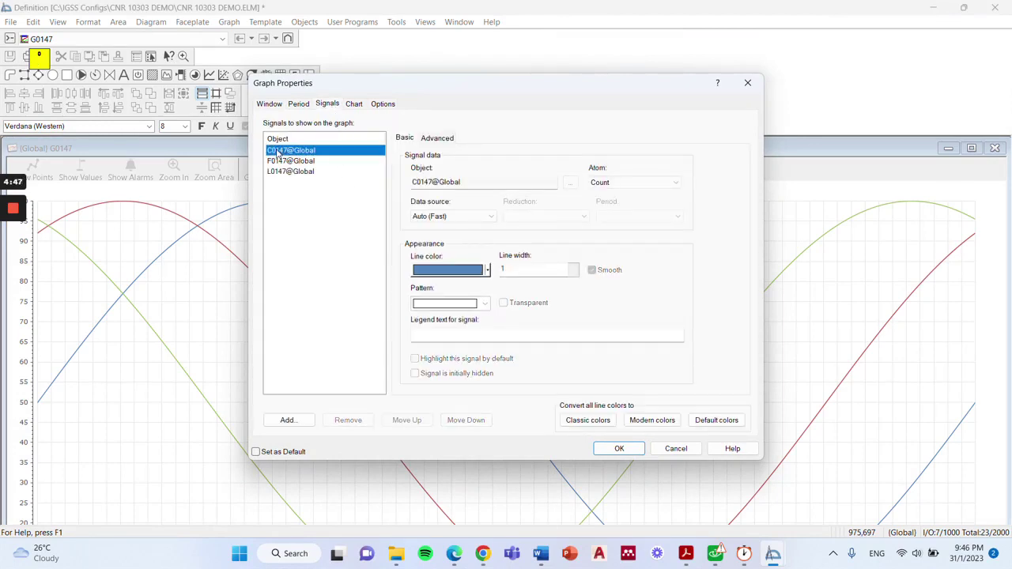
left_click(283, 160)
left_click(286, 171)
left_click(288, 185)
left_click(292, 151)
left_click(290, 161)
left_click(291, 171)
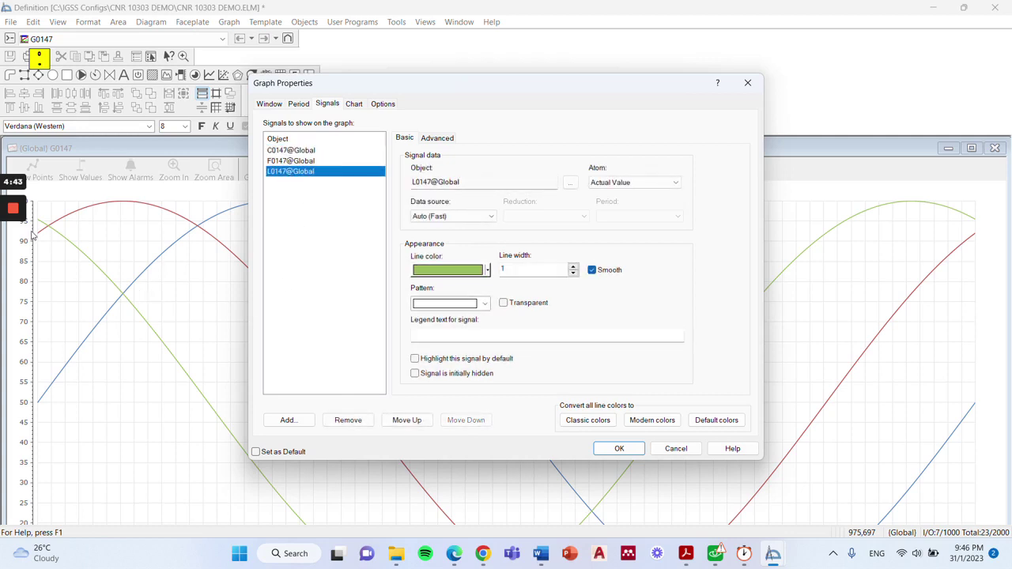
left_click(13, 268)
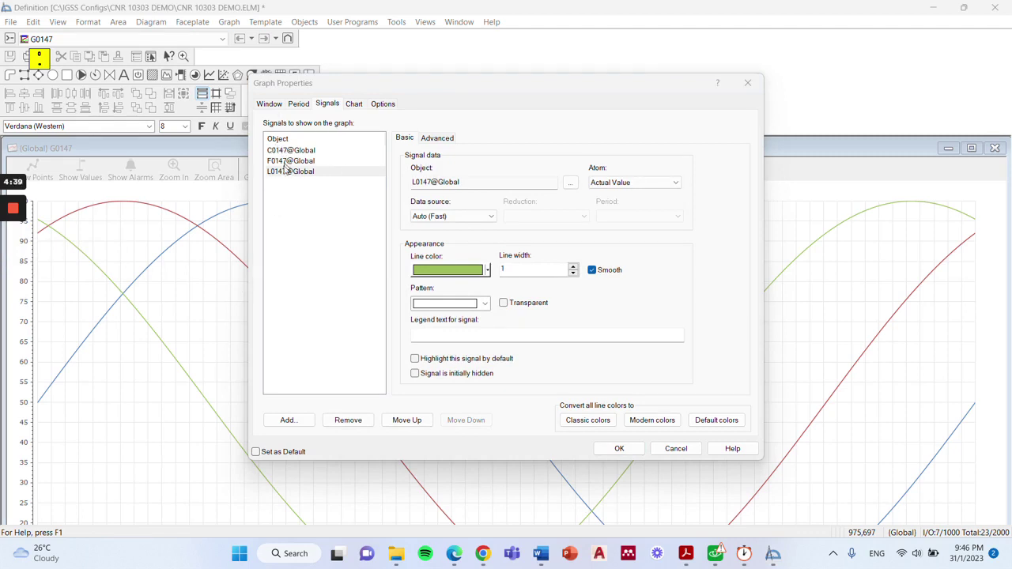
left_click(322, 258)
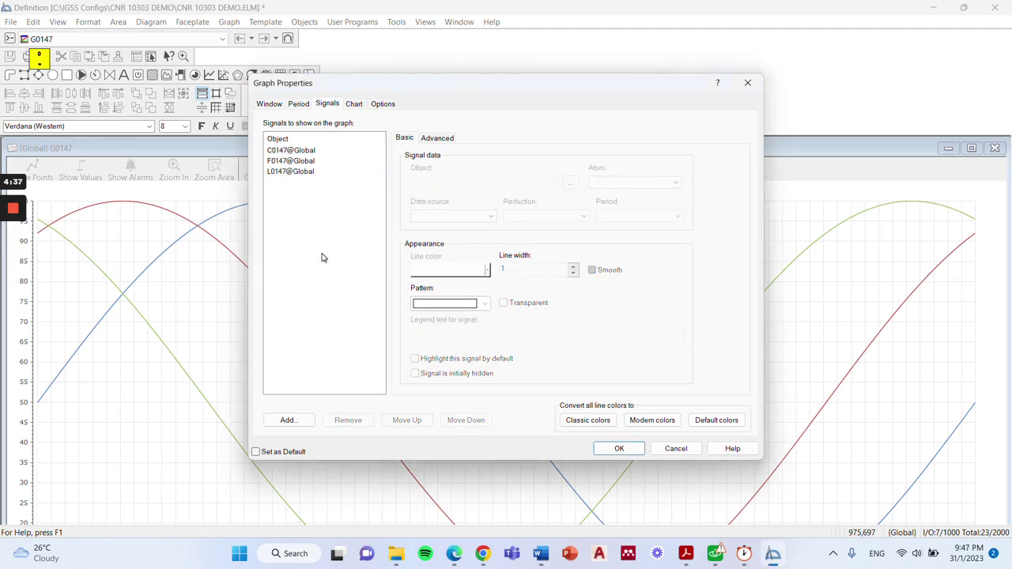
left_click(307, 154)
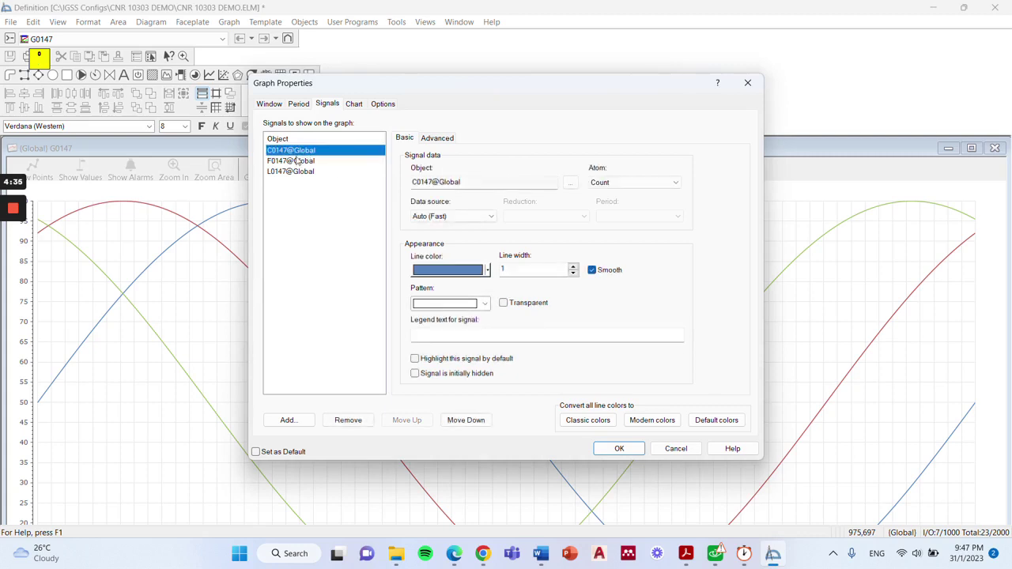
left_click(295, 161)
left_click(296, 167)
left_click(294, 162)
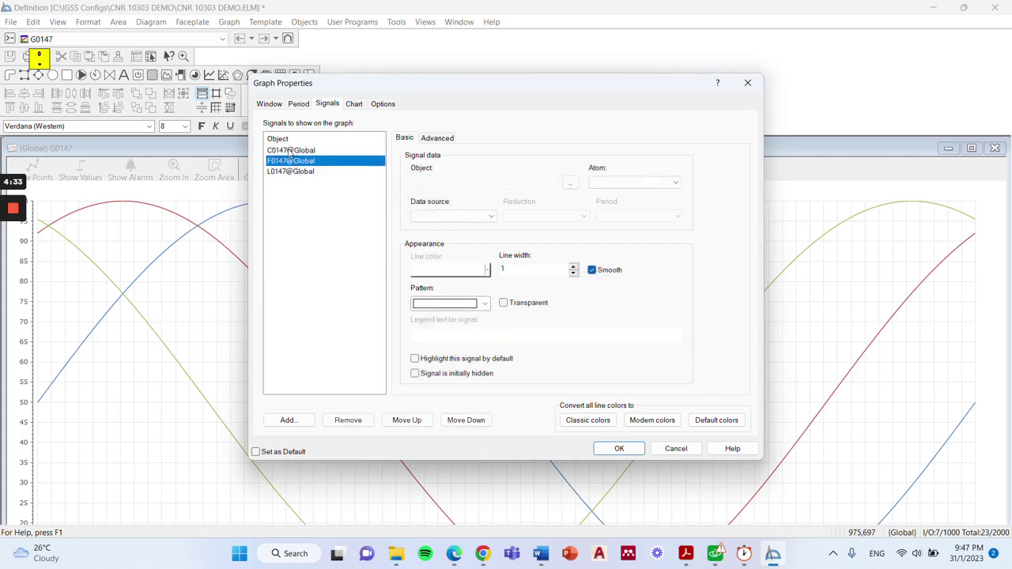
left_click(290, 152)
left_click(288, 162)
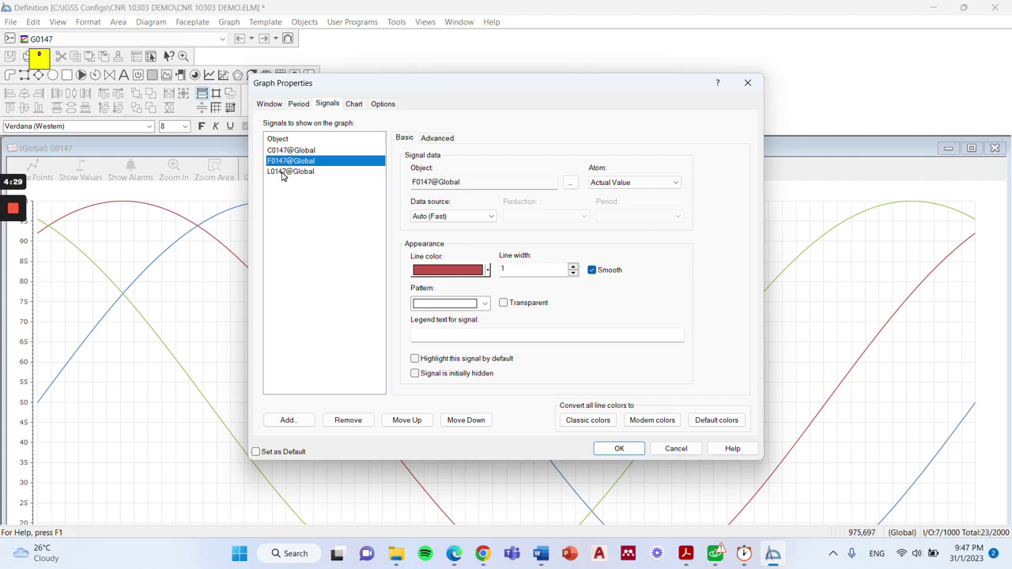
left_click(285, 173)
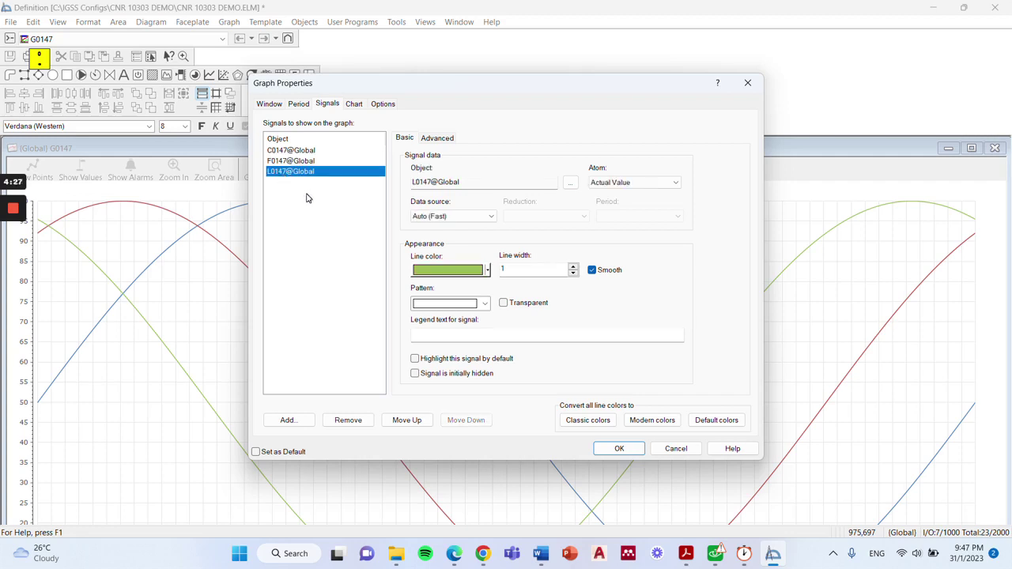
left_click(307, 197)
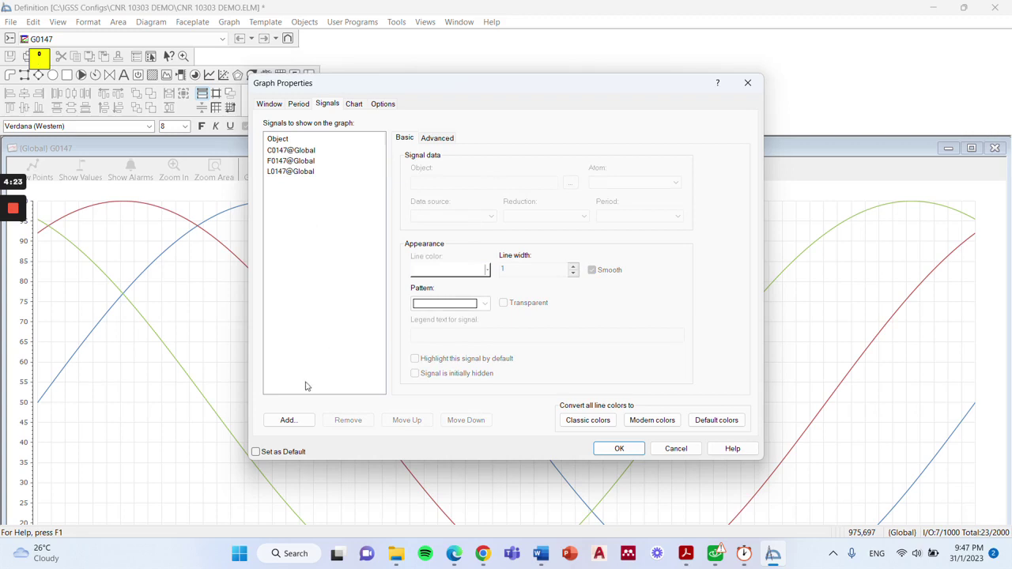
- Try adding counter C0147 from the object browser as an extra signal on graph G0147
left_click(288, 420)
left_click_drag(259, 155, 615, 39)
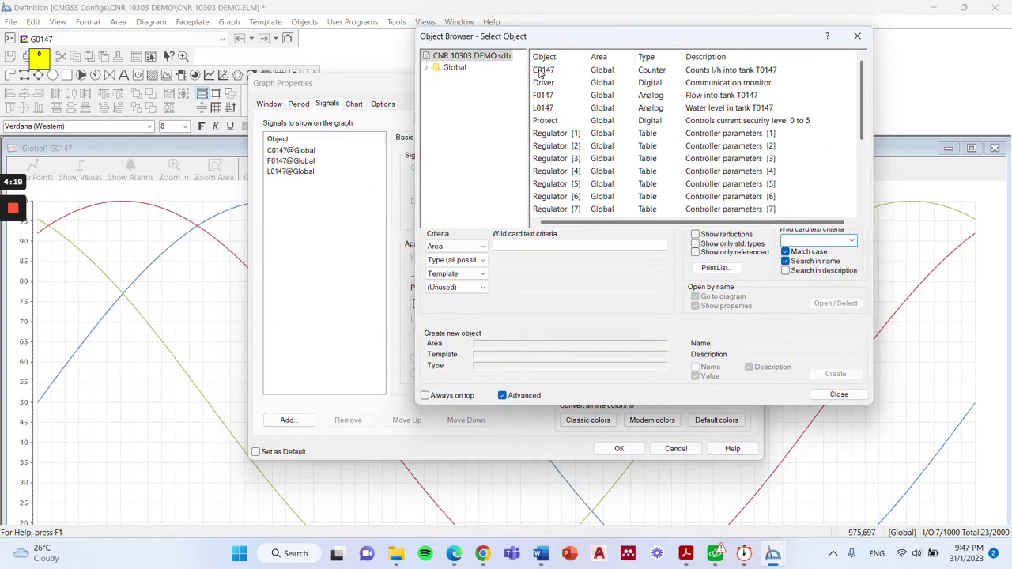
left_click(541, 71)
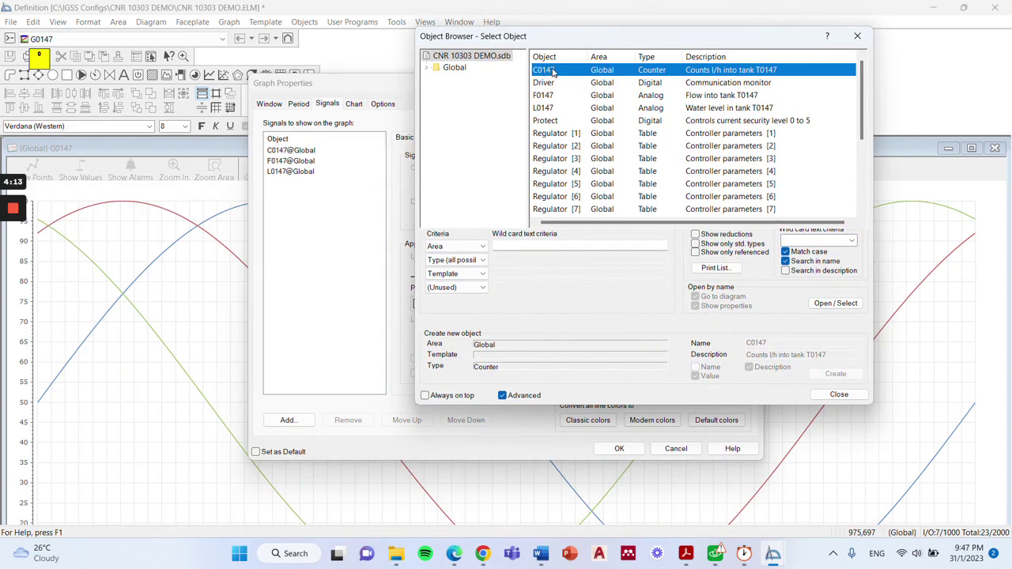
key("Return")
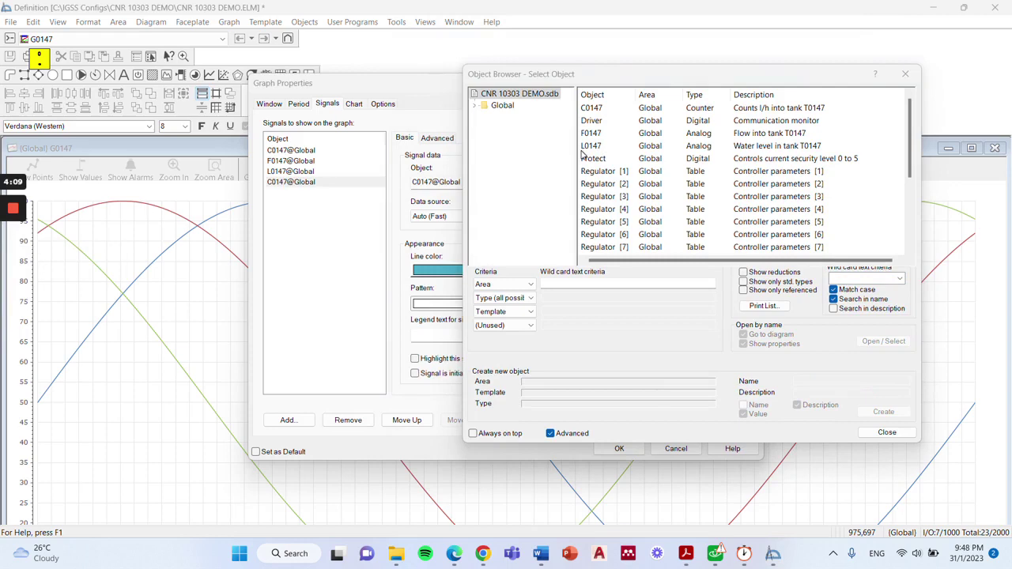
left_click(587, 147)
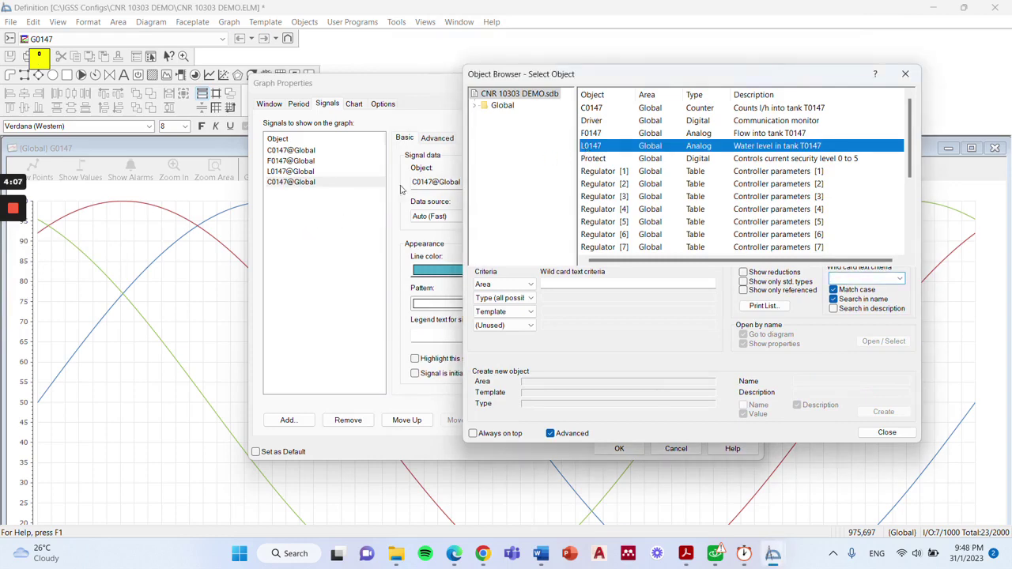
left_click(590, 134)
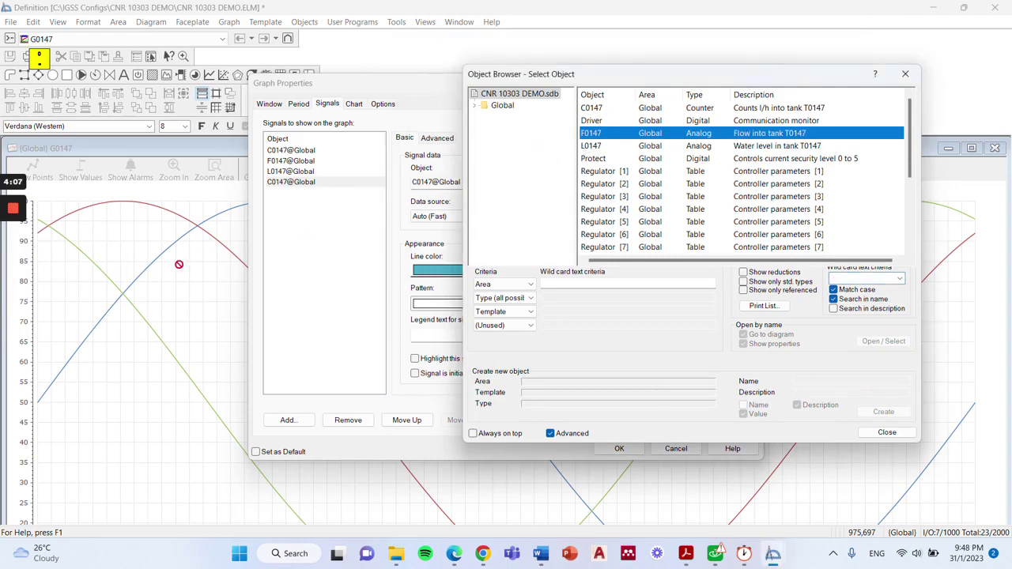
double_click(609, 115)
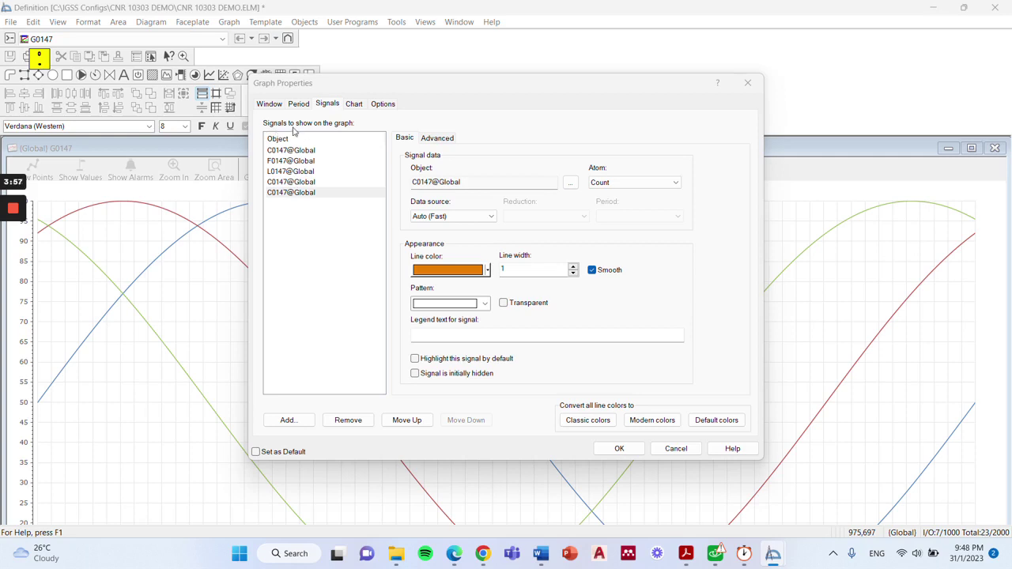
mouse_move(4, 272)
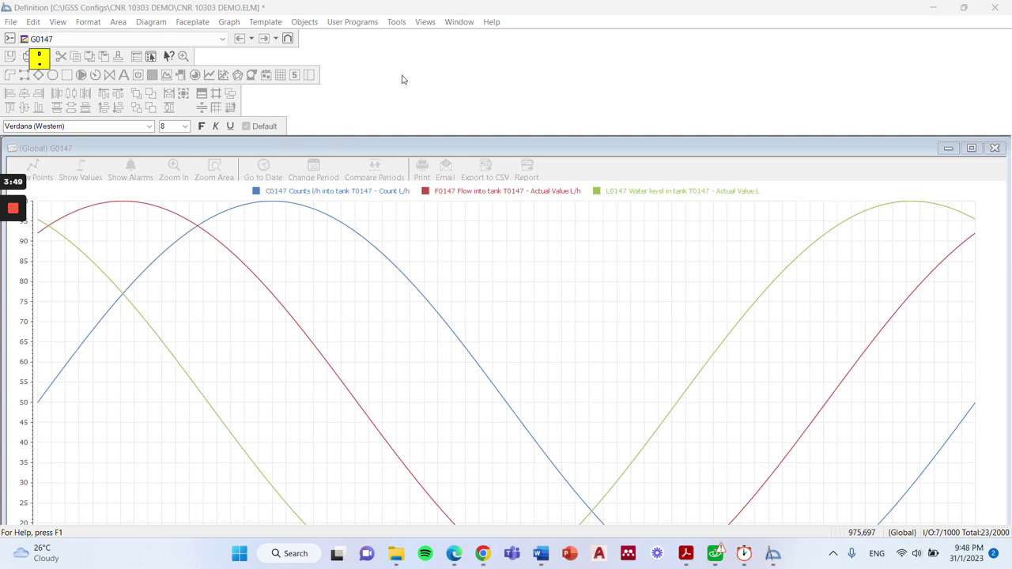
left_click(398, 125)
- Read the project installation instructions on page 64 of the getting-started guide, from Check and Install through running in Supervise
mouse_move(1, 288)
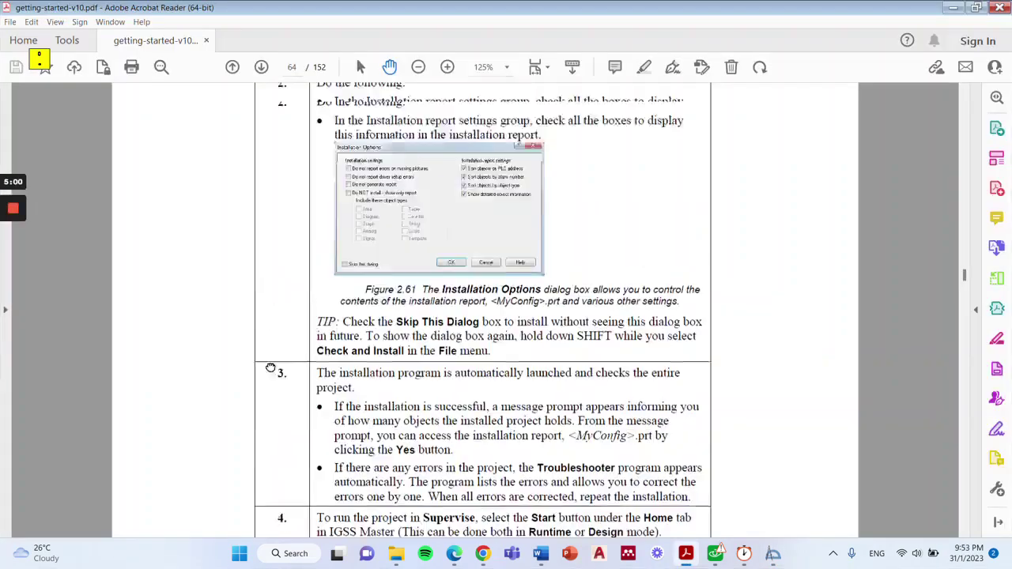
scroll(241, 356, "up", 5)
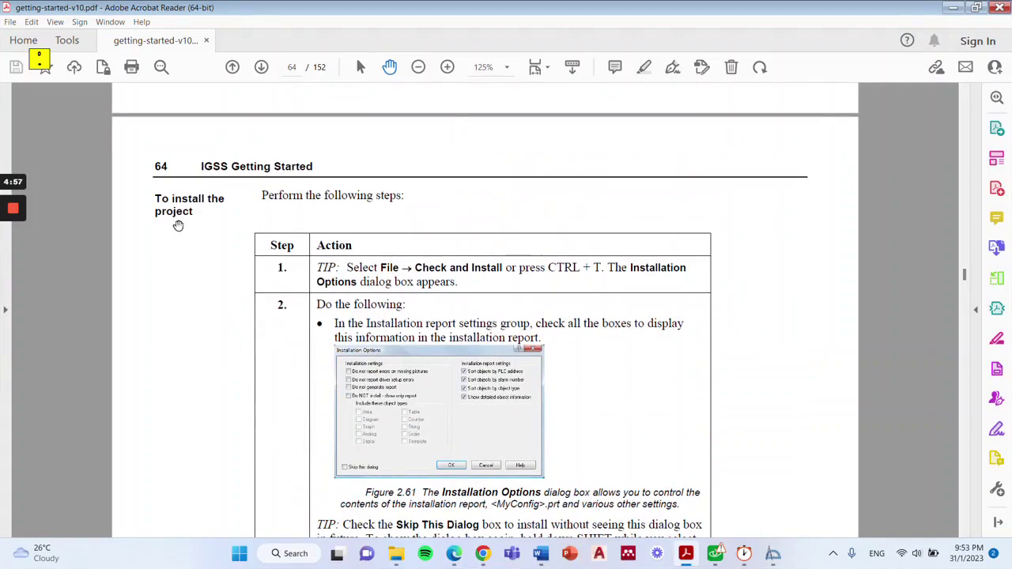
left_click_drag(223, 367, 234, 295)
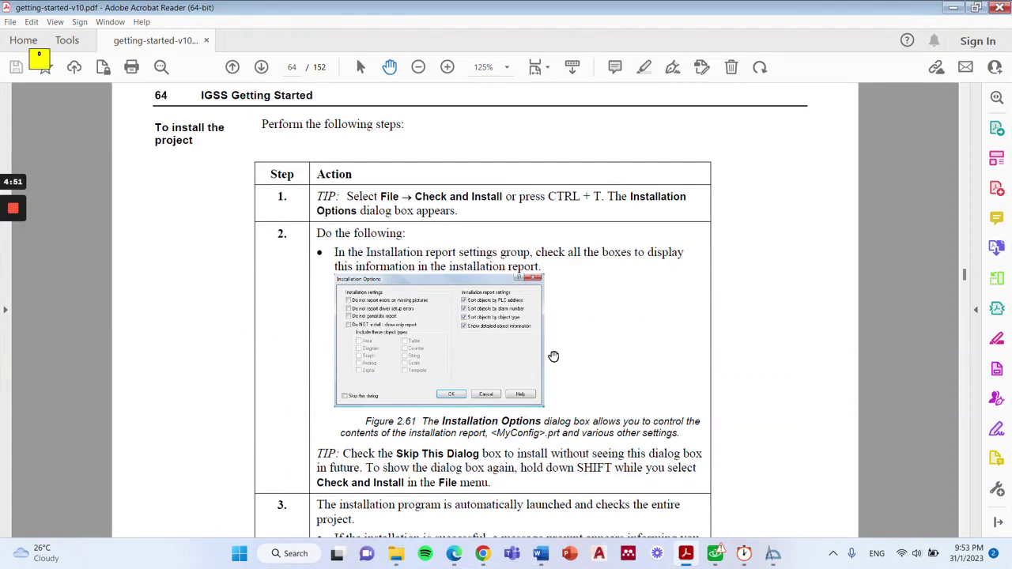
left_click_drag(639, 374, 667, 313)
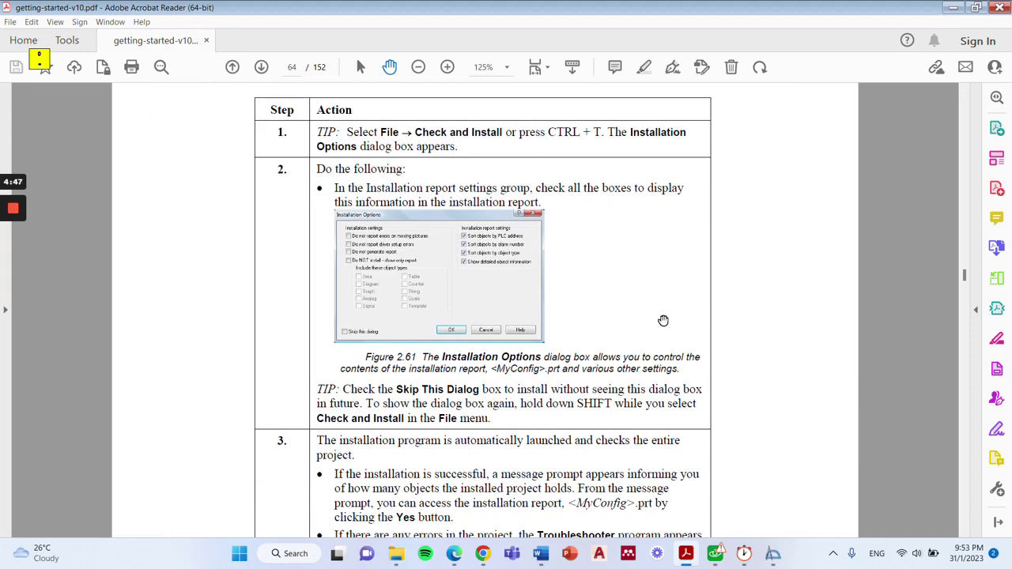
left_click_drag(742, 420, 742, 408)
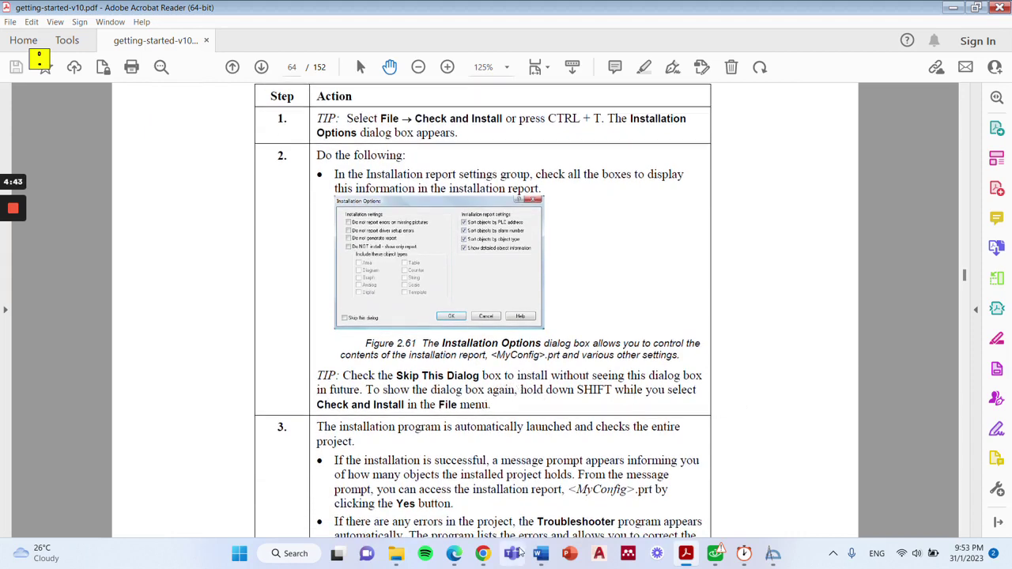
left_click_drag(579, 484, 574, 380)
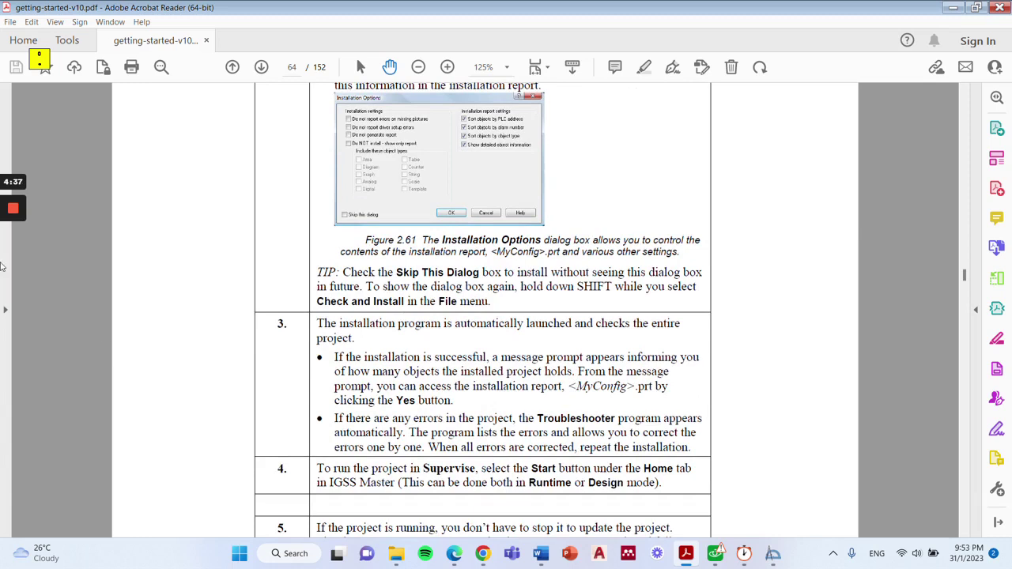
mouse_move(4, 300)
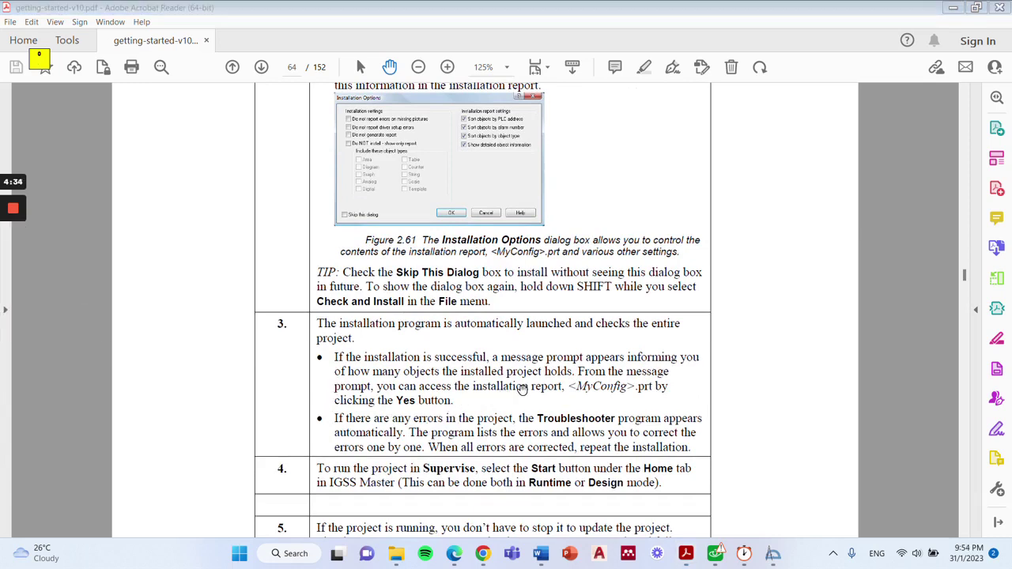
- Switch to File Explorer and open the installation report CNR 10303 DEMO.PRT in WordPad, using that app just once
left_click(395, 554)
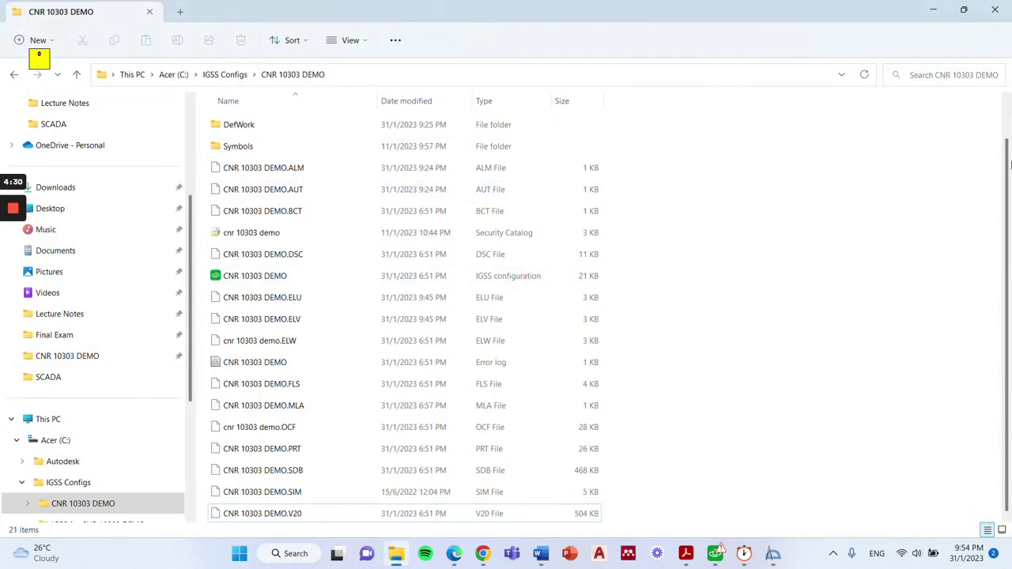
scroll(1009, 167, "up", 2)
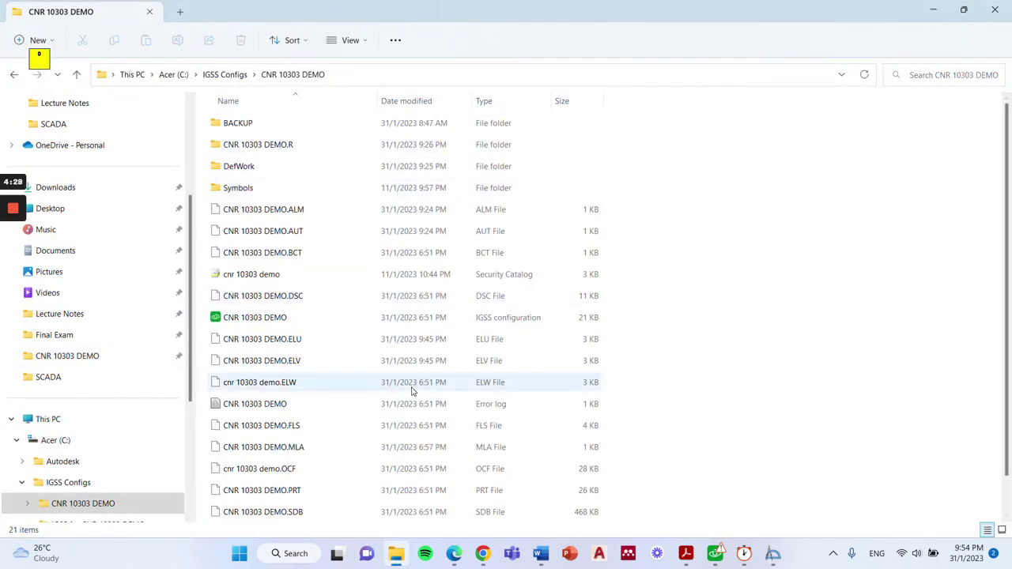
scroll(1009, 247, "down", 1)
scroll(1009, 247, "up", 1)
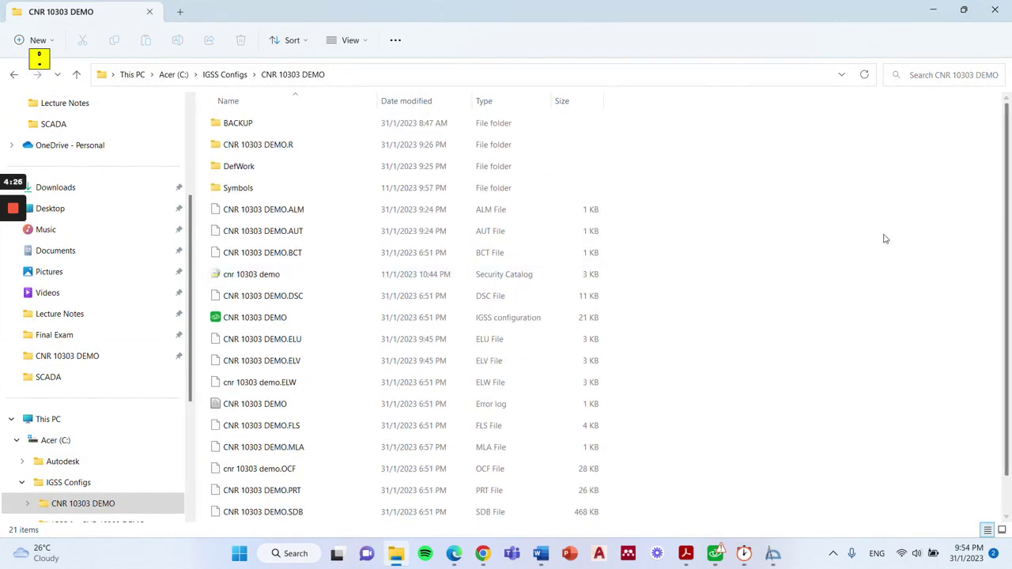
scroll(718, 296, "down", 1)
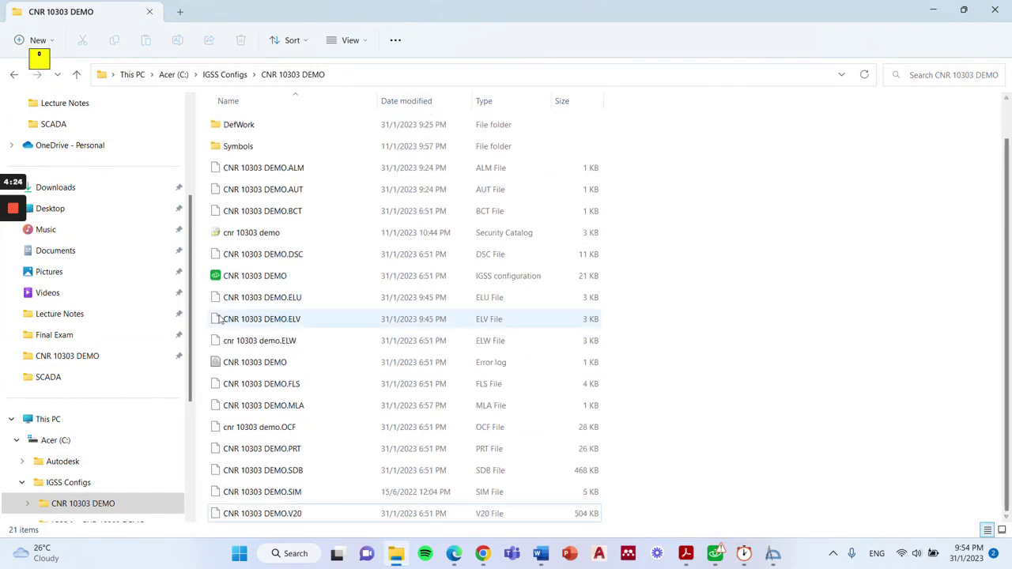
left_click(235, 450)
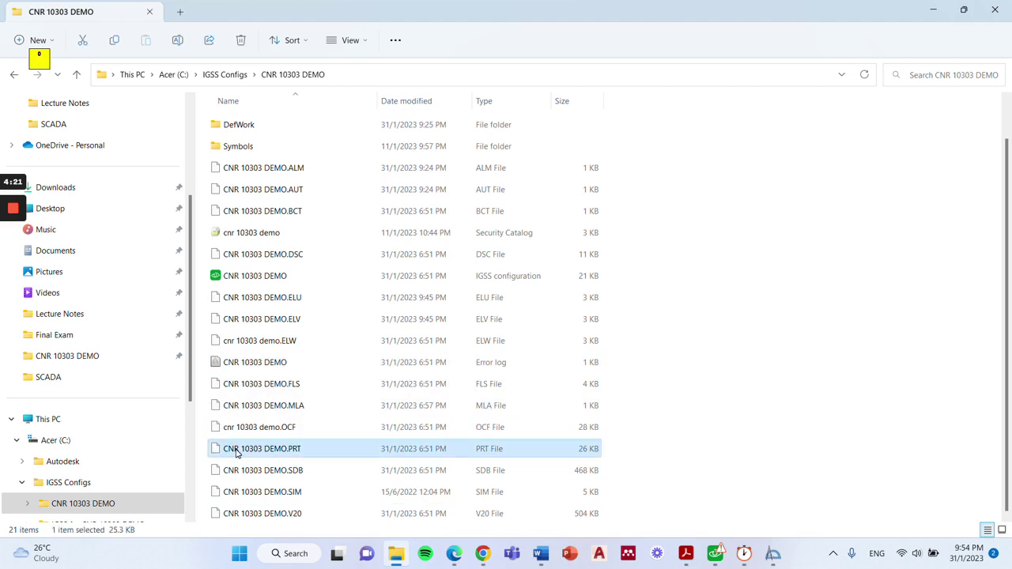
double_click(286, 454)
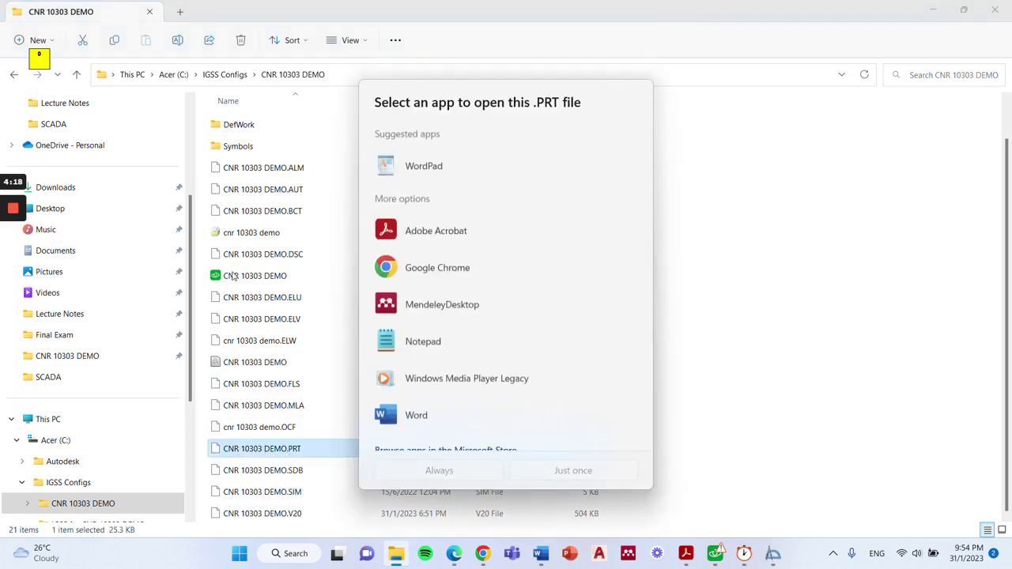
left_click(462, 172)
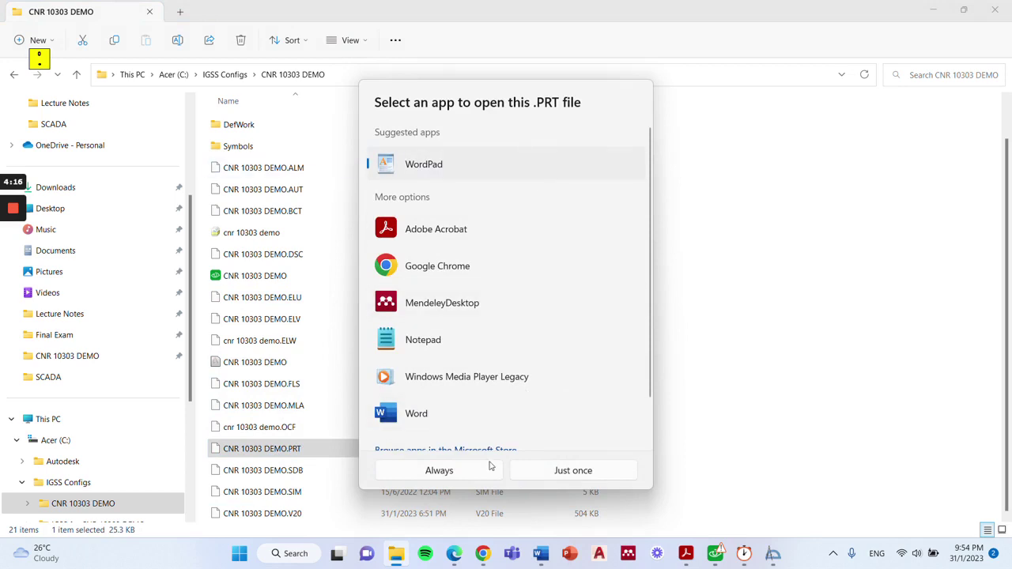
left_click(566, 473)
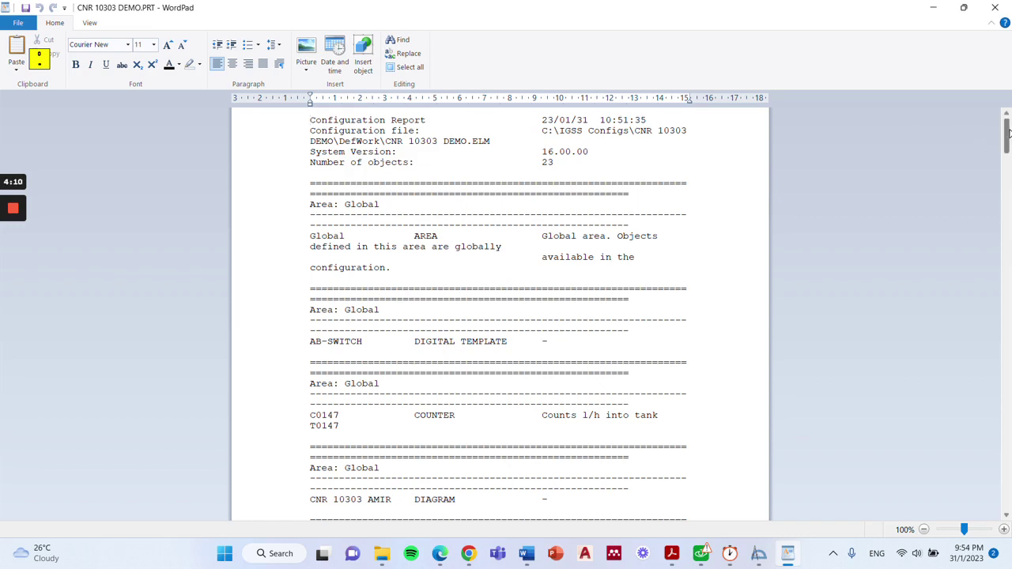
- Examine the configuration report from its object listings through the scan records, communication efficiency and driver configuration sections
left_click_drag(1009, 133, 987, 459)
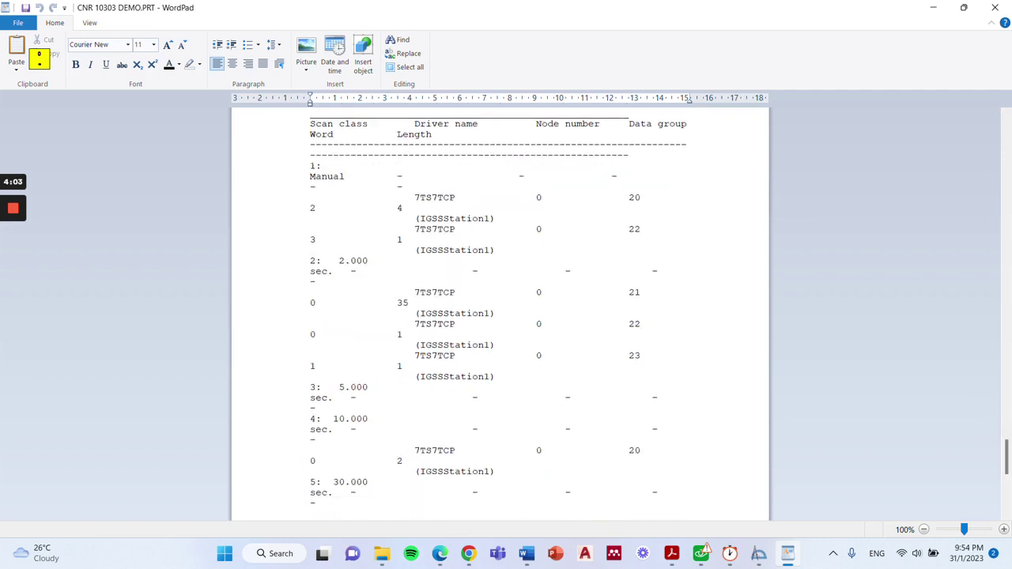
left_click_drag(1007, 458, 1007, 493)
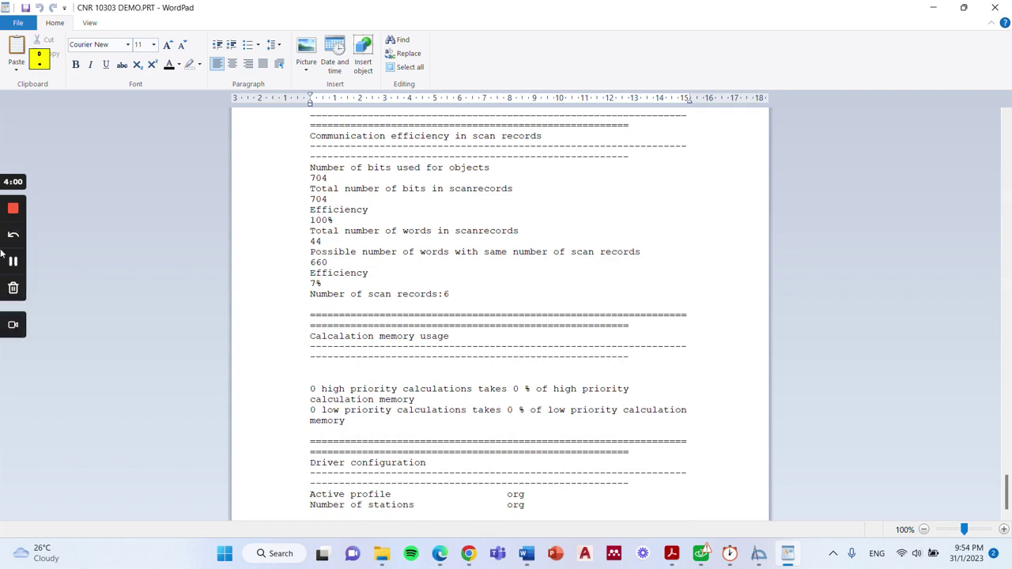
left_click(11, 262)
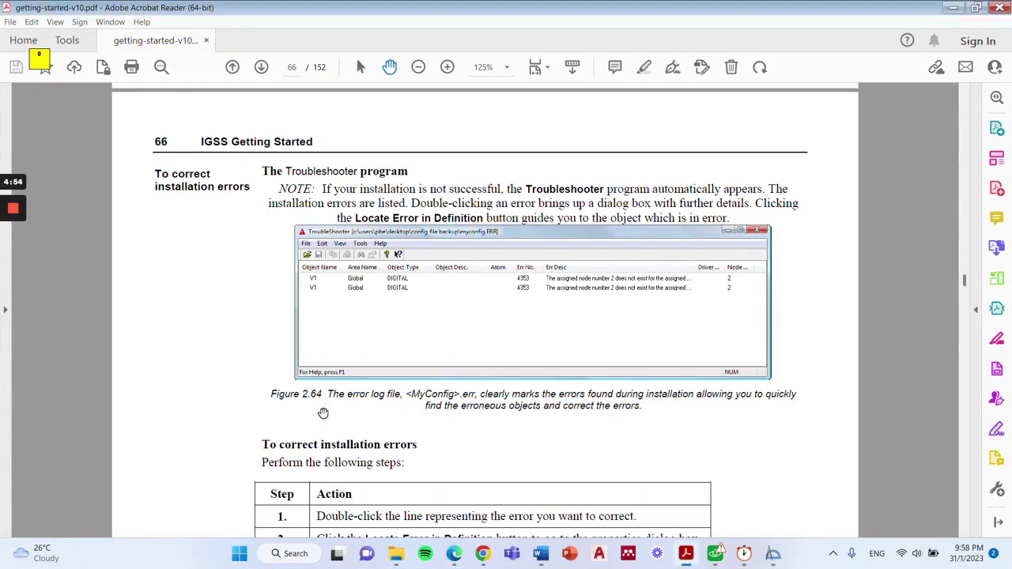
- Read the Troubleshooter section on page 66 of the getting-started guide and look for the error log in the CNR 10303 DEMO folder
scroll(322, 412, "down", 1)
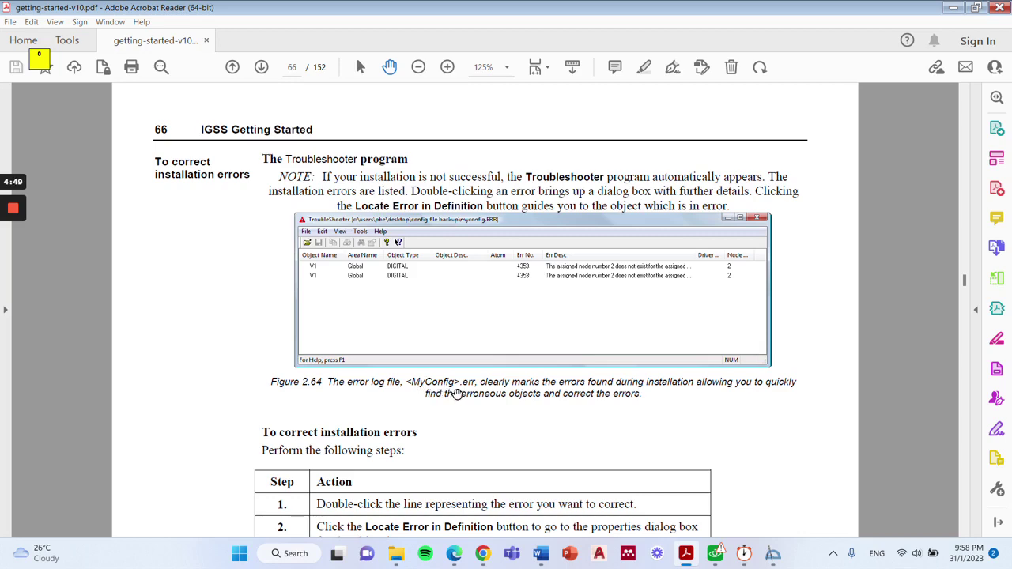
left_click(396, 560)
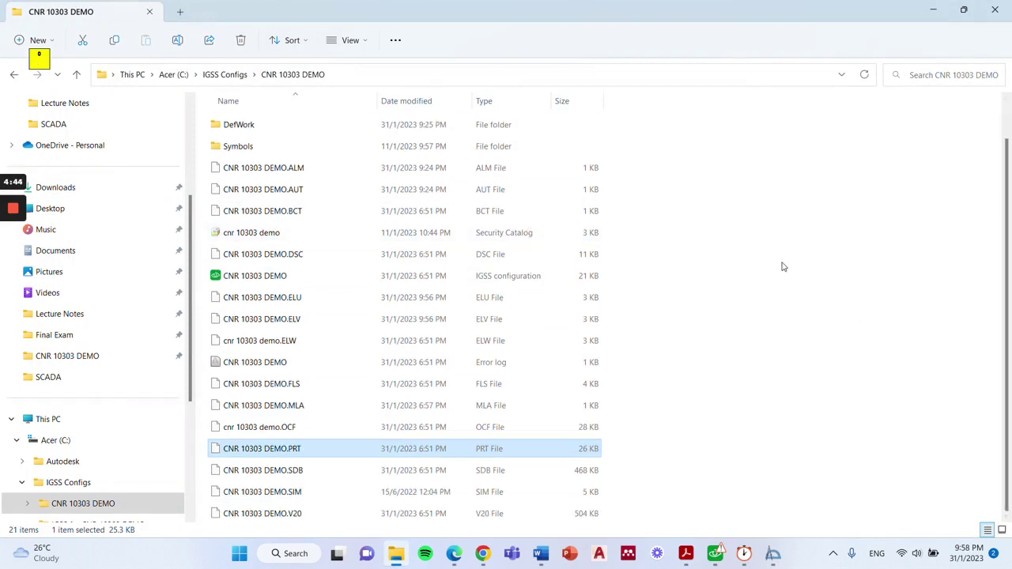
scroll(490, 237, "up", 1)
scroll(356, 206, "down", 1)
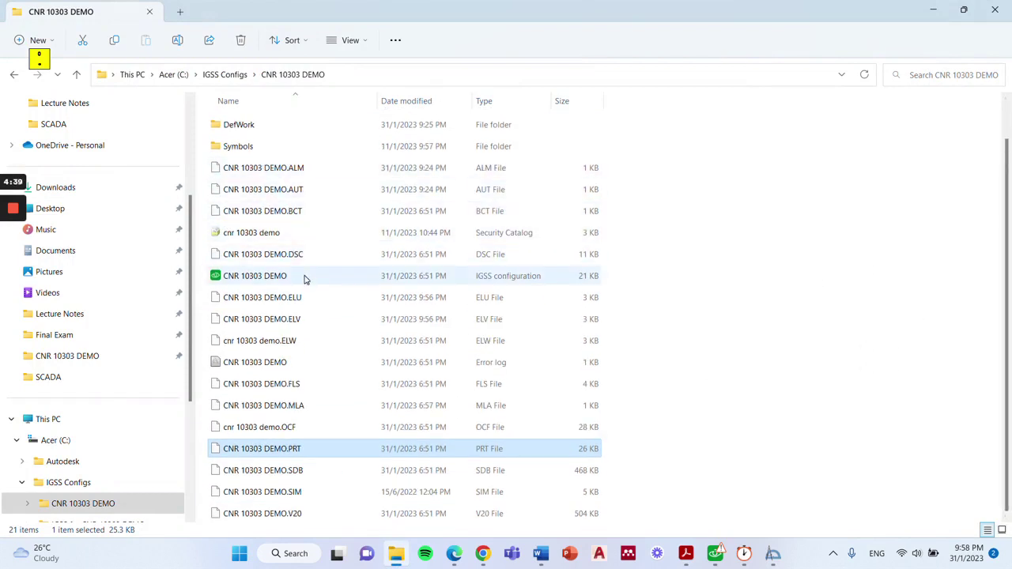
left_click(832, 299)
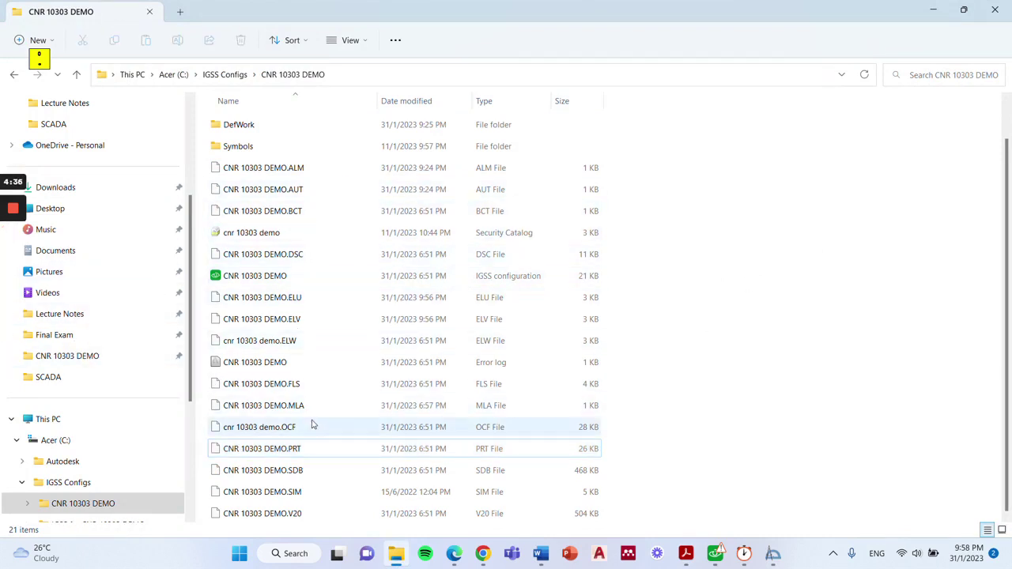
mouse_move(11, 205)
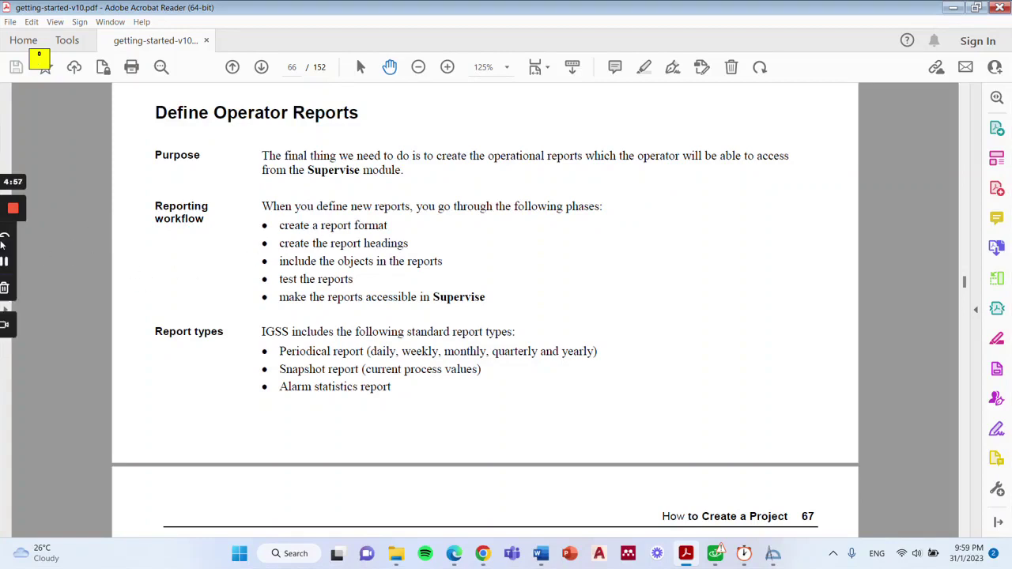
left_click(11, 261)
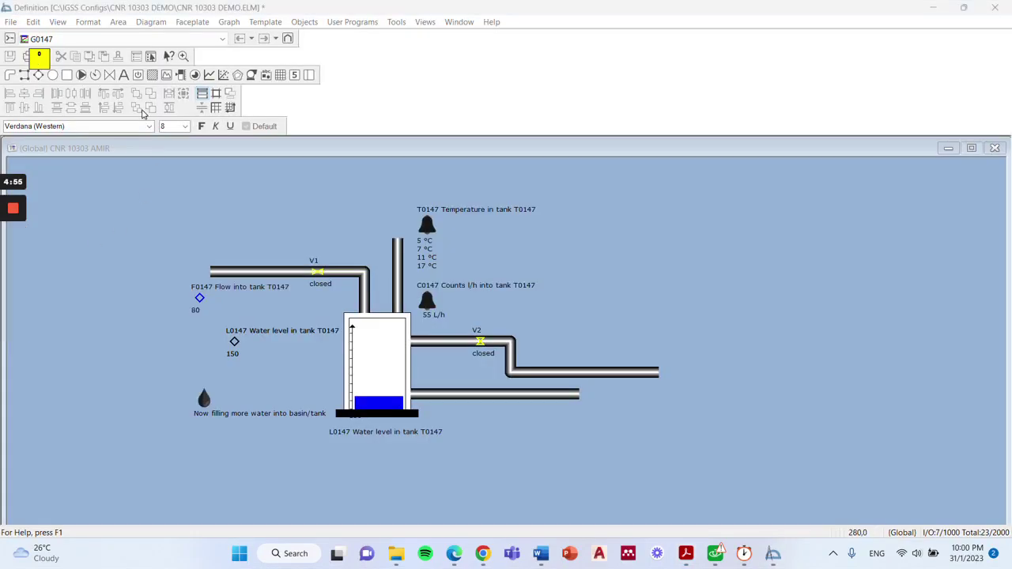
- In IGSS Definition, open the report formats and create a periodical report format named DemoRep, set as default
left_click(128, 4)
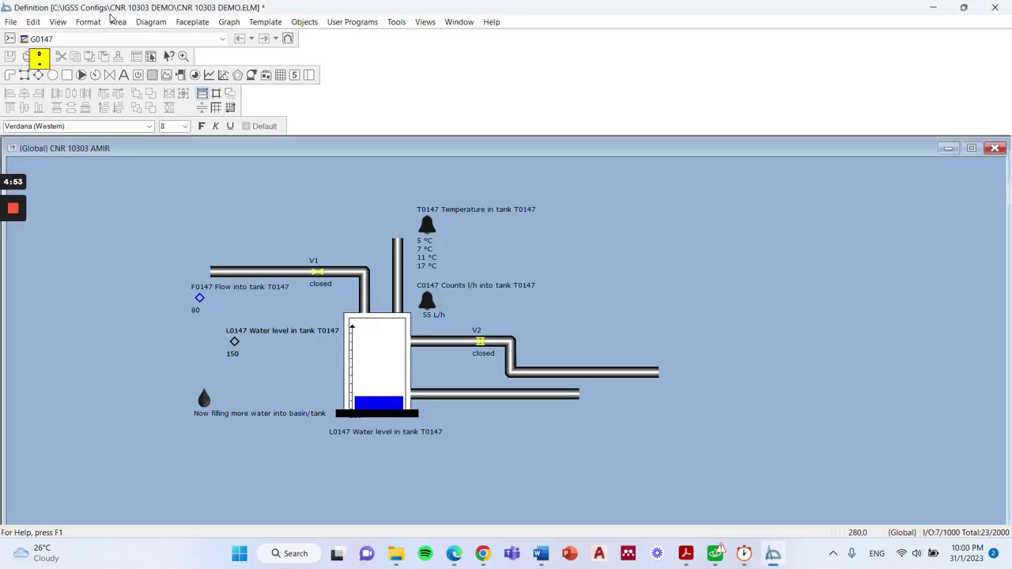
left_click(32, 23)
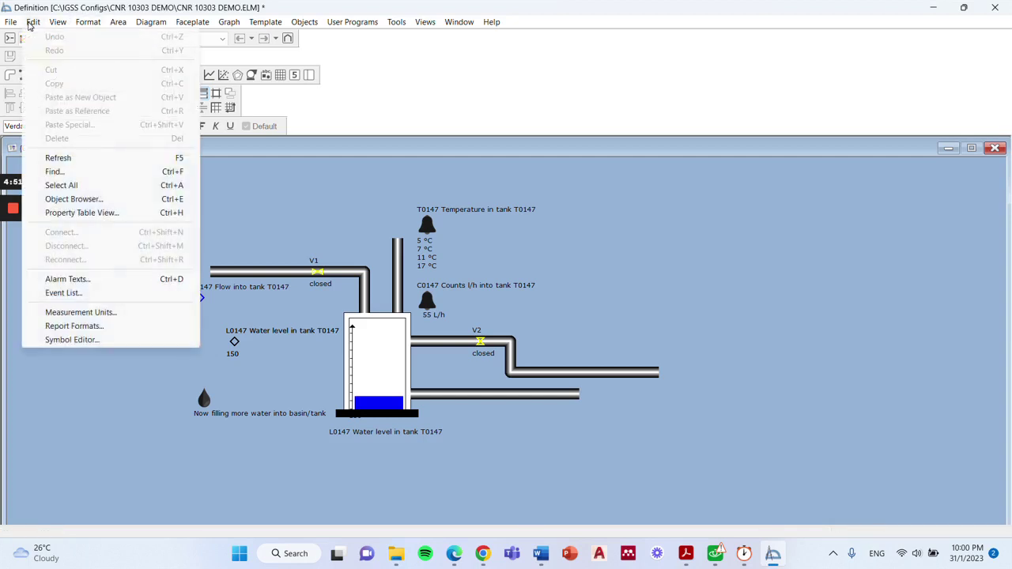
left_click(96, 329)
left_click_drag(182, 165, 419, 72)
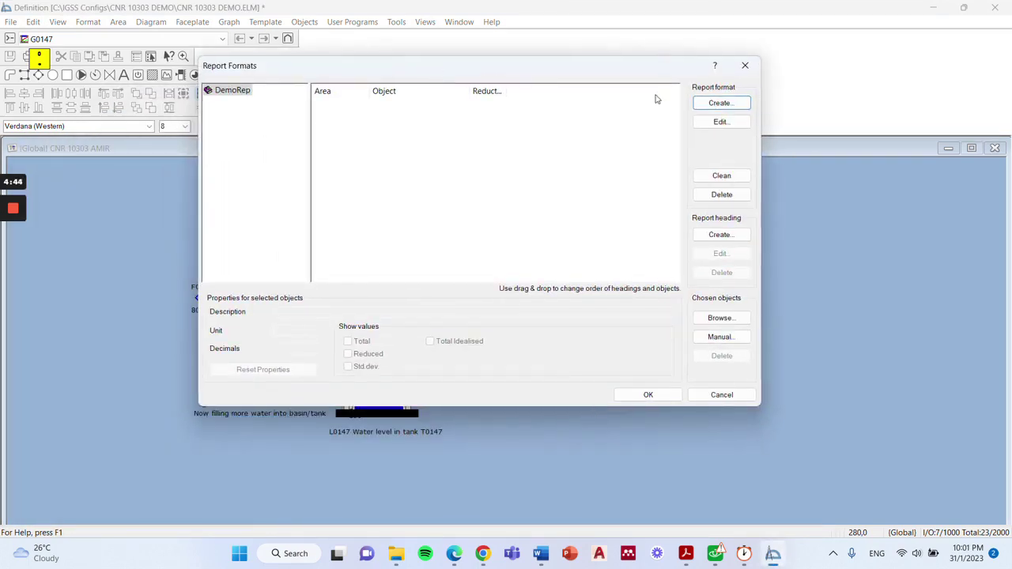
left_click(722, 103)
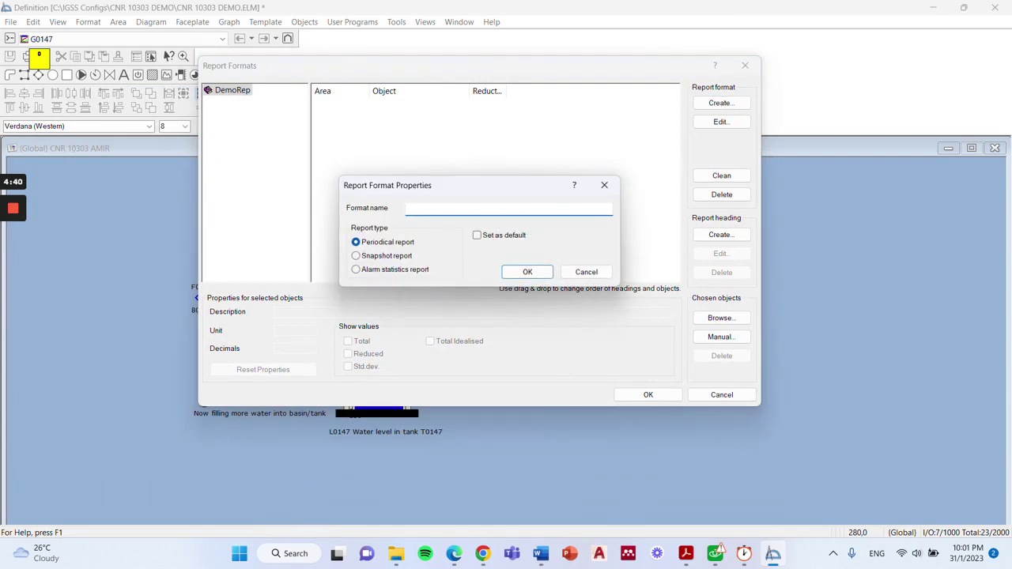
left_click(12, 262)
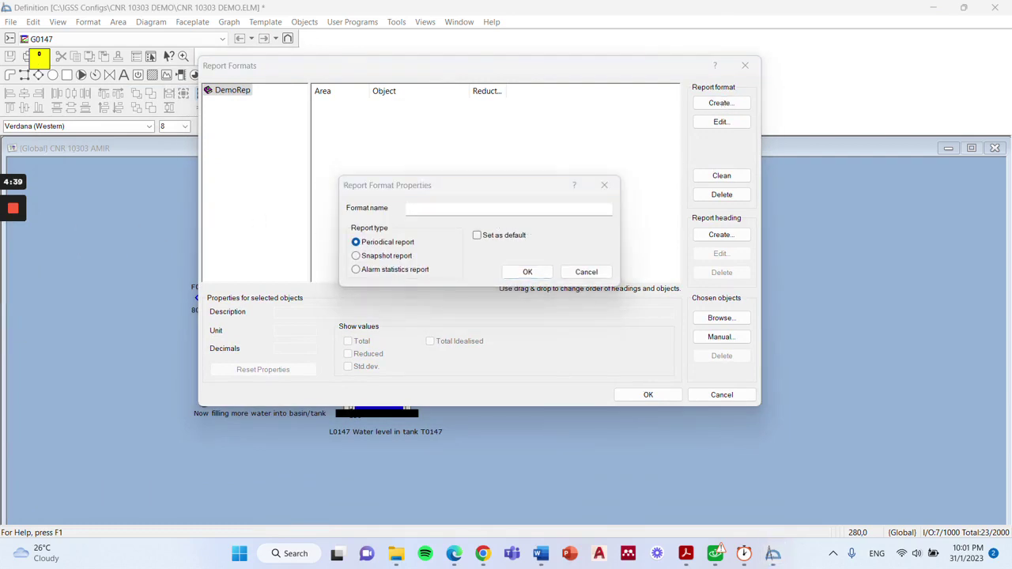
left_click(475, 209)
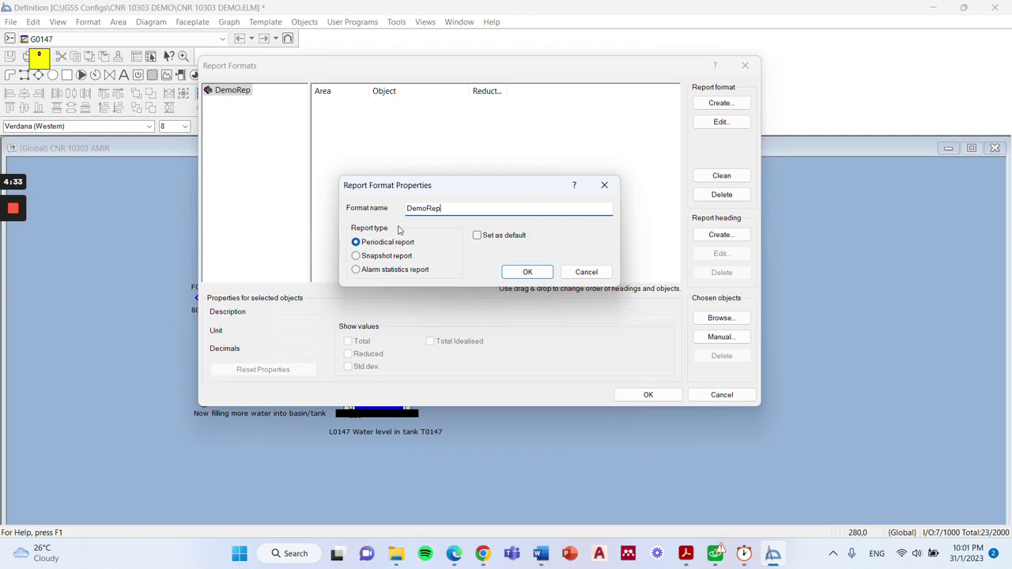
left_click(477, 235)
left_click(528, 271)
left_click(14, 262)
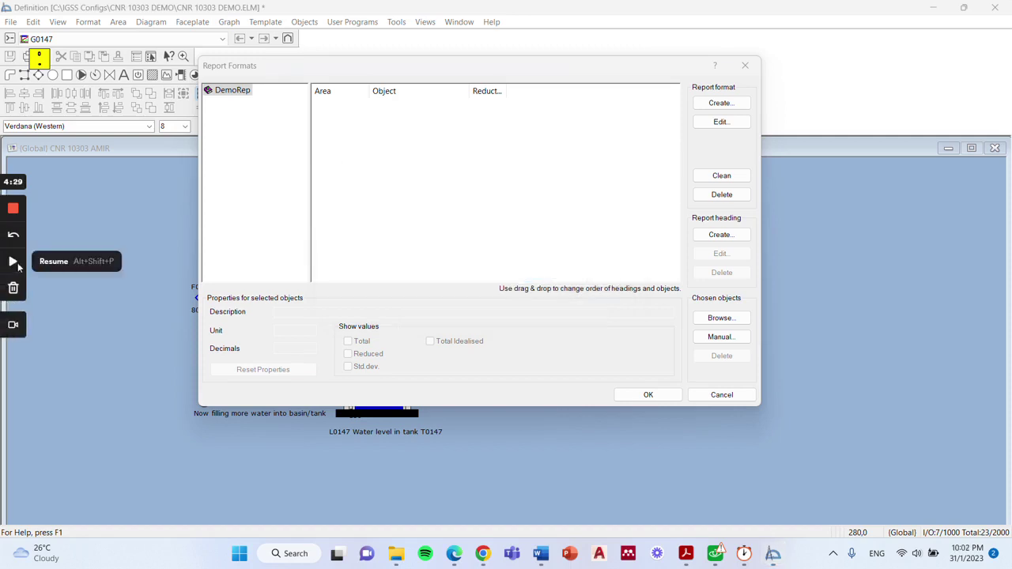
left_click(522, 75)
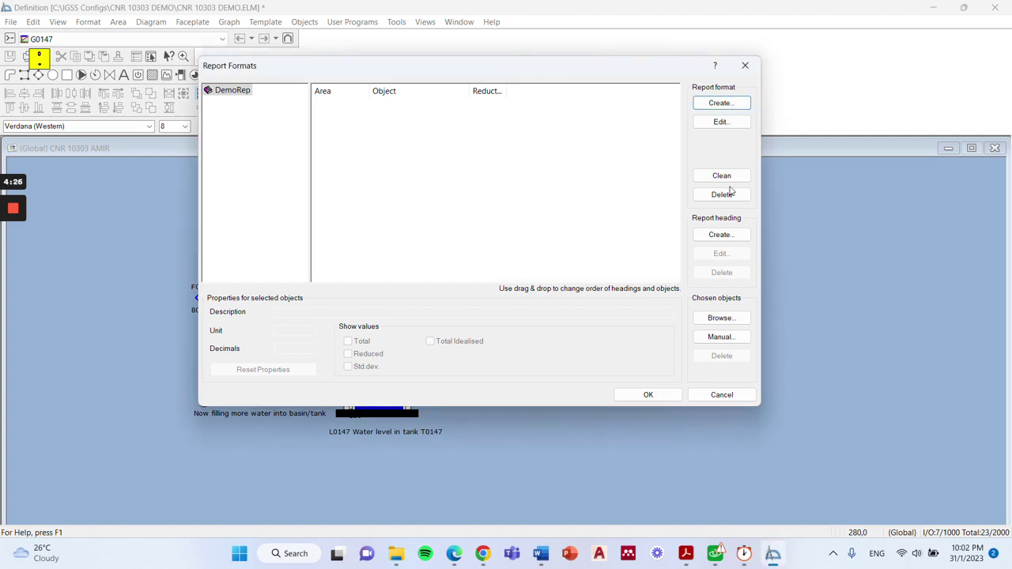
- Add a report heading with the text "Flow and level" to the DemoRep report format
left_click(726, 236)
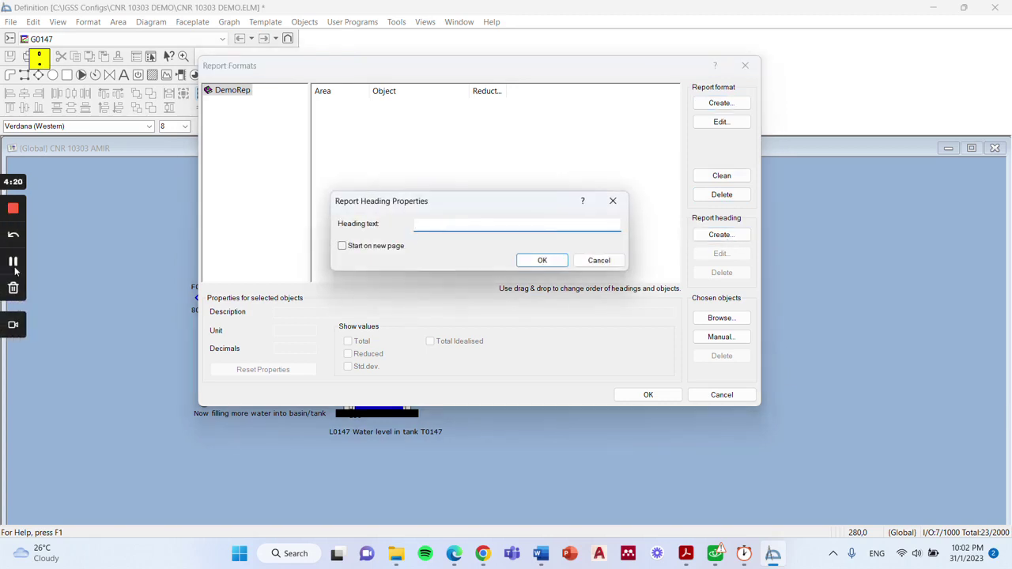
left_click(13, 263)
left_click(14, 262)
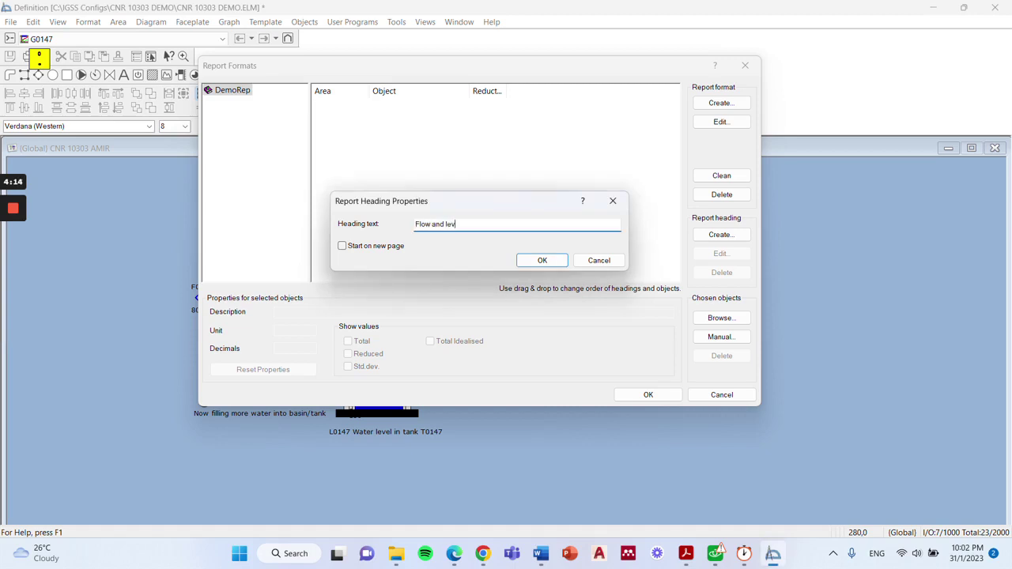
mouse_move(2, 245)
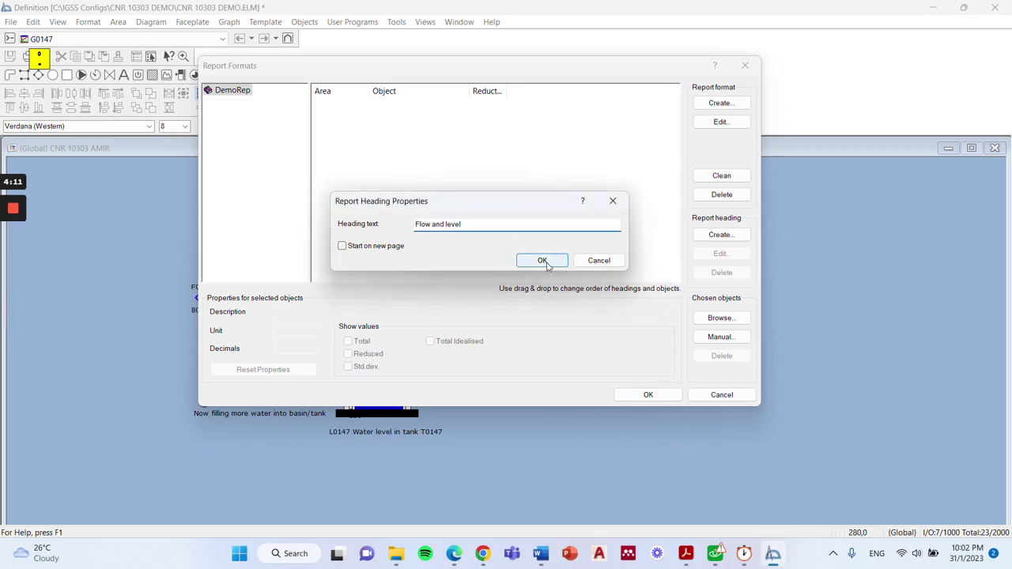
key("Return")
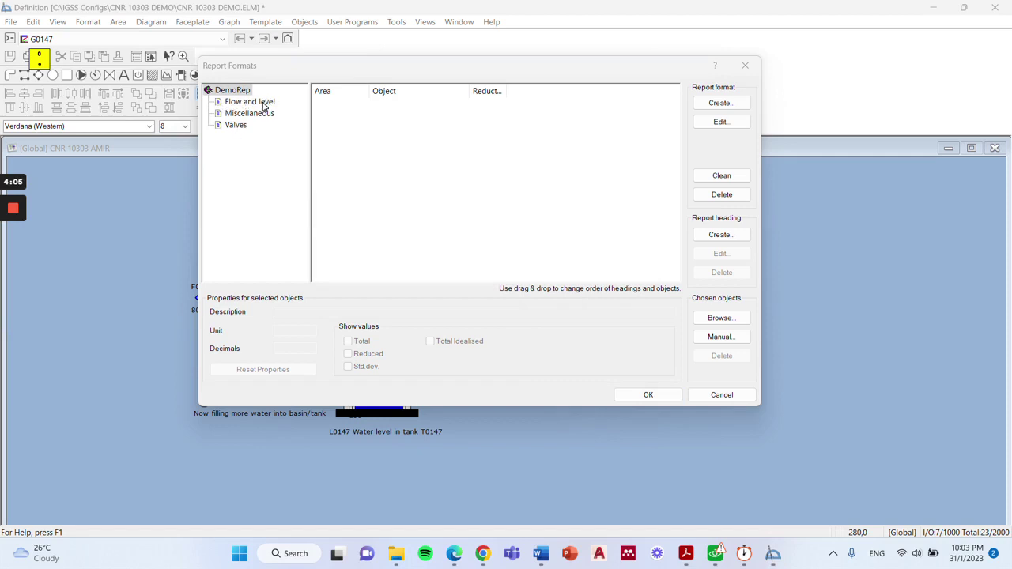
left_click(349, 170)
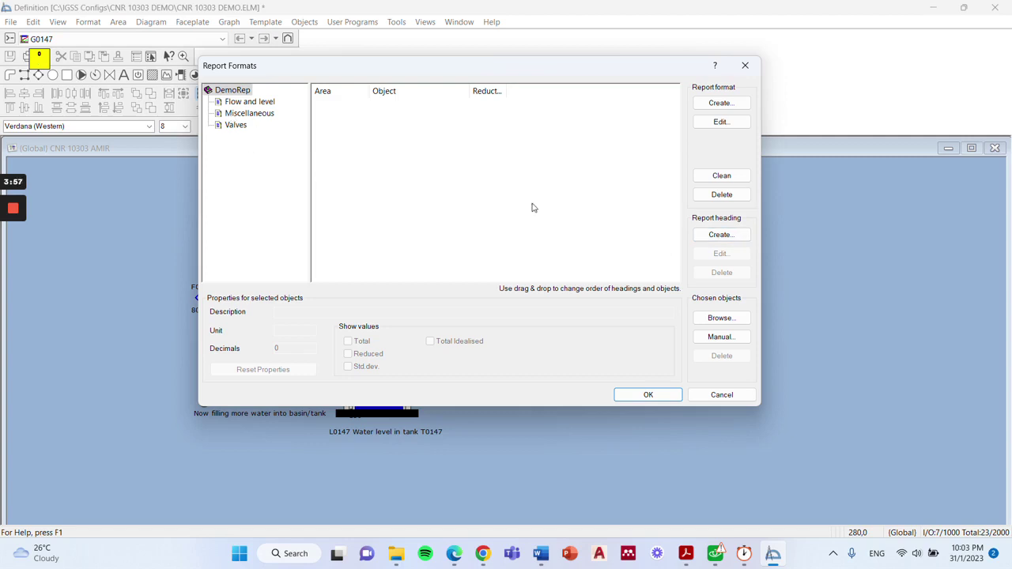
- Check the objects under the Flow and level heading and open the object browser to inspect the available object reductions
mouse_move(4, 266)
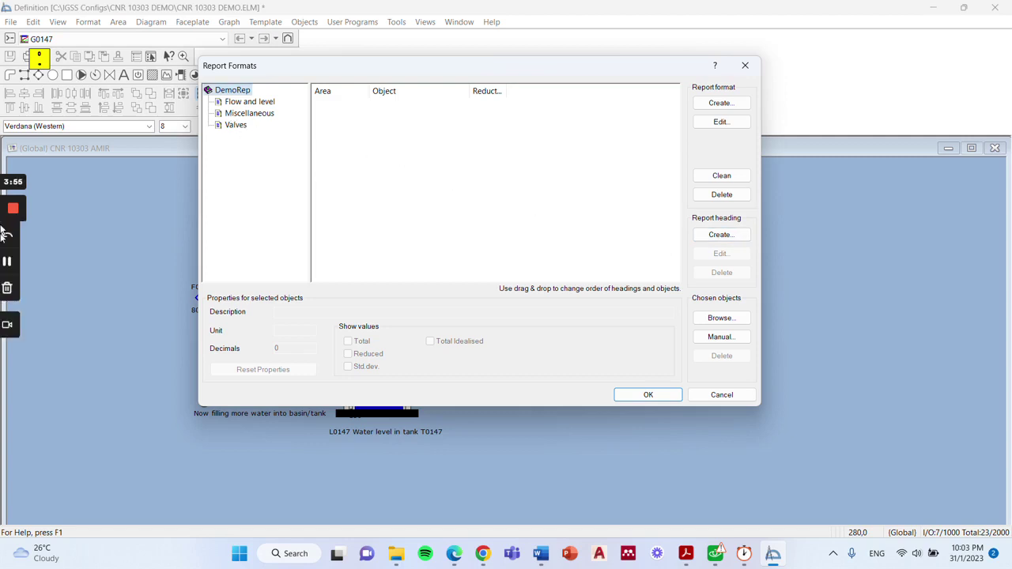
key("Down")
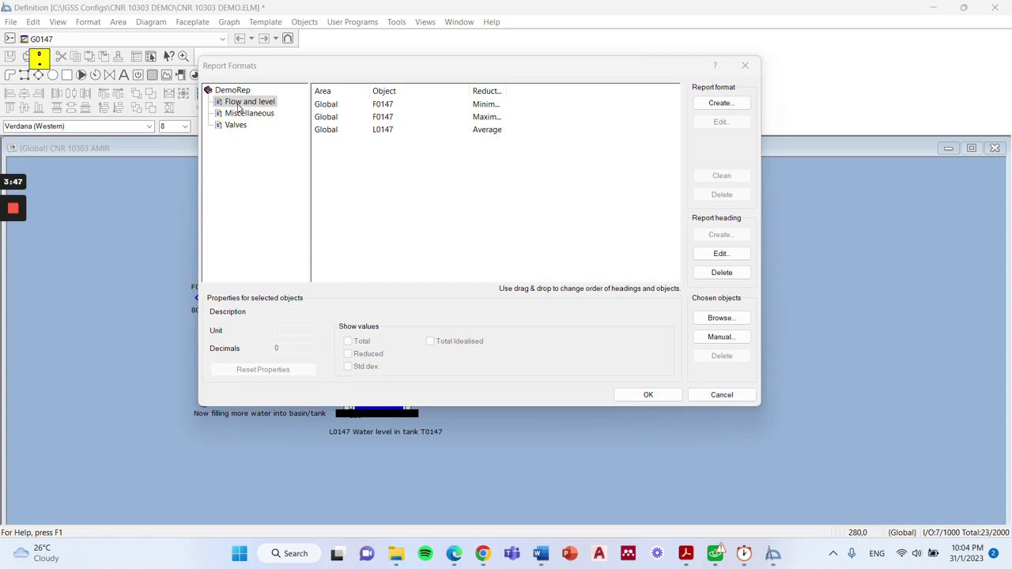
left_click(720, 318)
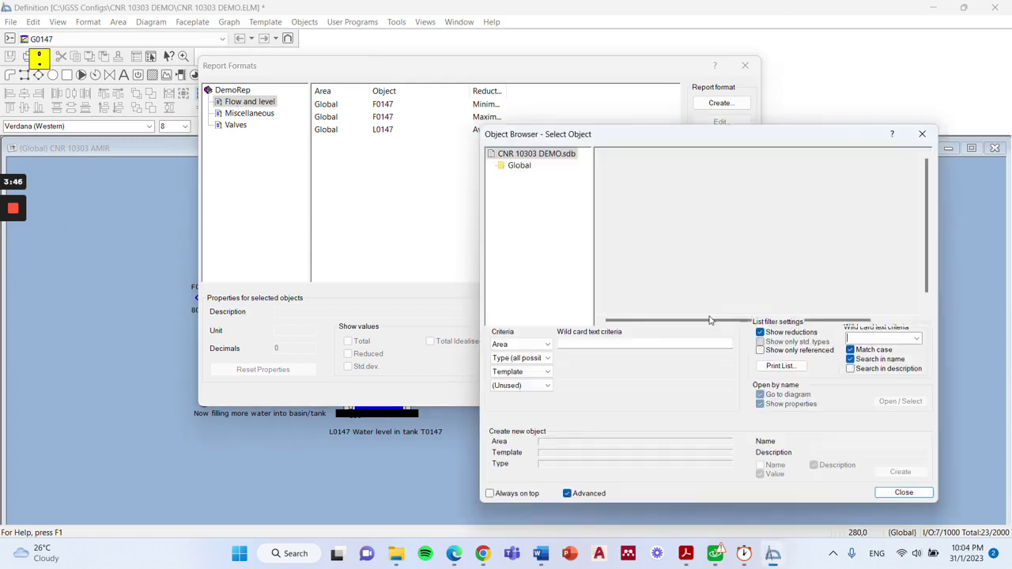
left_click_drag(568, 139, 573, 112)
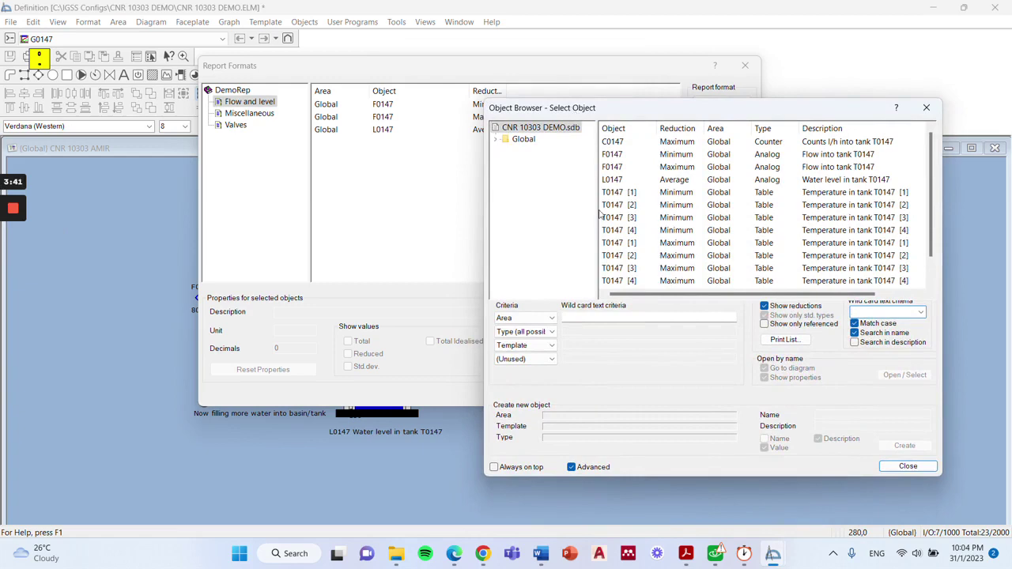
left_click(627, 196)
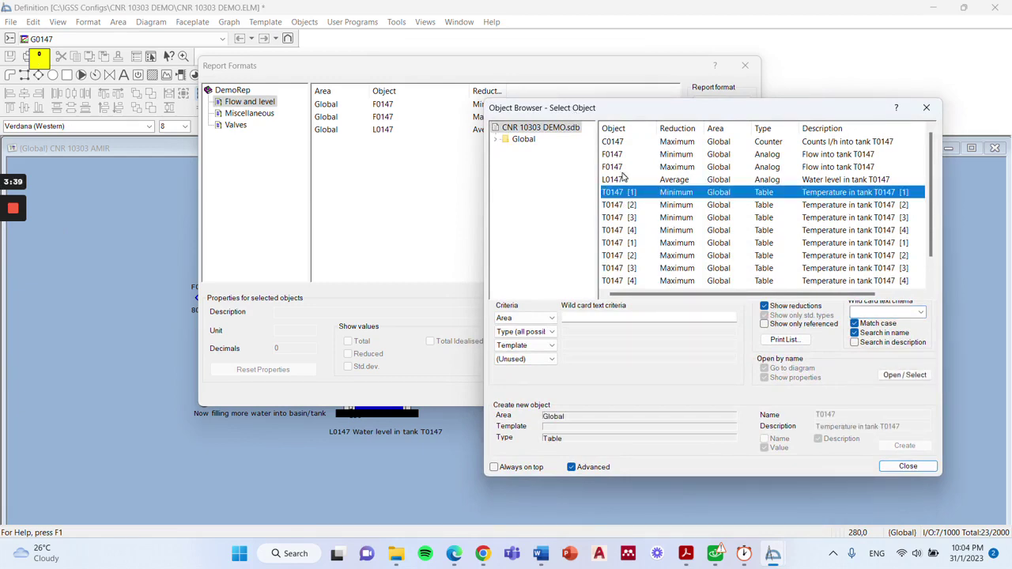
left_click(621, 169)
left_click_drag(576, 112, 582, 144)
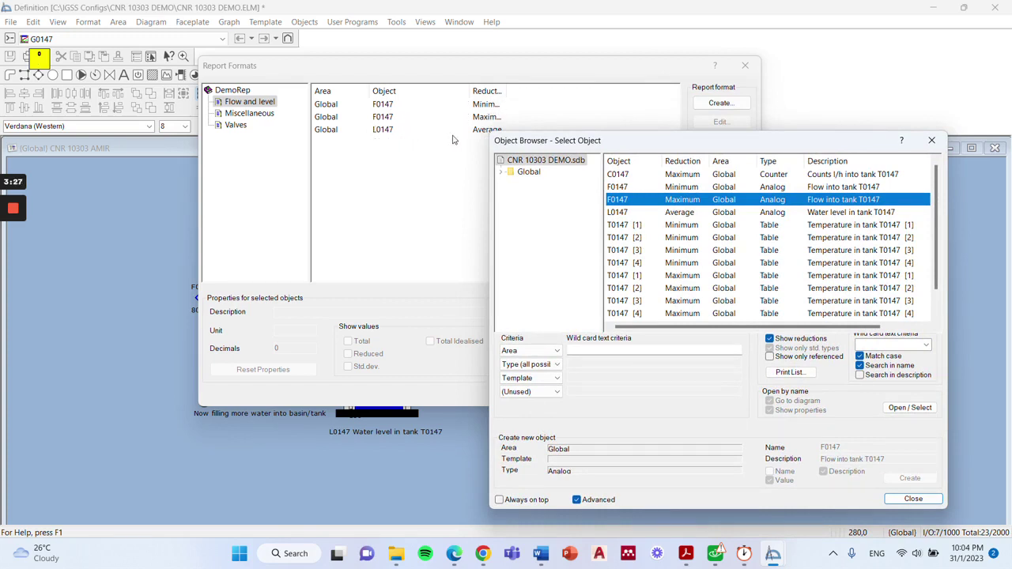
- Select F0147 Minimum, F0147 Maximum and L0147 Average in the object browser for Flow and level, and close the browser
left_click(647, 218)
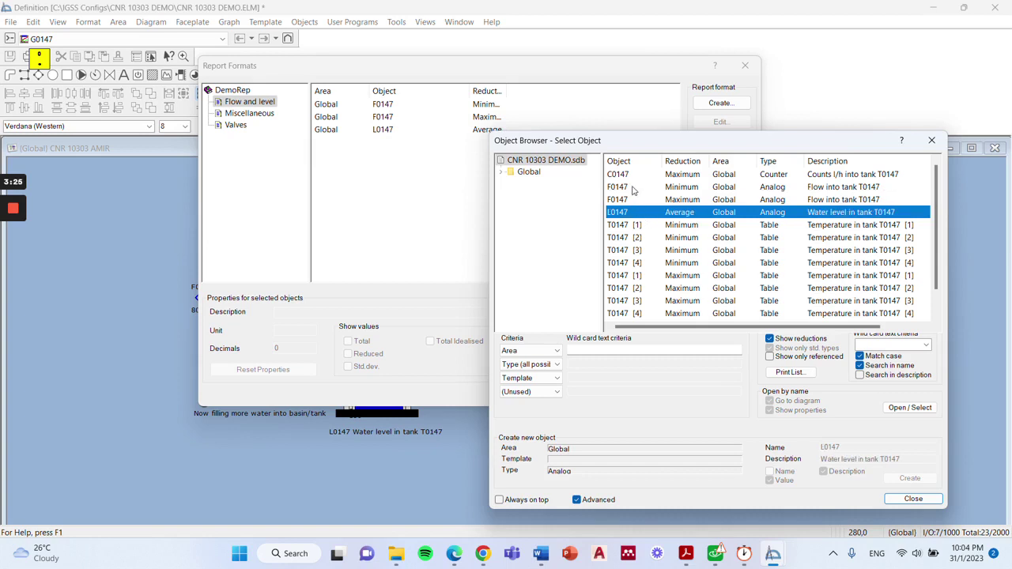
left_click(625, 200, "shift")
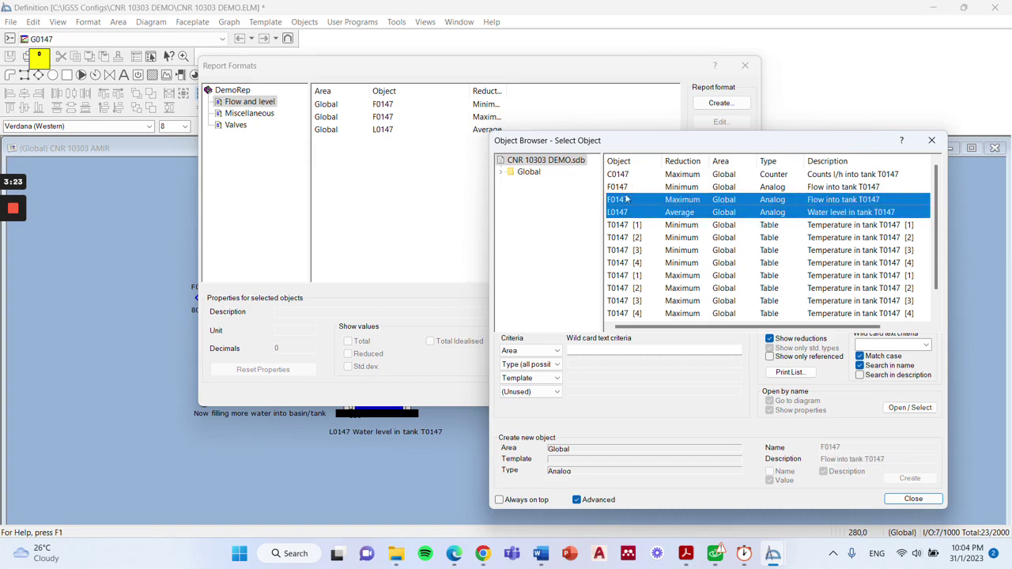
left_click(626, 188, "shift")
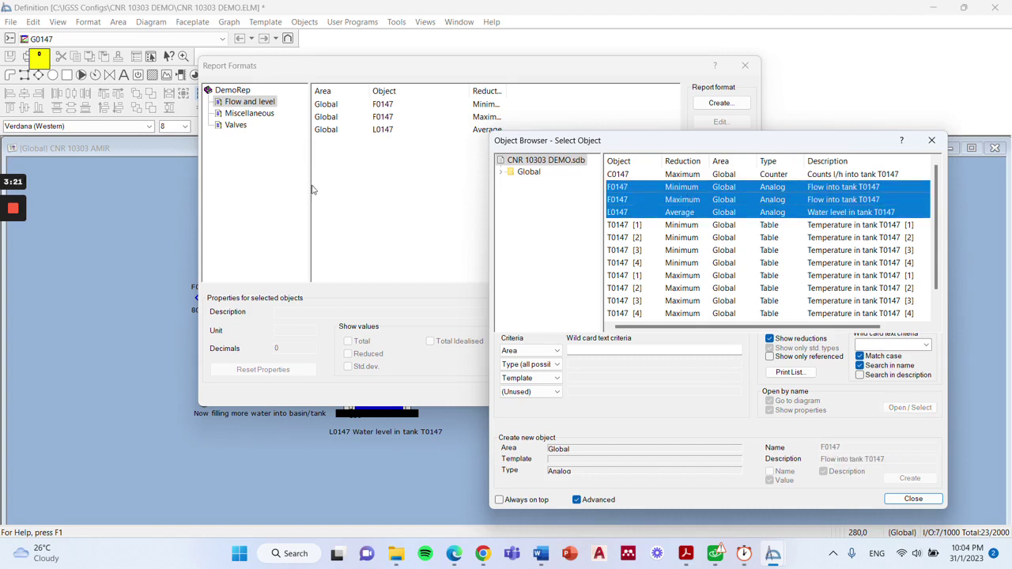
left_click(342, 72)
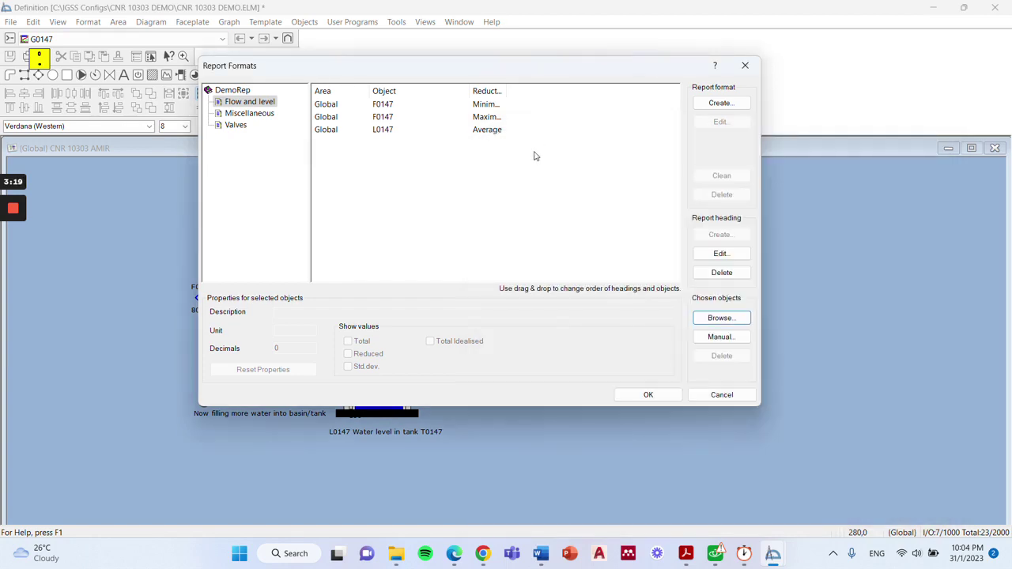
mouse_move(773, 556)
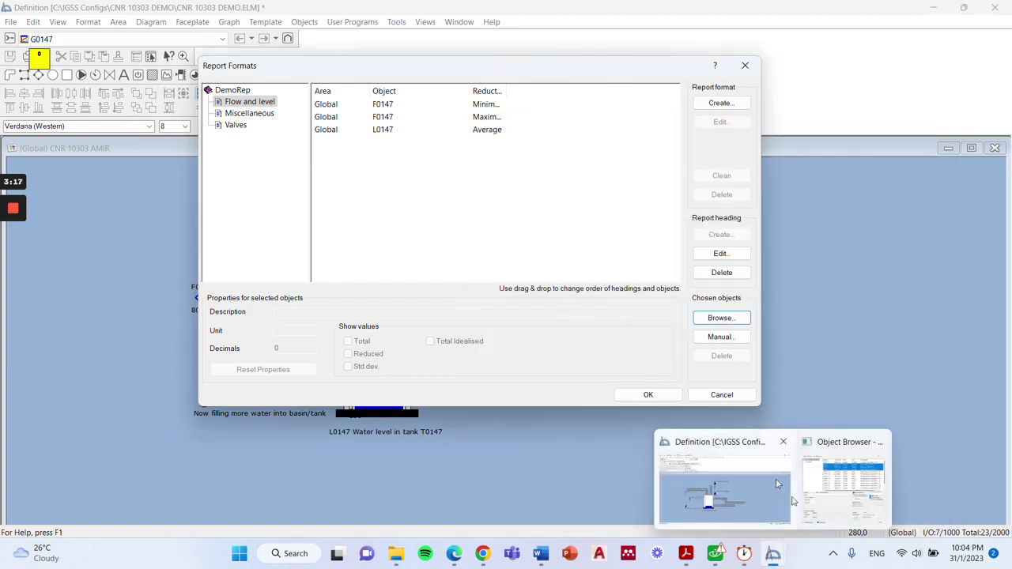
left_click(826, 474)
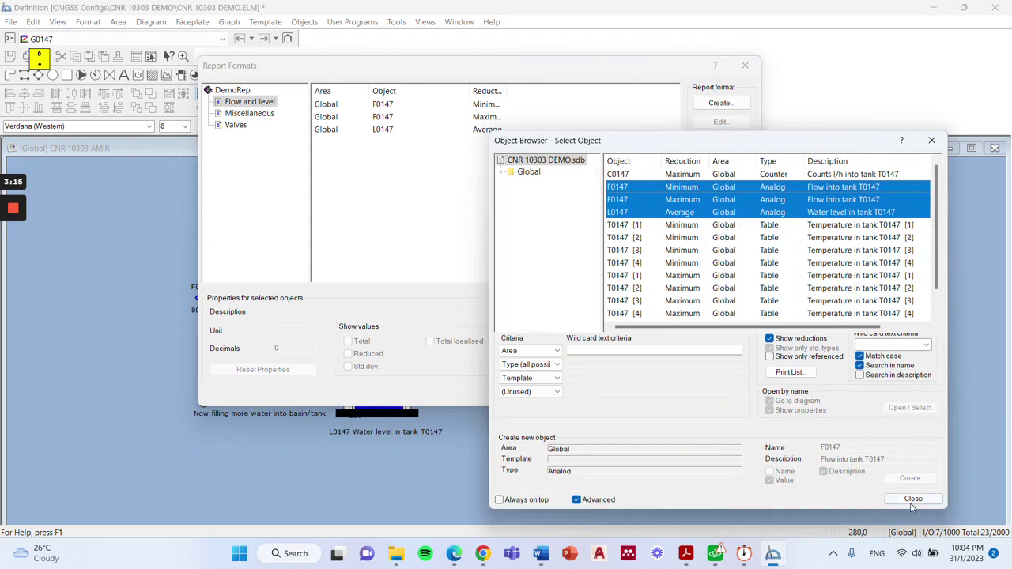
left_click(913, 499)
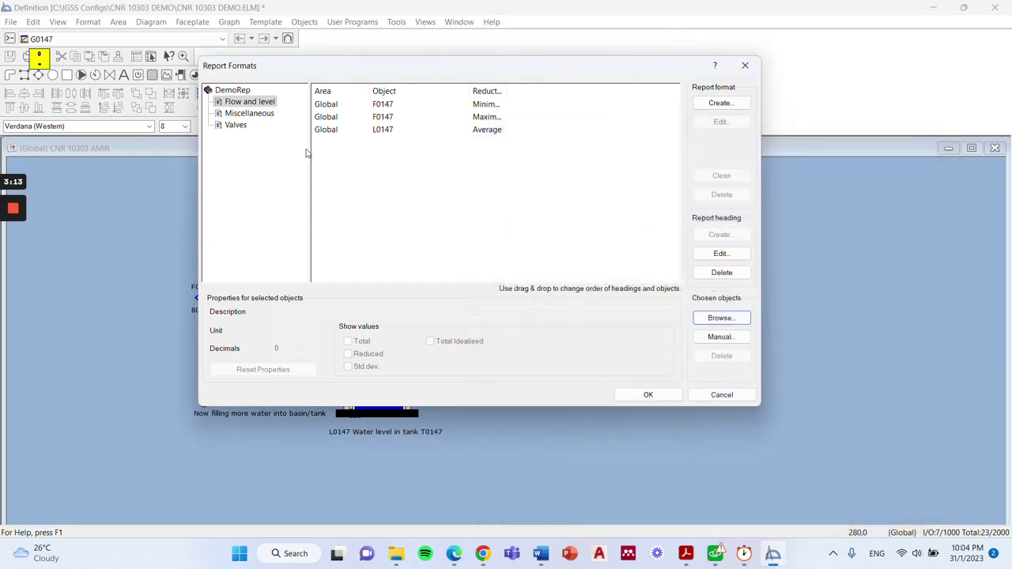
- Review the objects under Miscellaneous and Valves, and select the V1 and V2 Change reductions in the object browser before closing it
left_click(247, 115)
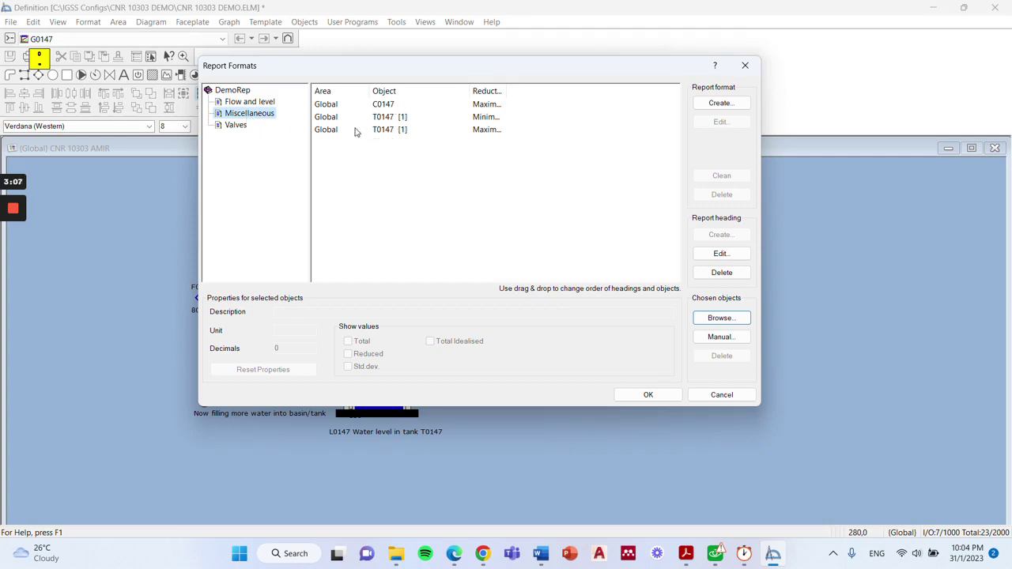
left_click(237, 125)
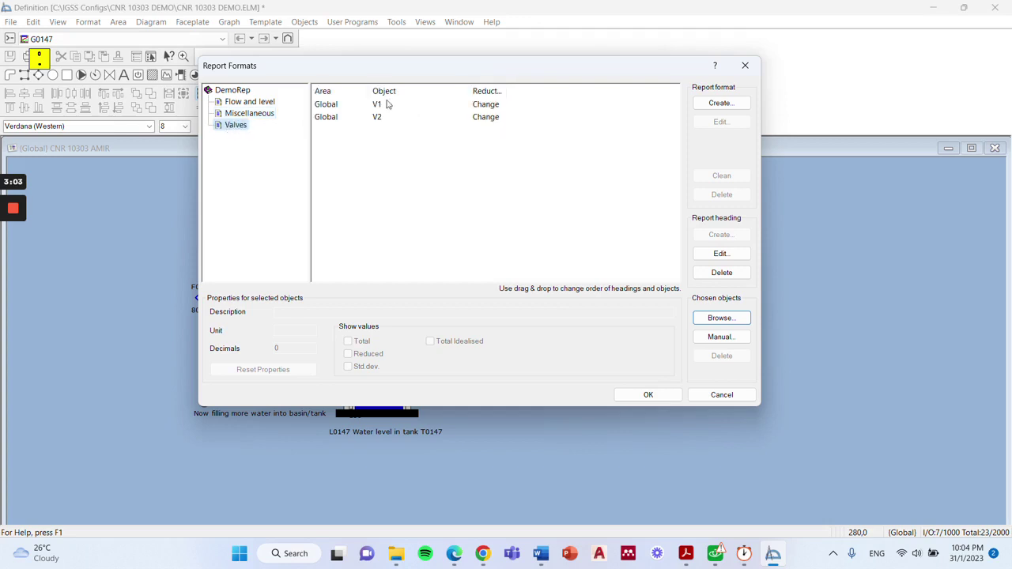
left_click(721, 318)
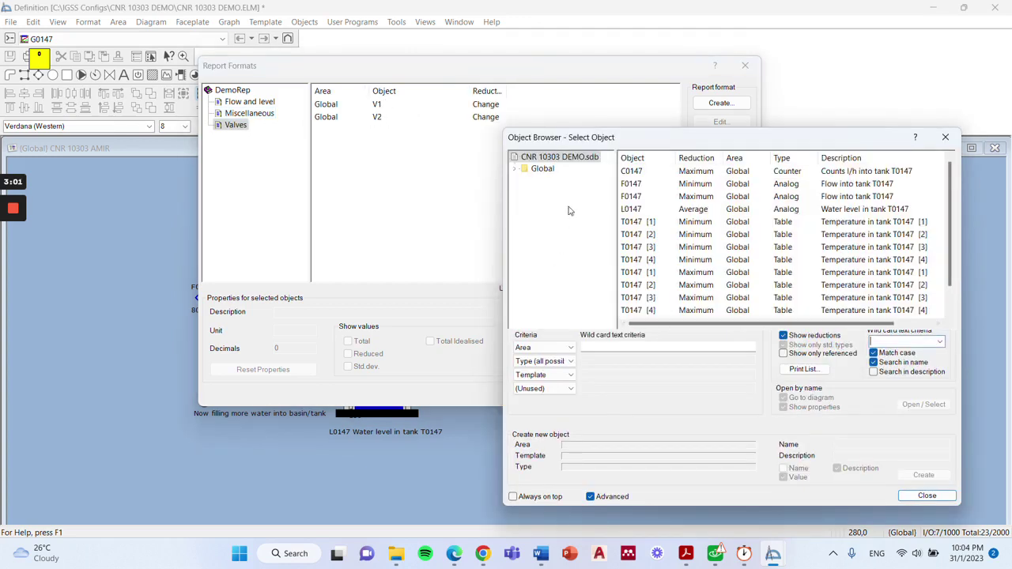
scroll(661, 285, "down", 1)
left_click(637, 300)
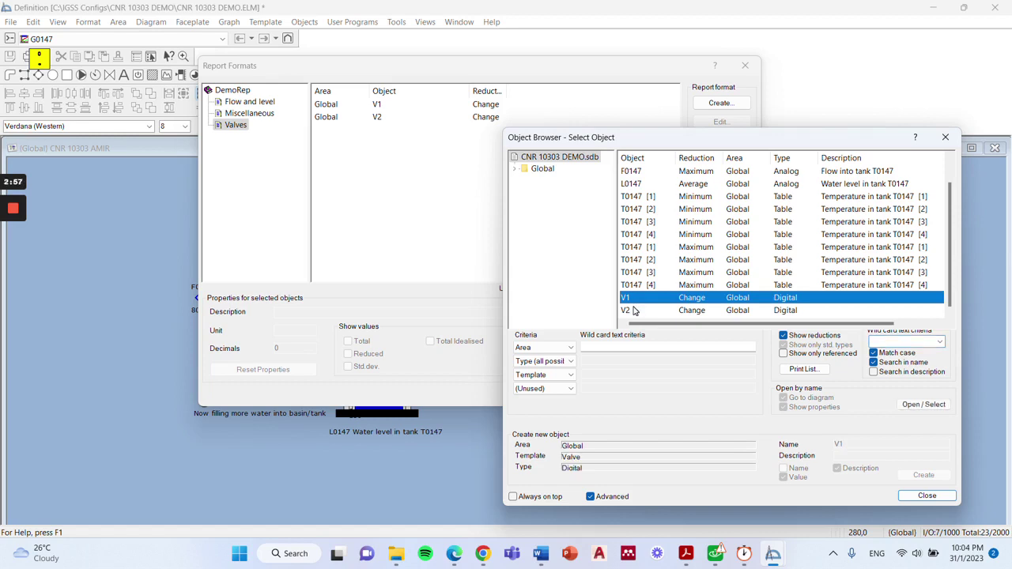
left_click(635, 311, "shift")
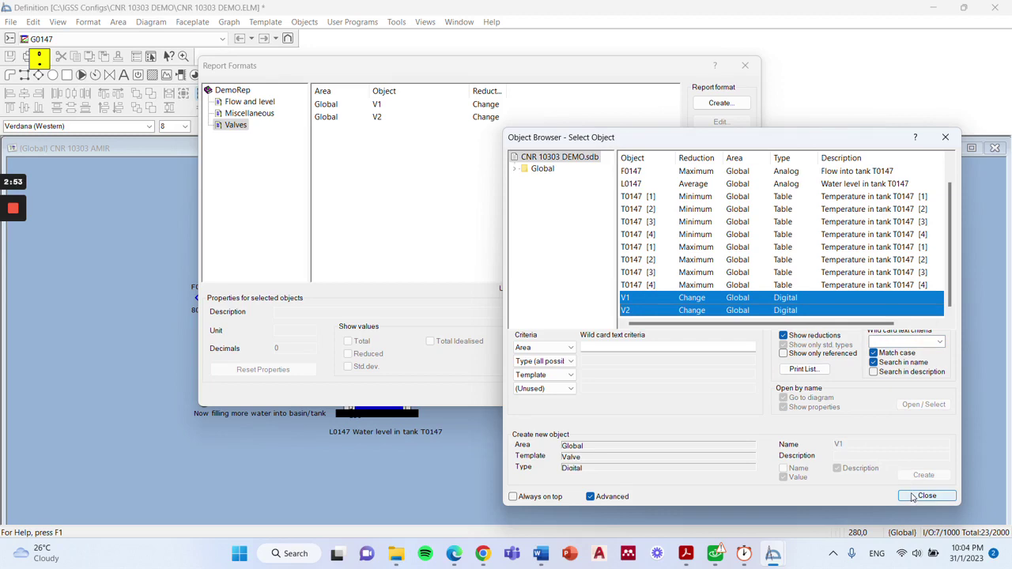
left_click(945, 137)
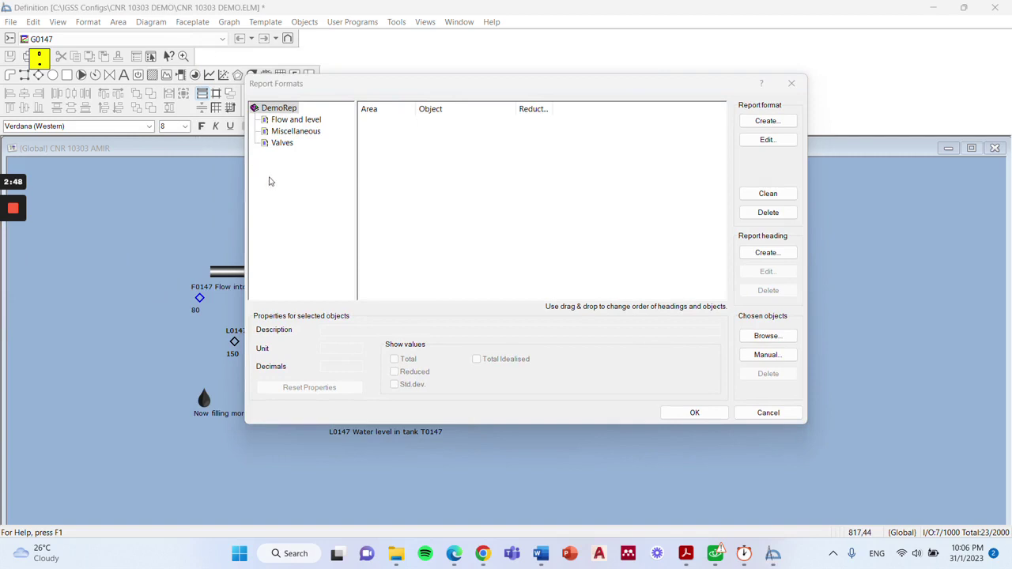
left_click(291, 199)
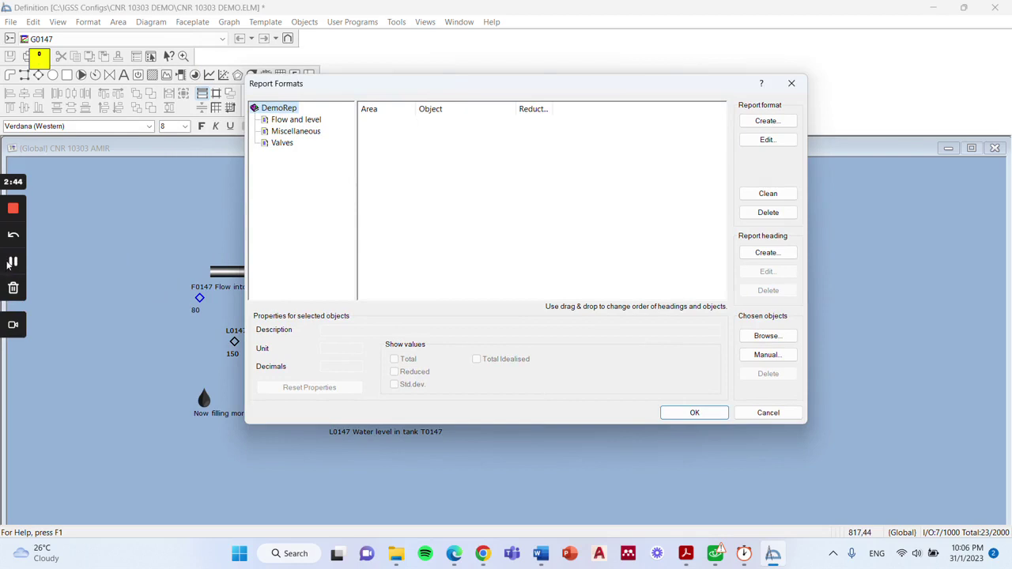
left_click(13, 262)
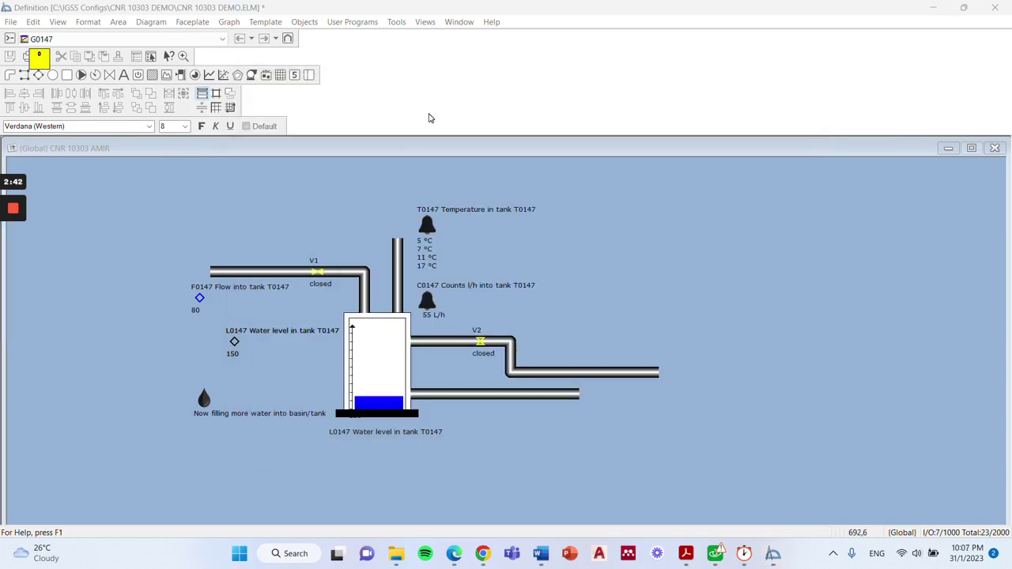